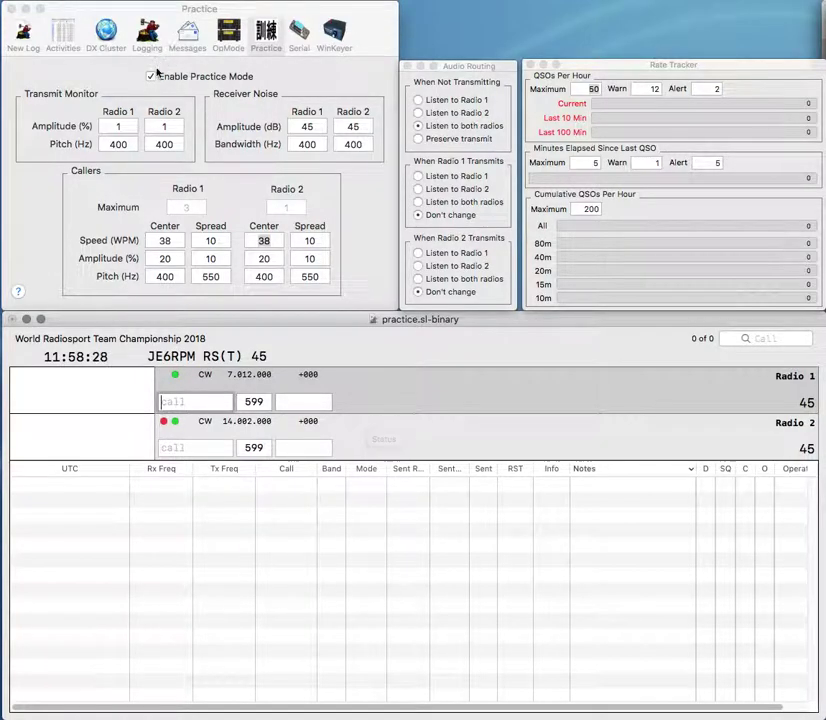
Step: Switch practice mode off, limit Radio 1 to a maximum of 1 caller, and switch practice mode back on
{"action": "left_click", "coordinate": [151, 76]}
{"action": "left_click", "coordinate": [185, 208]}
{"action": "key", "text": "BackSpace"}
{"action": "key", "text": "Tab"}
{"action": "left_click", "coordinate": [183, 207]}
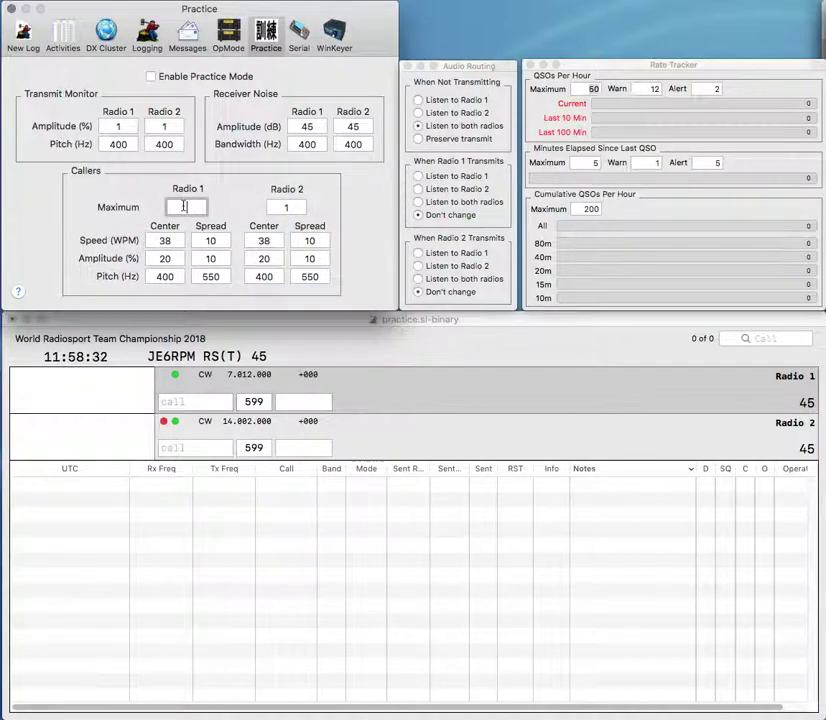
{"action": "type", "text": "1"}
{"action": "key", "text": "Tab"}
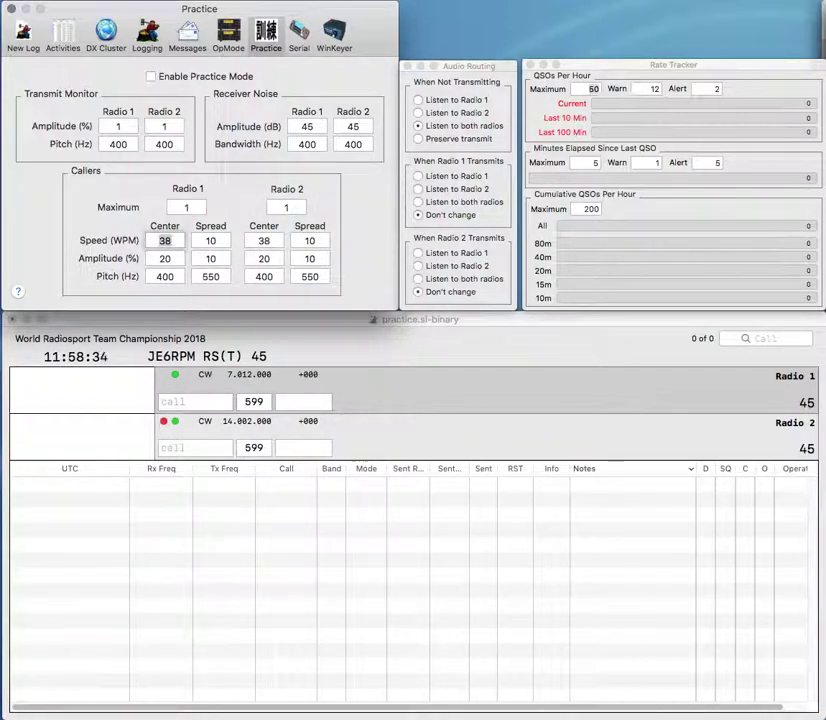
{"action": "left_click", "coordinate": [199, 401]}
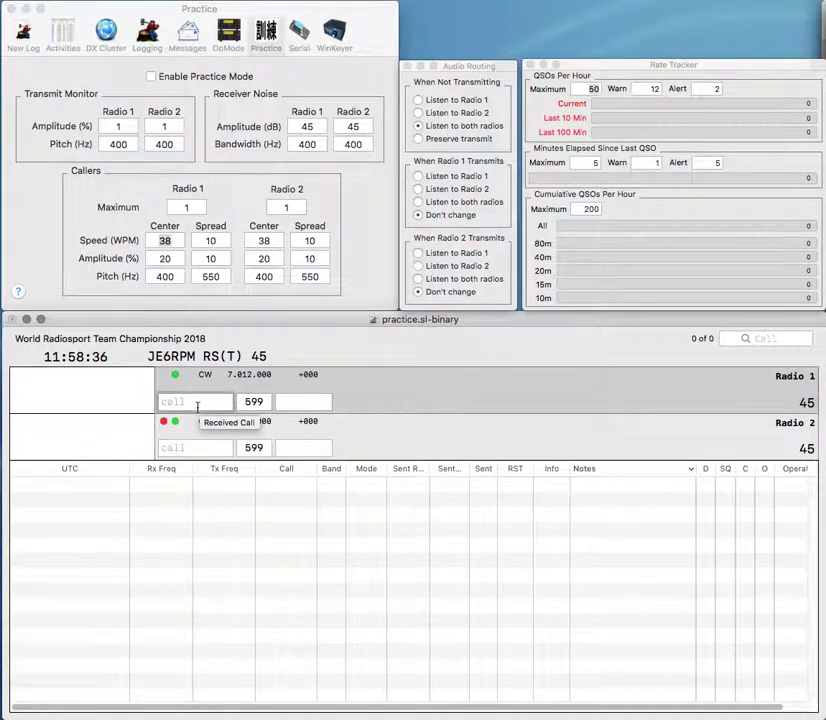
{"action": "left_click", "coordinate": [152, 77]}
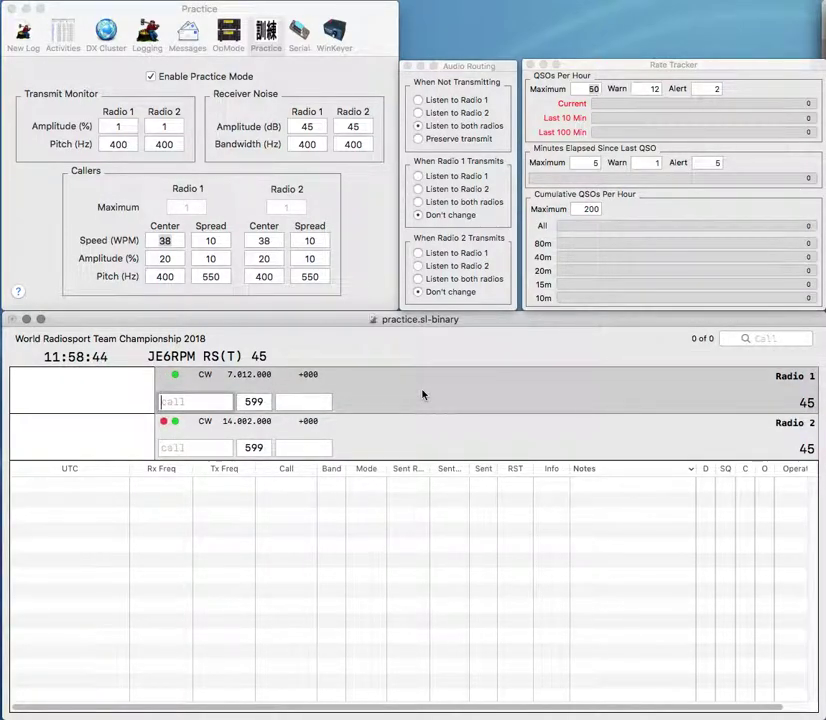
{"action": "type", "text": "VK7WI"}
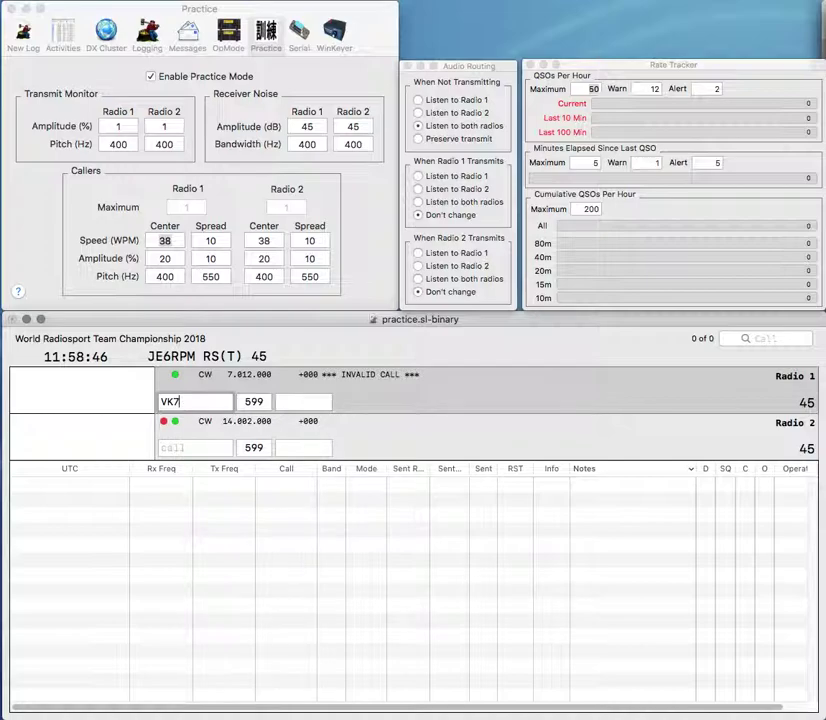
{"action": "key", "text": "Return"}
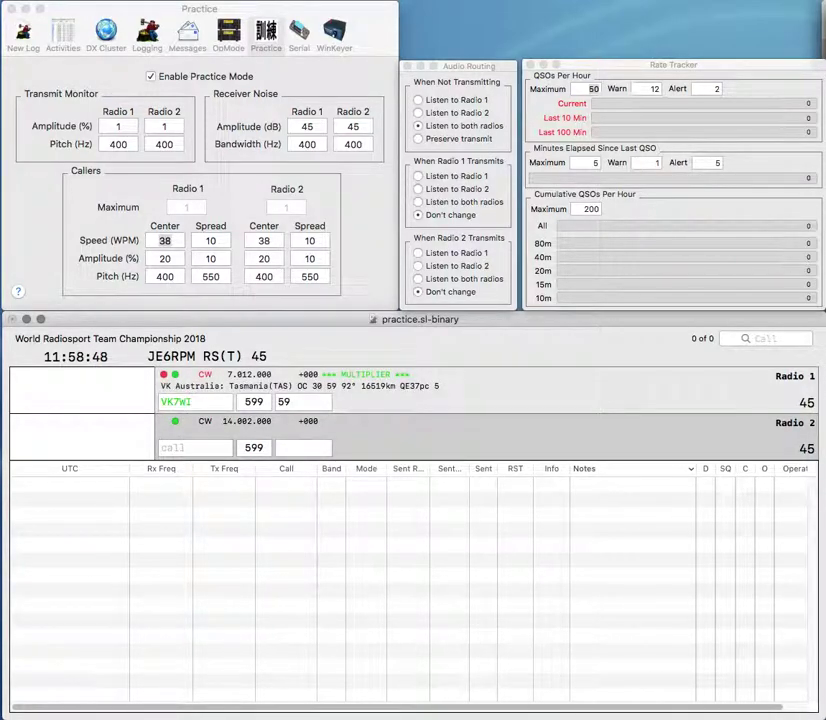
{"action": "type", "text": "SQ3"}
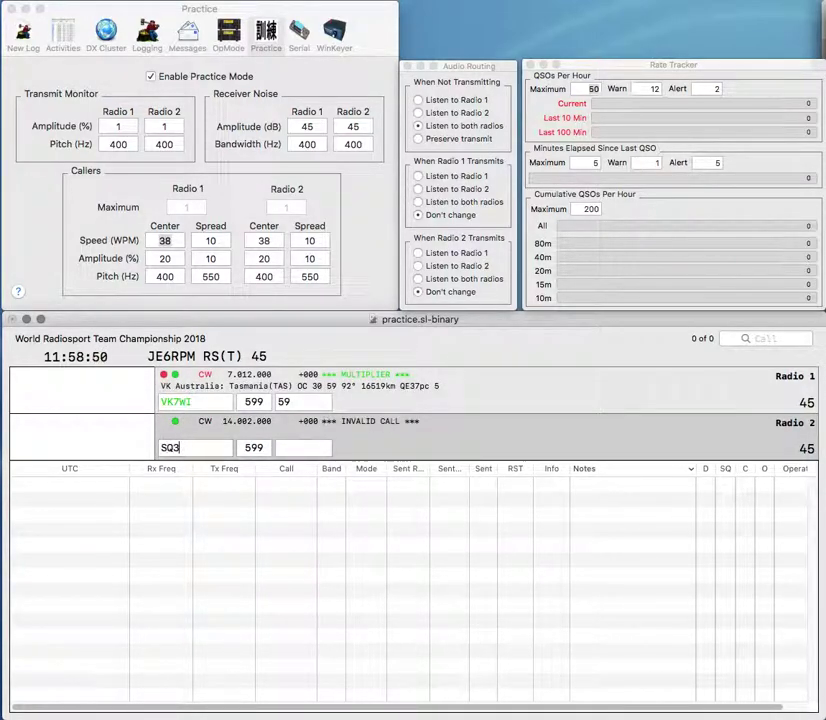
{"action": "type", "text": "MZ"}
{"action": "key", "text": "Return"}
{"action": "type", "text": "W"}
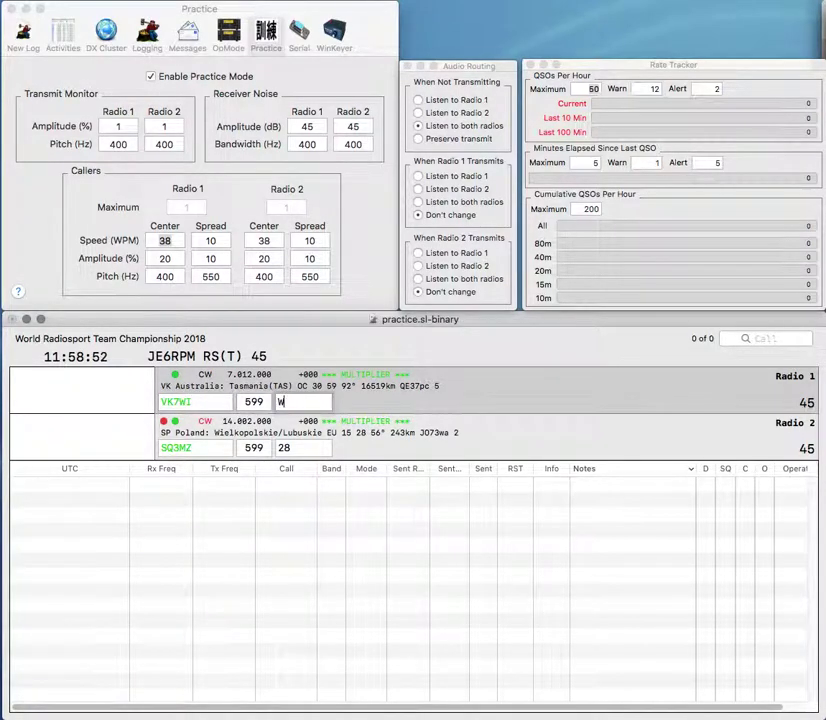
{"action": "type", "text": "IA"}
{"action": "key", "text": "Return"}
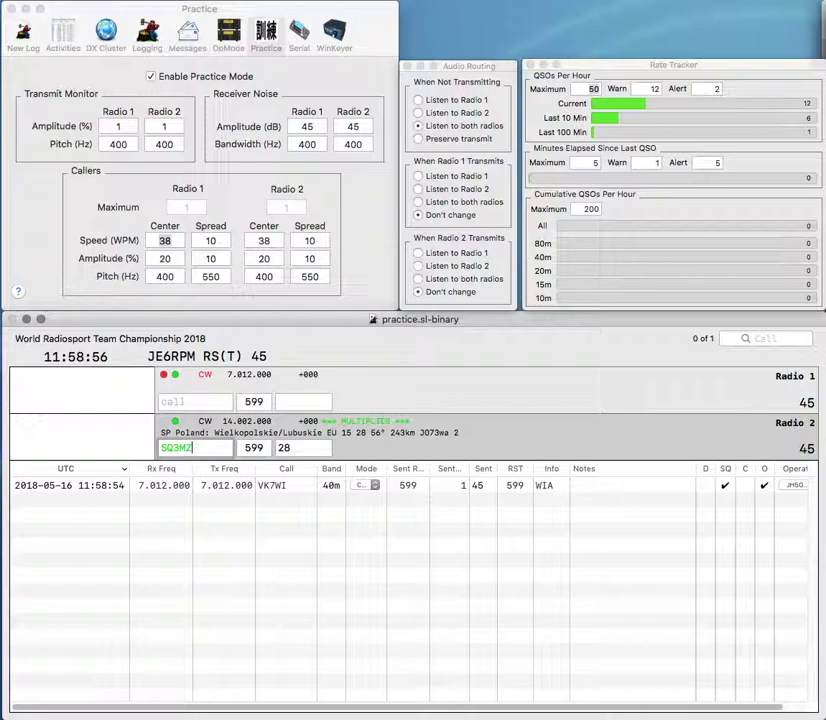
{"action": "key", "text": "Return"}
{"action": "type", "text": "N0PP"}
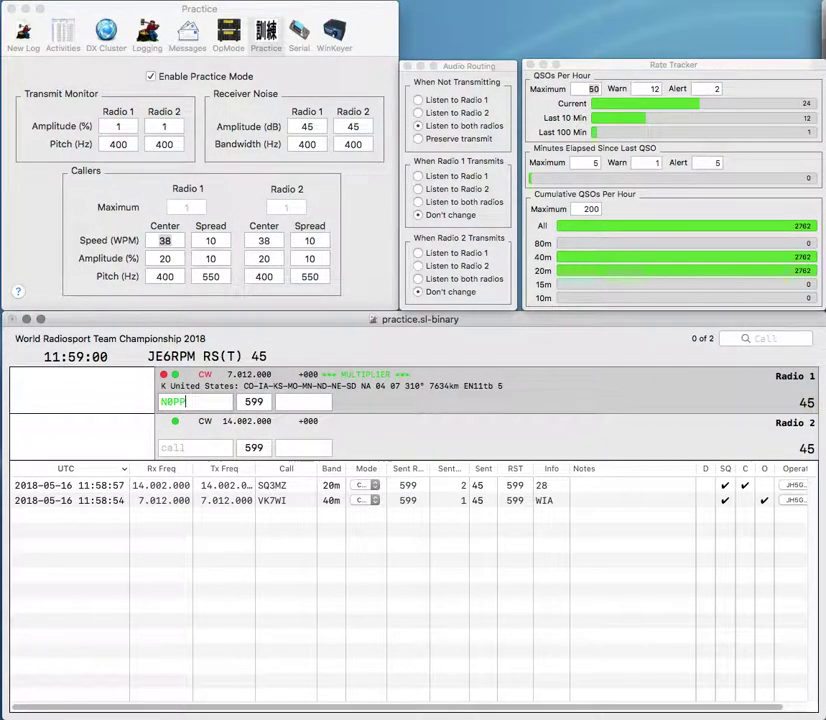
{"action": "key", "text": "Return"}
{"action": "type", "text": "OK1"}
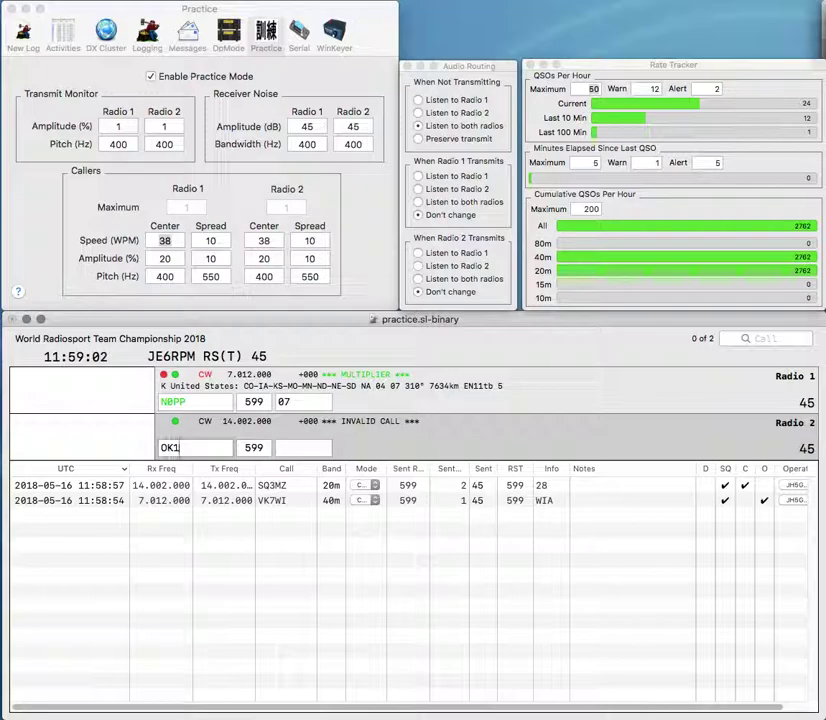
{"action": "type", "text": "HEH"}
{"action": "key", "text": "Return"}
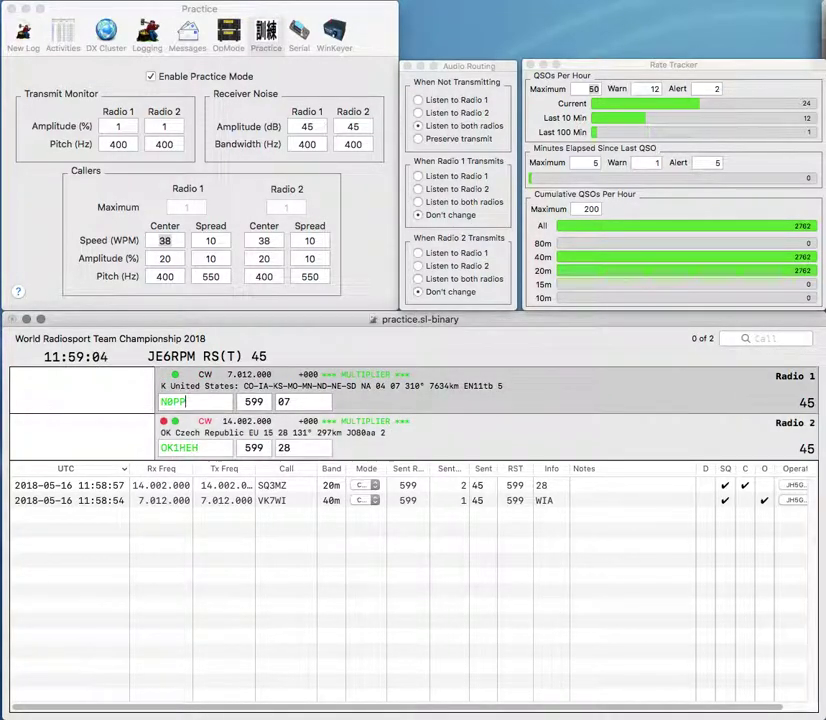
{"action": "key", "text": "Return"}
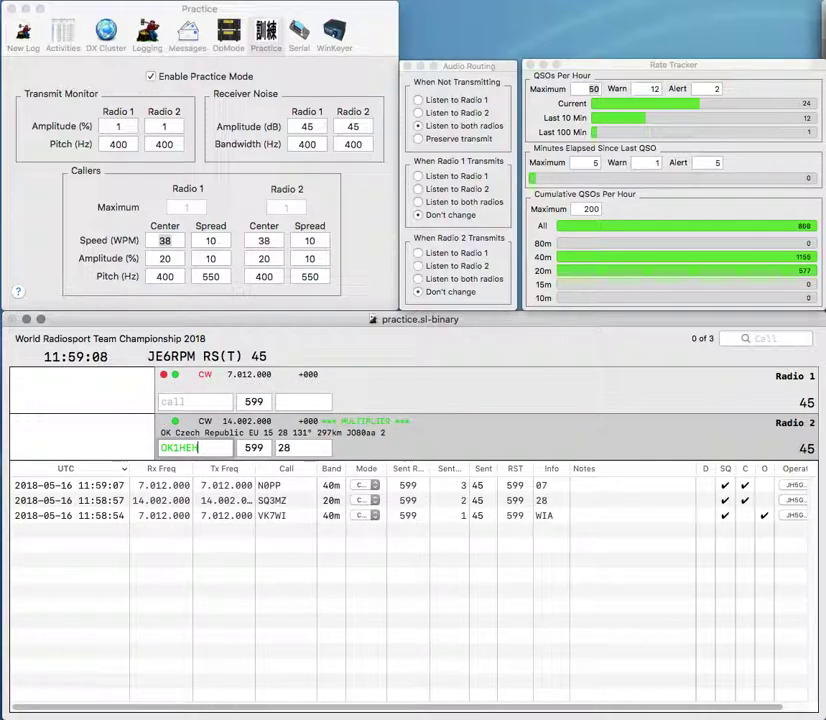
{"action": "key", "text": "Return"}
{"action": "type", "text": "K5MPK"}
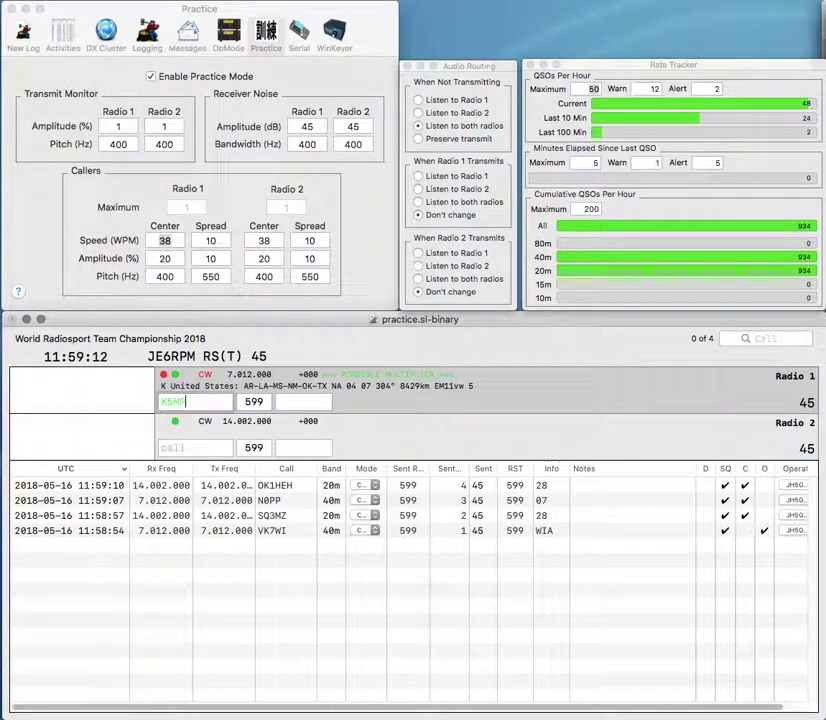
{"action": "key", "text": "Return"}
{"action": "type", "text": "K0RUS"}
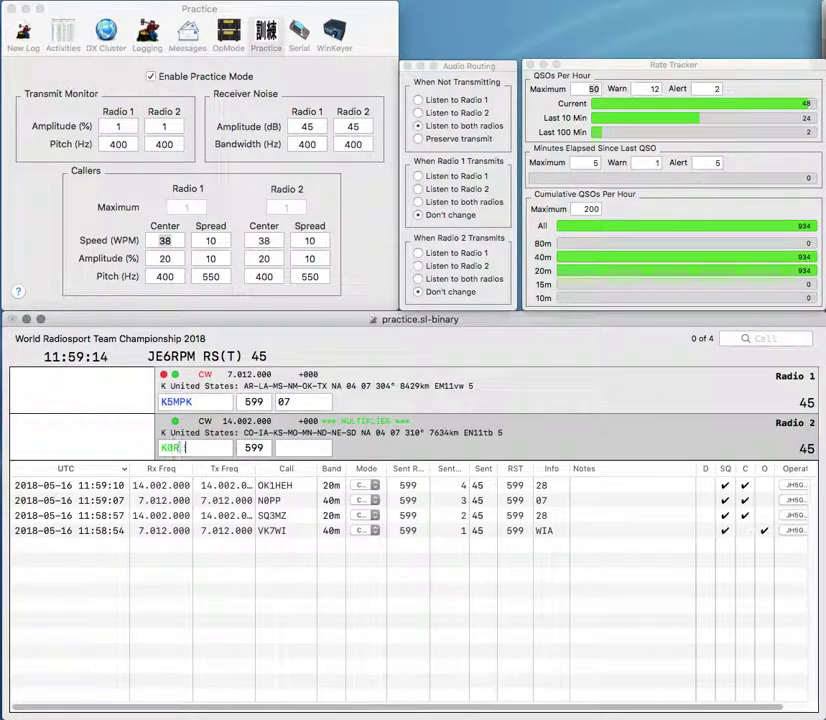
{"action": "key", "text": "Return"}
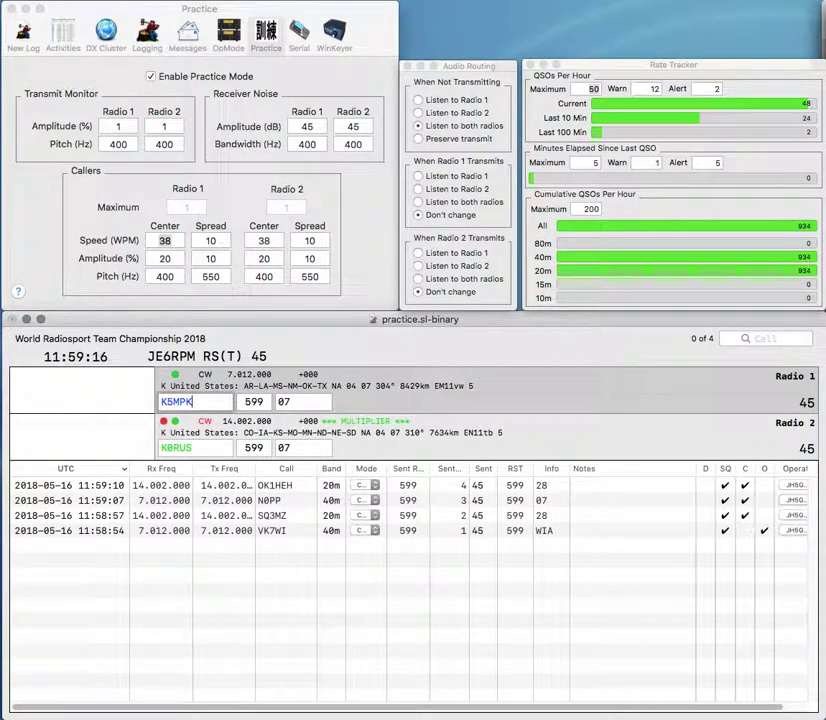
{"action": "key", "text": "Down"}
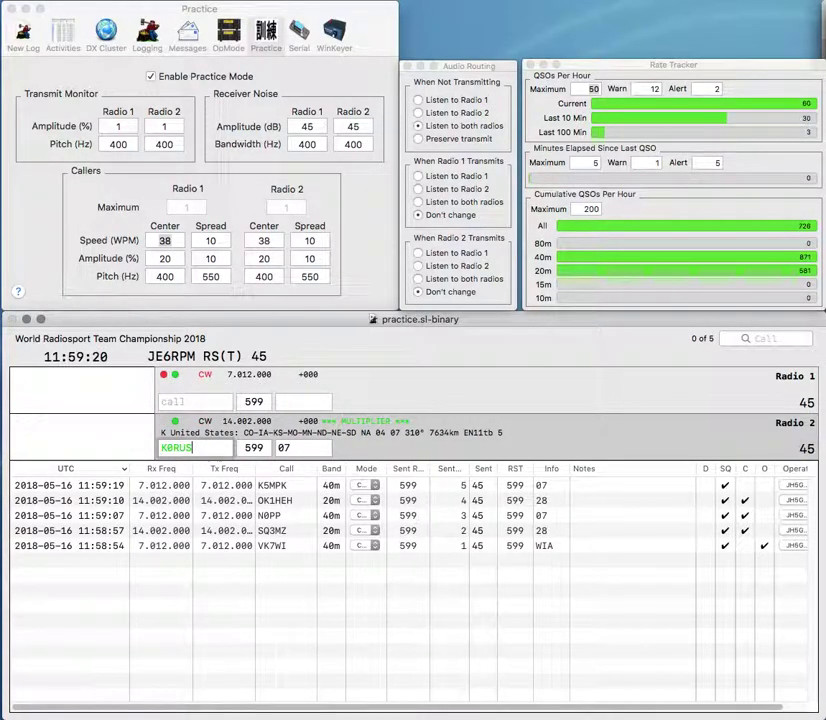
{"action": "key", "text": "Return"}
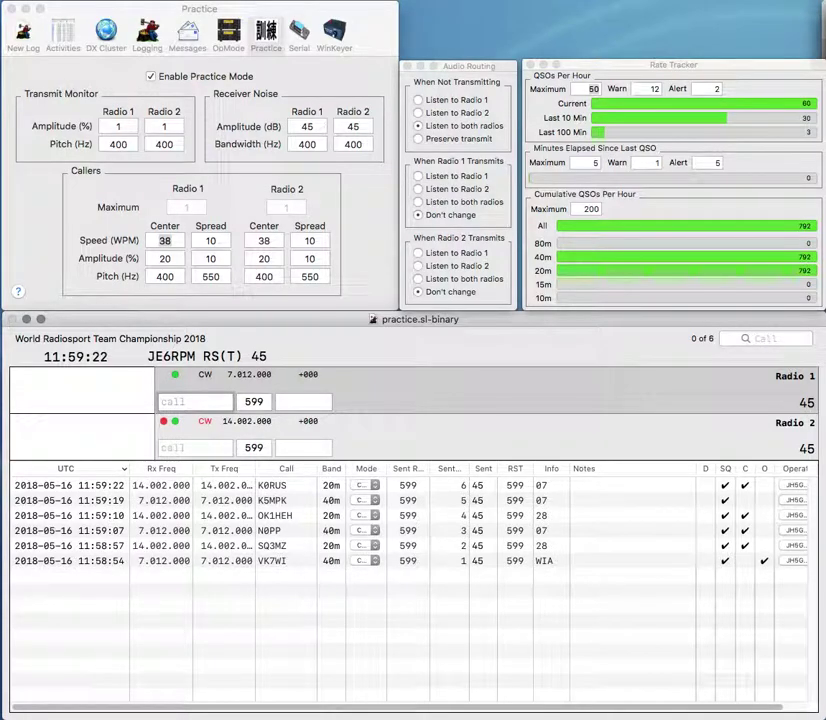
{"action": "type", "text": "YB0AZ"}
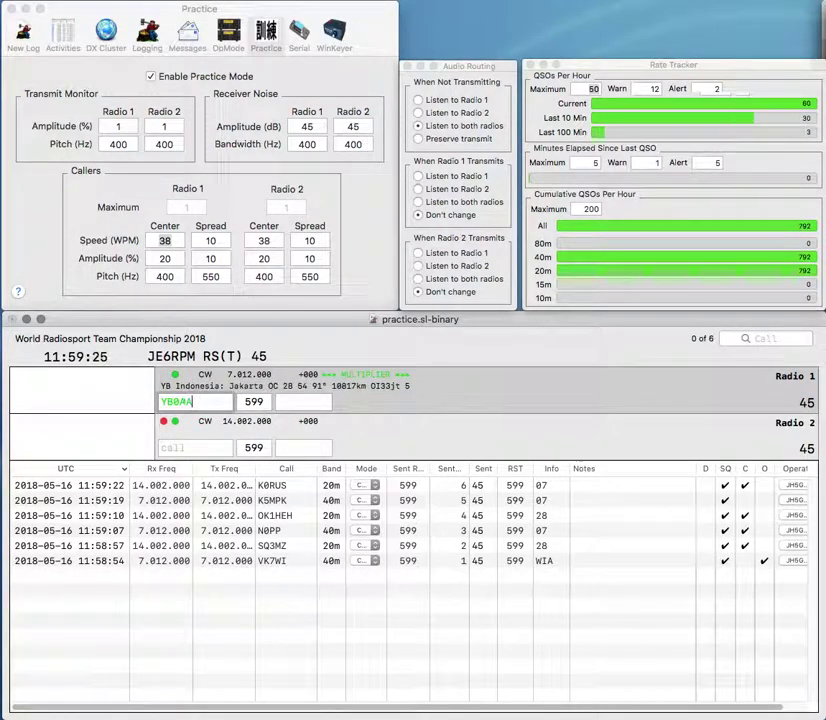
{"action": "key", "text": "Return"}
{"action": "type", "text": "0DXD"}
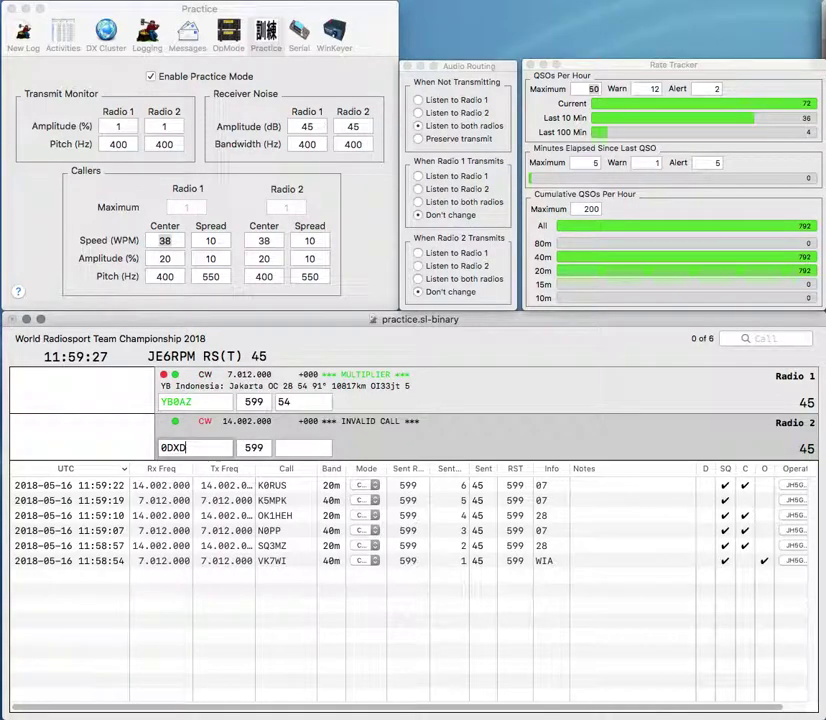
{"action": "key", "text": "ctrl+a"}
{"action": "key", "text": "Return"}
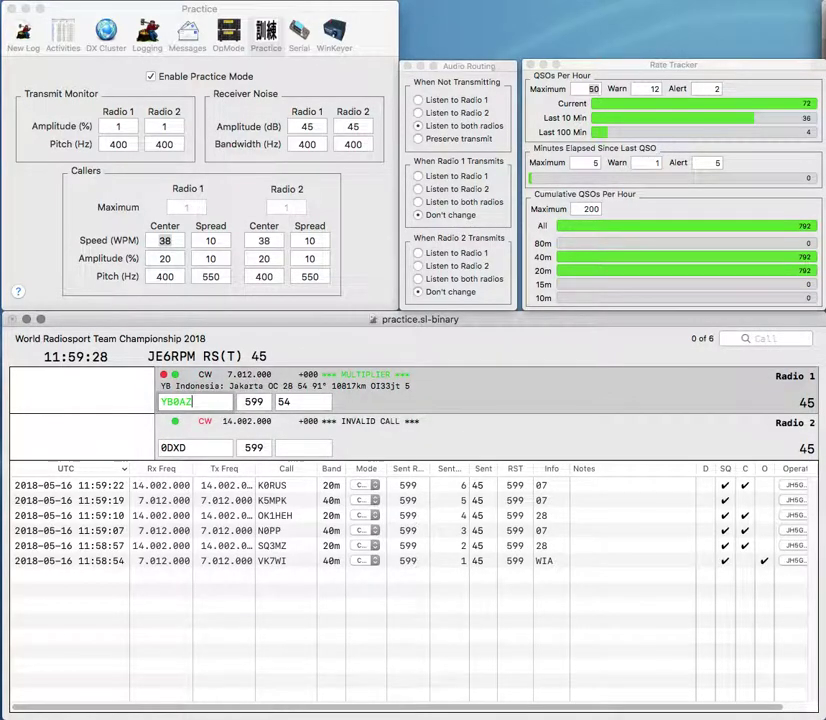
{"action": "key", "text": "Tab"}
{"action": "type", "text": "R3"}
{"action": "key", "text": "Return"}
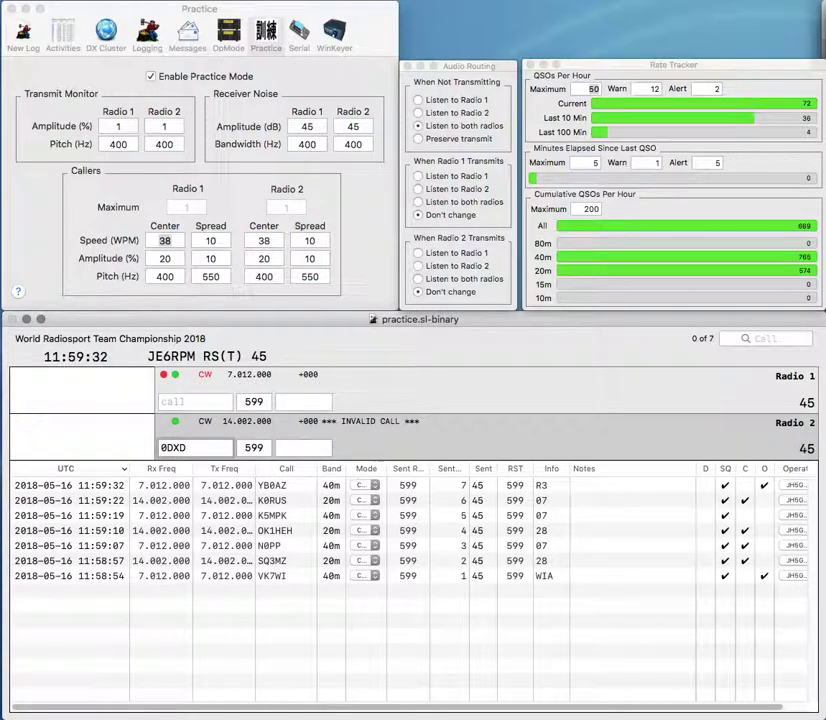
Step: Complete the Radio 2 call as IZ0DXD and answer ZF1A on Radio 1
{"action": "type", "text": "IZ"}
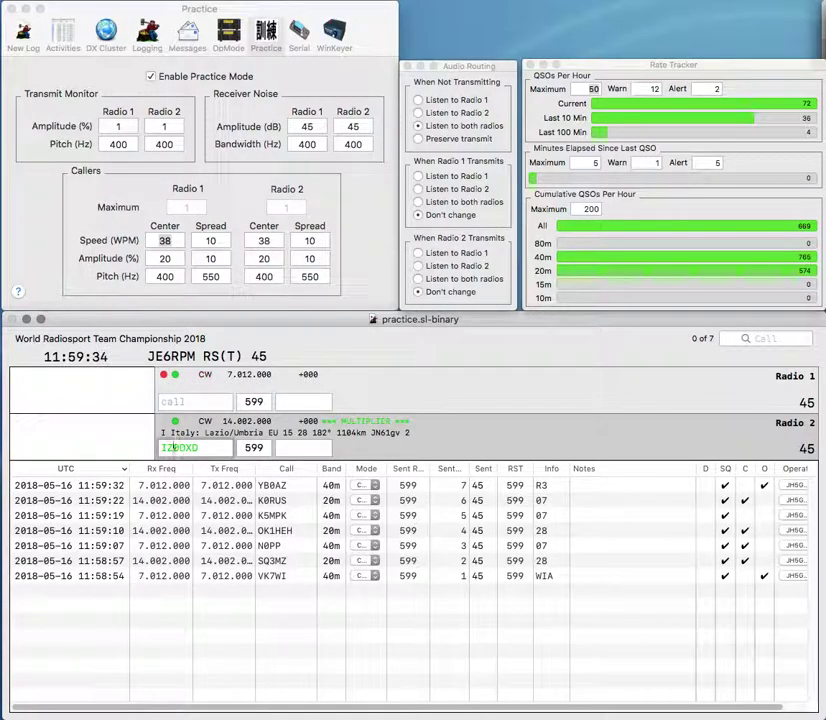
{"action": "key", "text": "Return"}
{"action": "type", "text": "ZF1A"}
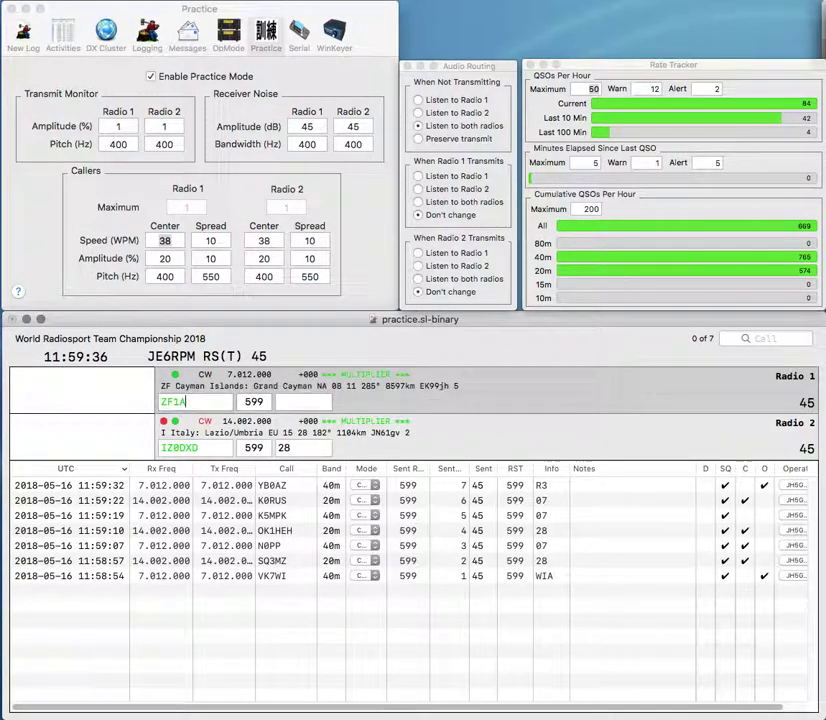
{"action": "key", "text": "Return"}
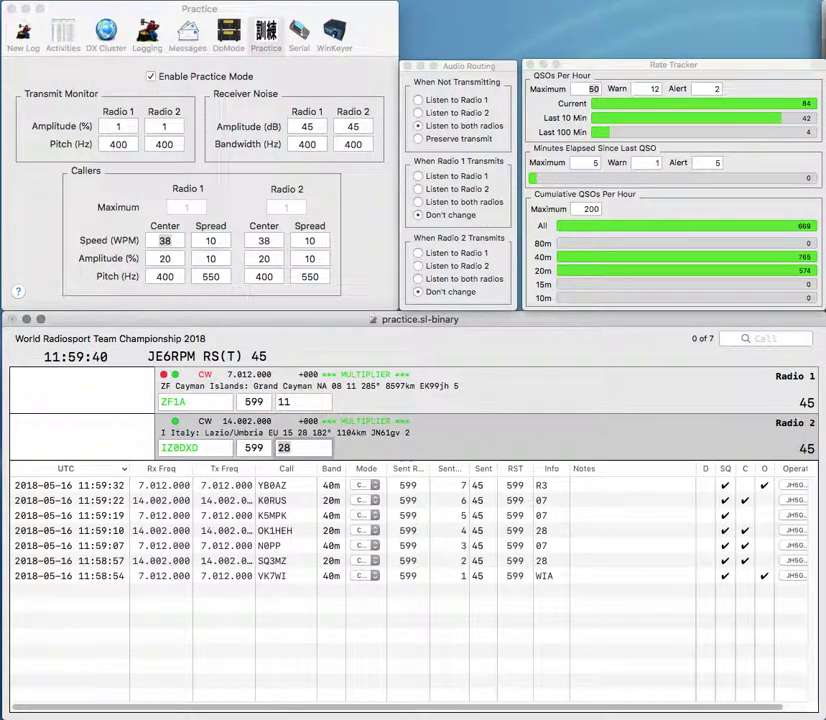
Step: Log IZ0DXD on Radio 2, and log ZF1A on Radio 1 with its received exchange changed to CARS
{"action": "key", "text": "Return"}
{"action": "type", "text": "CAR"}
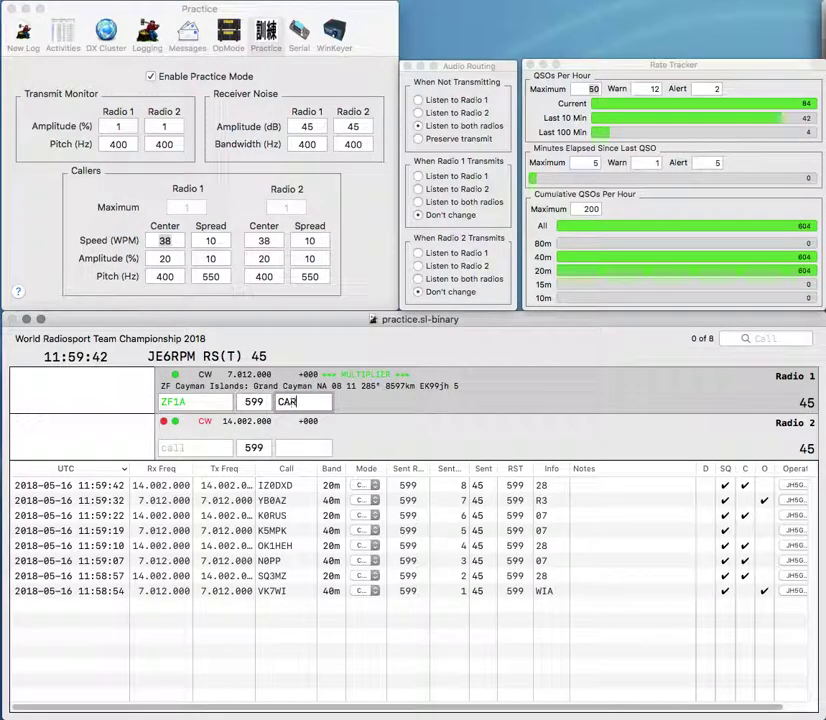
{"action": "type", "text": "S"}
{"action": "key", "text": "Return"}
Step: Answer SG3A on Radio 2, enter the partial call KR on Radio 1, and correct the Radio 2 call to SG3O
{"action": "type", "text": "SG"}
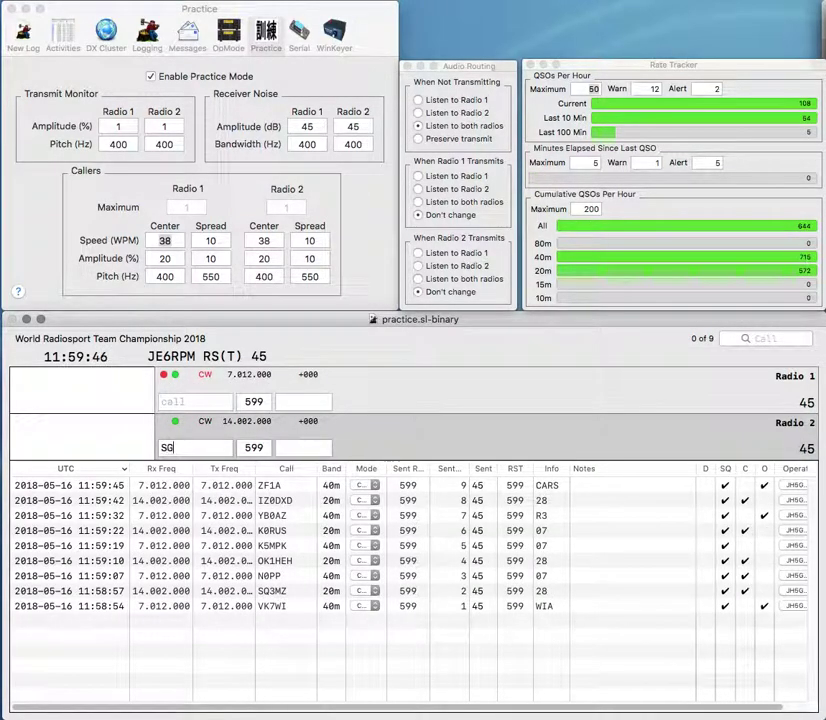
{"action": "type", "text": "3A"}
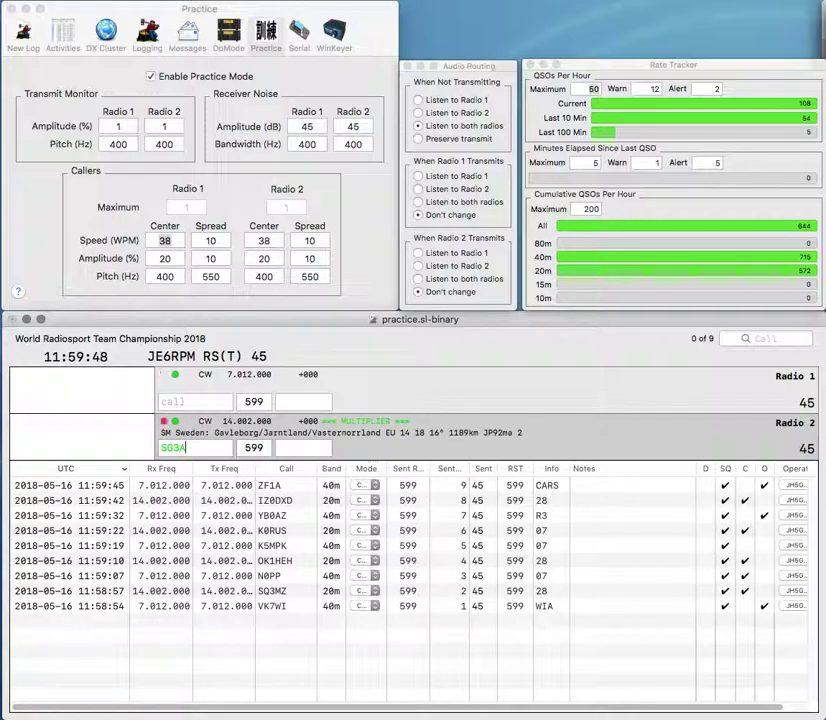
{"action": "key", "text": "Return"}
{"action": "type", "text": "KR"}
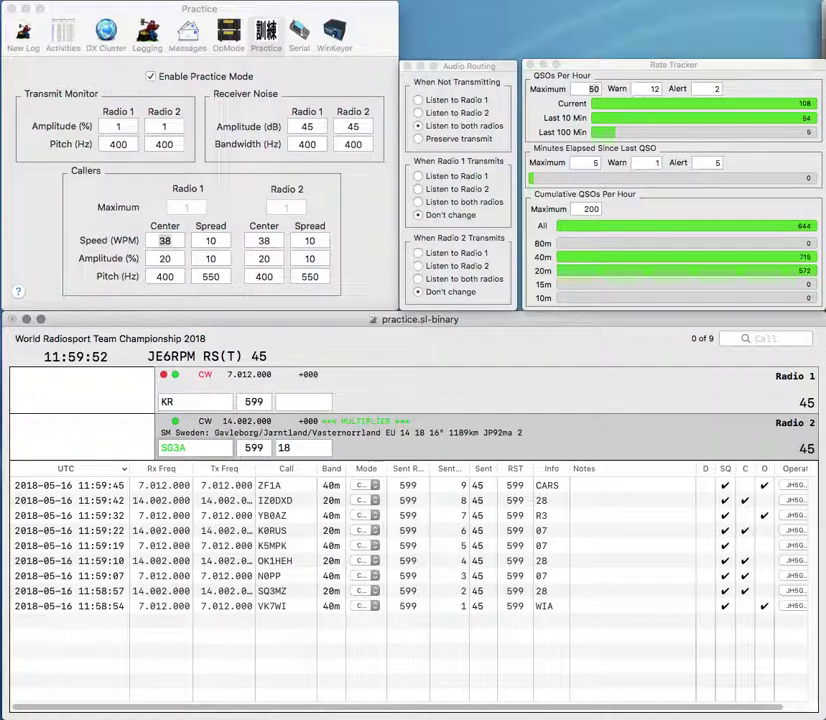
{"action": "key", "text": "BackSpace"}
{"action": "type", "text": "O"}
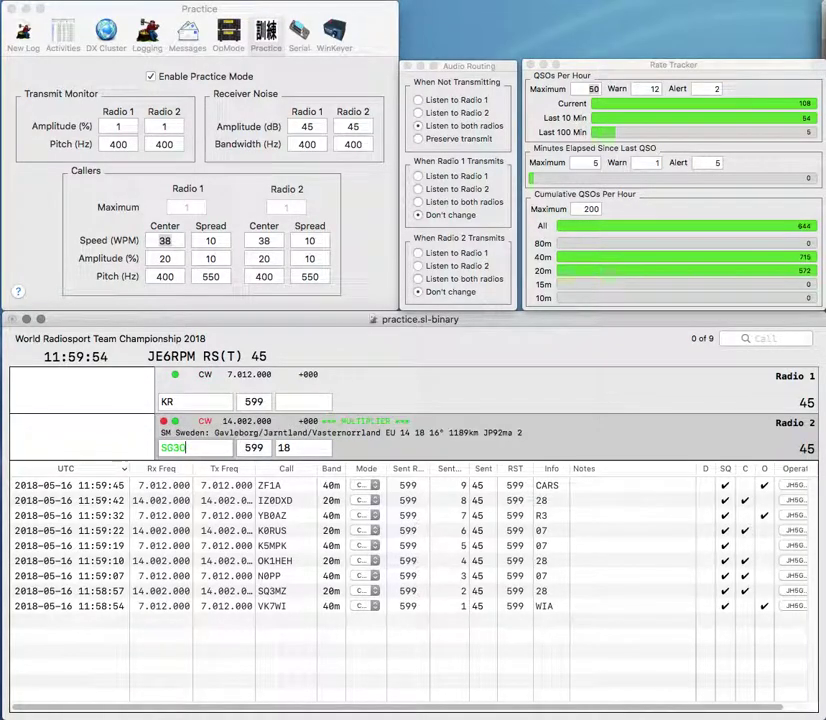
{"action": "key", "text": "Up"}
{"action": "type", "text": "AA8"}
{"action": "key", "text": "Return"}
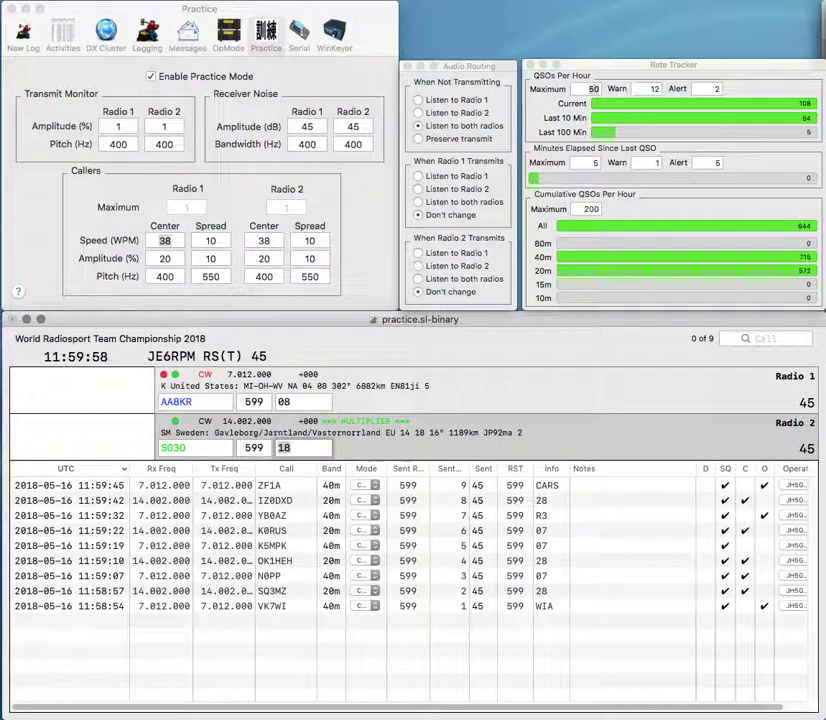
{"action": "key", "text": "Return"}
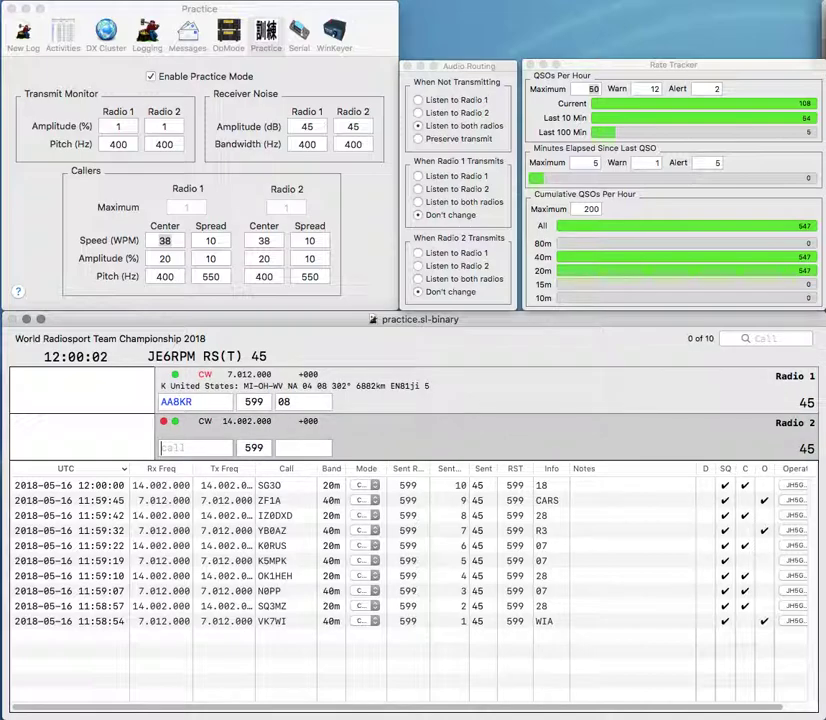
{"action": "key", "text": "Return"}
{"action": "type", "text": "N9B"}
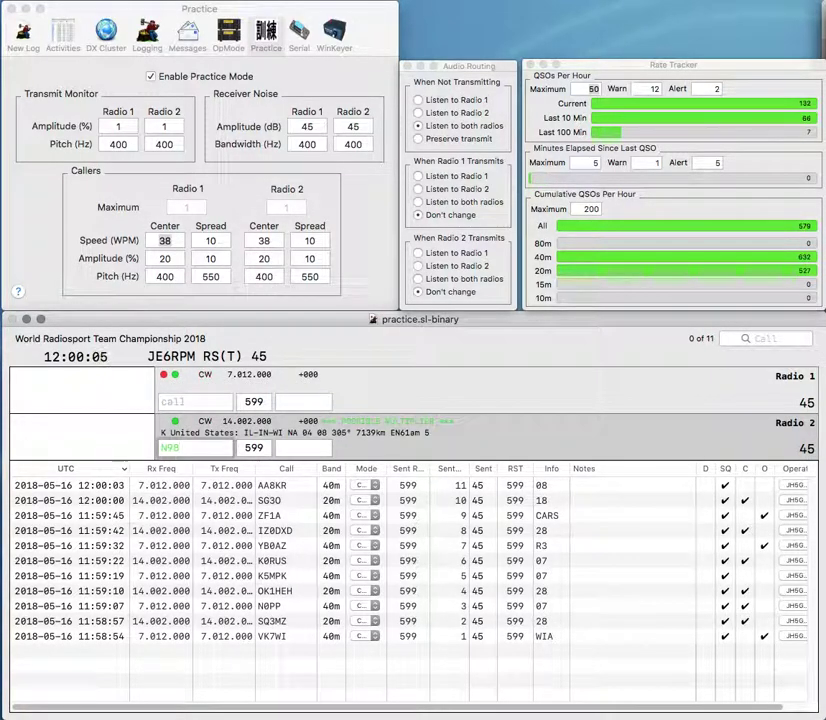
{"action": "key", "text": "Return"}
{"action": "type", "text": "WD4LBR"}
{"action": "key", "text": "Return"}
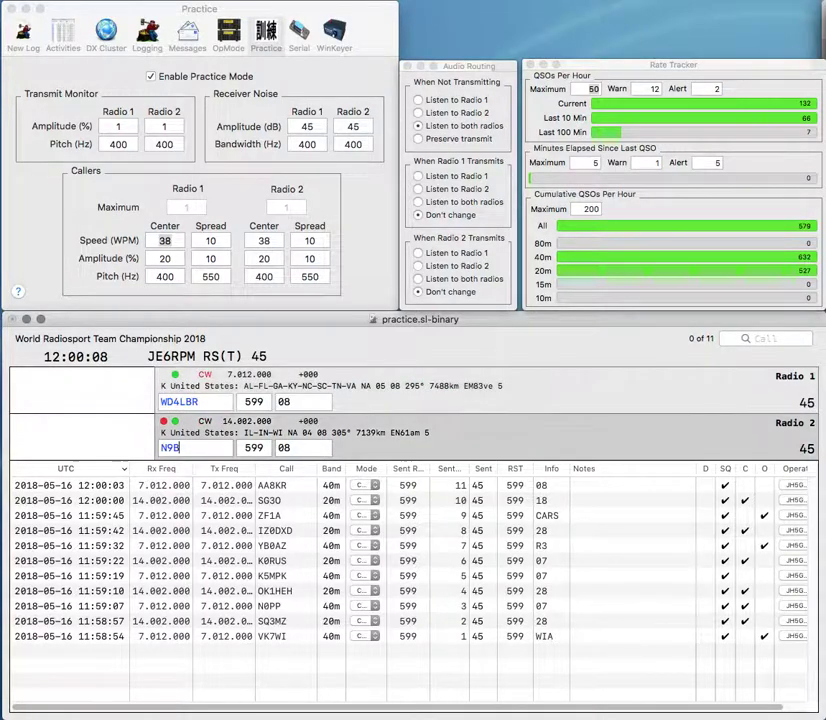
{"action": "type", "text": "GU"}
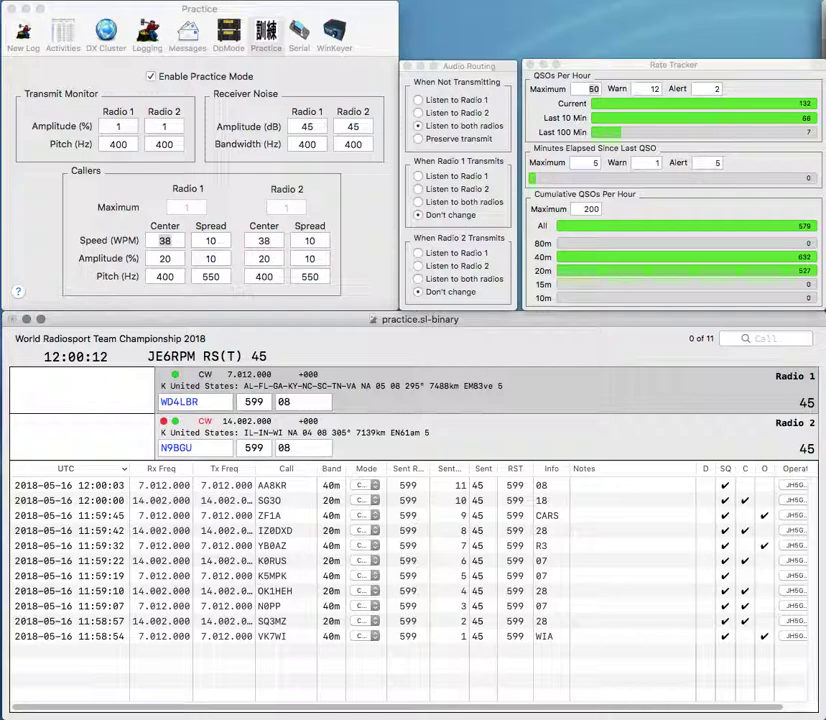
Step: Log the pending contacts, WD4LBR on Radio 1 and N9BGU on Radio 2
{"action": "left_click", "coordinate": [198, 401]}
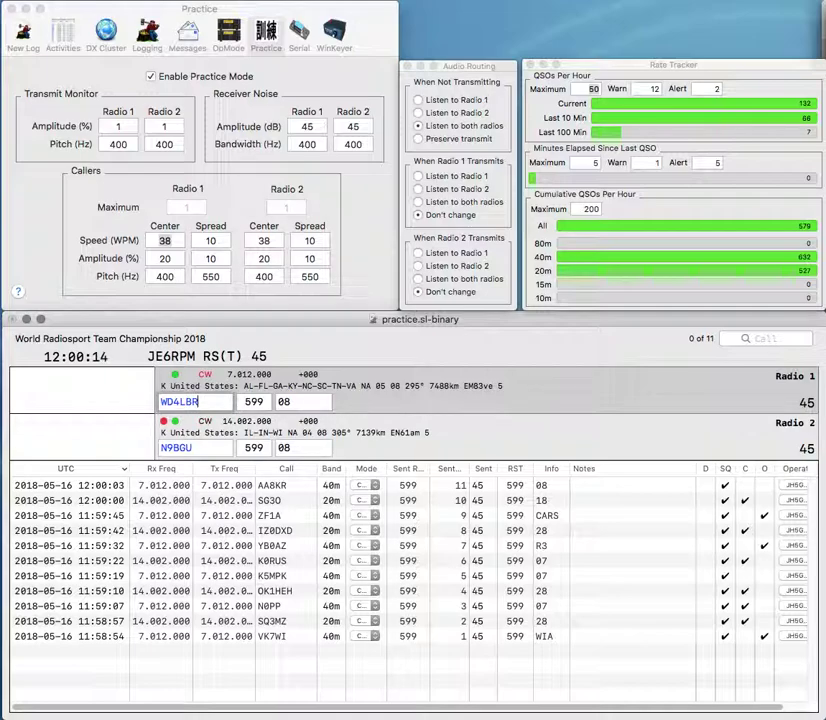
{"action": "key", "text": "Return"}
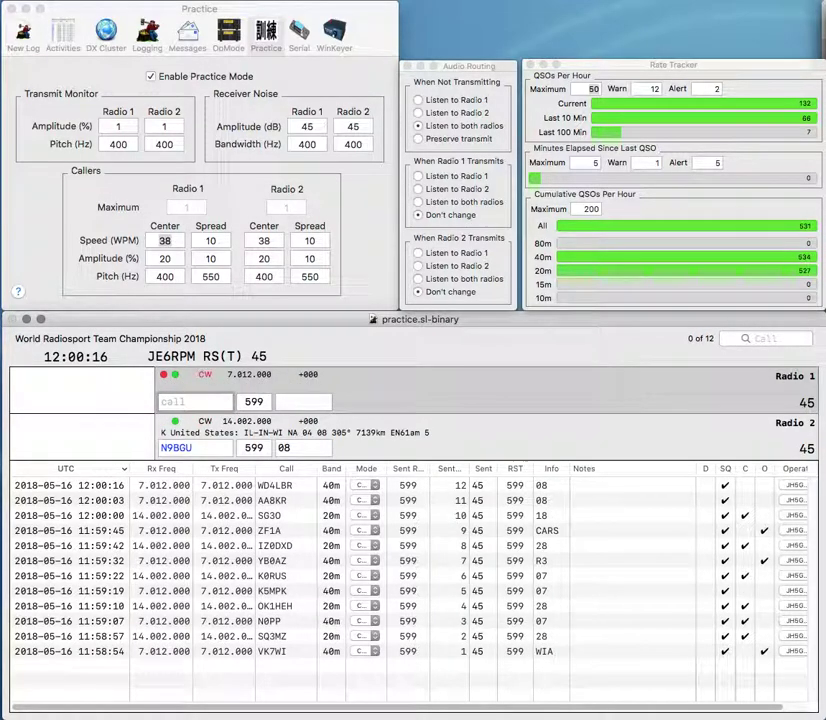
{"action": "key", "text": "Return"}
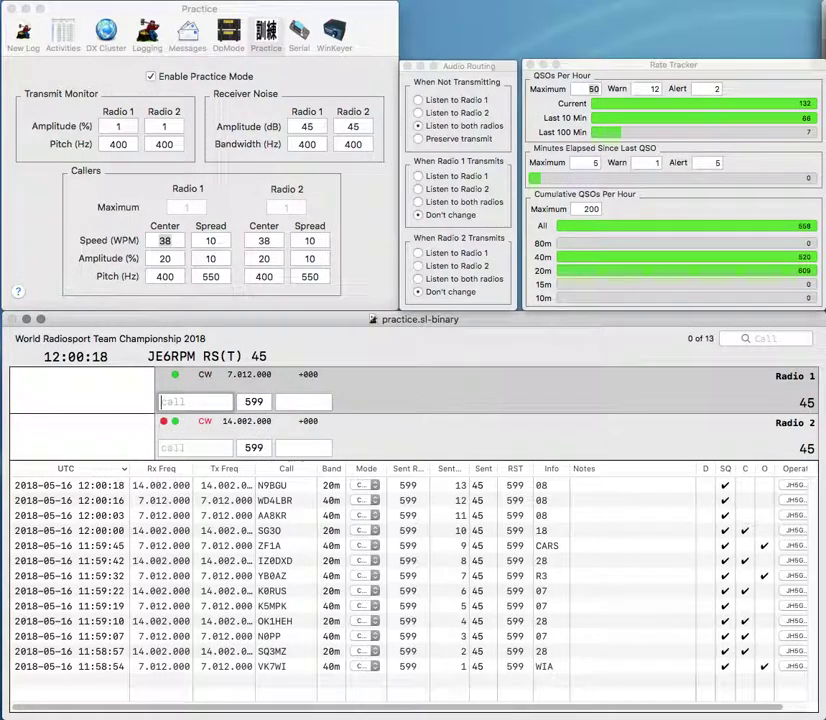
{"action": "type", "text": "AK9B"}
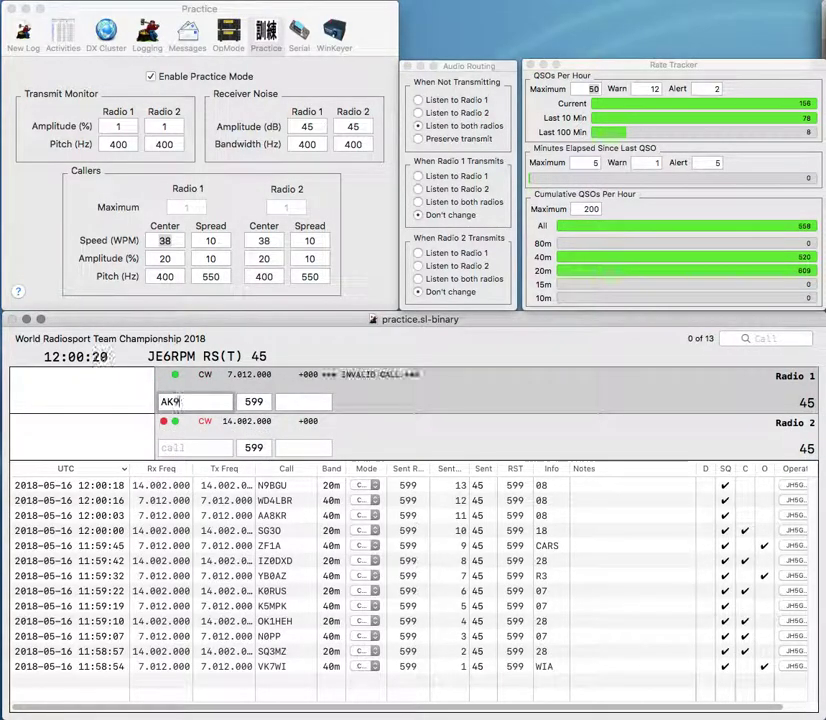
{"action": "key", "text": "Return"}
{"action": "type", "text": "OM5XX"}
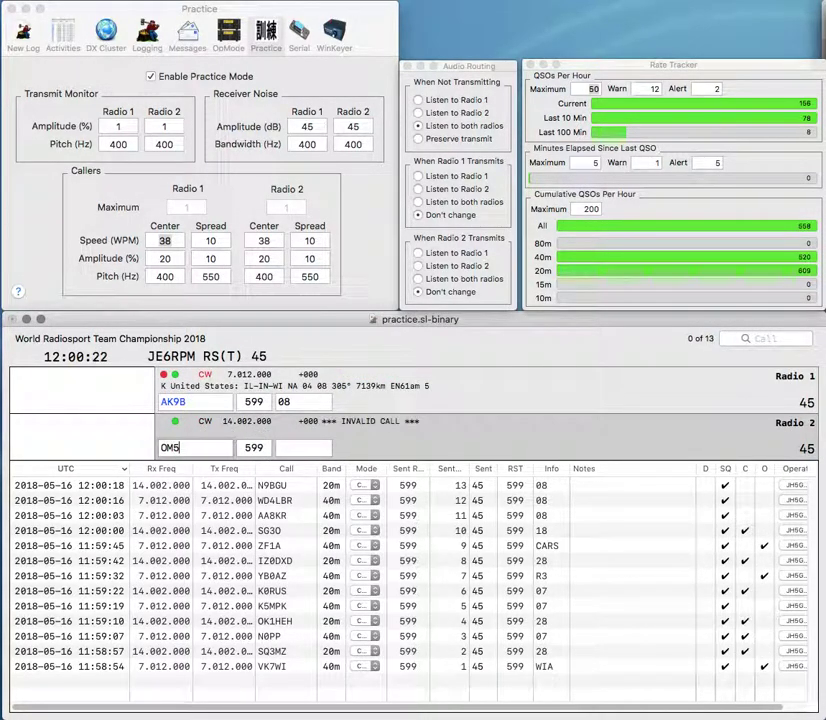
{"action": "key", "text": "Return"}
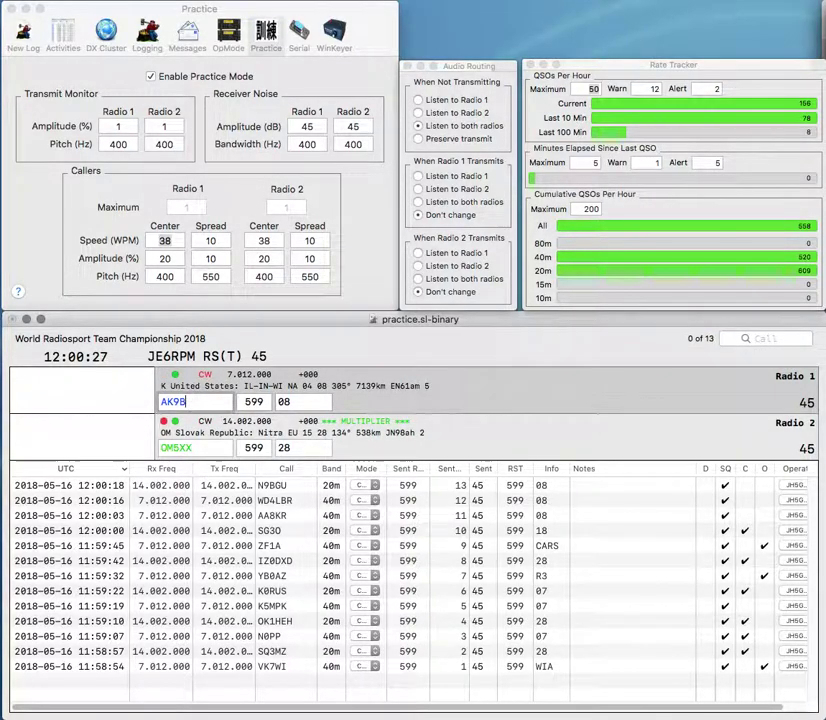
{"action": "key", "text": "Return"}
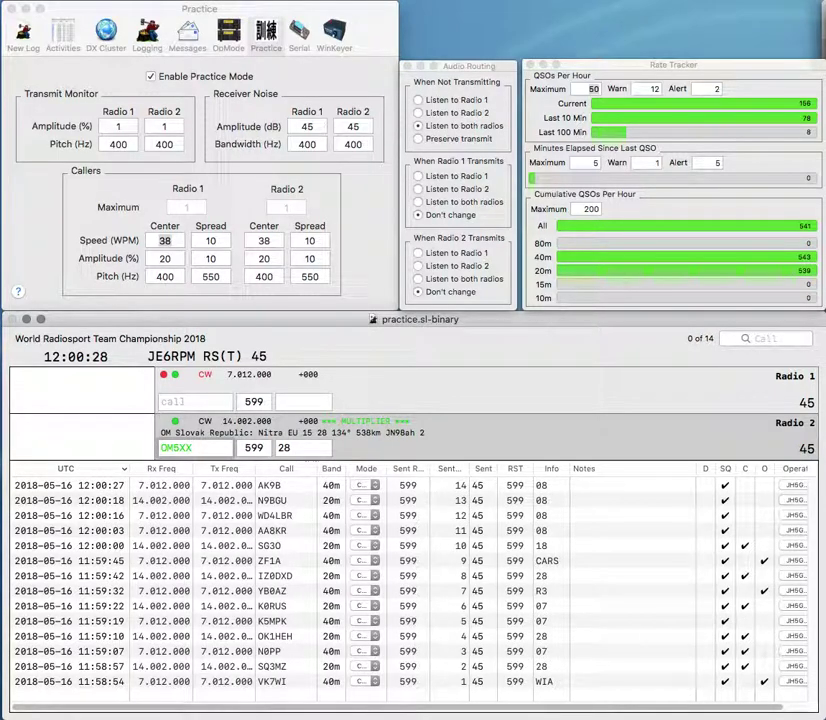
{"action": "key", "text": "Return"}
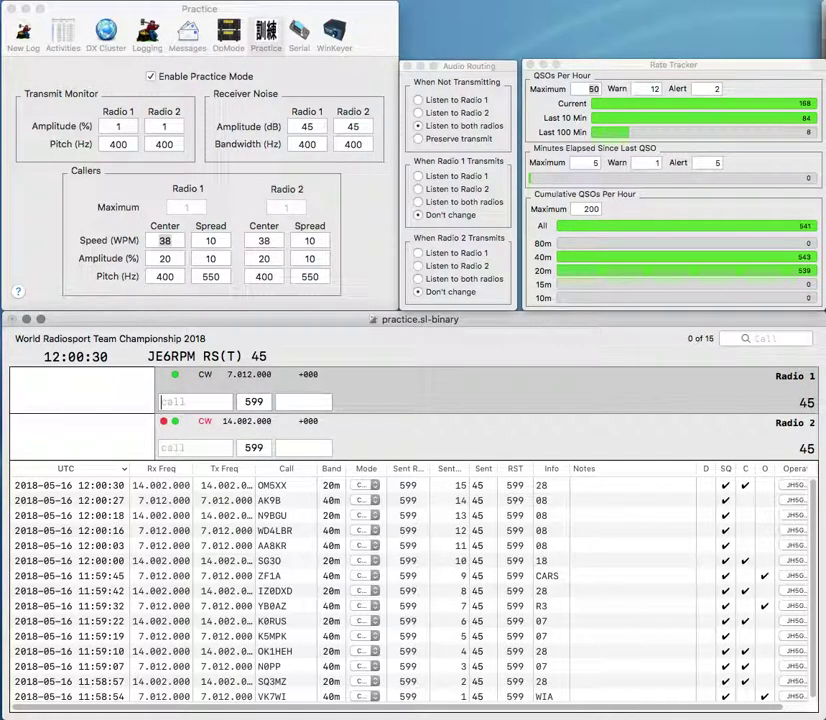
{"action": "type", "text": "AE6"}
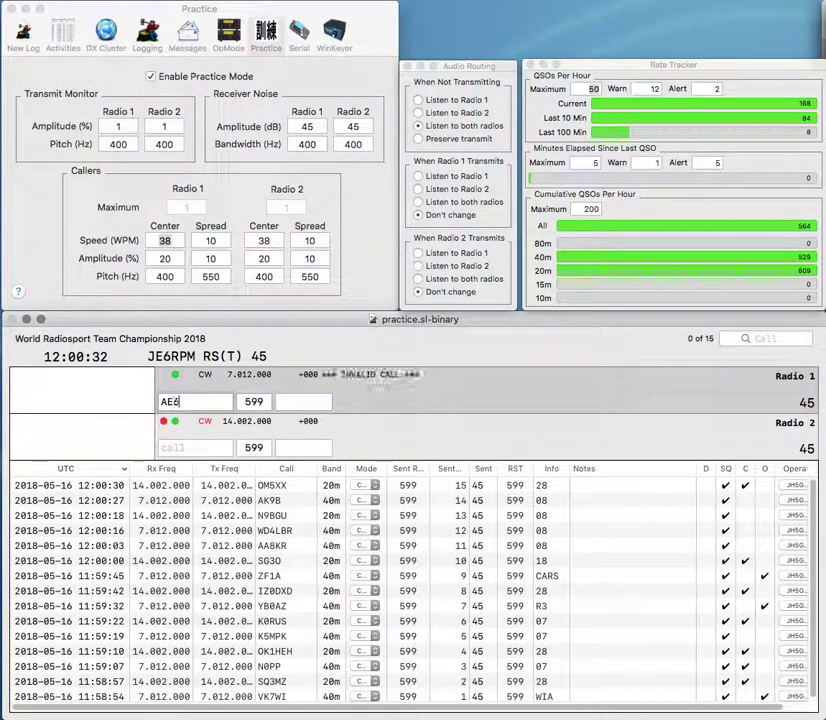
{"action": "type", "text": "JV"}
{"action": "key", "text": "Return"}
{"action": "type", "text": "ELZ"}
{"action": "key", "text": "Return"}
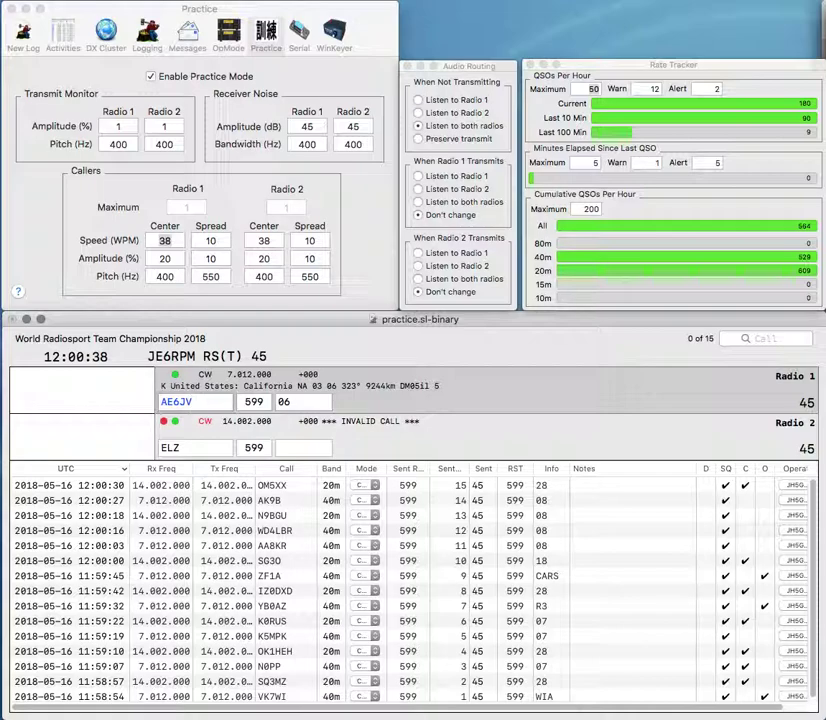
{"action": "key", "text": "Return"}
{"action": "type", "text": "EA"}
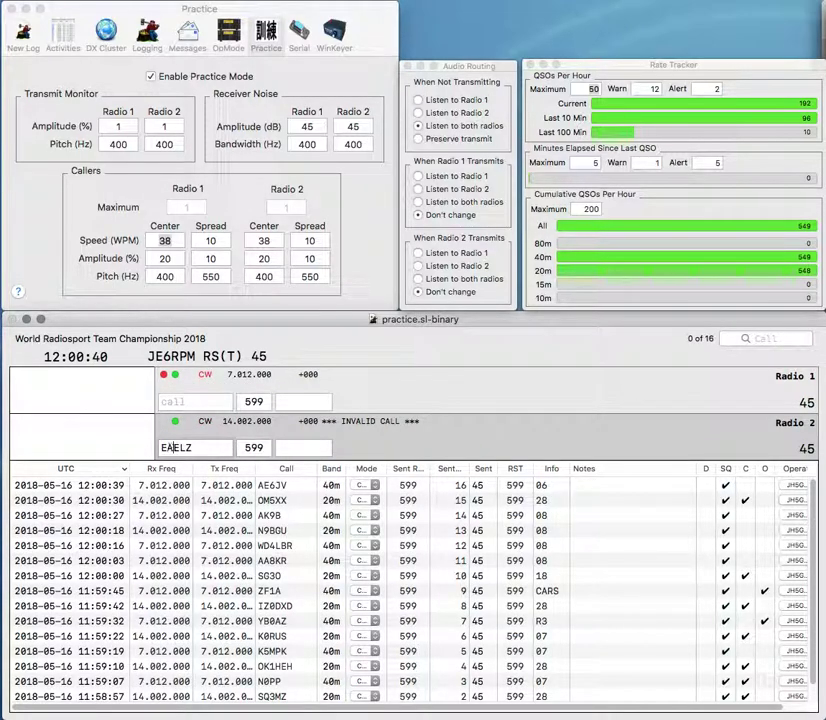
{"action": "type", "text": "3"}
{"action": "key", "text": "Return"}
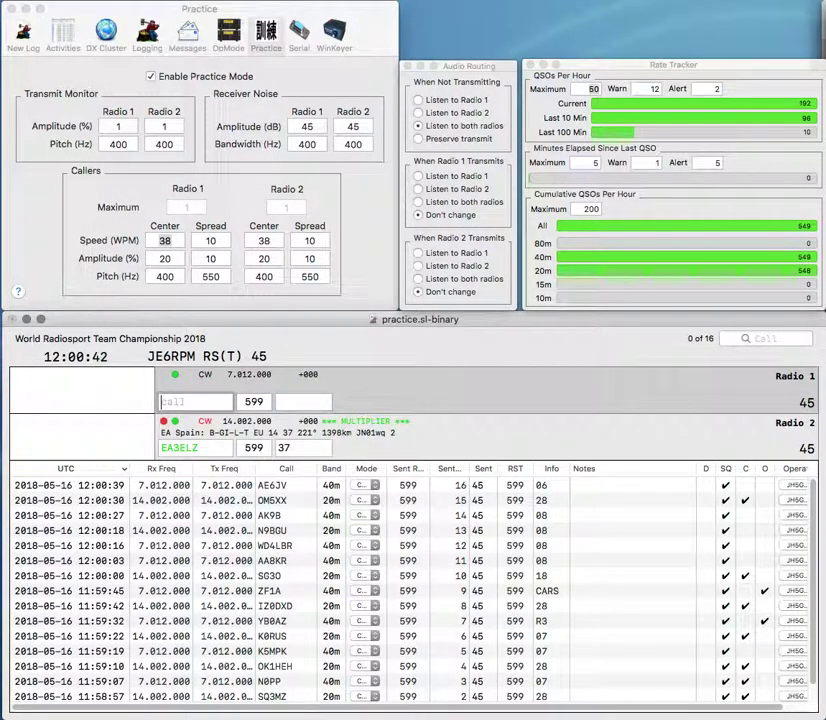
{"action": "type", "text": "4O3A"}
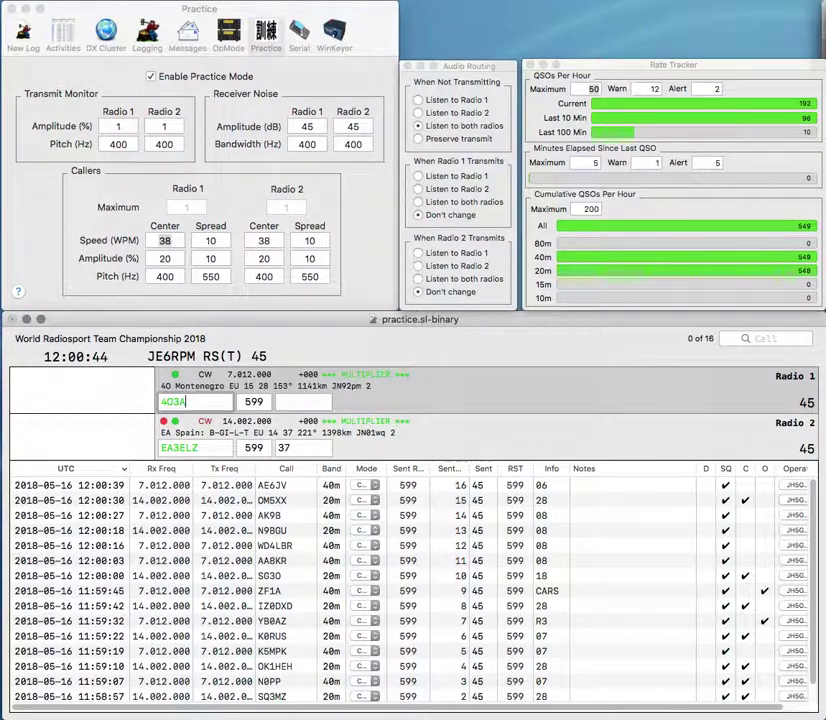
{"action": "key", "text": "Return"}
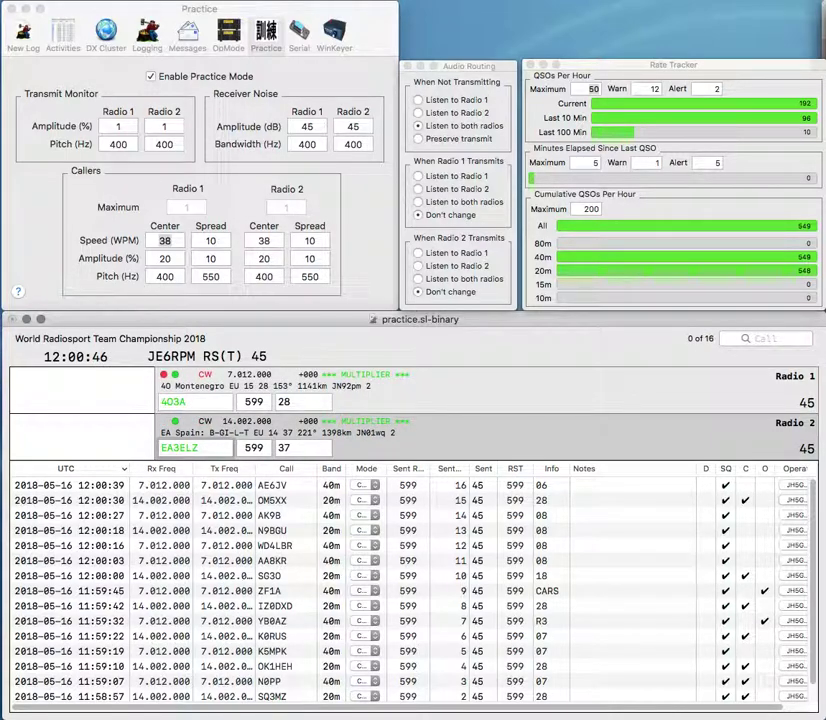
{"action": "key", "text": "Return"}
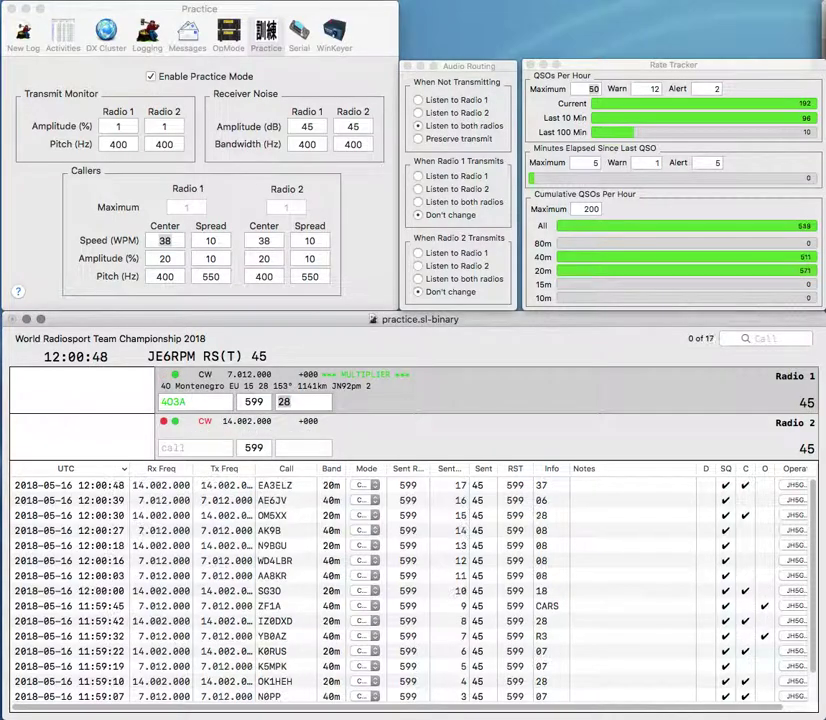
Step: Log 4O3A on Radio 1 with its received exchange changed to R1, and answer K6AM on Radio 2
{"action": "type", "text": "R1"}
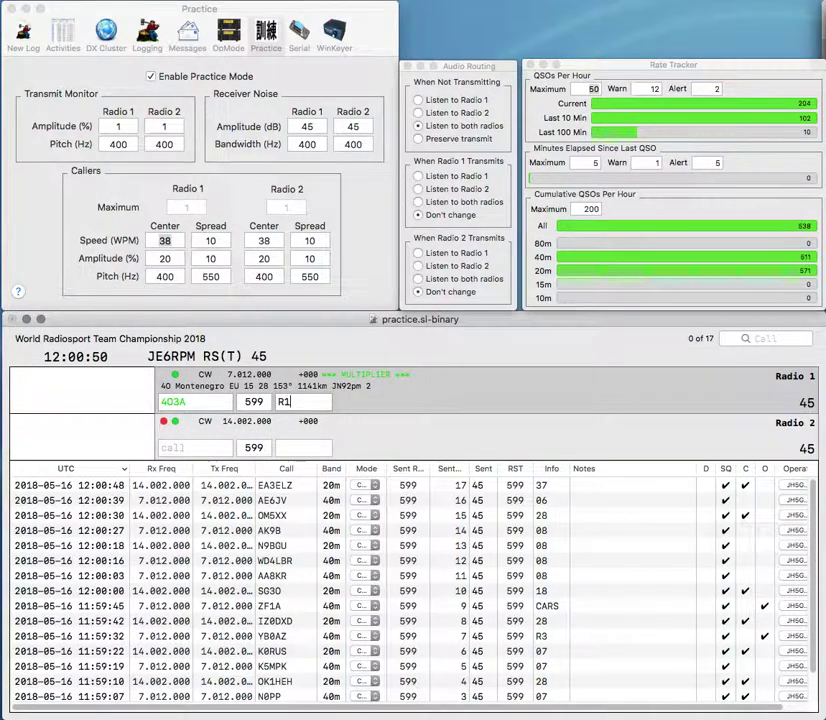
{"action": "key", "text": "Return"}
{"action": "type", "text": "K6AM"}
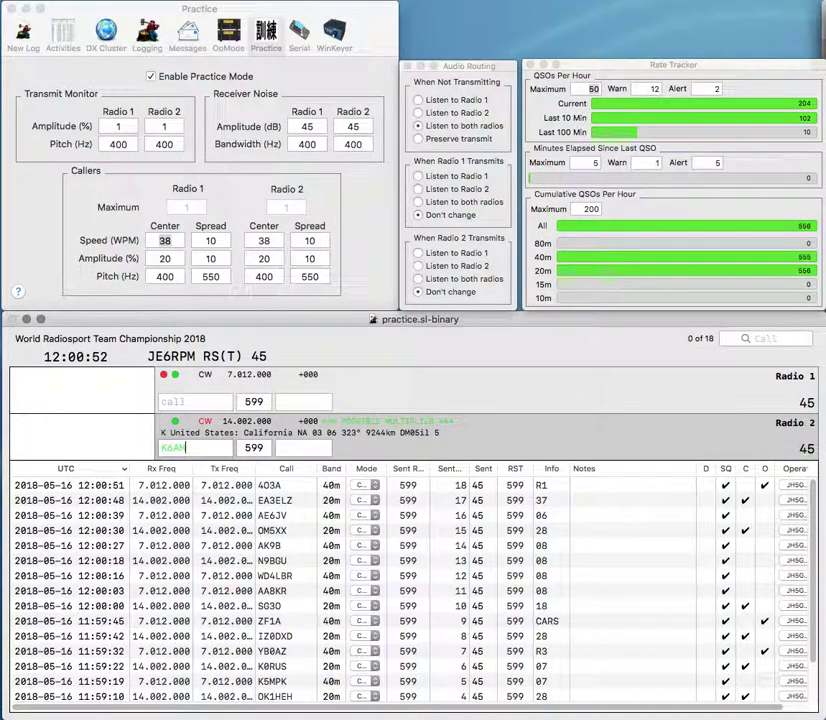
{"action": "key", "text": "Return"}
{"action": "type", "text": "OZ7IS/M"}
{"action": "key", "text": "Return"}
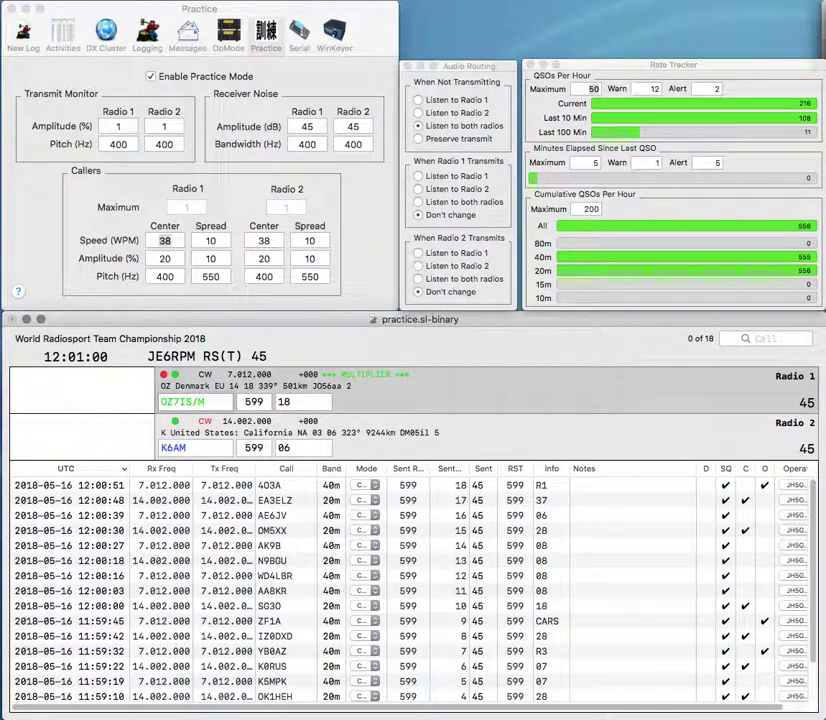
{"action": "key", "text": "Return"}
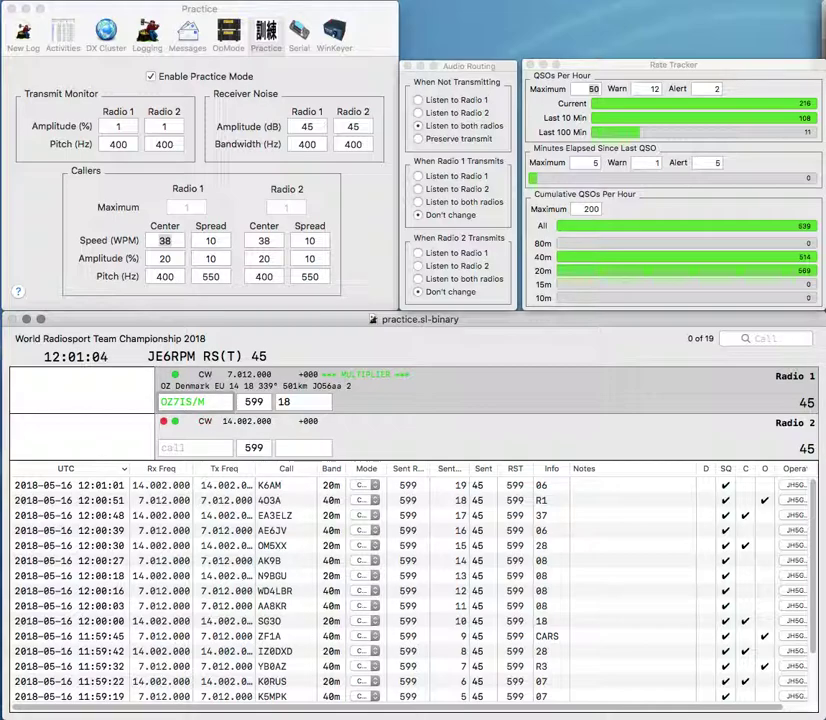
{"action": "key", "text": "Tab"}
{"action": "key", "text": "Tab"}
{"action": "type", "text": "R1"}
{"action": "key", "text": "Return"}
{"action": "type", "text": "HQ"}
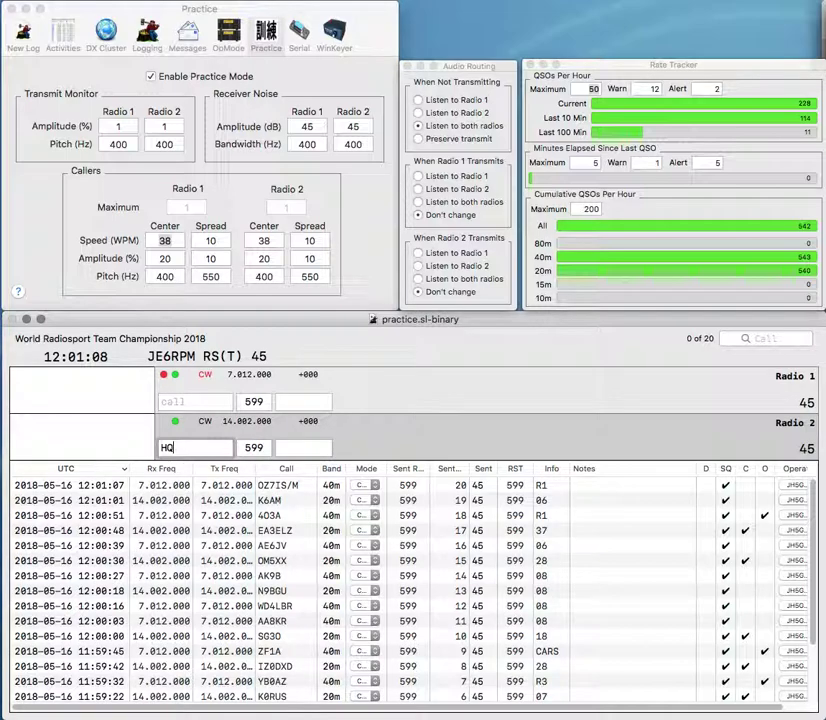
{"action": "type", "text": "E7"}
{"action": "key", "text": "Return"}
Step: Answer DD1TOS on Radio 1 and log E7HQ on Radio 2 with the exchange ARABH
{"action": "type", "text": "K"}
{"action": "type", "text": "DD1"}
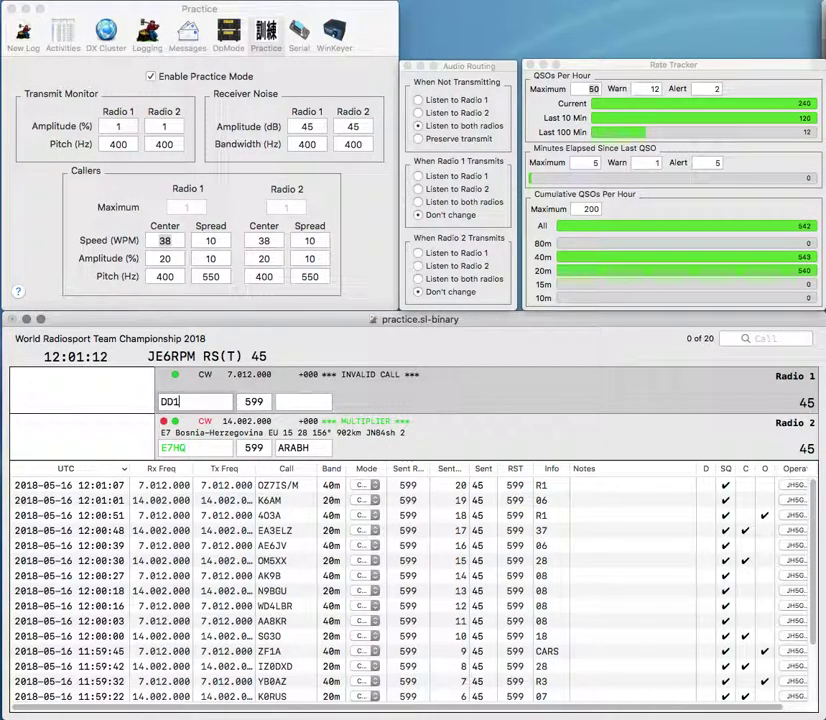
{"action": "type", "text": "TOS"}
{"action": "key", "text": "Return"}
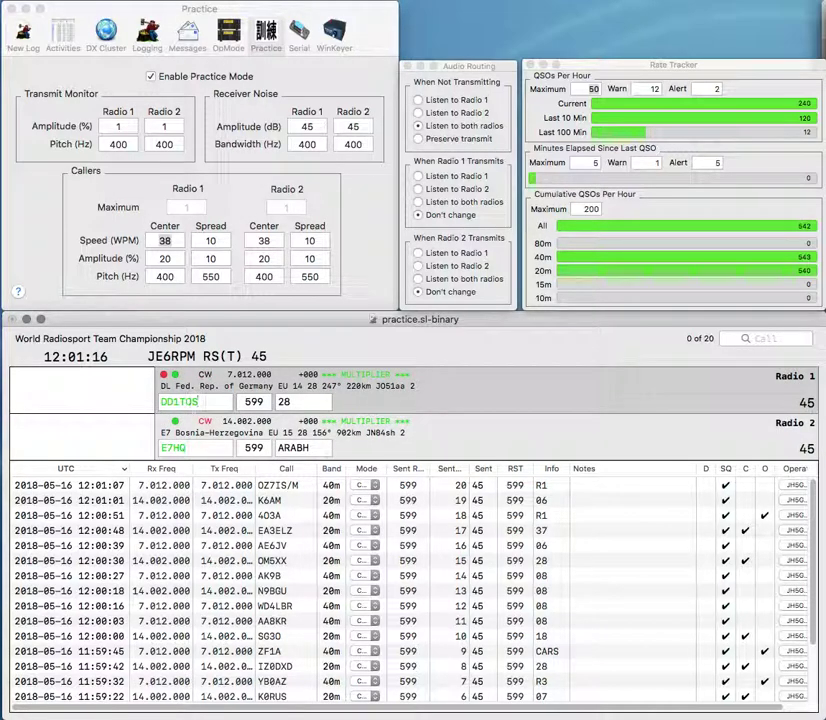
{"action": "key", "text": "Return"}
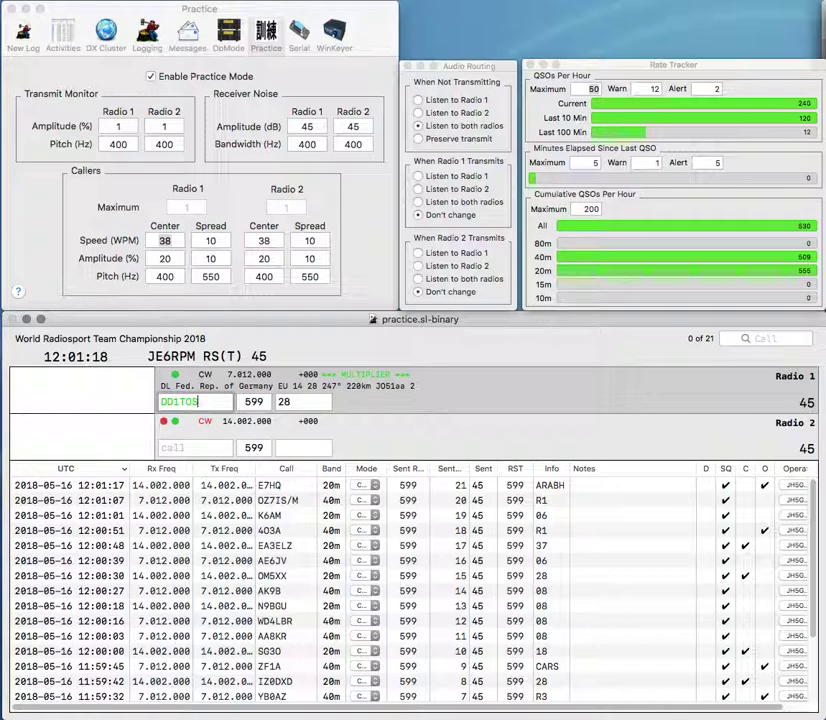
Step: Correct the Radio 1 call to DN1TOS and send the correction
{"action": "key", "text": "Right"}
{"action": "key", "text": "Right"}
{"action": "key", "text": "BackSpace"}
{"action": "type", "text": "N"}
{"action": "key", "text": "Return"}
Step: Answer the partial call A on Radio 2 and log DN1TOS on Radio 1
{"action": "type", "text": "A"}
{"action": "key", "text": "Return"}
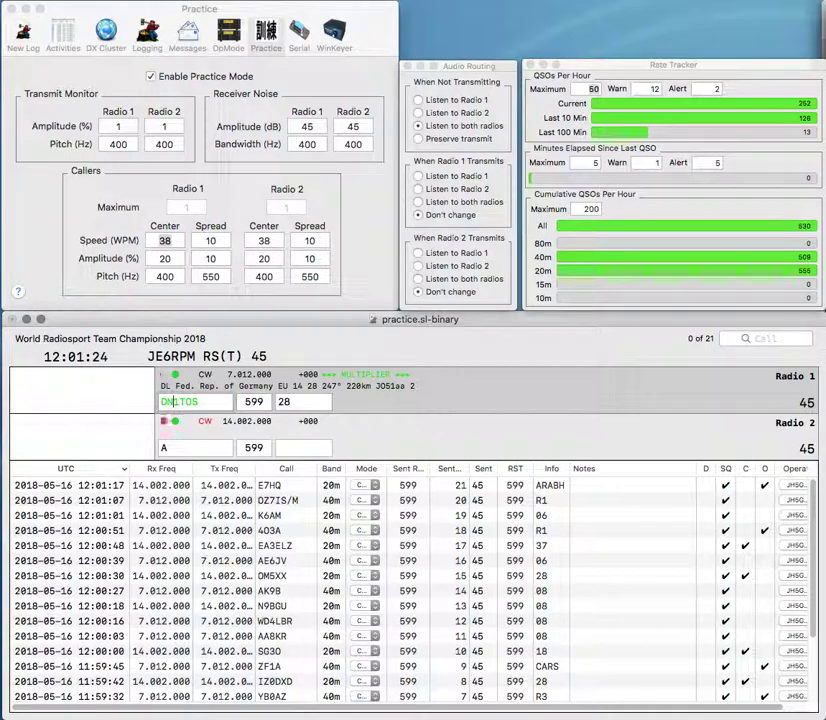
{"action": "key", "text": "Return"}
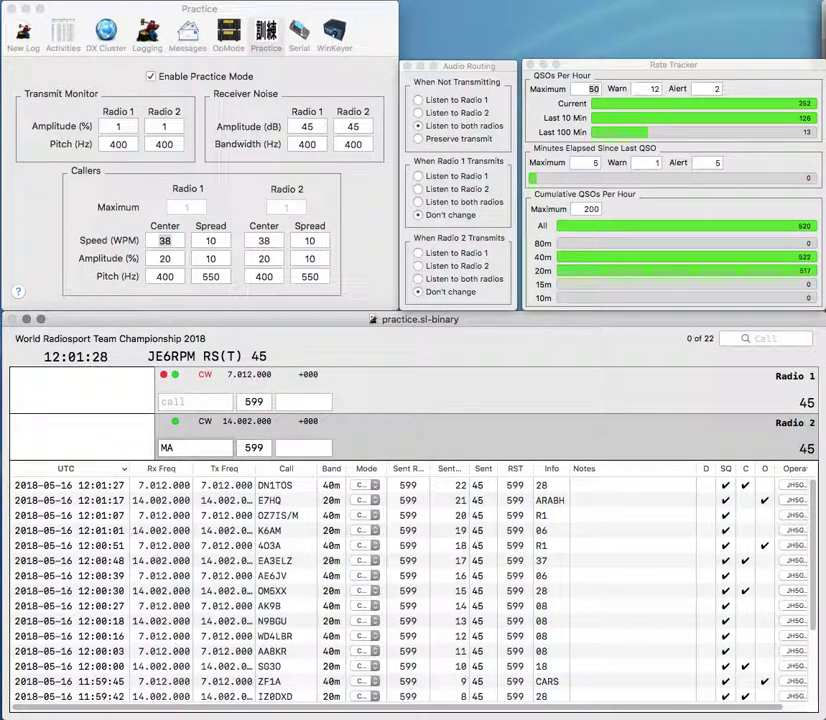
Step: Complete and log the Radio 2 call as MZ5A, and answer NK7L on Radio 1
{"action": "type", "text": "Z5"}
{"action": "key", "text": "Return"}
{"action": "type", "text": "NK7L"}
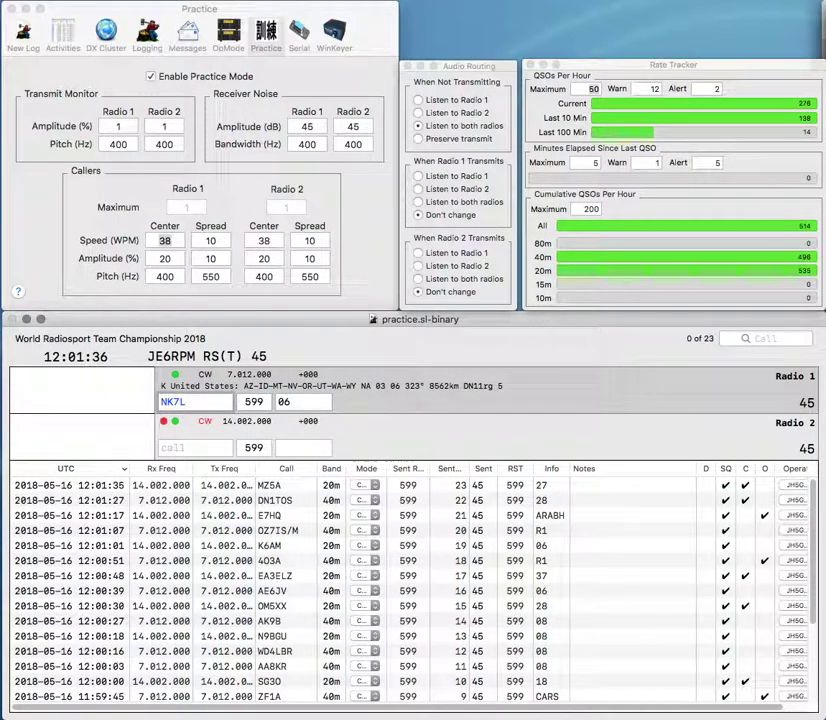
Step: Log NK7L on Radio 1, then work and log TM0HQ on Radio 2 and K1SD on Radio 1
{"action": "type", "text": "TM0HQ"}
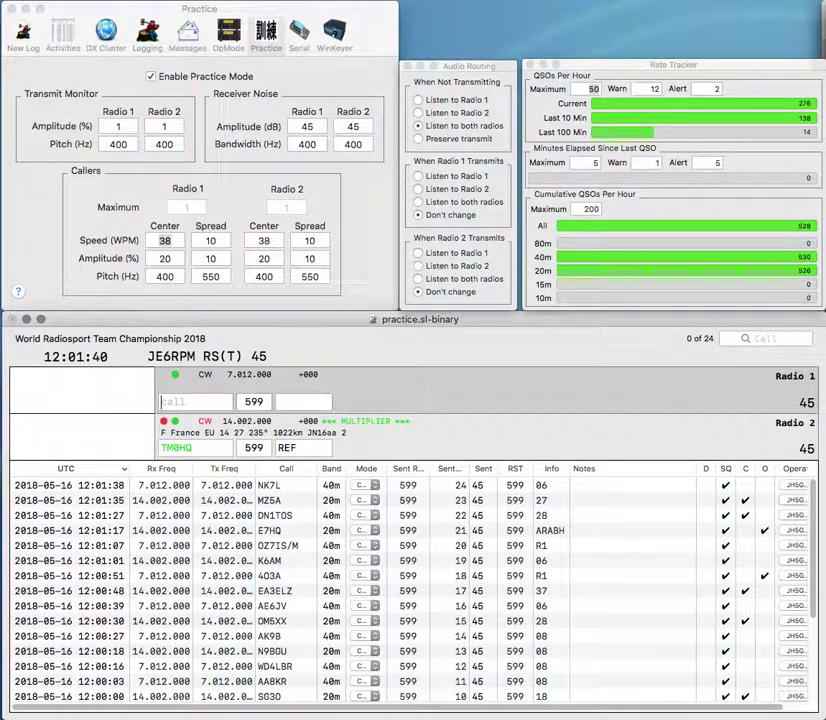
{"action": "type", "text": "K1S"}
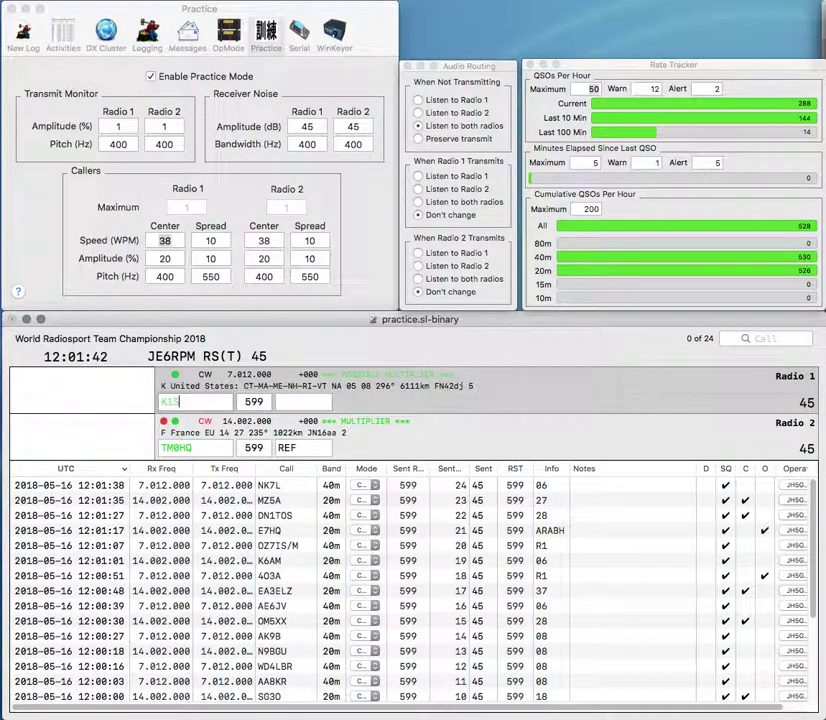
{"action": "type", "text": "D"}
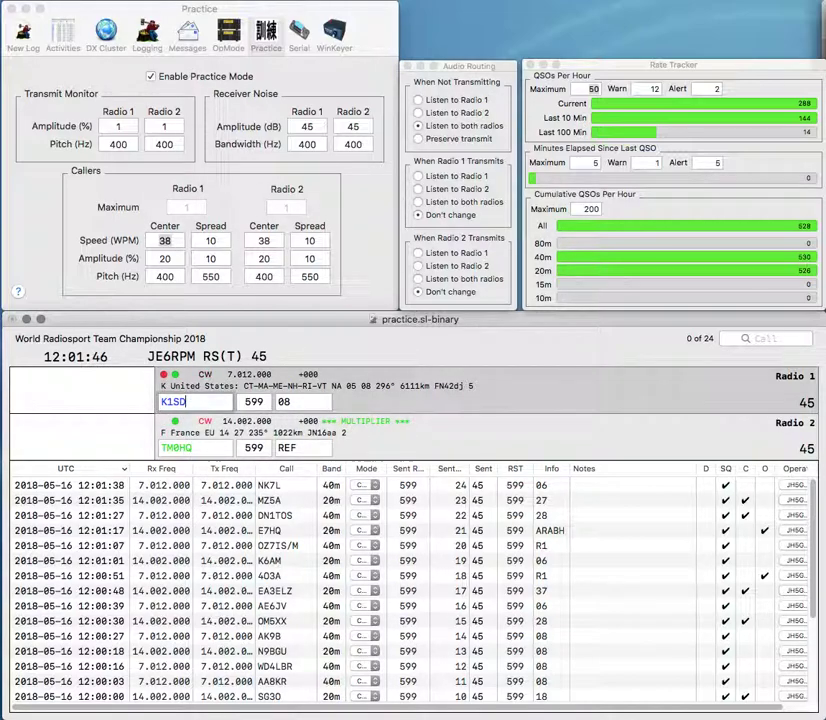
{"action": "key", "text": "Return"}
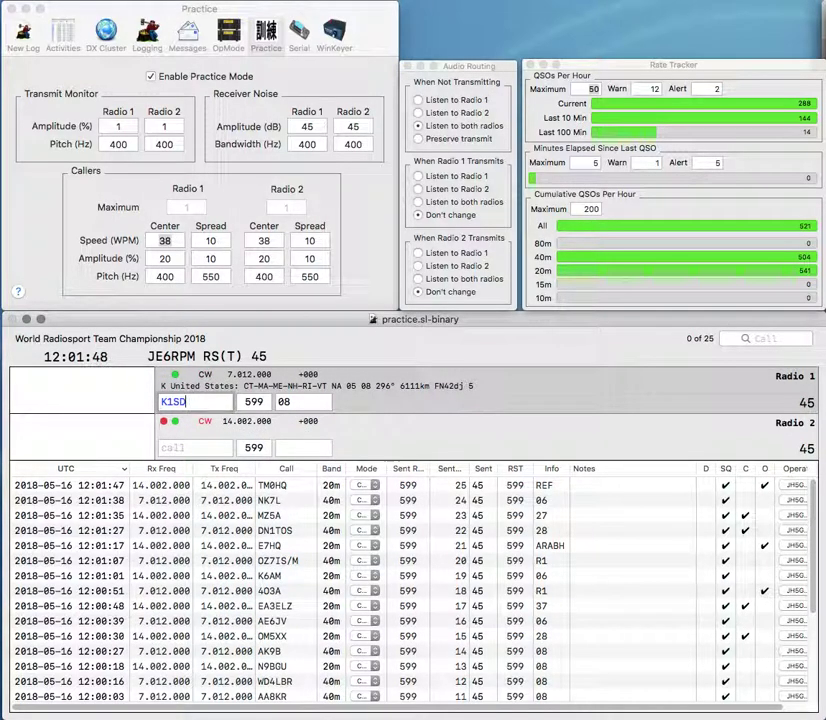
{"action": "key", "text": "Return"}
Step: Answer 8N4HQ on Radio 2 and DM2DXG on Radio 1, and log both contacts
{"action": "type", "text": "8N4HQ"}
{"action": "type", "text": "K"}
{"action": "key", "text": "BackSpace"}
{"action": "type", "text": "DM2DXG"}
{"action": "key", "text": "Return"}
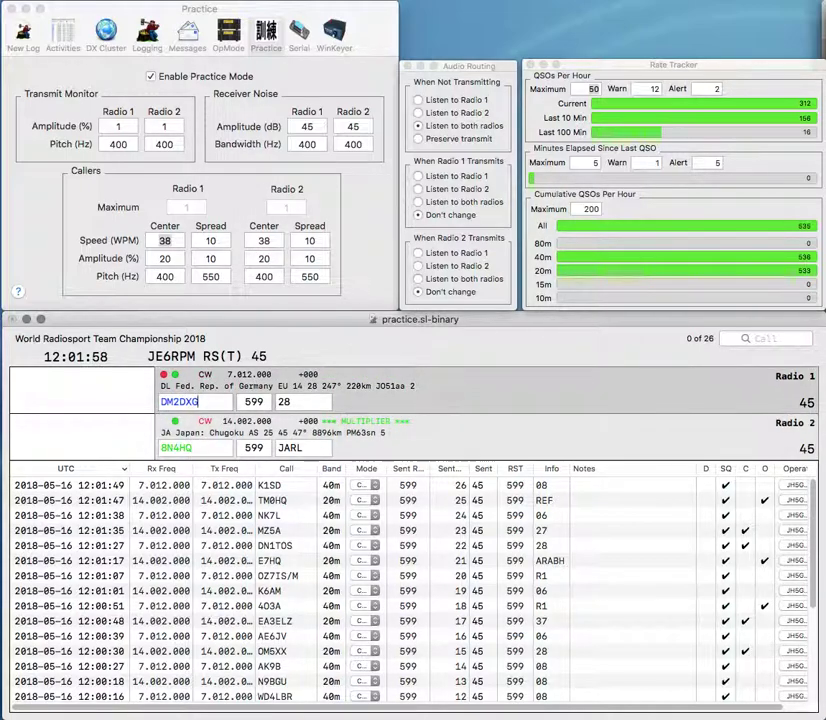
{"action": "key", "text": "Return"}
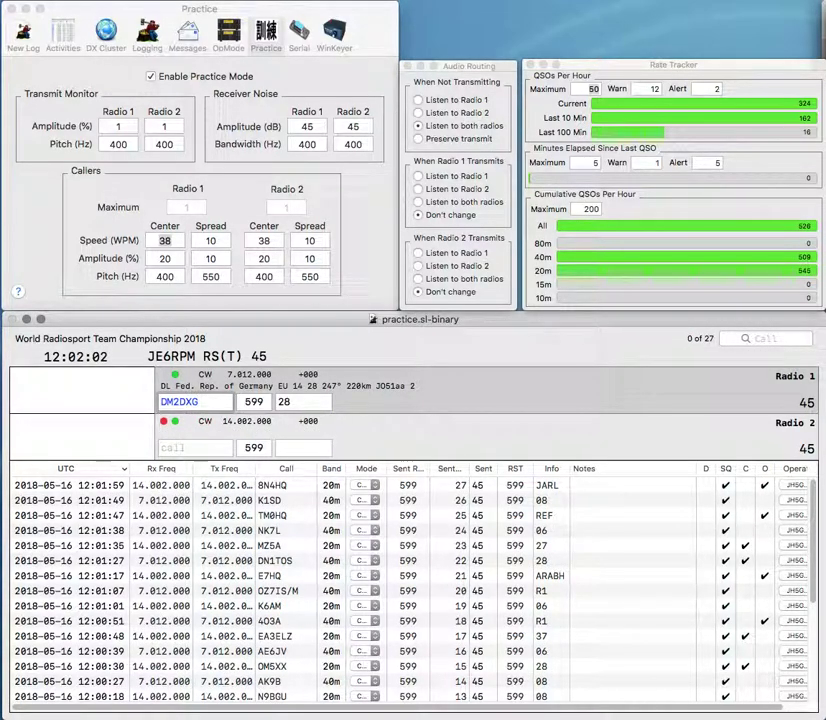
{"action": "key", "text": "Return"}
{"action": "type", "text": "W1"}
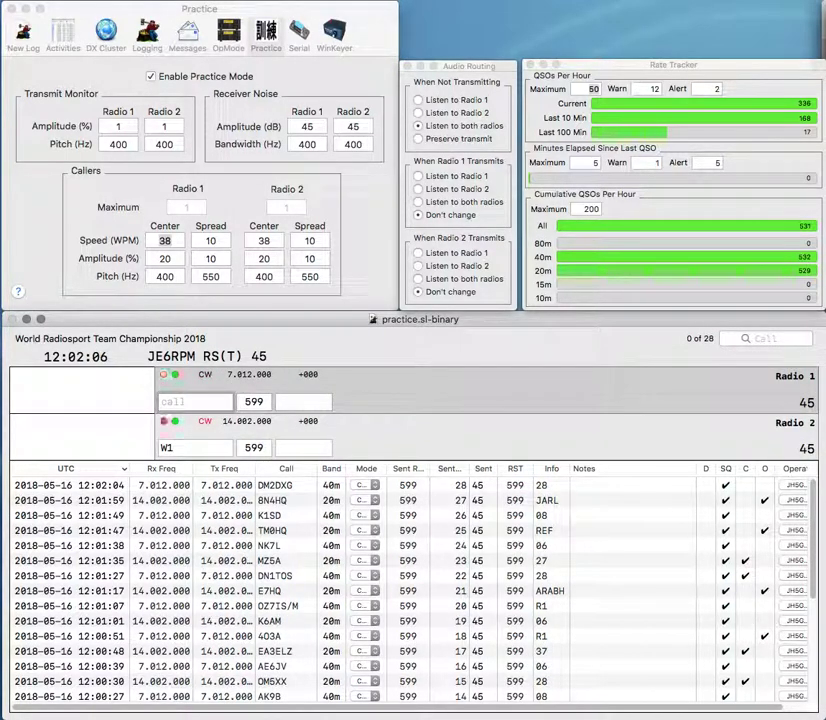
{"action": "type", "text": "KC4X"}
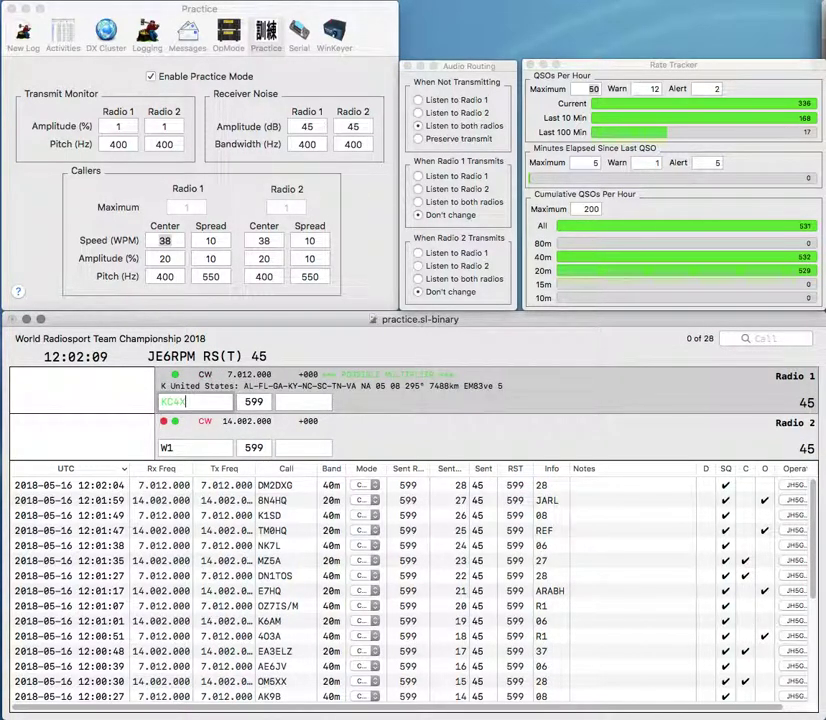
{"action": "key", "text": "Return"}
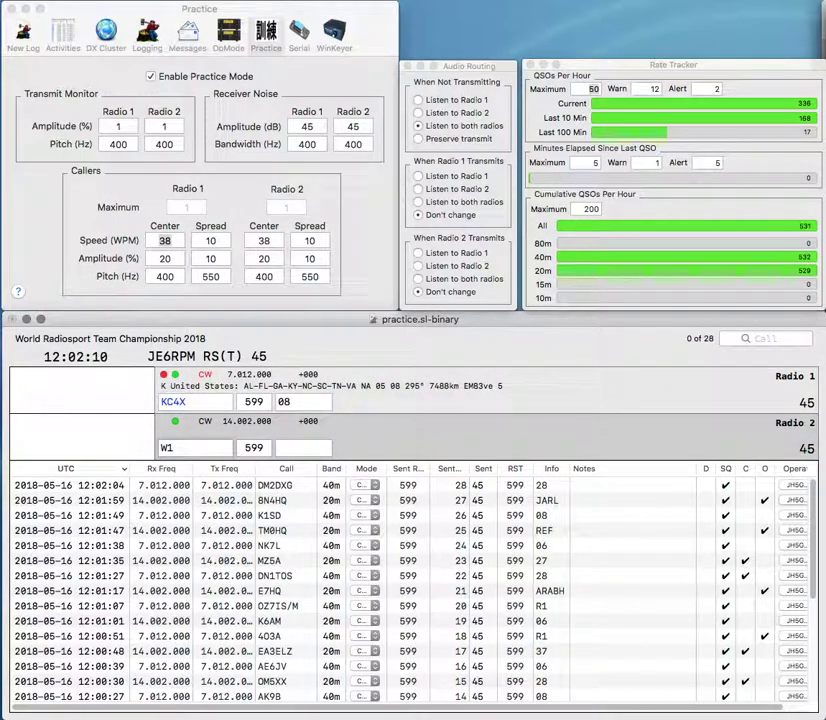
{"action": "type", "text": "QK"}
{"action": "key", "text": "Return"}
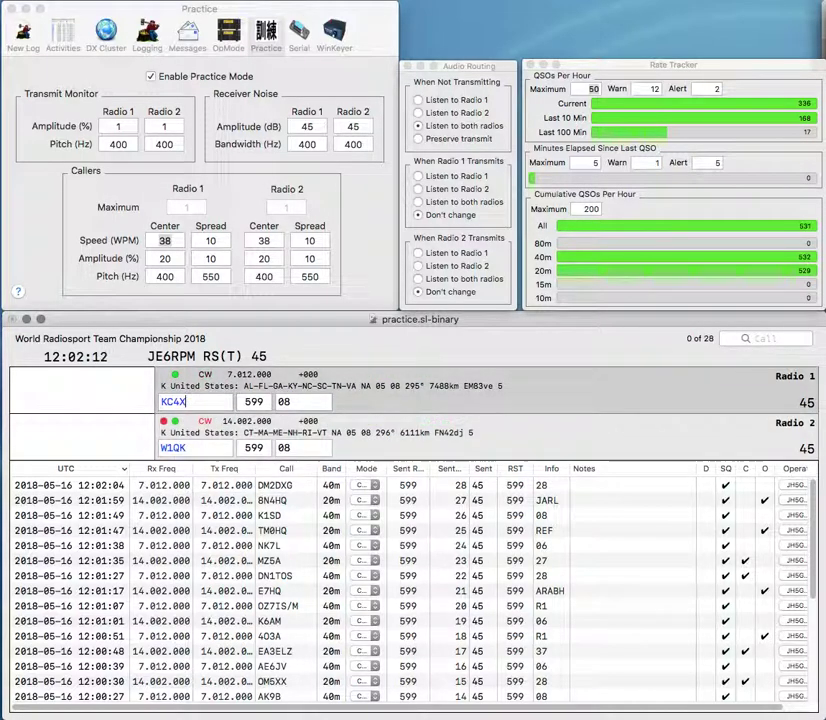
{"action": "key", "text": "Return"}
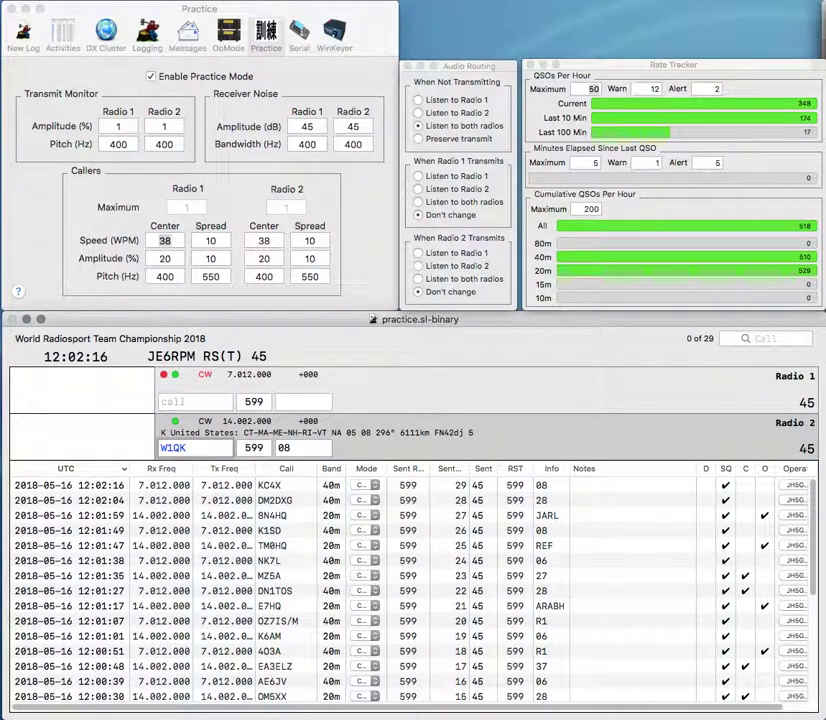
{"action": "key", "text": "Return"}
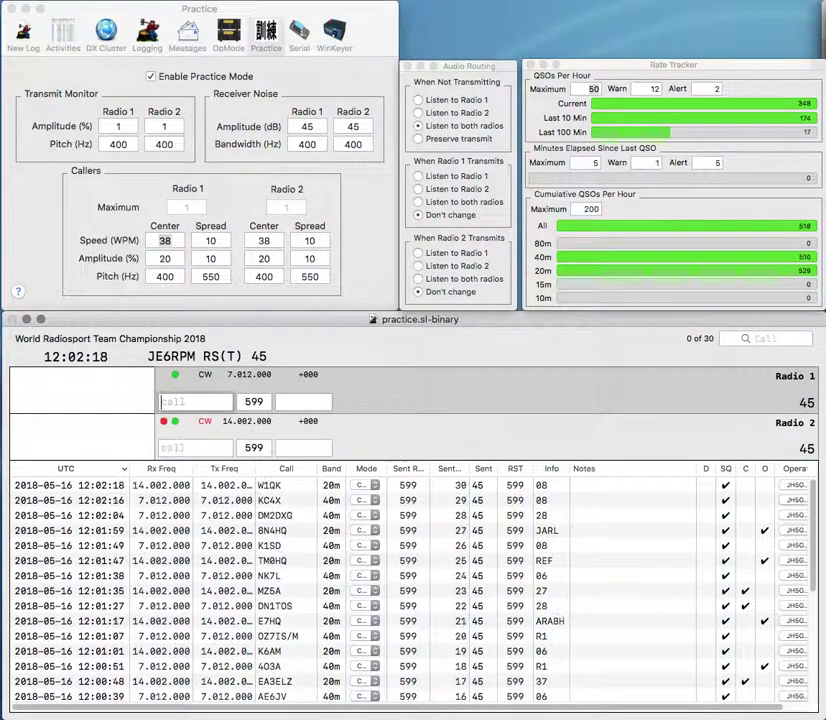
{"action": "type", "text": "NU1AW/"}
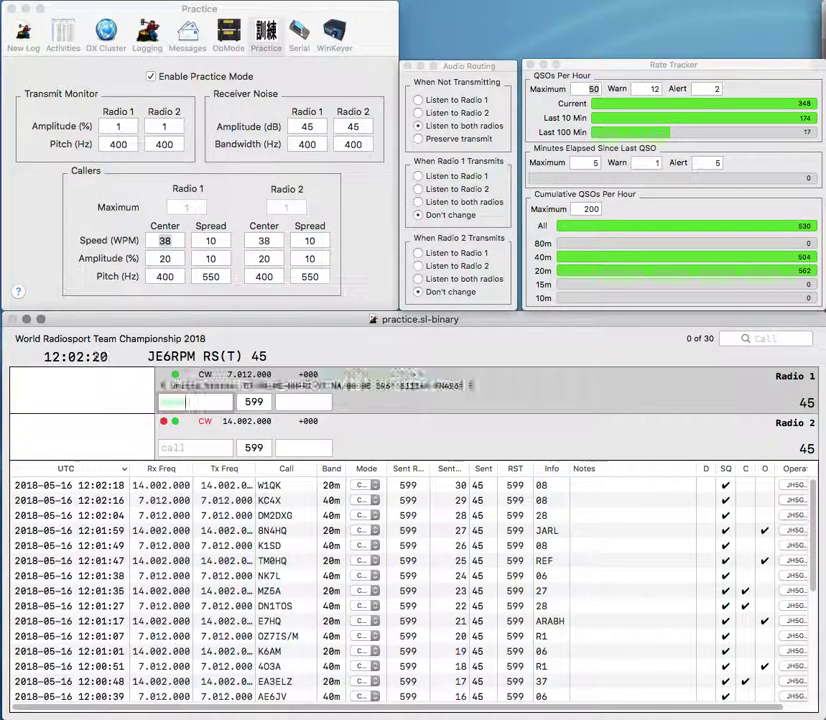
{"action": "type", "text": "6"}
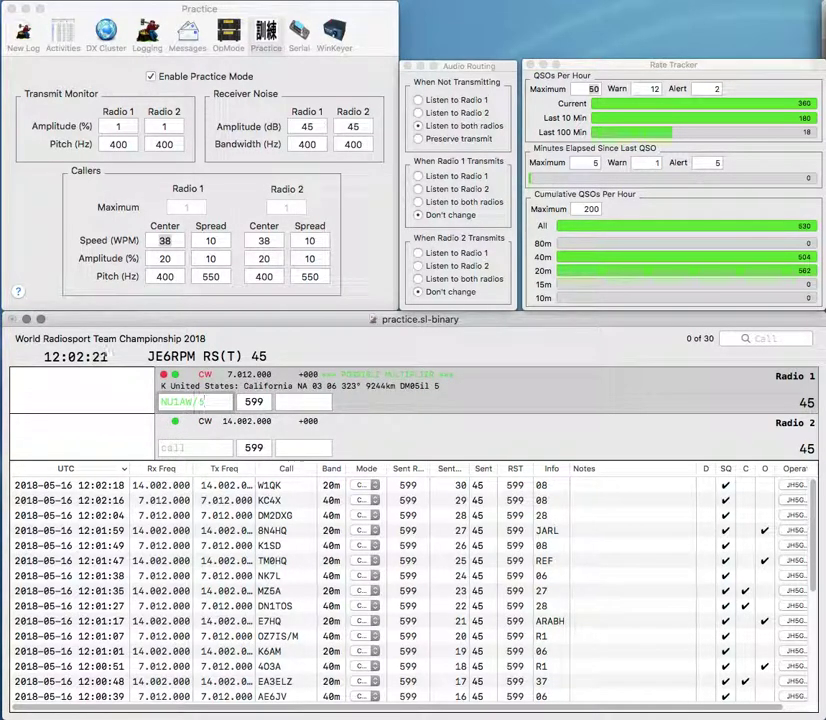
{"action": "key", "text": "Return"}
{"action": "type", "text": "ZOC"}
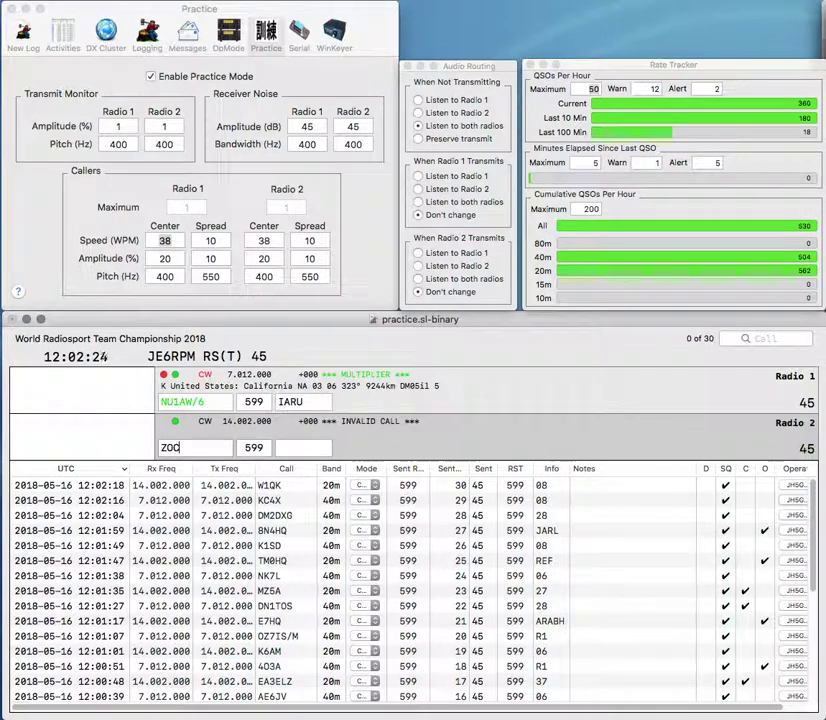
{"action": "key", "text": "Return"}
{"action": "key", "text": "Tab"}
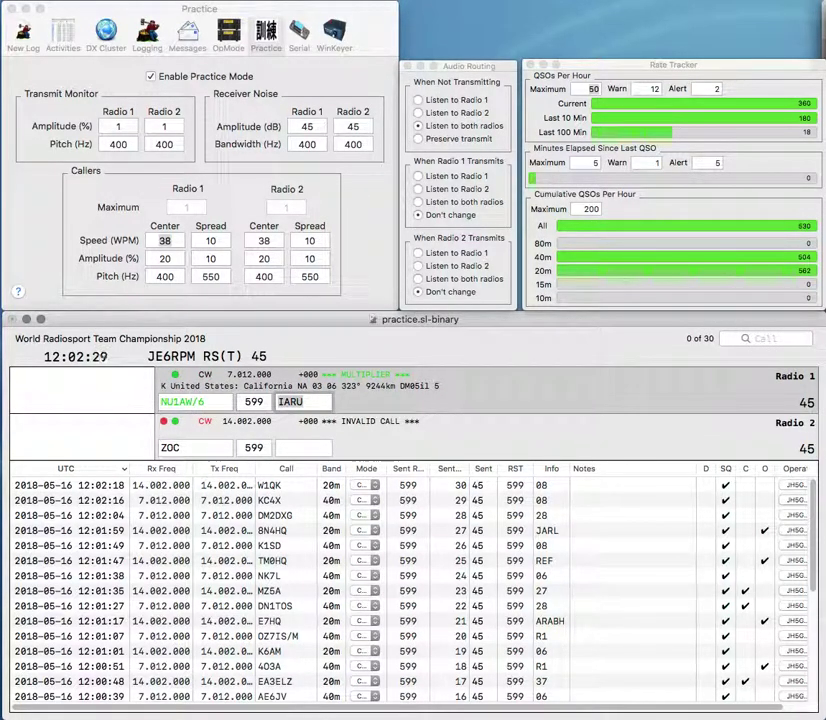
{"action": "key", "text": "Return"}
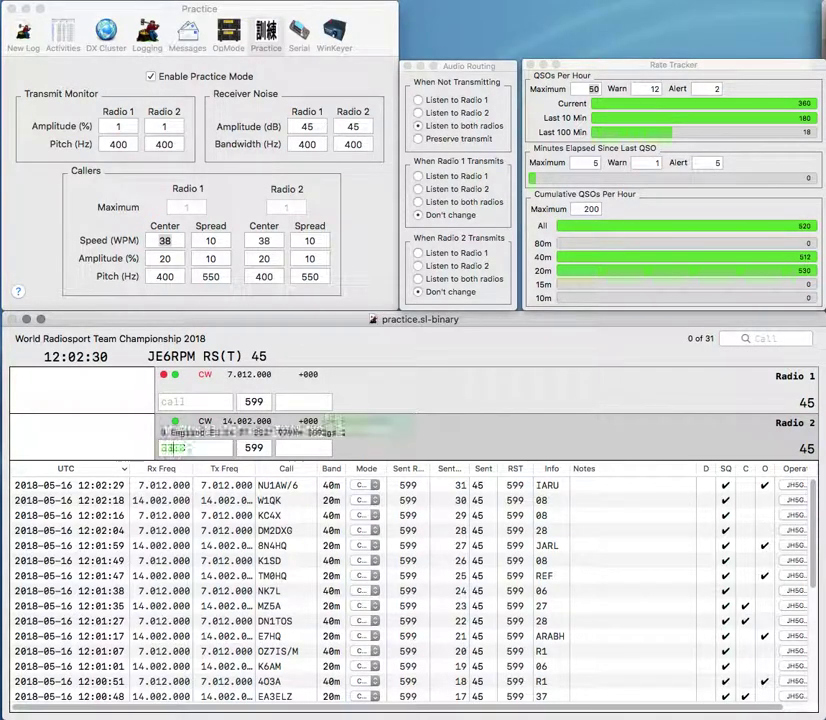
Step: Complete and log G3ZOC on Radio 2, and work and log K0QB on Radio 1 with received exchange R2
{"action": "type", "text": "K0QB"}
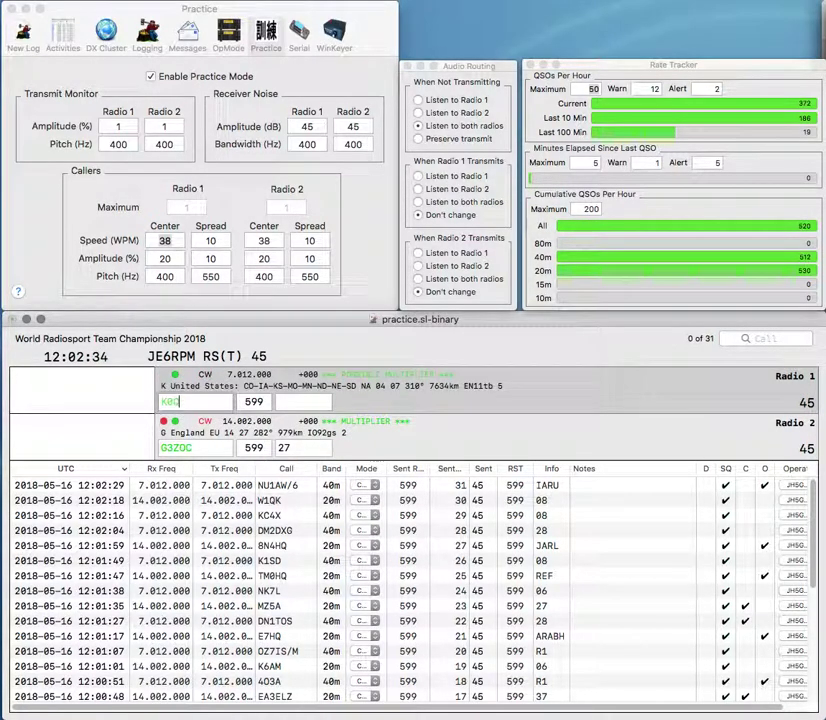
{"action": "key", "text": "space"}
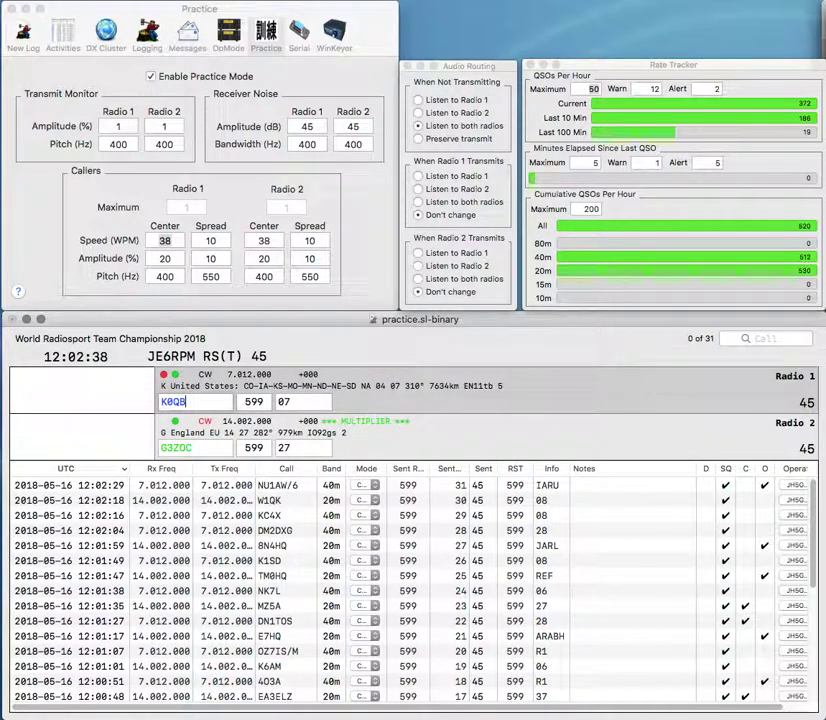
{"action": "key", "text": "Tab"}
{"action": "type", "text": "A"}
{"action": "key", "text": "BackSpace"}
{"action": "type", "text": "R2"}
{"action": "key", "text": "Return"}
Step: Answer AT1HQ on Radio 2 and UA9UDX on Radio 1, and log both contacts
{"action": "type", "text": "AT1HH"}
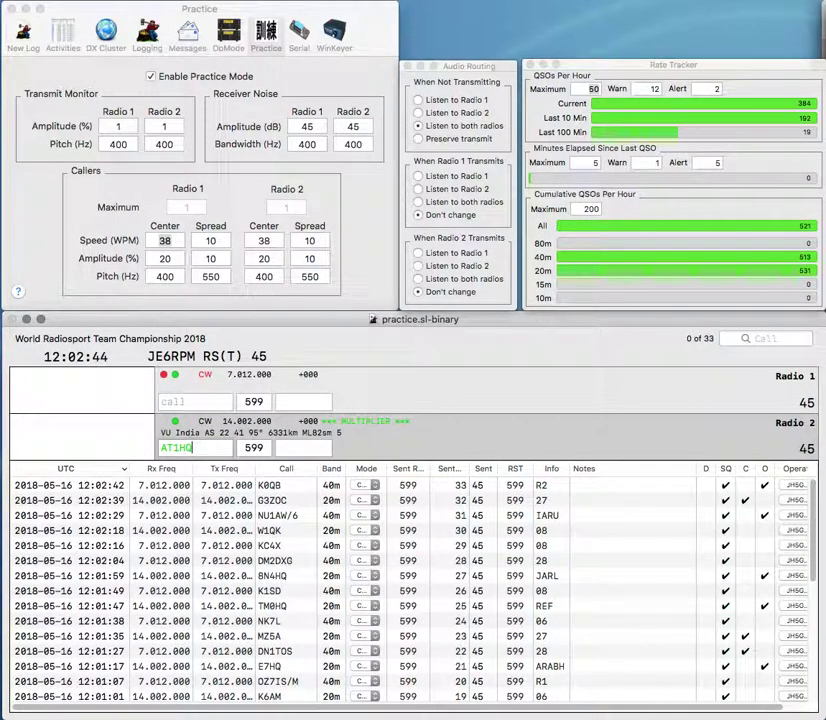
{"action": "key", "text": "Return"}
{"action": "type", "text": "UA9"}
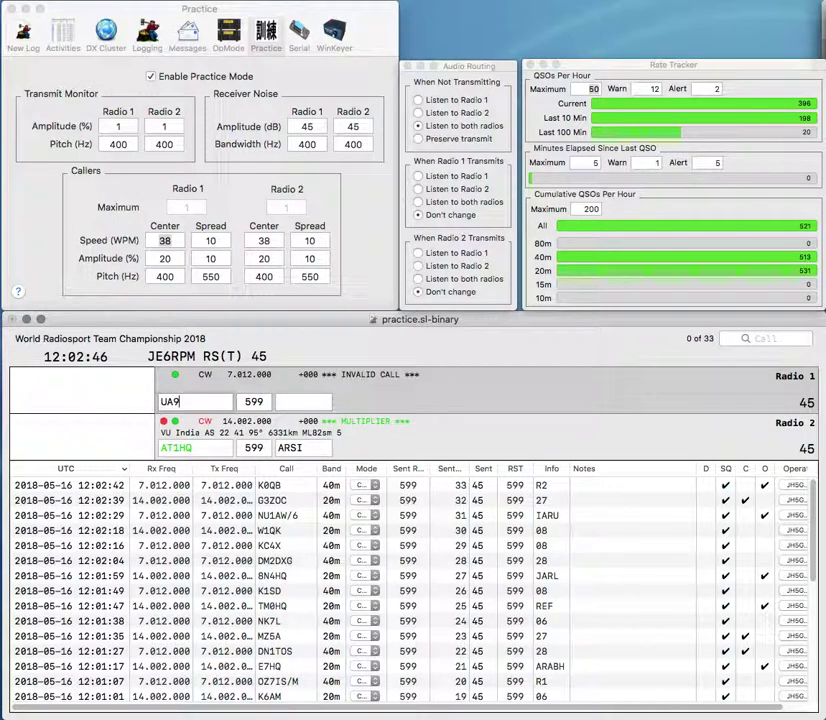
{"action": "type", "text": "UDX"}
{"action": "key", "text": "Return"}
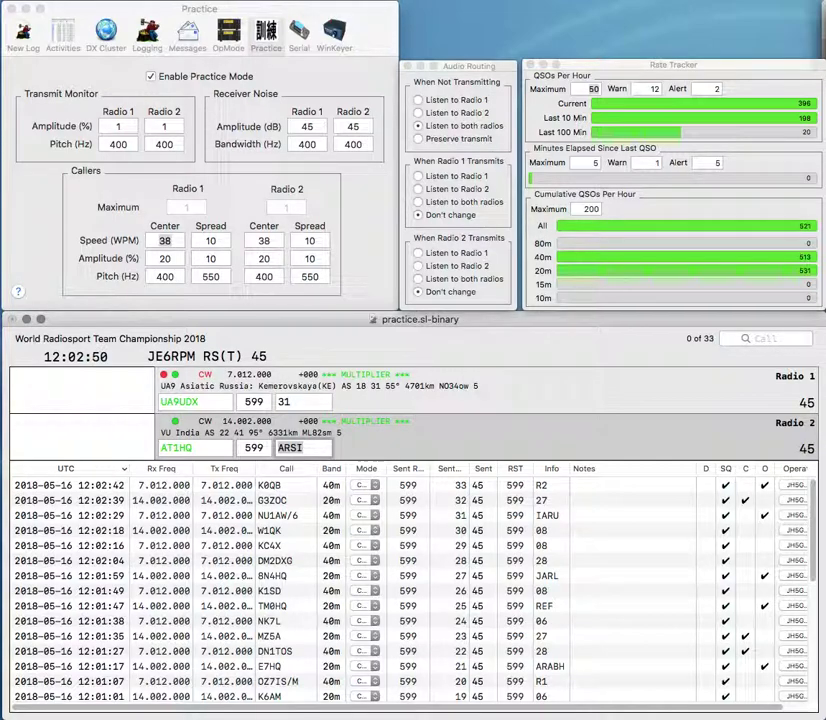
{"action": "key", "text": "Return"}
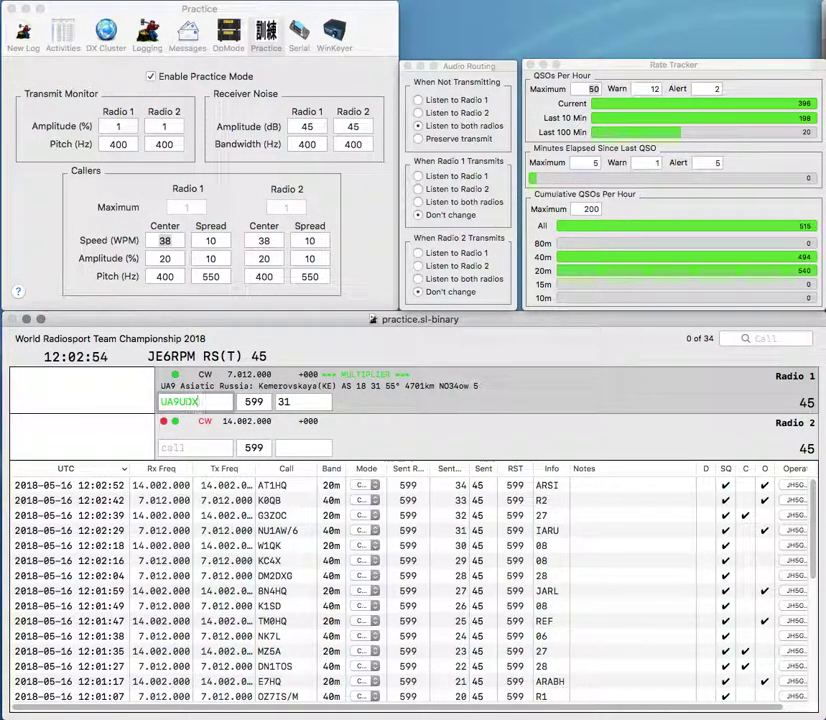
{"action": "key", "text": "Return"}
Step: Work Z60A on Radio 2 with received exchange SHRAK and OF2LNH on Radio 1, and log both contacts
{"action": "type", "text": "Z60A"}
{"action": "key", "text": "space"}
{"action": "type", "text": "28OF2LNH"}
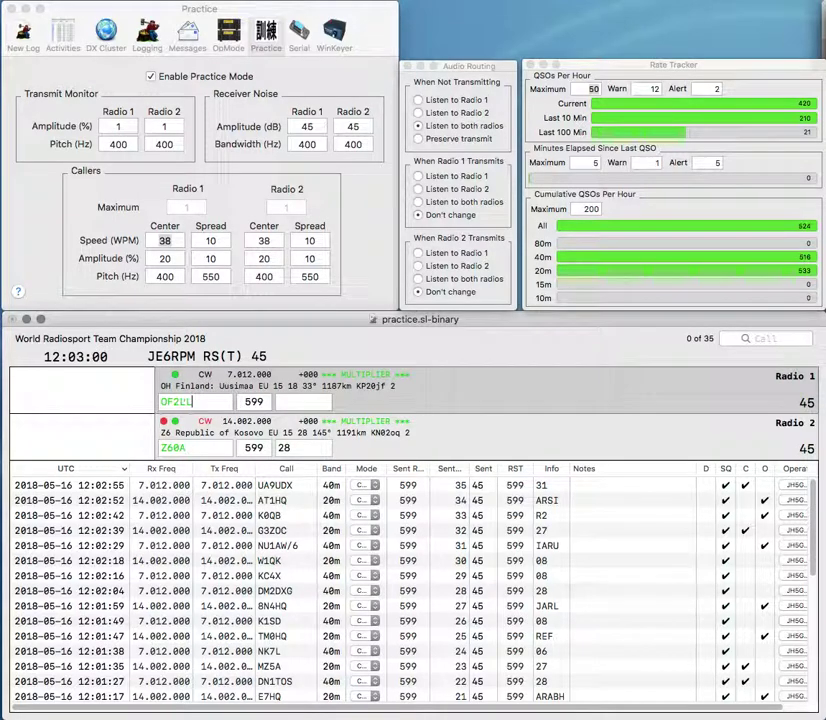
{"action": "key", "text": "Return"}
{"action": "type", "text": "SHRAK"}
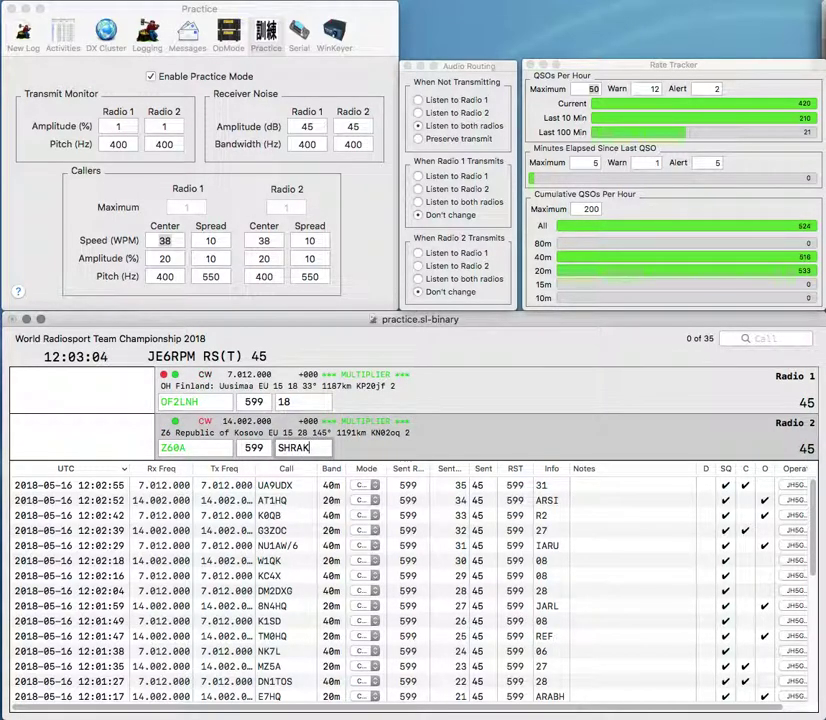
{"action": "key", "text": "Return"}
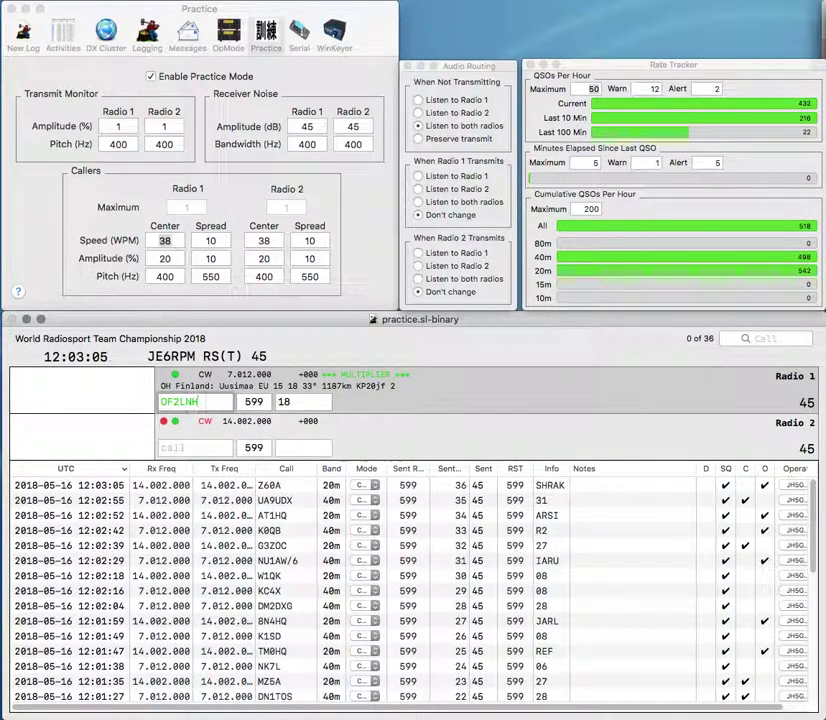
{"action": "key", "text": "Return"}
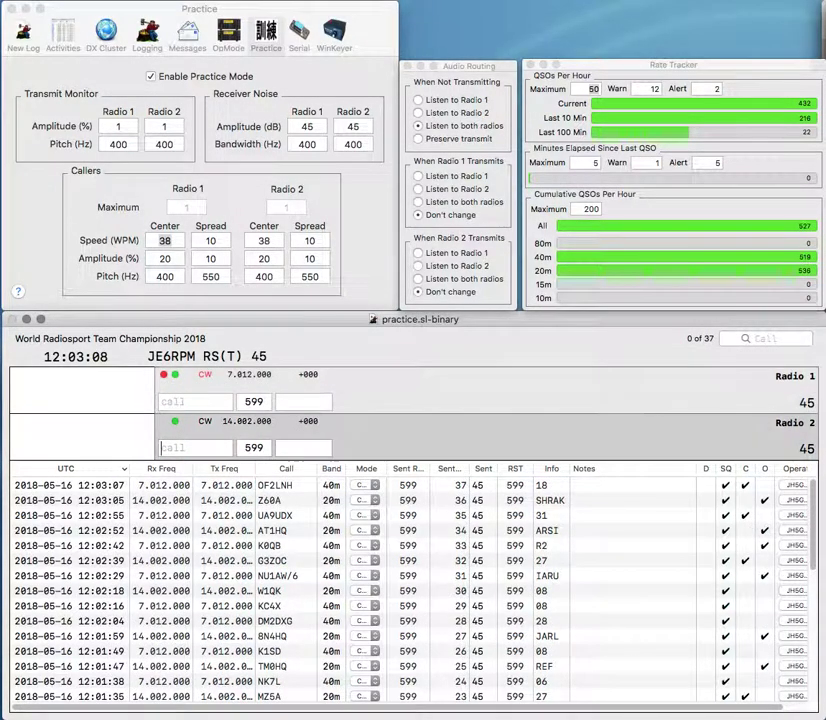
Step: Answer ER1JA on Radio 2 and the partial call UVZ on Radio 1, and log ER1JA
{"action": "type", "text": "ER1JA"}
{"action": "key", "text": "BackSpace"}
{"action": "type", "text": "1JA"}
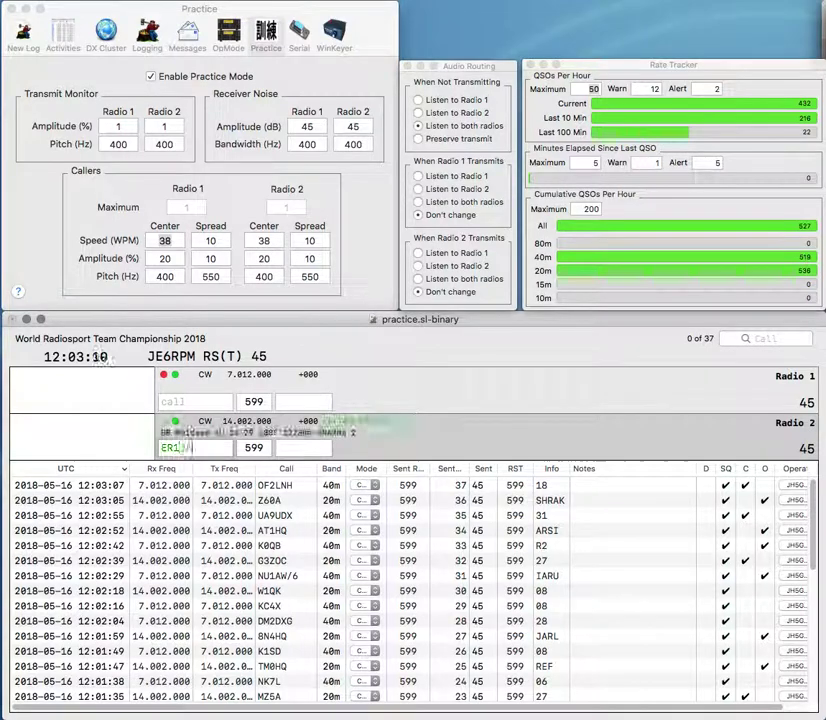
{"action": "type", "text": "UVZ"}
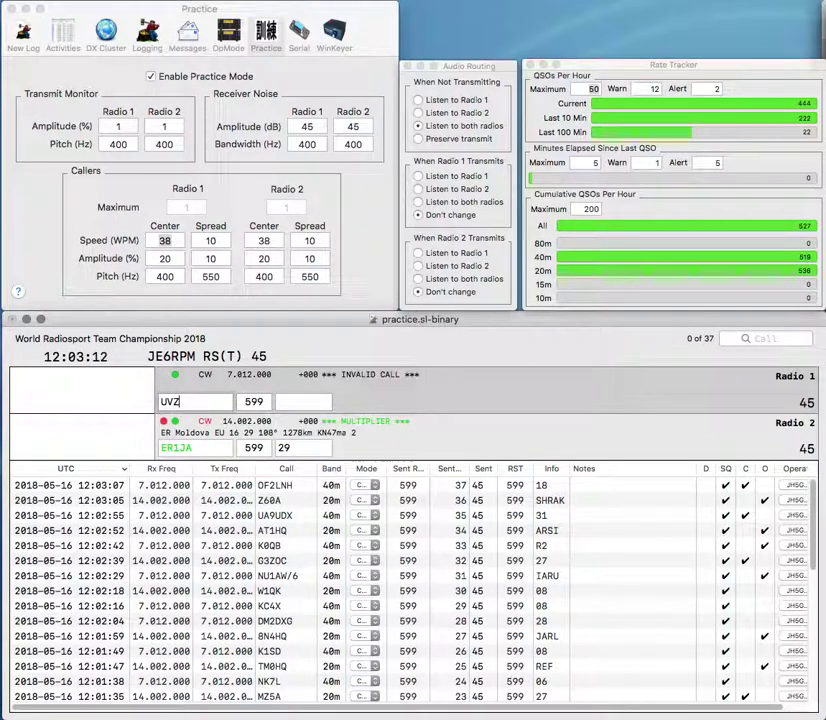
{"action": "key", "text": "Return"}
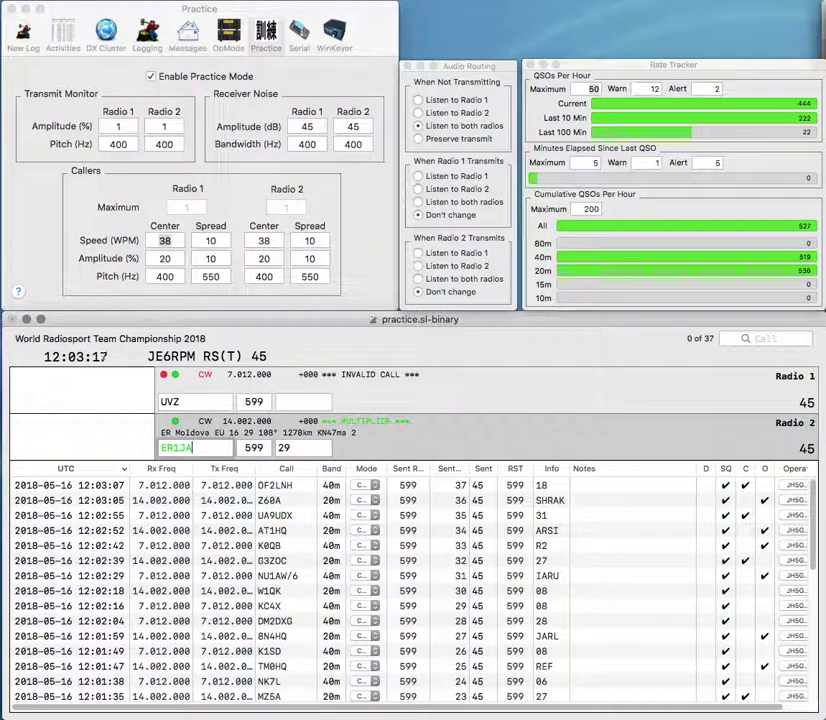
{"action": "key", "text": "Return"}
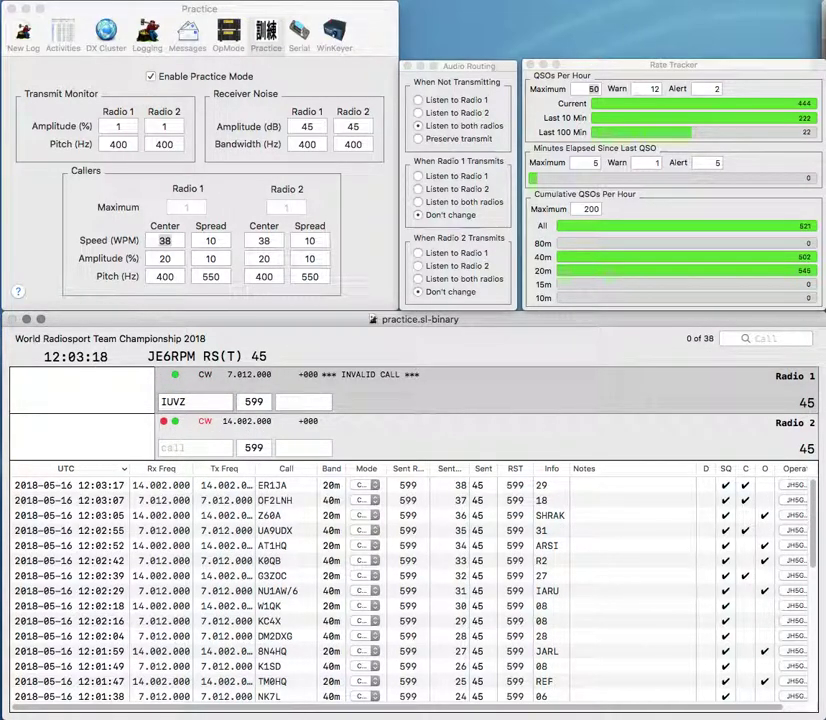
{"action": "type", "text": "I2"}
{"action": "key", "text": "Return"}
{"action": "type", "text": "R3"}
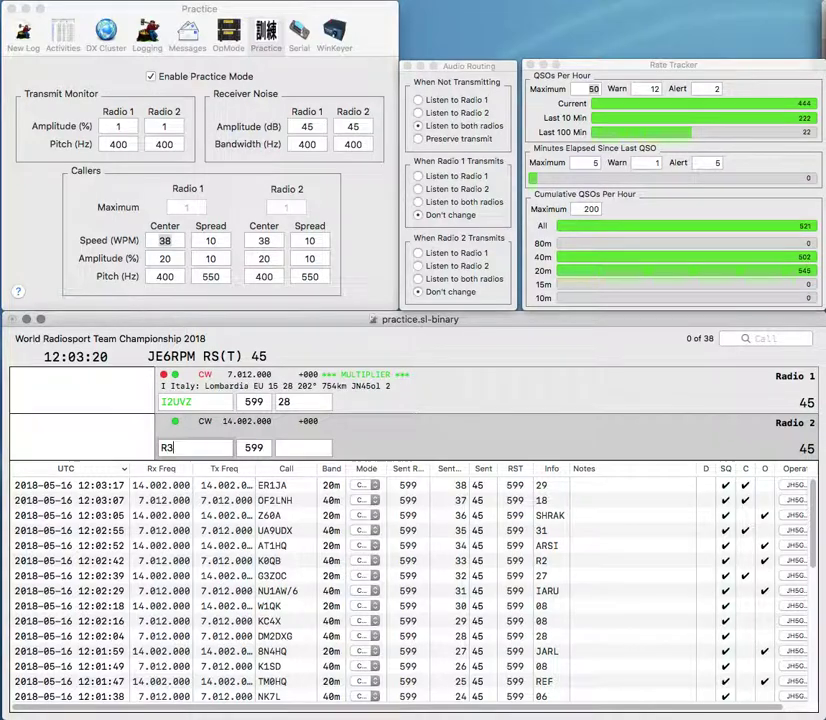
{"action": "type", "text": "THP"}
{"action": "key", "text": "Return"}
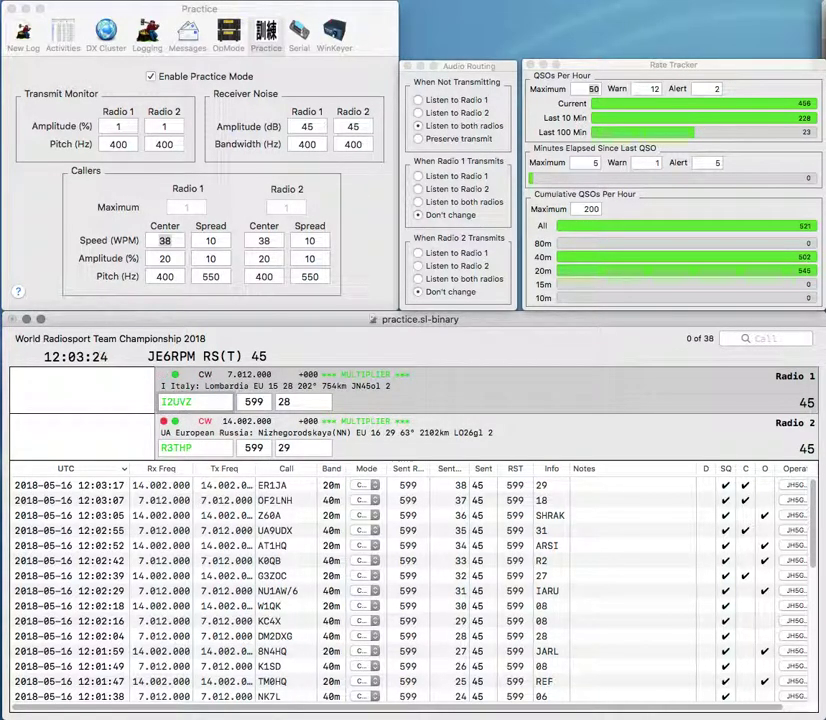
{"action": "key", "text": "Return"}
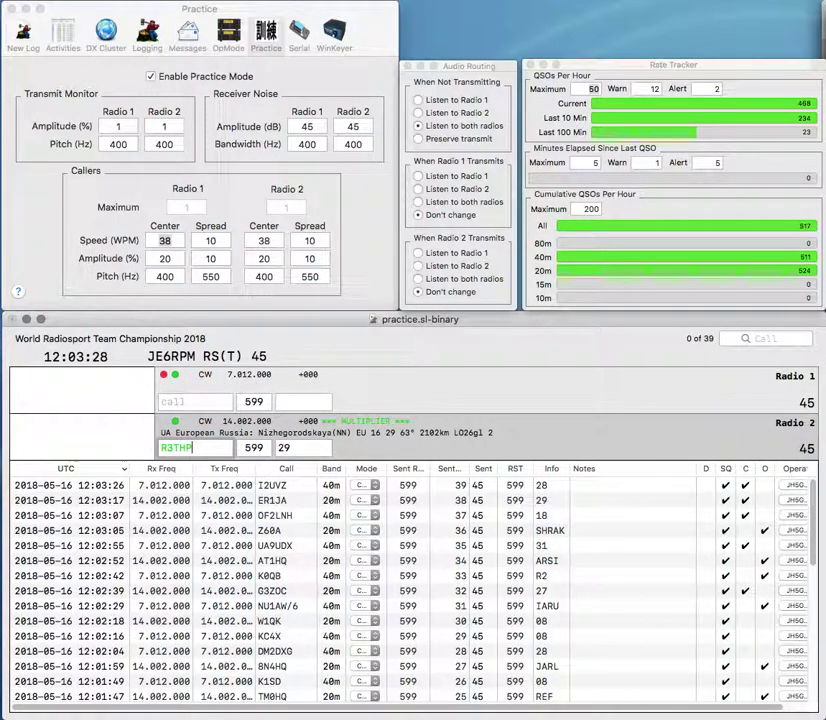
{"action": "key", "text": "Return"}
Step: Answer AT1HQ on Radio 1 and N1GBB on Radio 2, and log both contacts
{"action": "type", "text": "AT1HQ"}
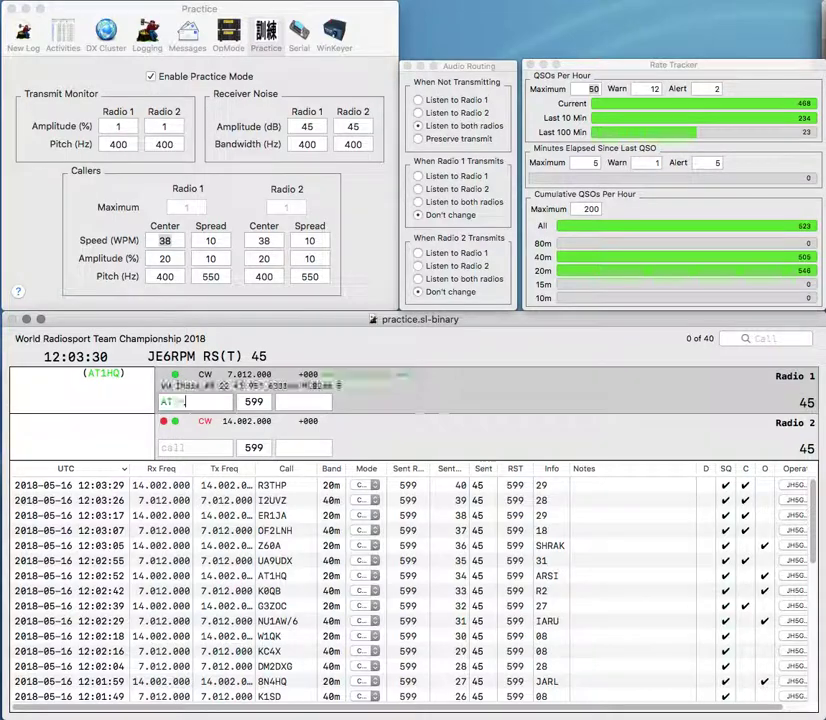
{"action": "type", "text": "N1GG"}
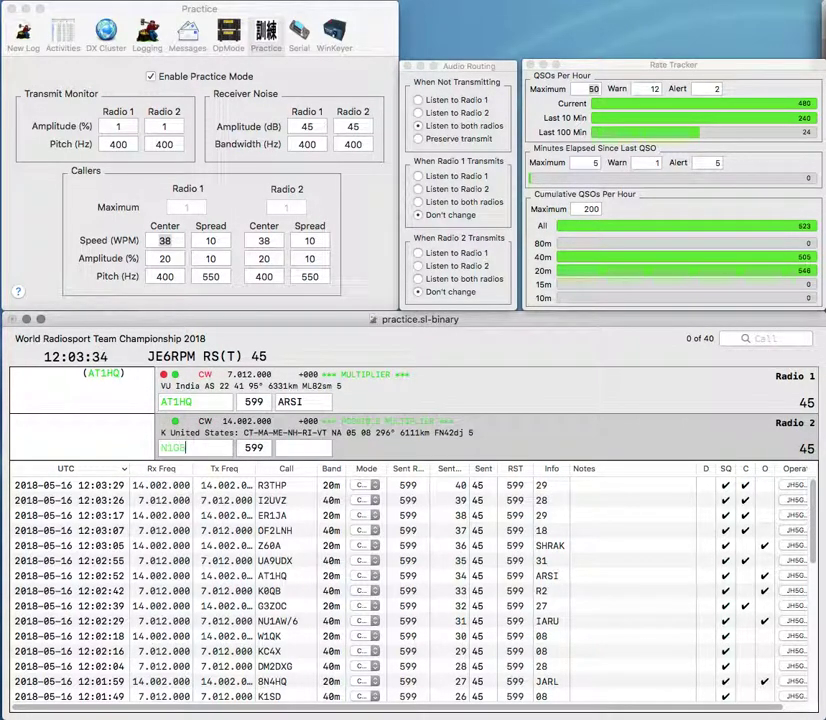
{"action": "type", "text": "B"}
{"action": "key", "text": "Return"}
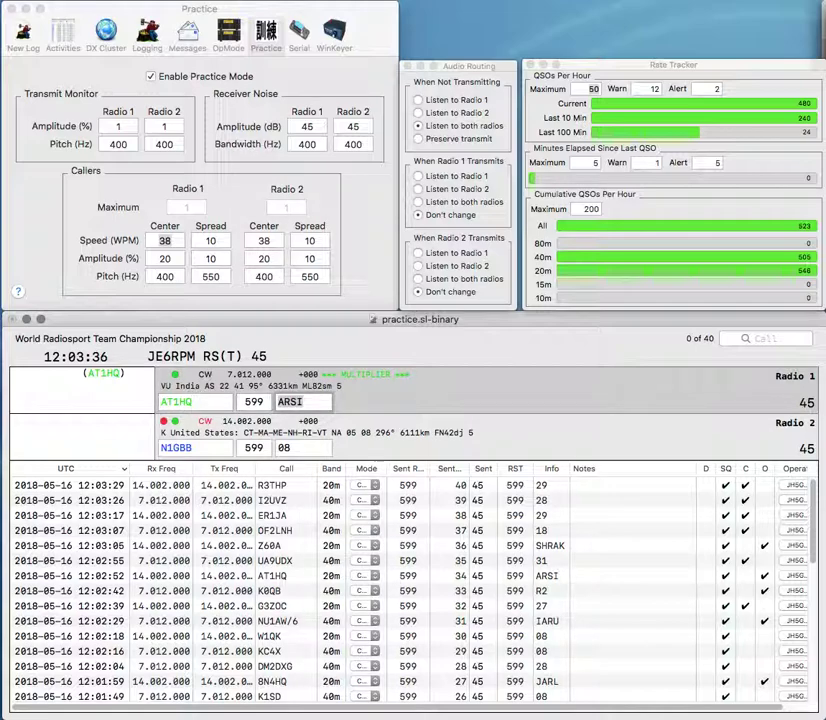
{"action": "key", "text": "Return"}
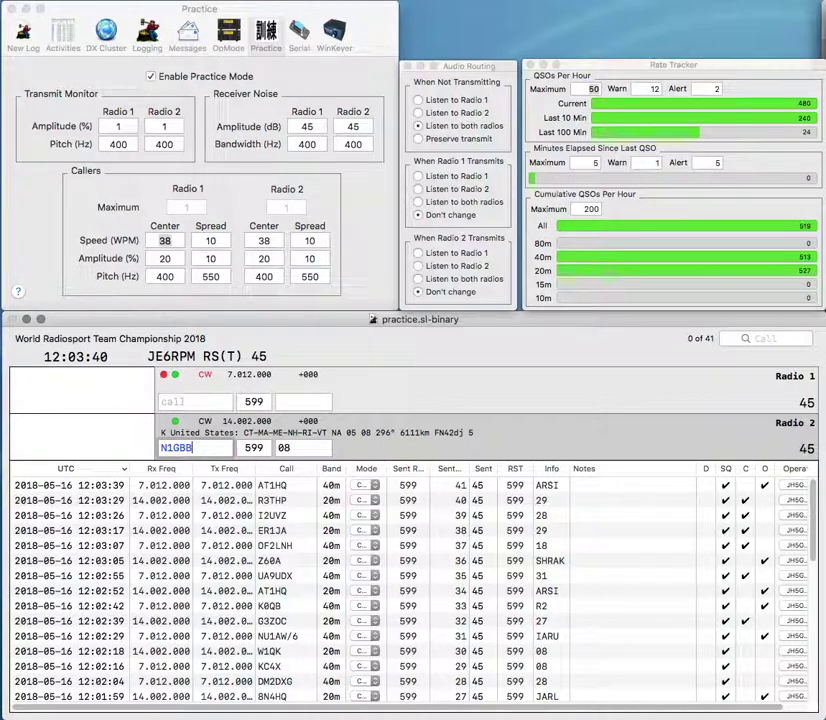
{"action": "key", "text": "Return"}
Step: Answer K3VJ on Radio 1 and WD7BBU on Radio 2, and log K3VJ
{"action": "type", "text": "K"}
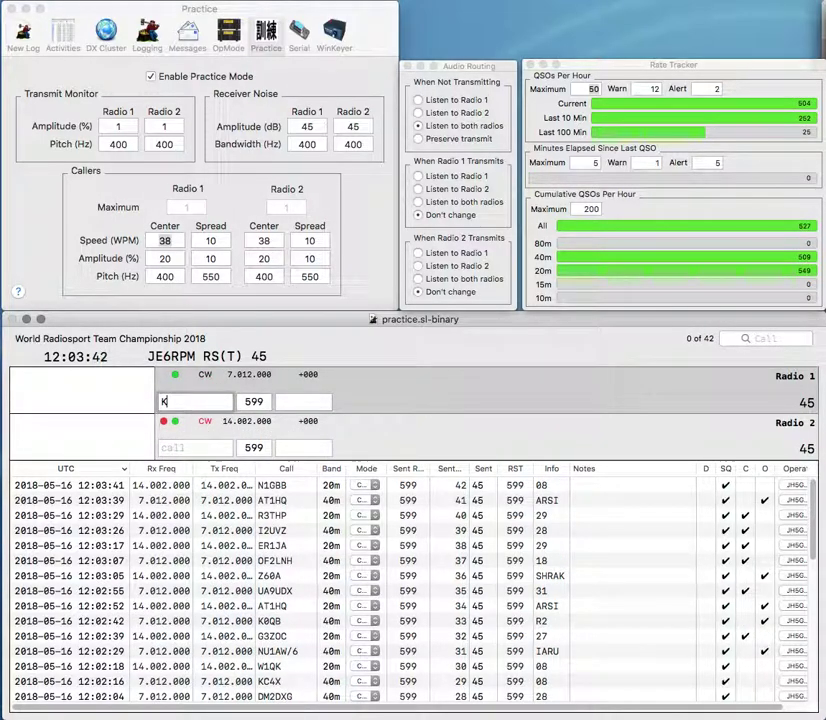
{"action": "type", "text": "3VJ"}
{"action": "key", "text": "Return"}
{"action": "type", "text": "W"}
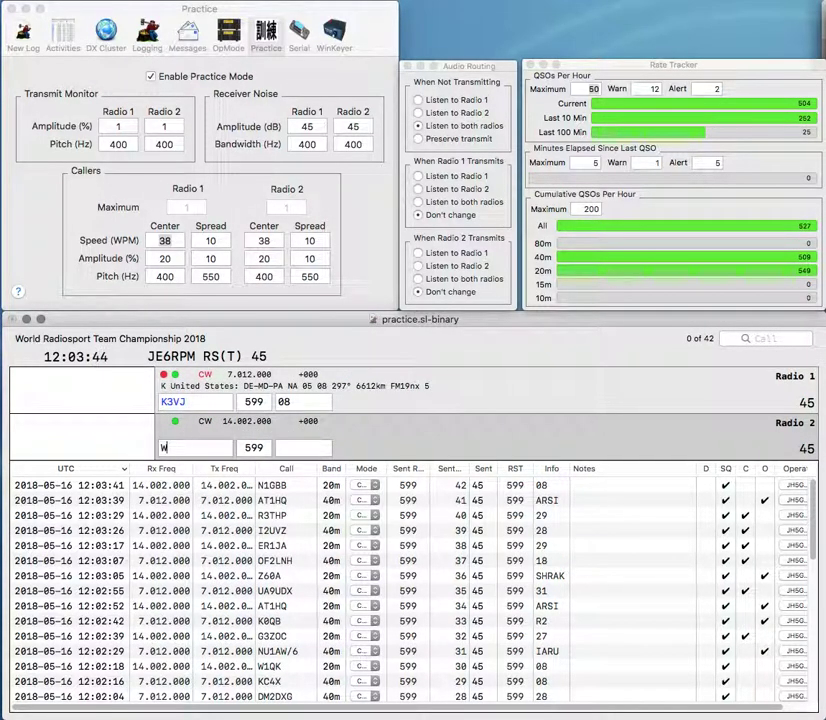
{"action": "type", "text": "D7BBU"}
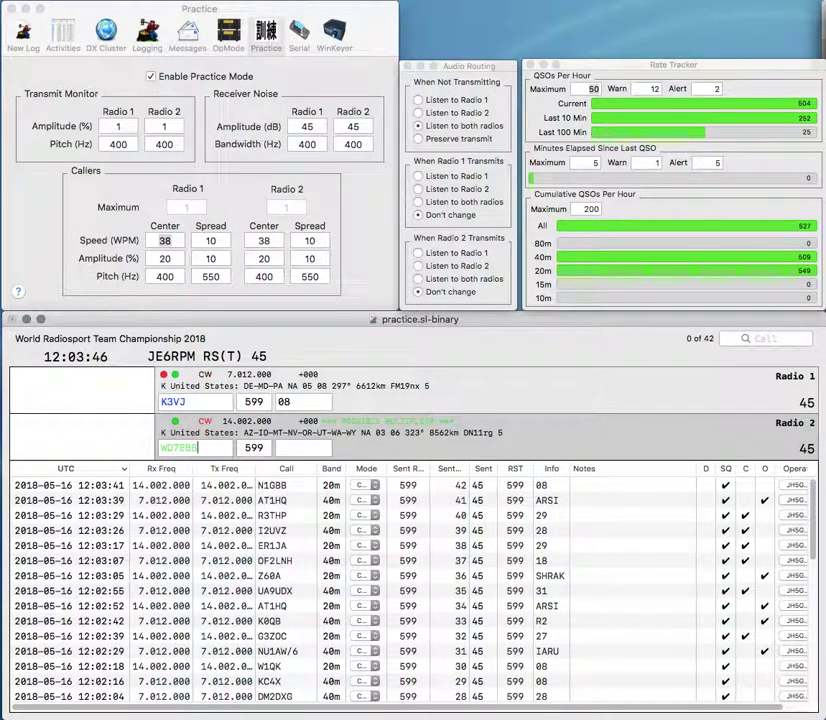
{"action": "key", "text": "Return"}
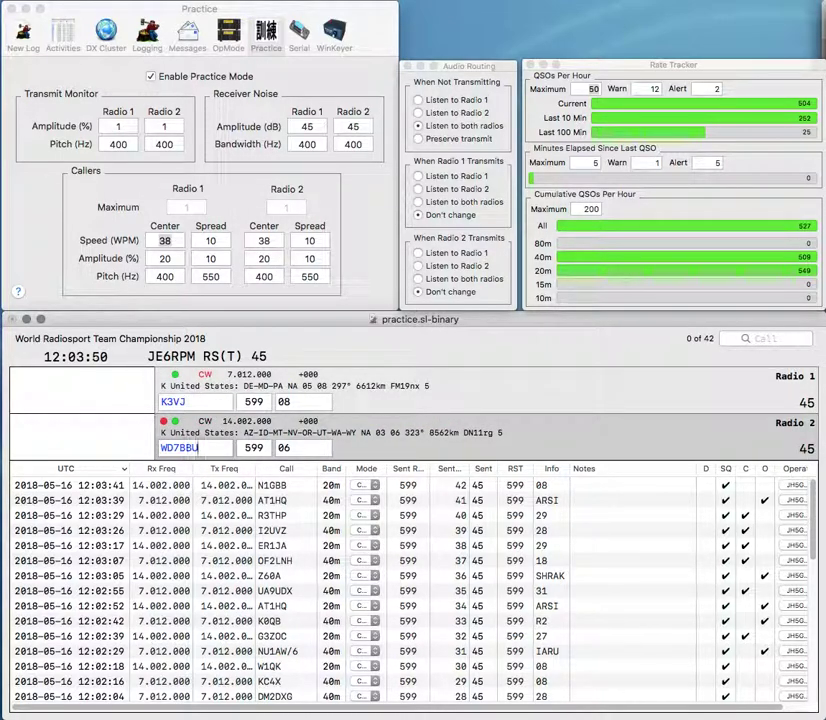
{"action": "key", "text": "Return"}
{"action": "key", "text": "Left"}
{"action": "key", "text": "Left"}
{"action": "key", "text": "Left"}
{"action": "key", "text": "Left"}
{"action": "key", "text": "BackSpace"}
{"action": "type", "text": "B"}
{"action": "key", "text": "Return"}
{"action": "type", "text": "EA7RU"}
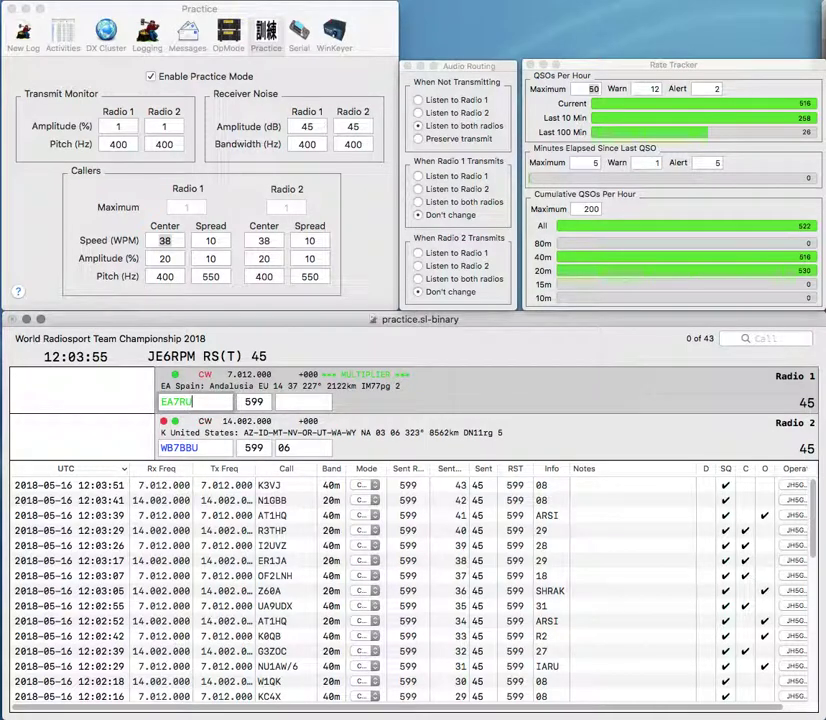
{"action": "key", "text": "Return"}
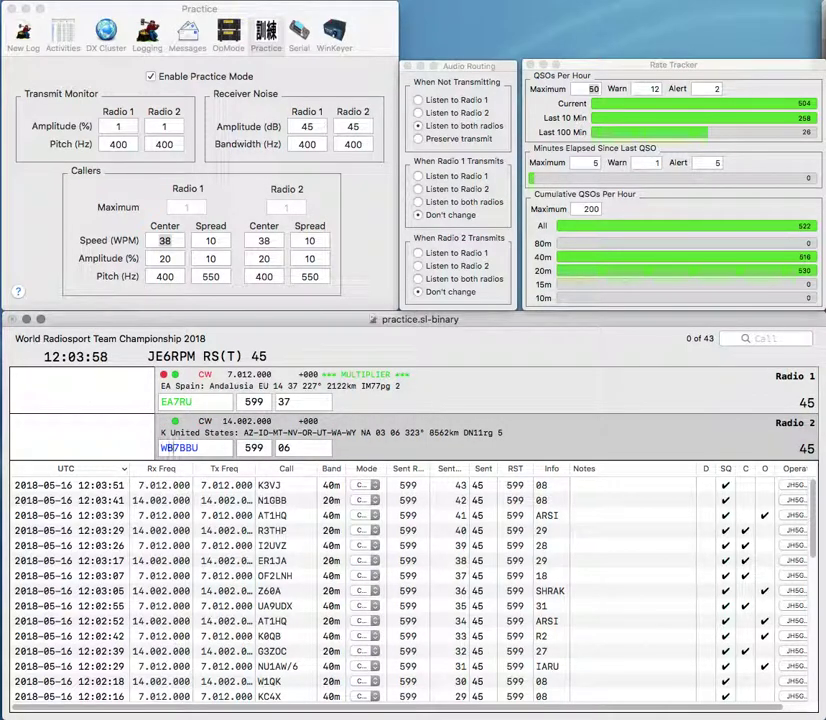
{"action": "key", "text": "Return"}
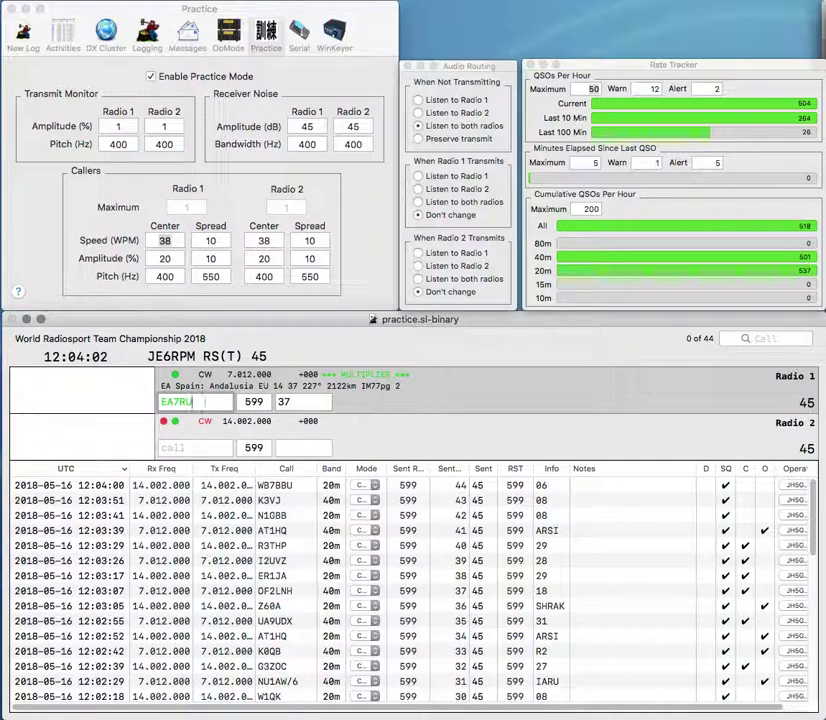
{"action": "key", "text": "Return"}
{"action": "type", "text": "CT2"}
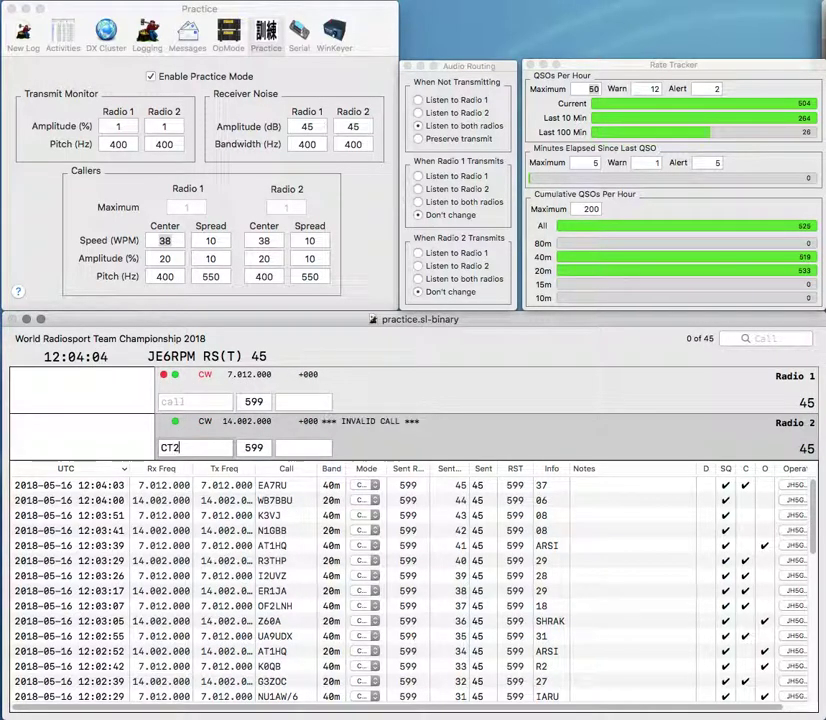
{"action": "type", "text": "JVP"}
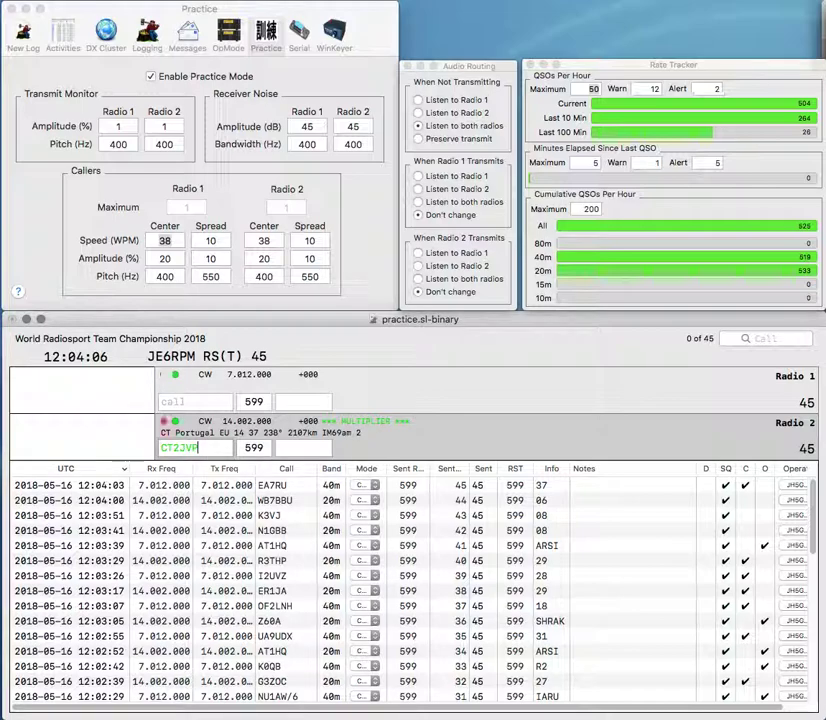
{"action": "key", "text": "Tab"}
{"action": "type", "text": "37"}
Step: Log CT2JVP on Radio 2, complete the partial Radio 1 call as WT2O, and answer it
{"action": "key", "text": "Left"}
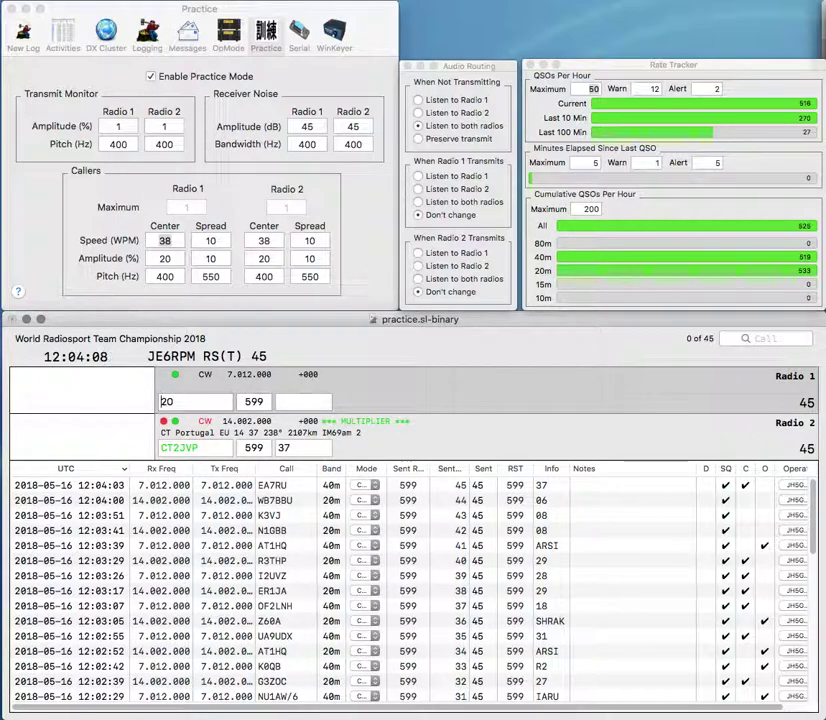
{"action": "key", "text": "Down"}
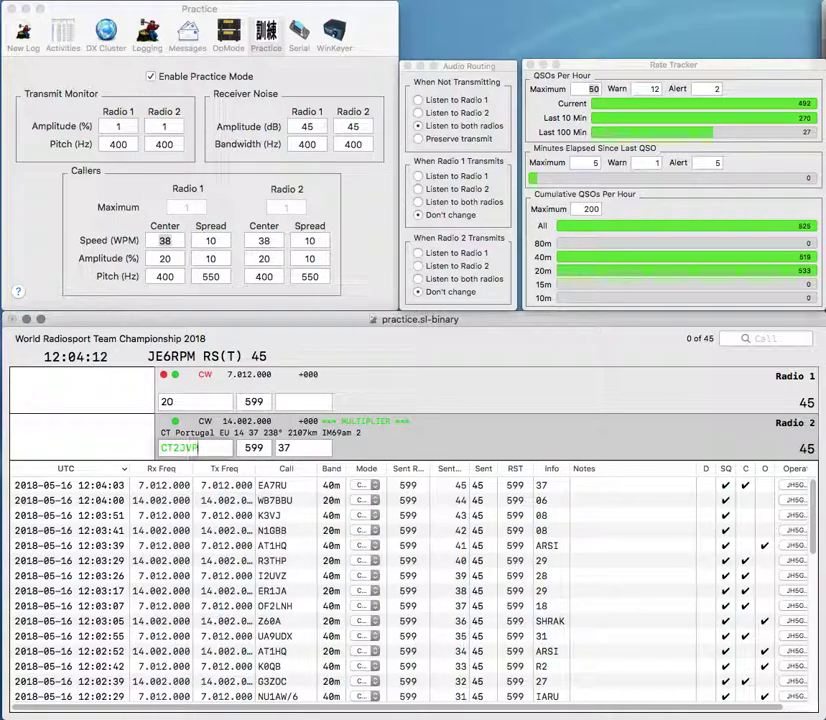
{"action": "key", "text": "Return"}
{"action": "type", "text": "W"}
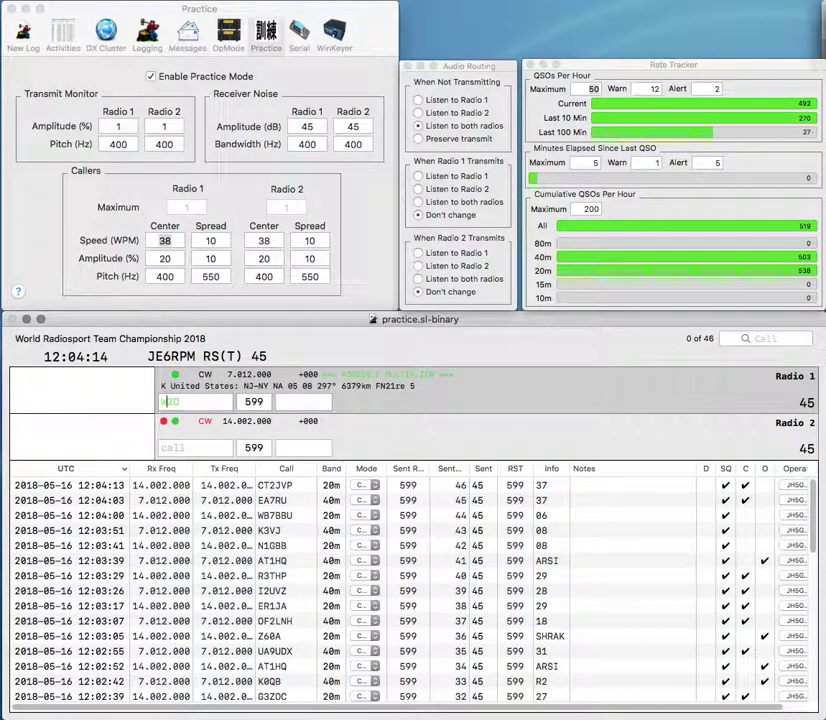
{"action": "key", "text": "Return"}
Step: Answer DF9DD on Radio 2 and log WT2O on Radio 1
{"action": "type", "text": "DF9OD"}
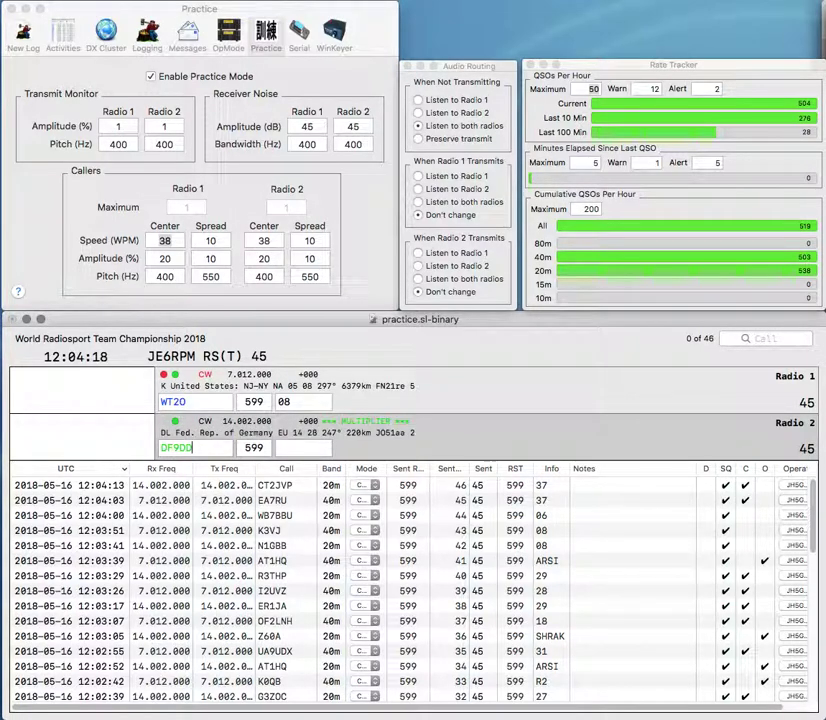
{"action": "key", "text": "Return"}
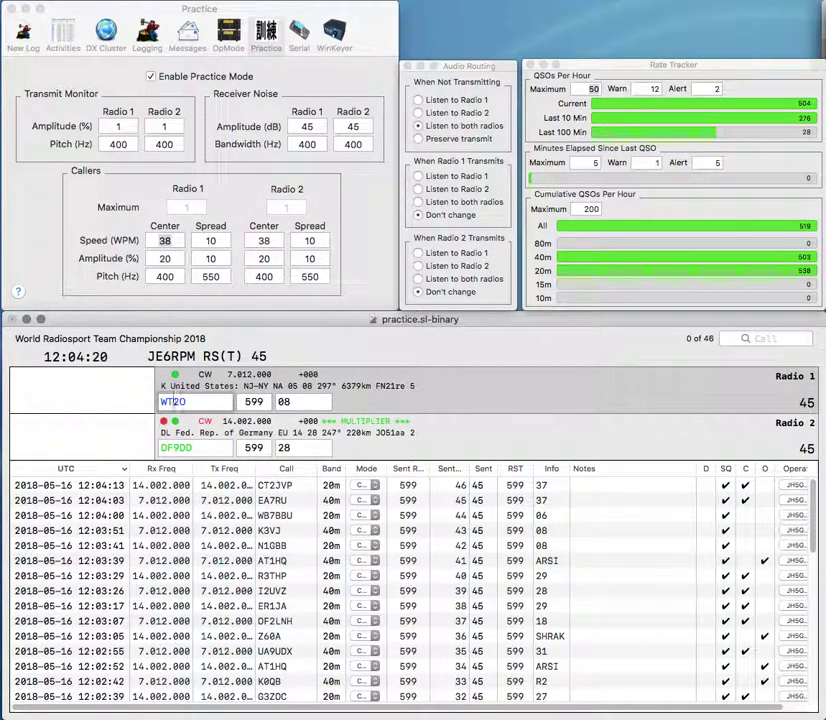
{"action": "key", "text": "Return"}
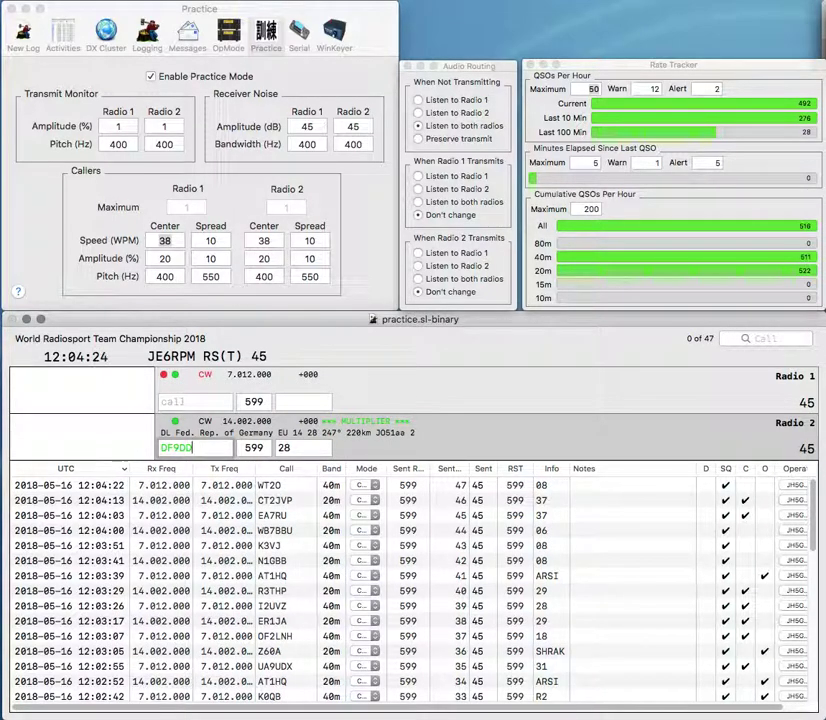
{"action": "type", "text": "KD3HN"}
{"action": "key", "text": "Return"}
{"action": "type", "text": "K6USN"}
{"action": "key", "text": "Return"}
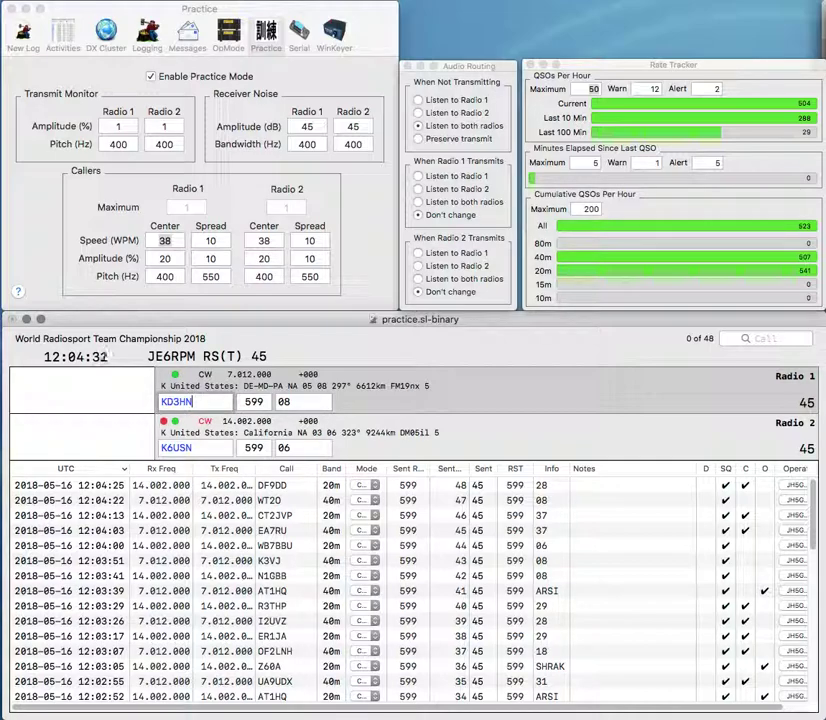
{"action": "key", "text": "Return"}
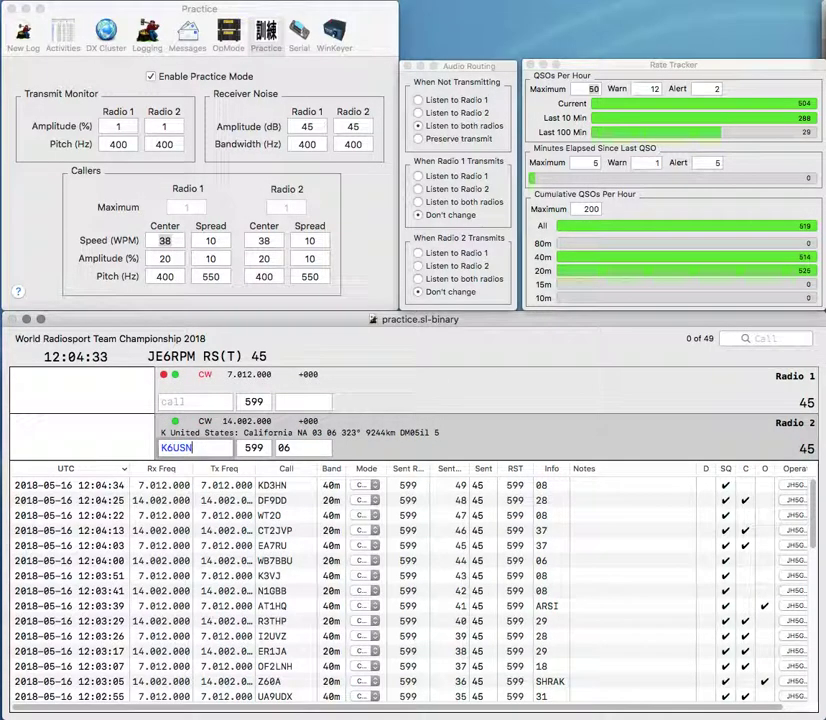
{"action": "key", "text": "Return"}
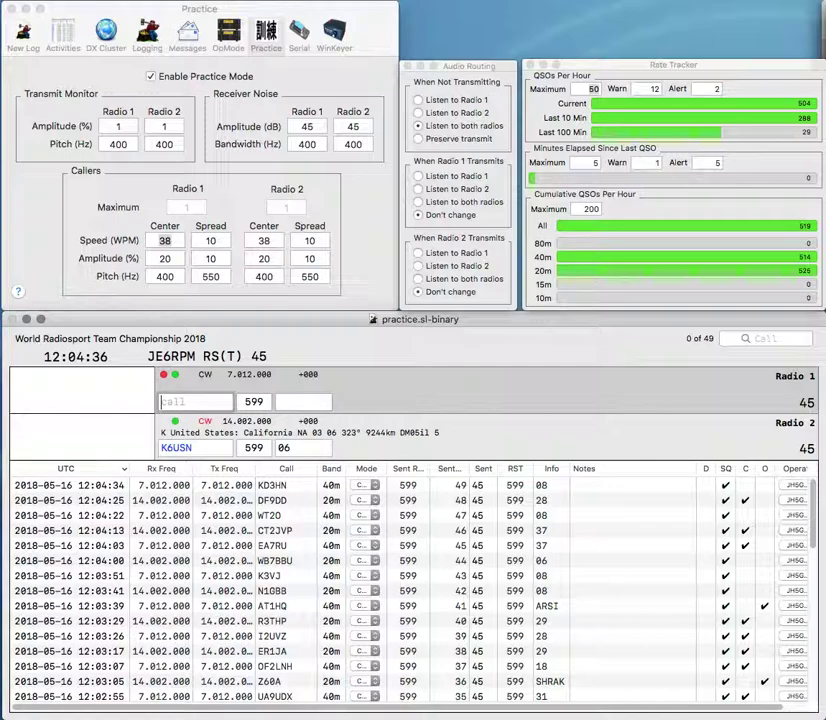
{"action": "type", "text": "LA1MFA"}
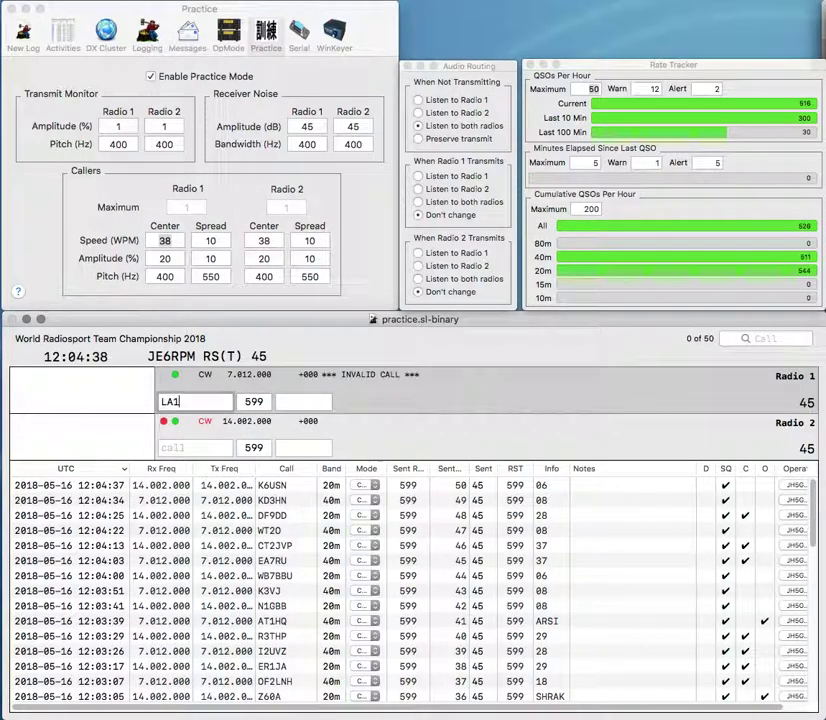
{"action": "key", "text": "Return"}
{"action": "type", "text": "JA9EEH"}
{"action": "key", "text": "Return"}
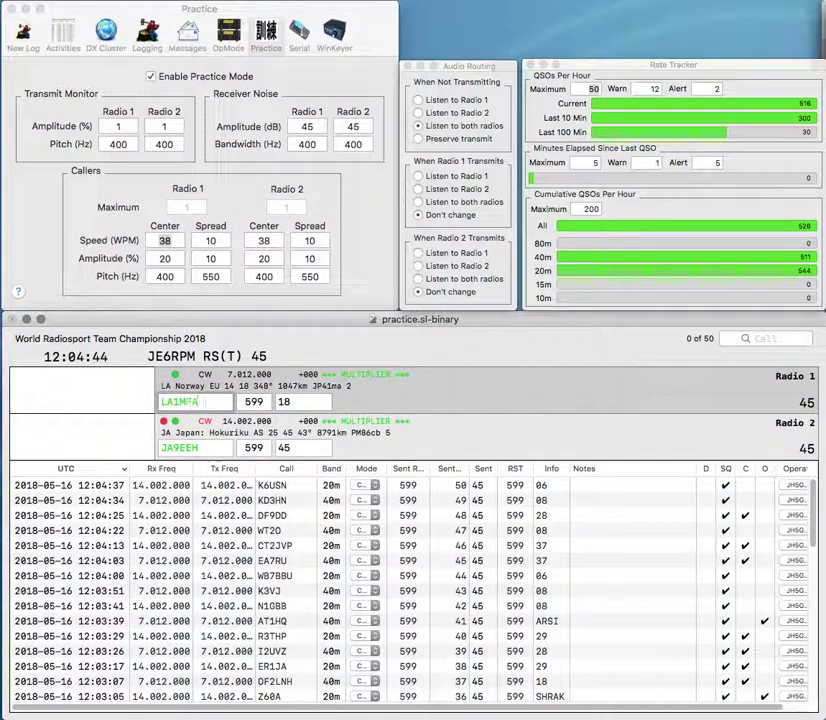
{"action": "key", "text": "Return"}
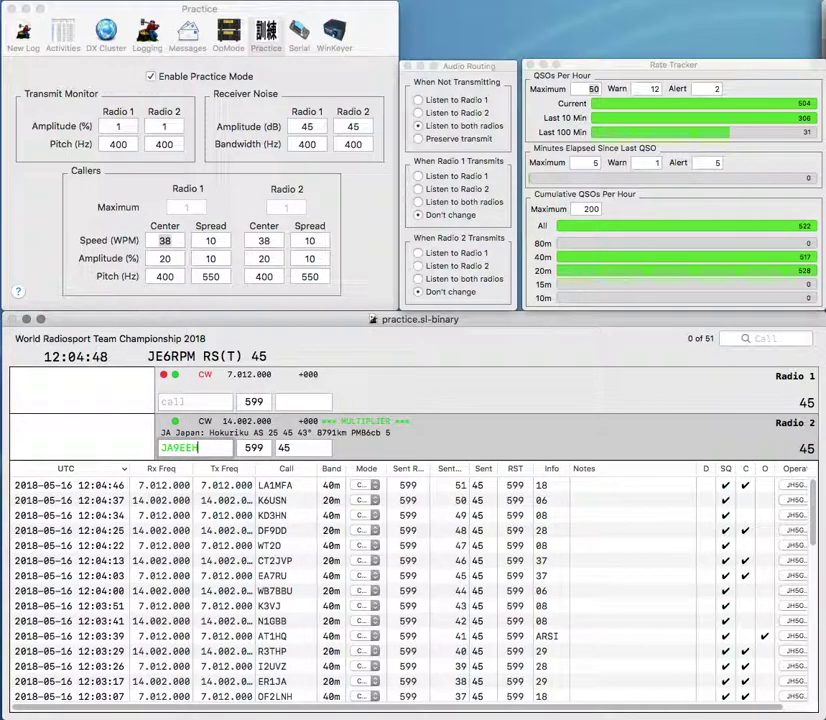
{"action": "key", "text": "Return"}
{"action": "type", "text": "KM5VI"}
{"action": "key", "text": "Return"}
{"action": "type", "text": "EI3I"}
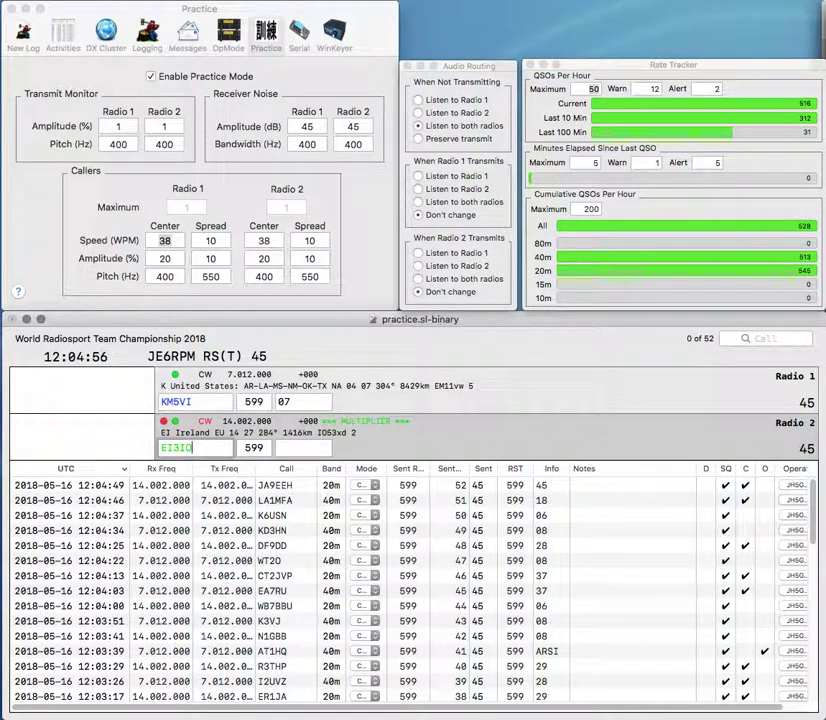
{"action": "type", "text": "O"}
{"action": "key", "text": "Return"}
{"action": "key", "text": "Return"}
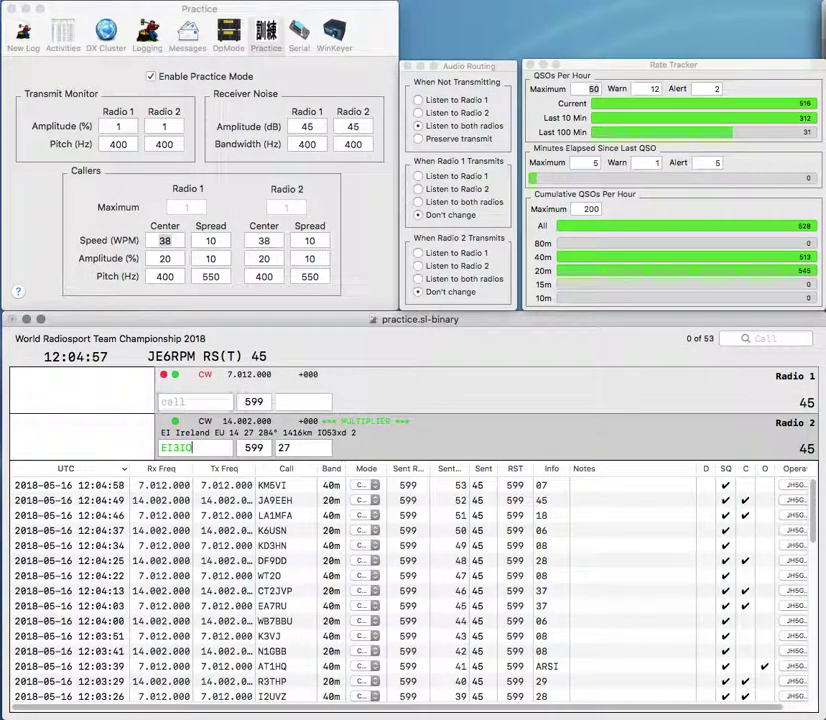
{"action": "key", "text": "Tab"}
{"action": "type", "text": "R1"}
{"action": "key", "text": "Return"}
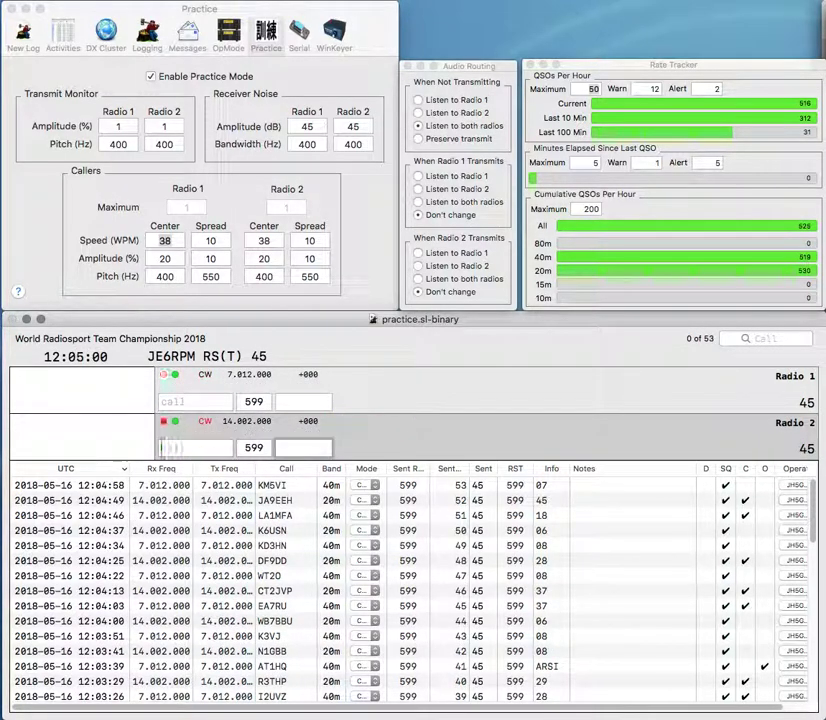
Step: Answer DF2LH on Radio 1 and K7MOA on Radio 2, and log both contacts
{"action": "type", "text": "DF2LH"}
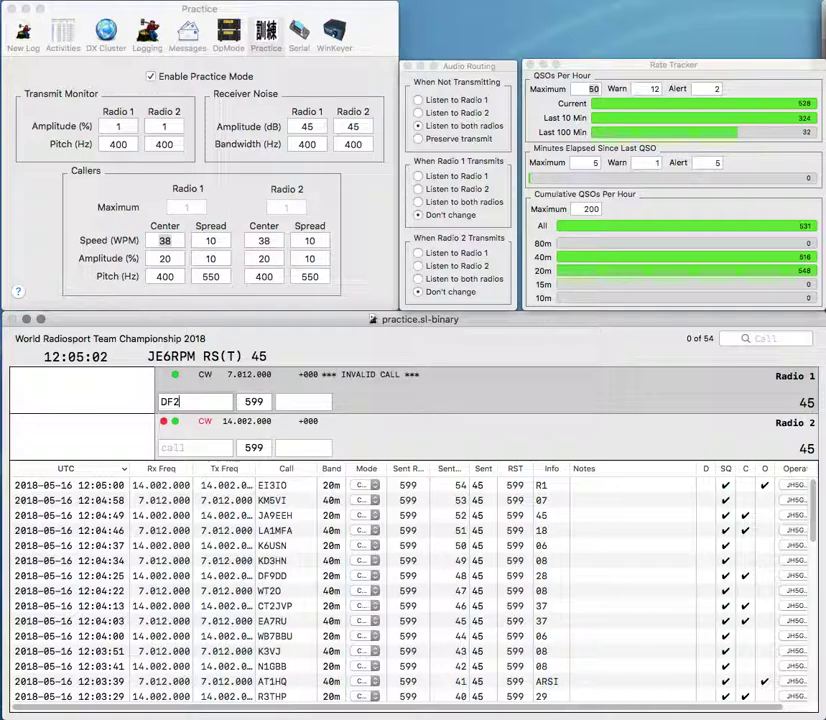
{"action": "key", "text": "Return"}
{"action": "type", "text": "28K7M"}
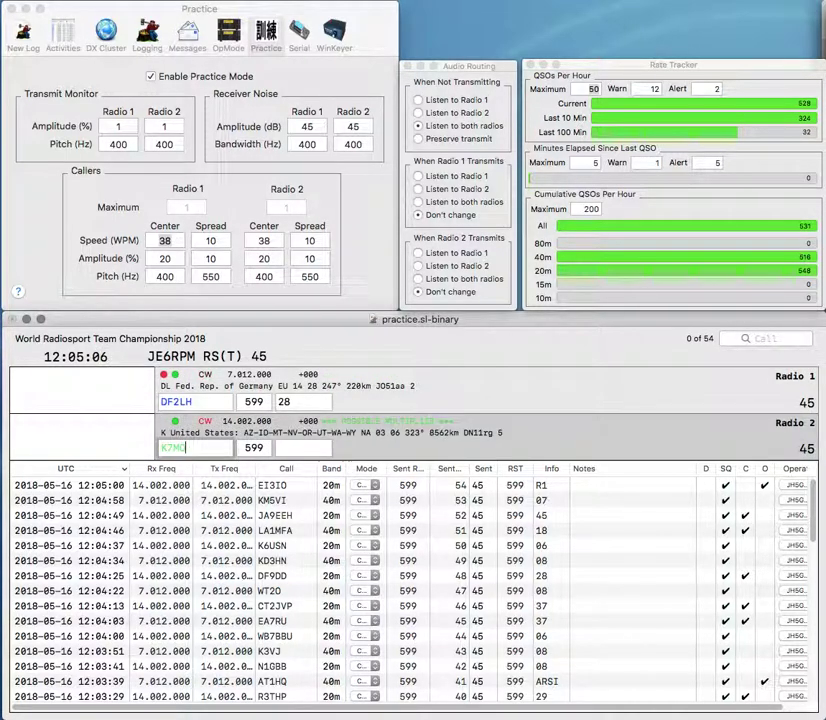
{"action": "type", "text": "A"}
{"action": "key", "text": "Return"}
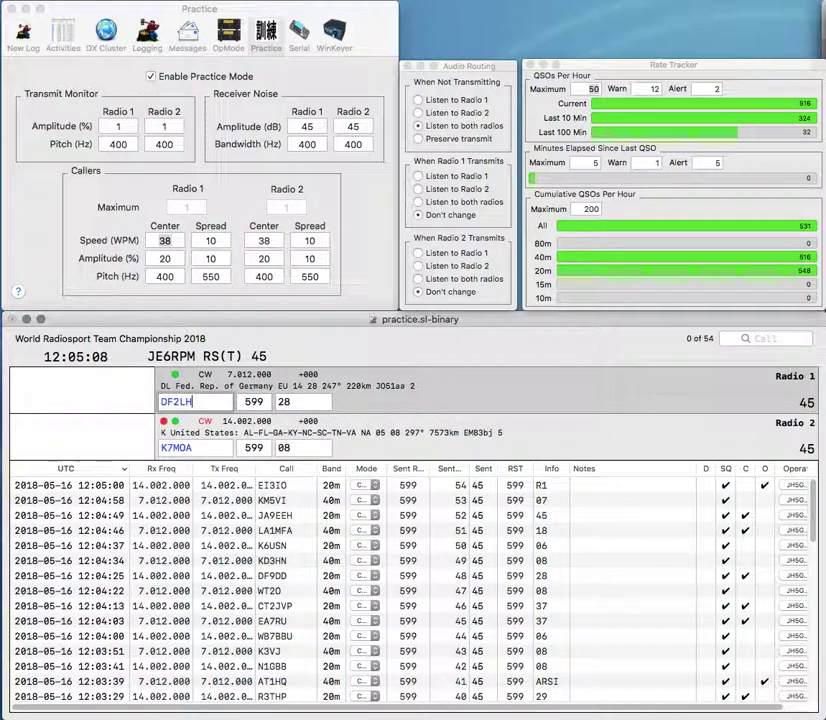
{"action": "key", "text": "Return"}
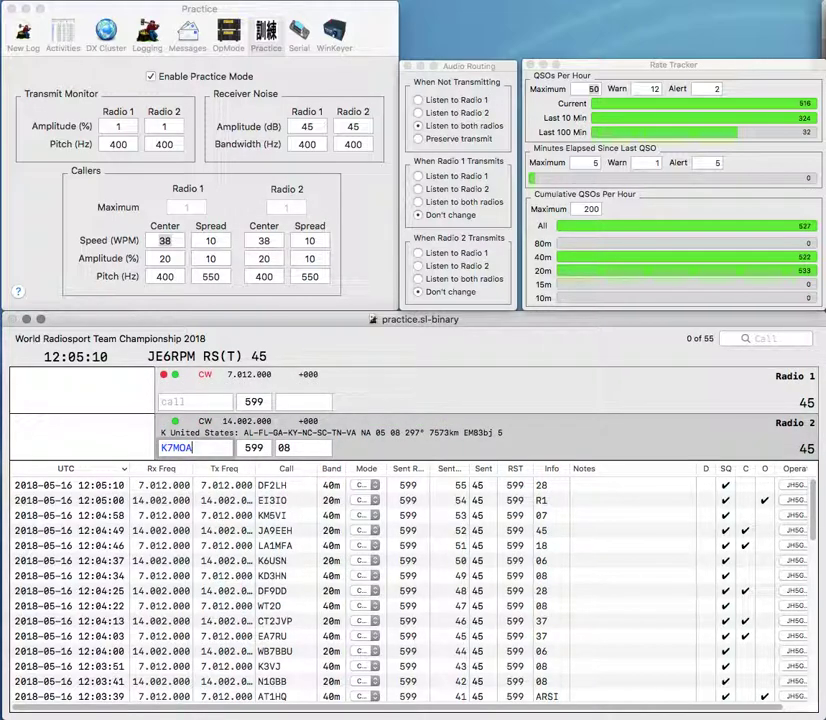
{"action": "key", "text": "Return"}
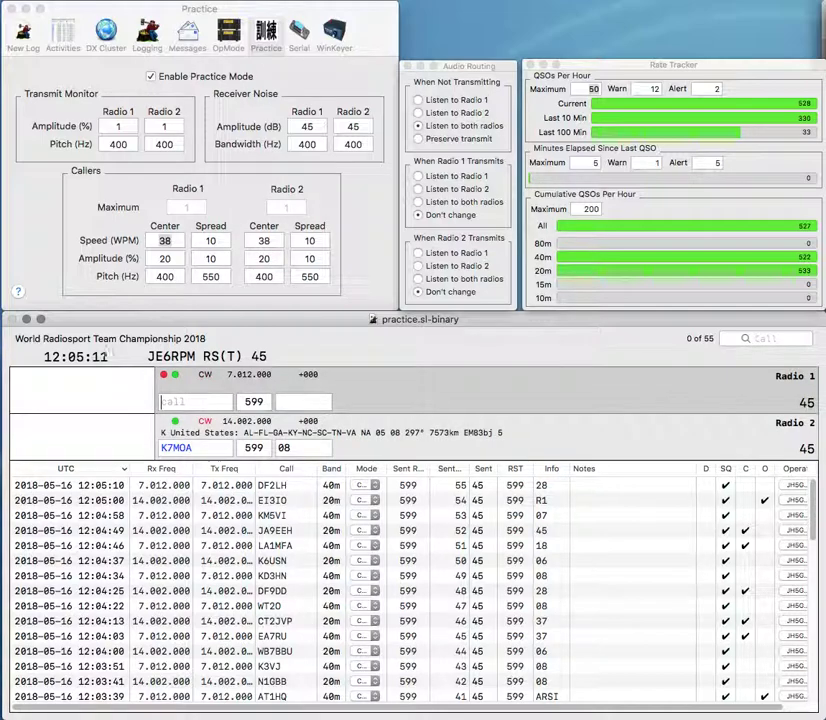
Step: Answer XE1LM on Radio 1 and EA3HDZ on Radio 2
{"action": "type", "text": "XE1L"}
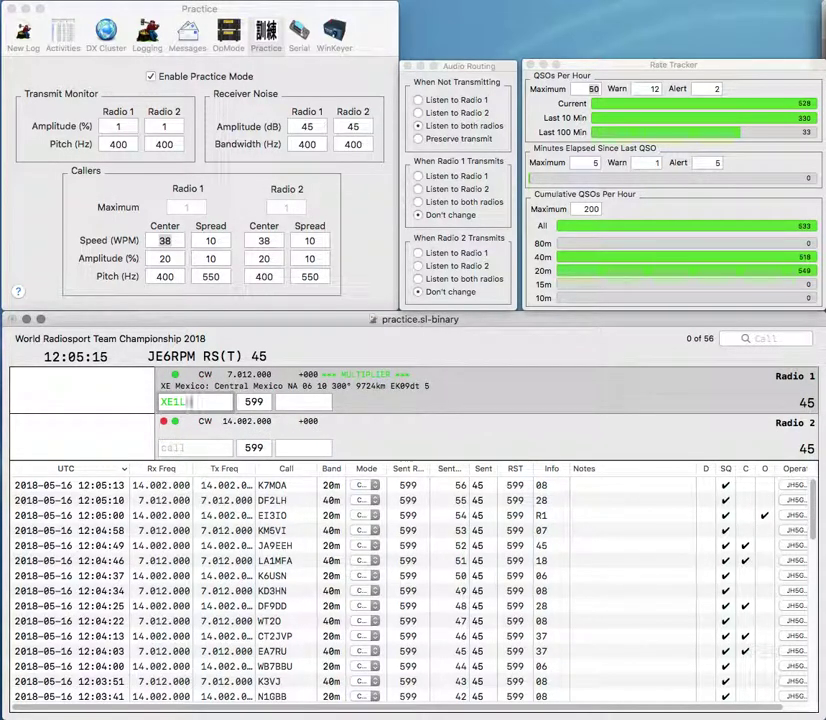
{"action": "type", "text": "M"}
{"action": "key", "text": "Return"}
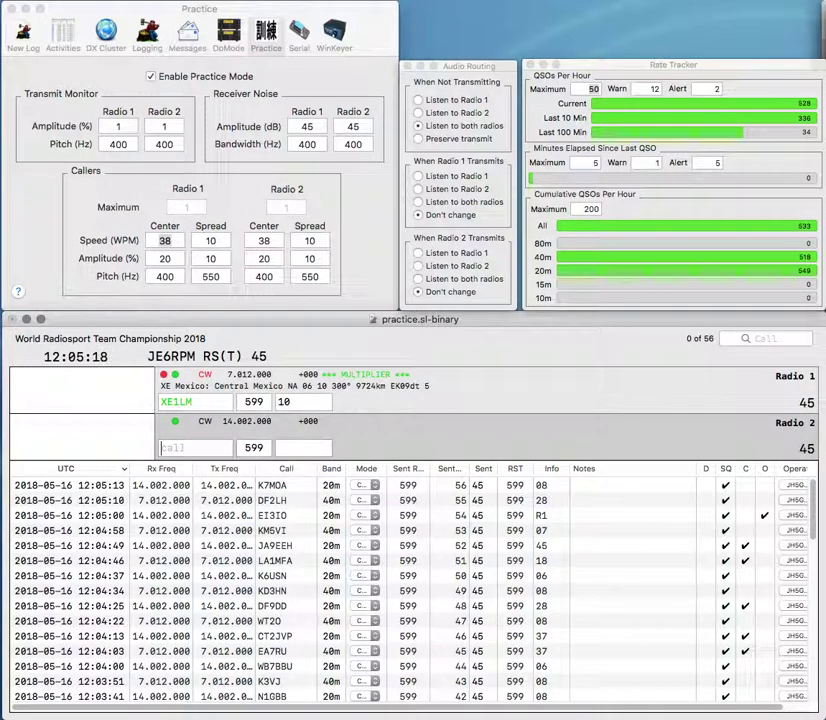
{"action": "type", "text": "EA3HH/"}
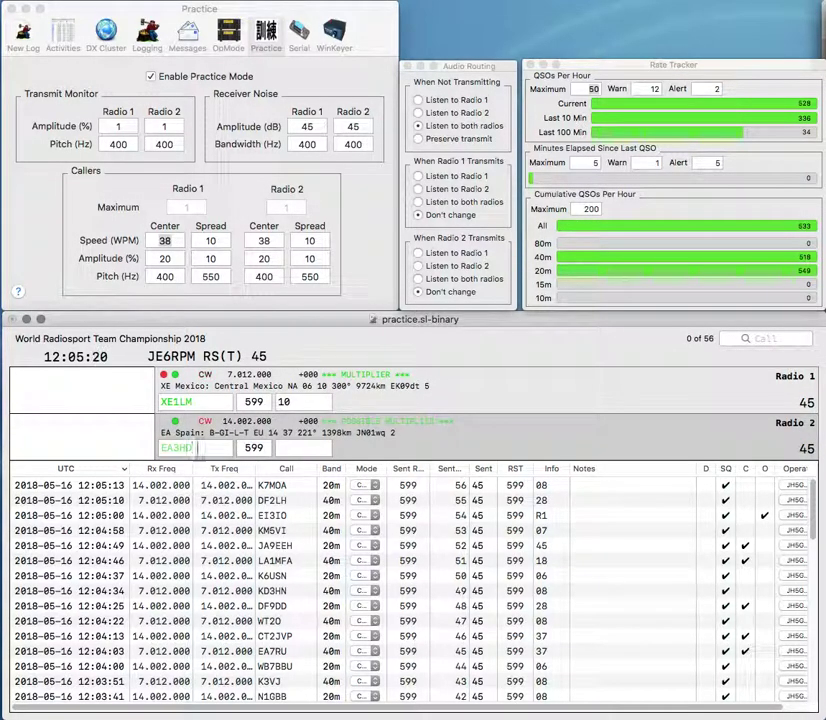
{"action": "key", "text": "BackSpace"}
{"action": "type", "text": "DZ"}
{"action": "key", "text": "Return"}
{"action": "key", "text": "Tab"}
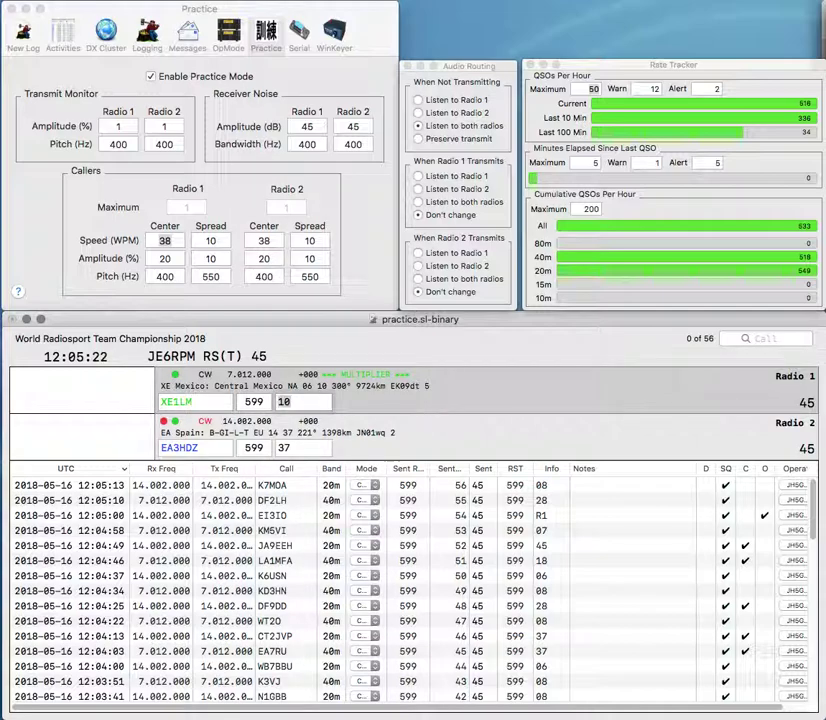
{"action": "type", "text": "R"}
{"action": "key", "text": "BackSpace"}
{"action": "type", "text": "FRMERE"}
{"action": "key", "text": "Return"}
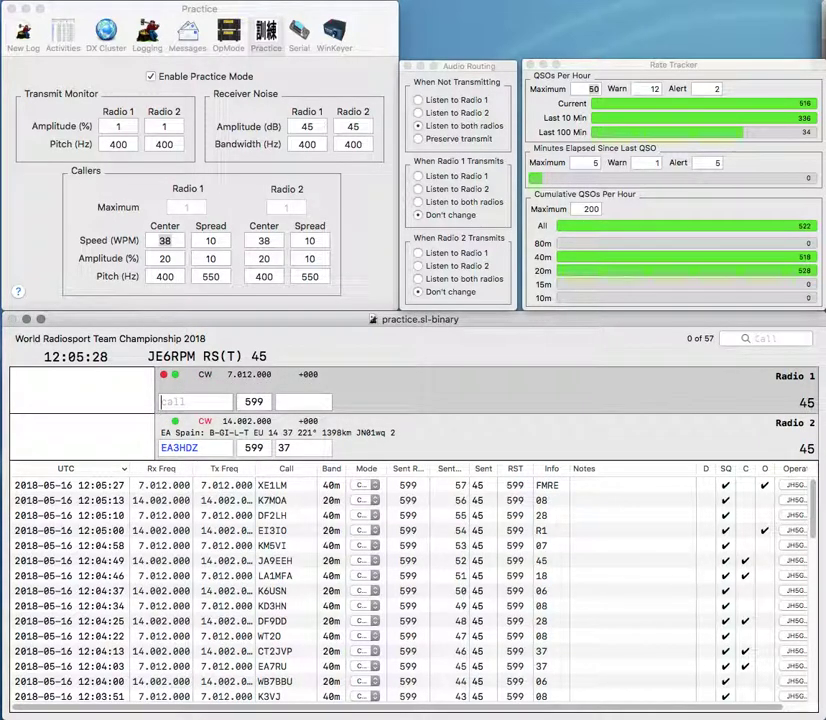
{"action": "key", "text": "Return"}
Step: Answer WE7GV on Radio 1 and the partial call 7IS on Radio 2
{"action": "type", "text": "WE7Z"}
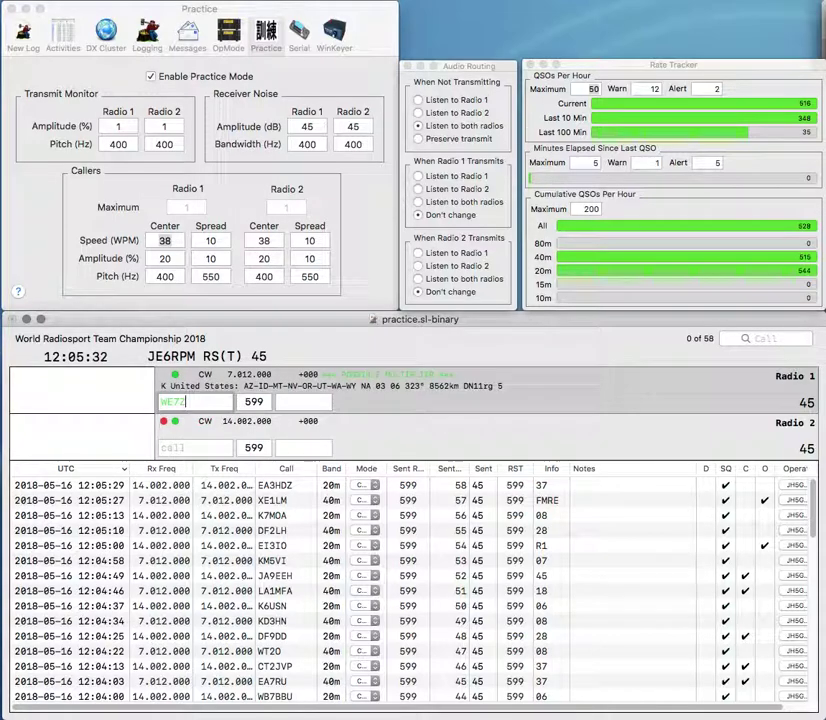
{"action": "key", "text": "BackSpace"}
{"action": "type", "text": "GV"}
{"action": "key", "text": "Return"}
{"action": "type", "text": "7IS"}
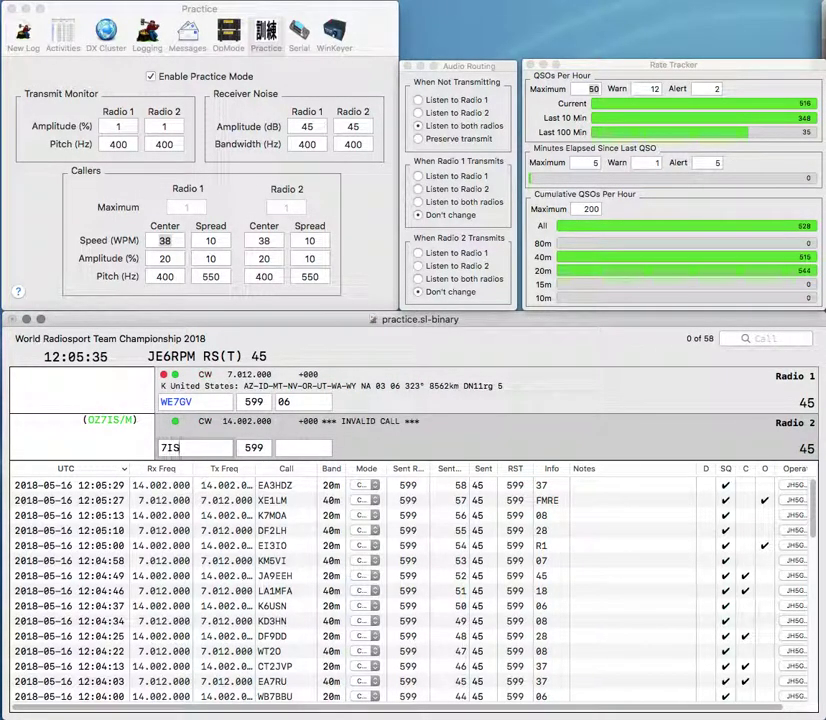
{"action": "key", "text": "Return"}
{"action": "key", "text": "backslash"}
{"action": "key", "text": "backslash"}
{"action": "key", "text": "Home"}
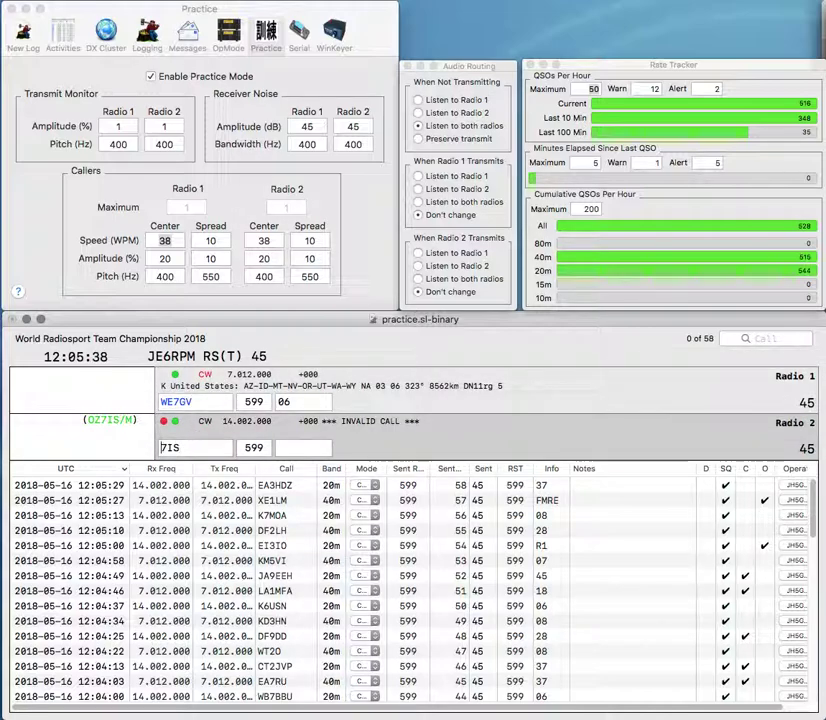
{"action": "type", "text": "OZ"}
{"action": "key", "text": "End"}
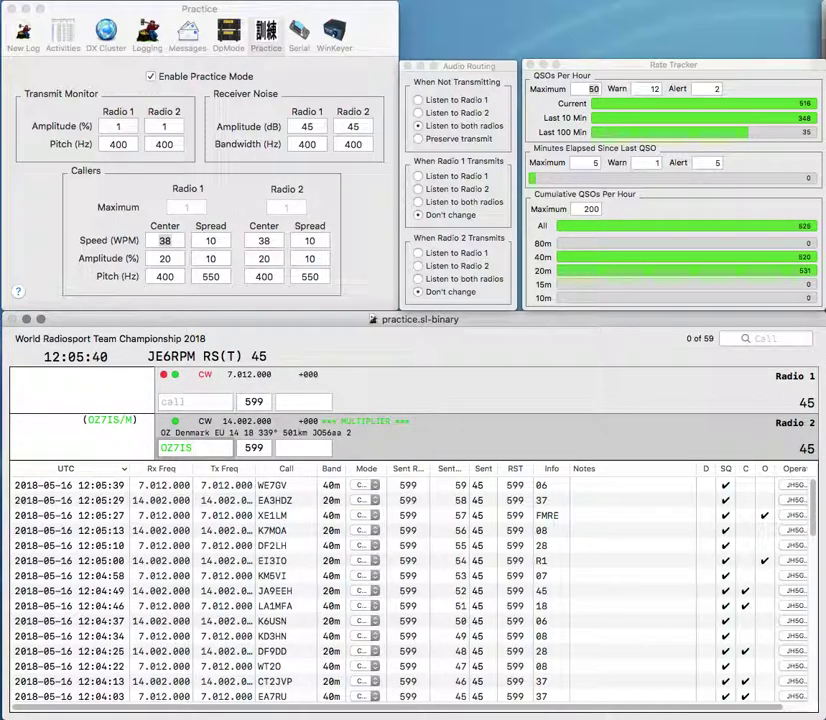
{"action": "type", "text": "/M"}
{"action": "key", "text": "Return"}
Step: Switch back to Radio 1 and answer 9A2TN
{"action": "key", "text": "backslash"}
{"action": "type", "text": "I"}
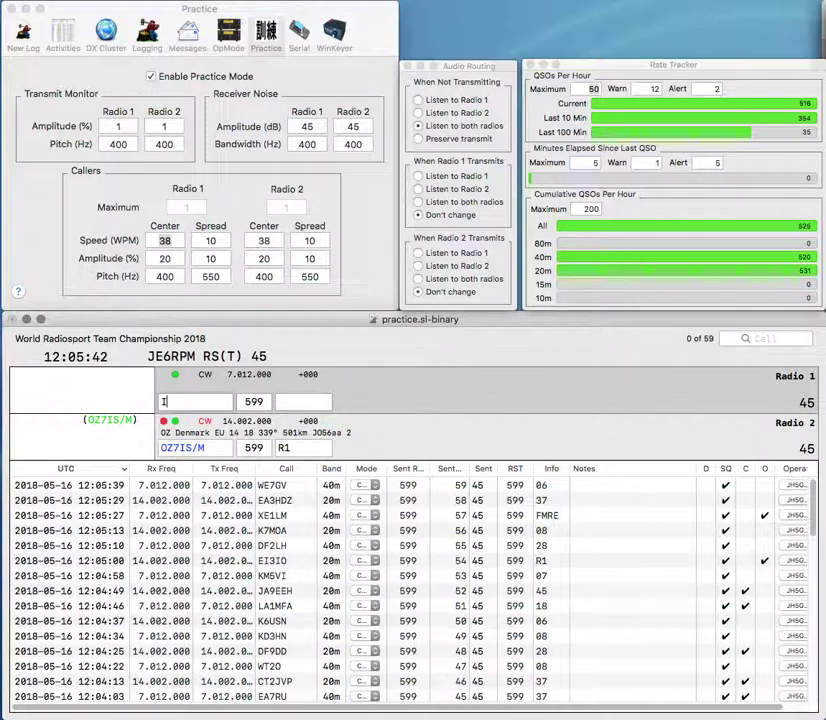
{"action": "type", "text": "9"}
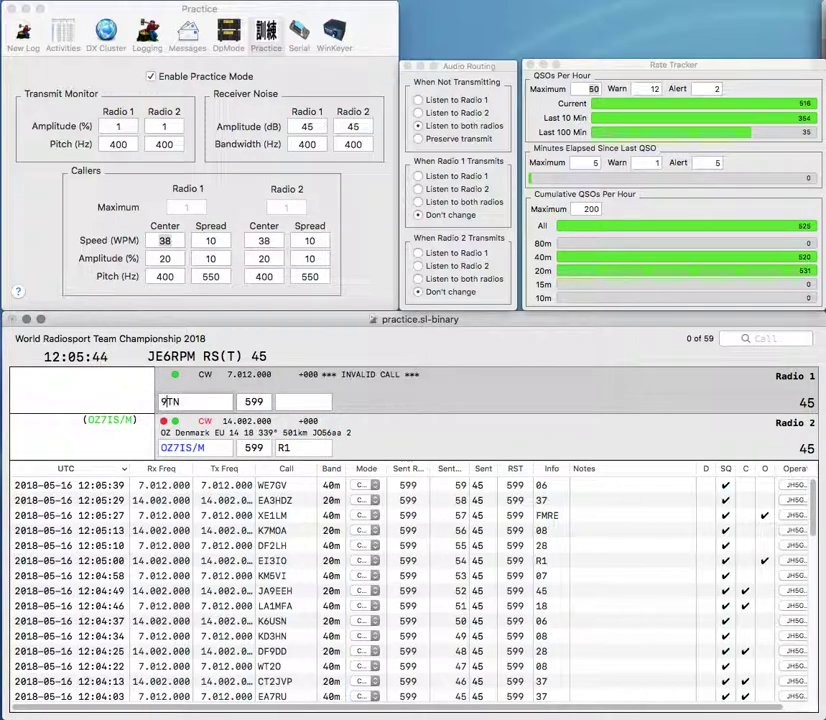
{"action": "type", "text": "A2"}
{"action": "key", "text": "Return"}
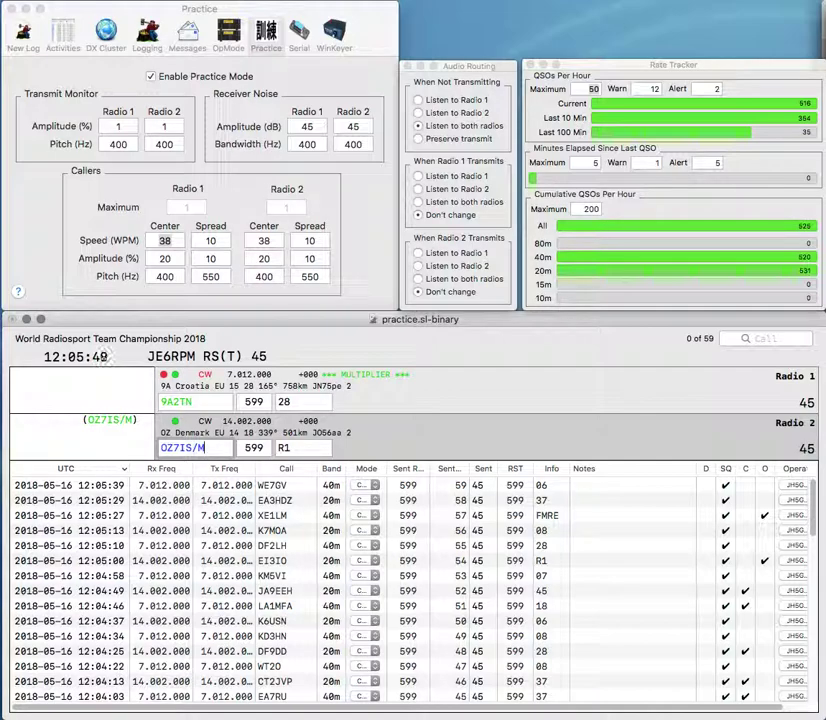
{"action": "key", "text": "Return"}
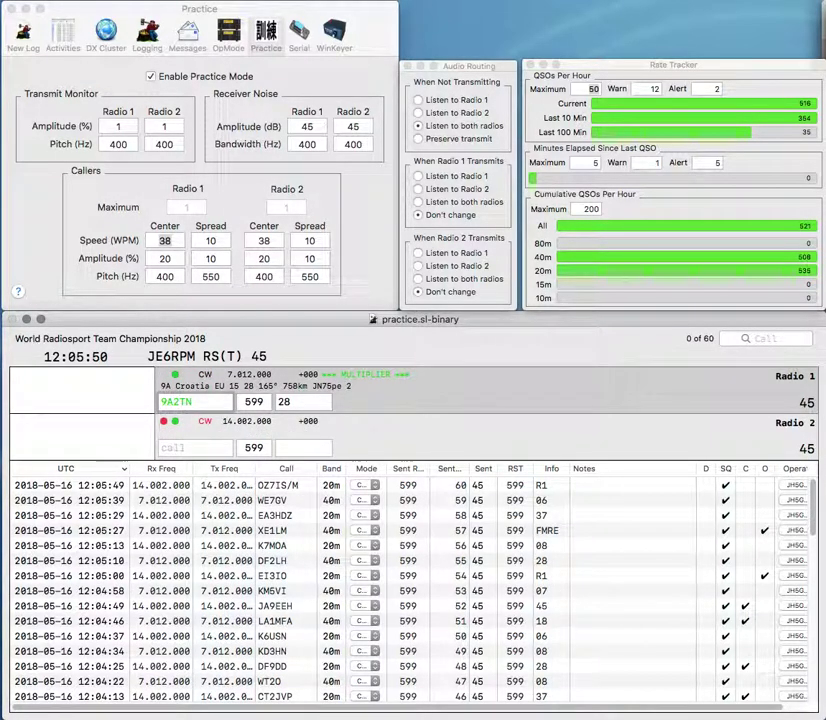
{"action": "key", "text": "Return"}
{"action": "type", "text": "A60T"}
{"action": "type", "text": "OTO"}
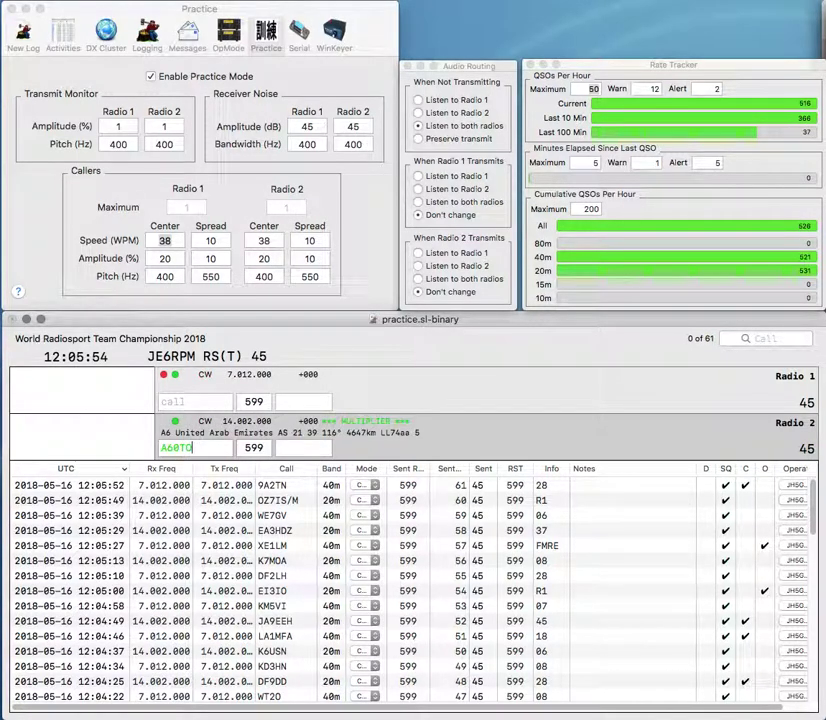
{"action": "key", "text": "Return"}
{"action": "type", "text": "K5H"}
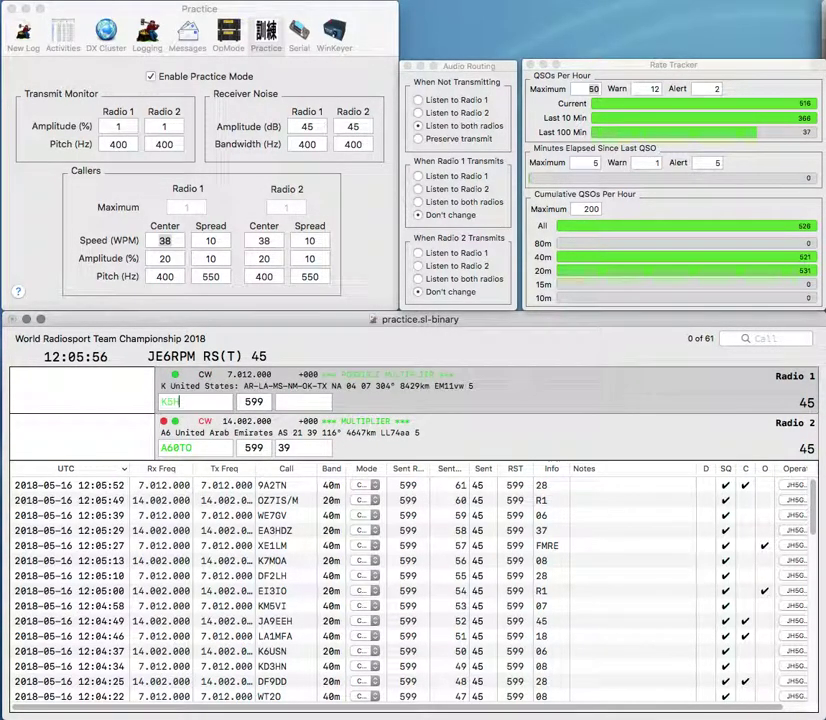
{"action": "key", "text": "Return"}
{"action": "key", "text": "BackSpace"}
{"action": "type", "text": "B"}
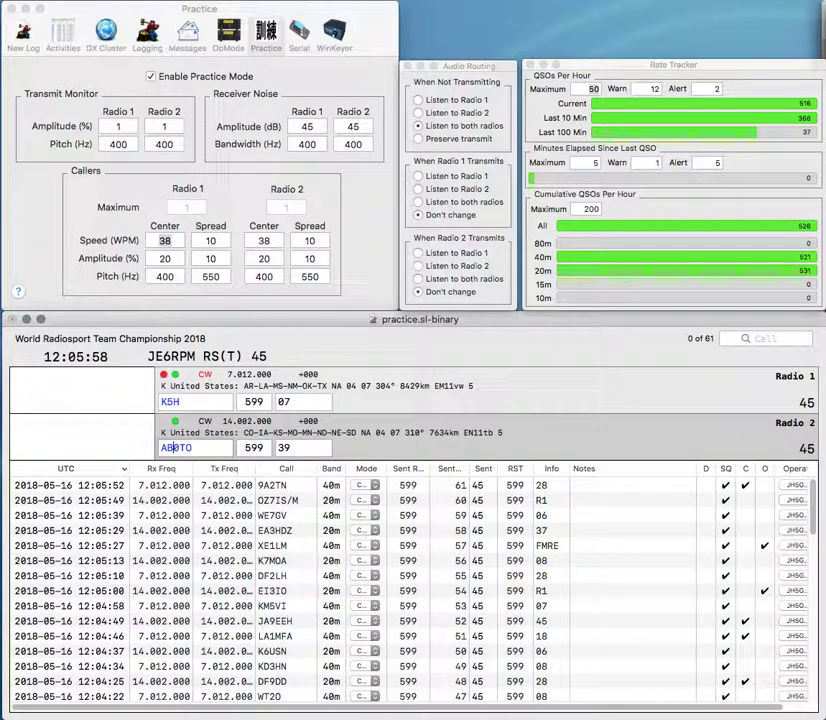
{"action": "key", "text": "Return"}
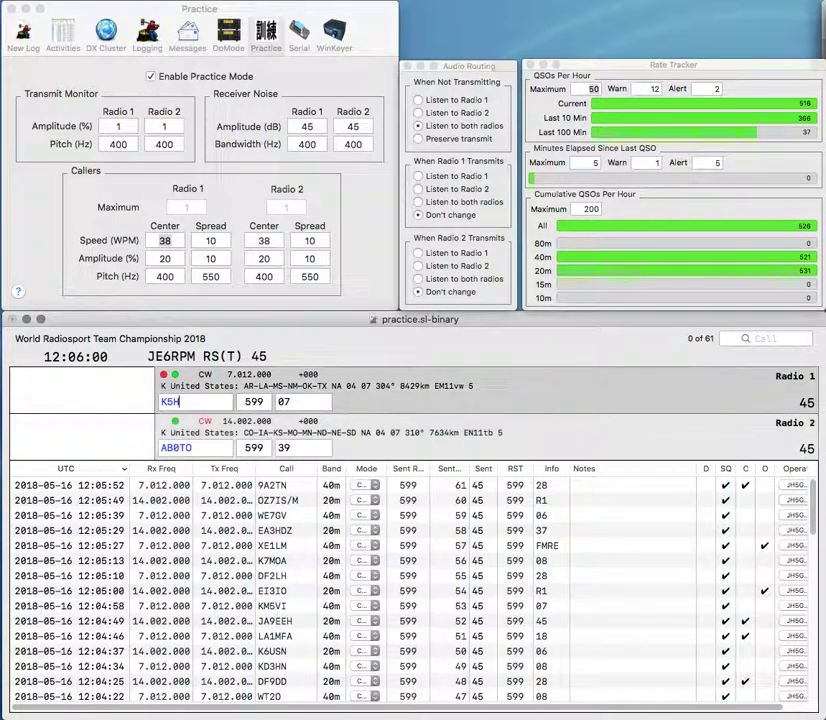
{"action": "key", "text": "BackSpace"}
{"action": "type", "text": "EK"}
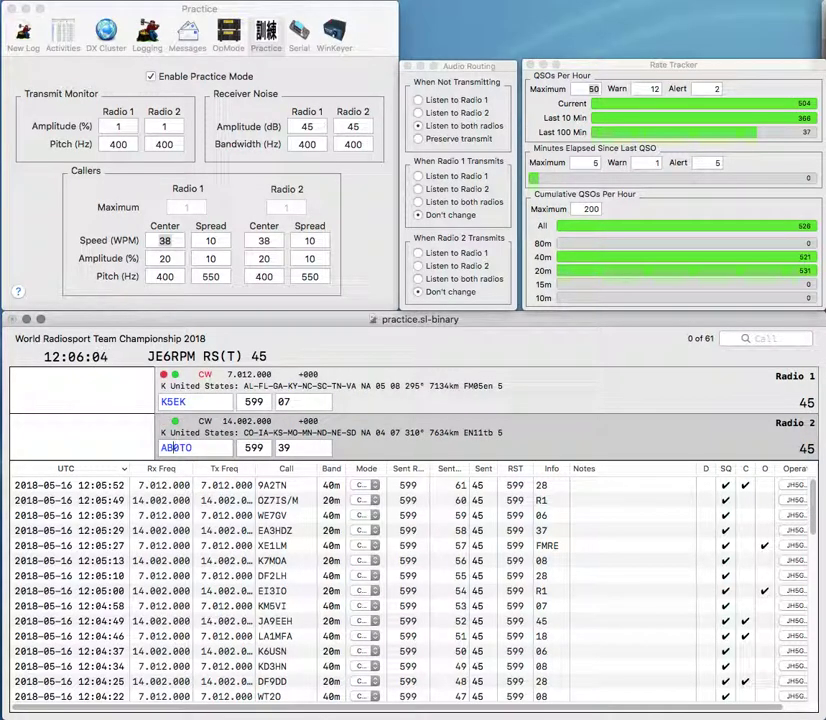
{"action": "type", "text": "7"}
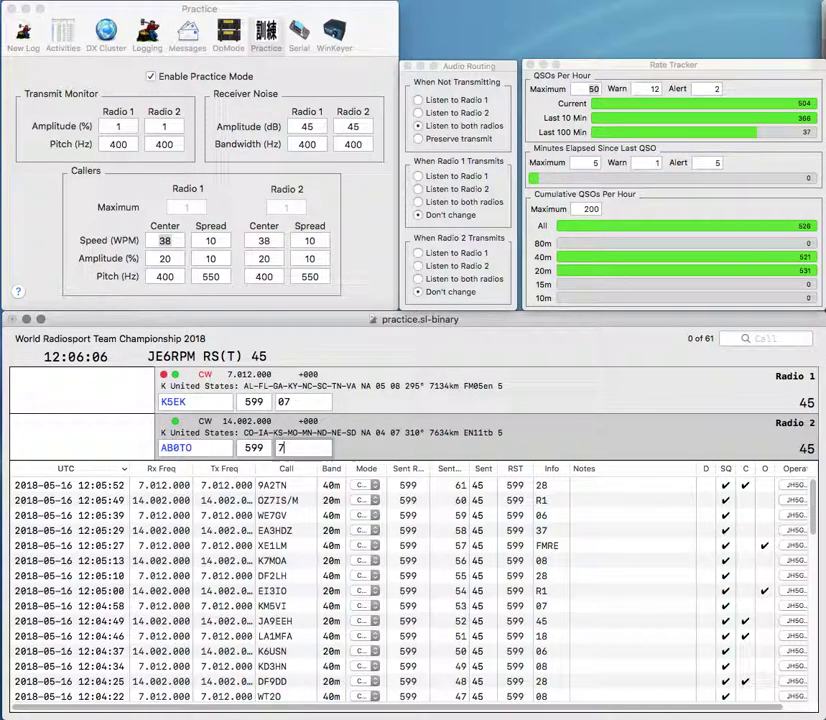
{"action": "key", "text": "Return"}
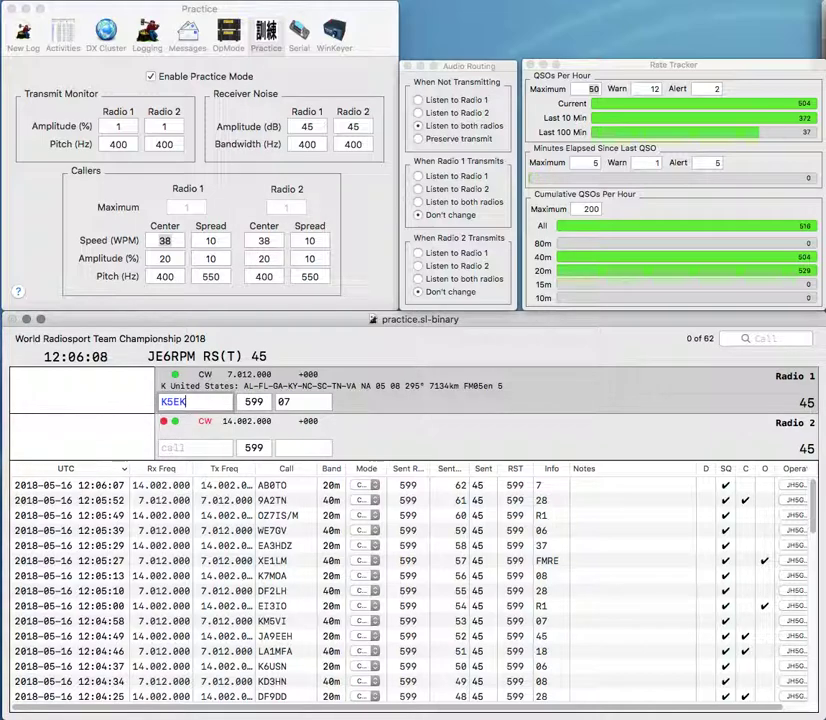
{"action": "key", "text": "Return"}
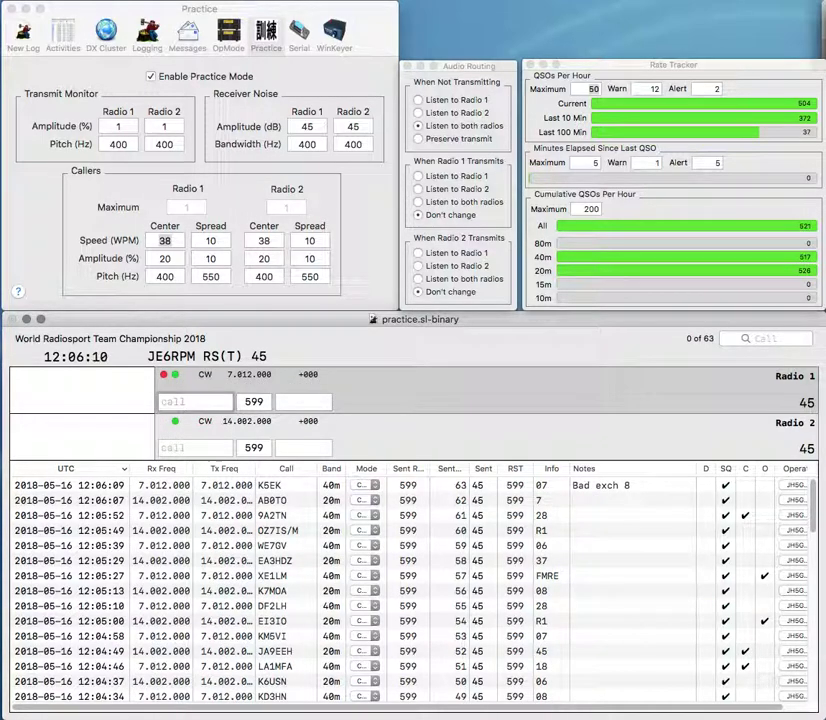
Step: Answer the partial call G on Radio 2 and the partial call TU on Radio 1
{"action": "key", "text": "backslash"}
{"action": "type", "text": "G"}
{"action": "key", "text": "backslash"}
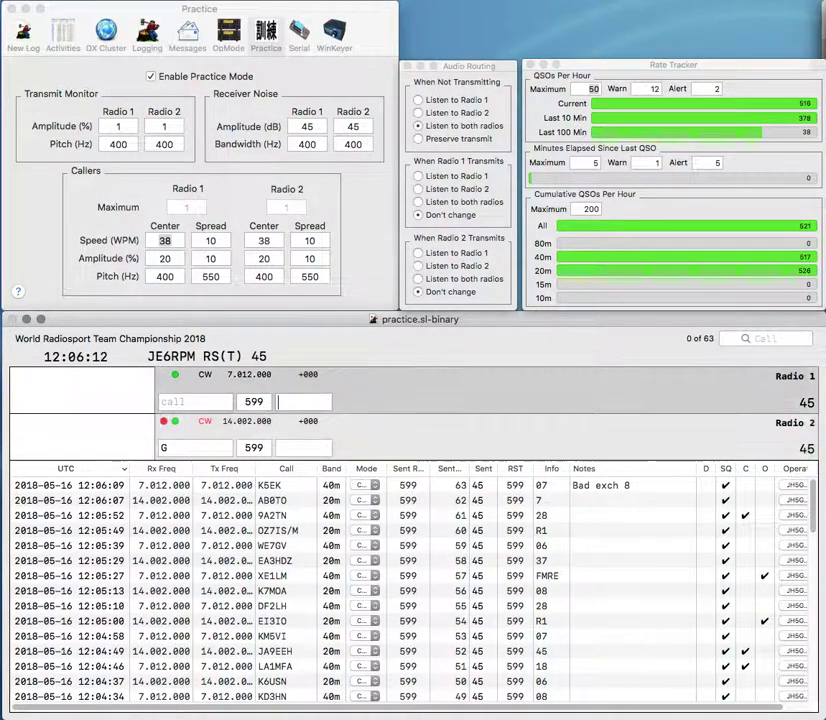
{"action": "type", "text": "DL"}
{"action": "key", "text": "super+a"}
{"action": "key", "text": "BackSpace"}
{"action": "key", "text": "Tab"}
{"action": "type", "text": "TU"}
{"action": "key", "text": "Return"}
{"action": "key", "text": "backslash"}
{"action": "type", "text": "7"}
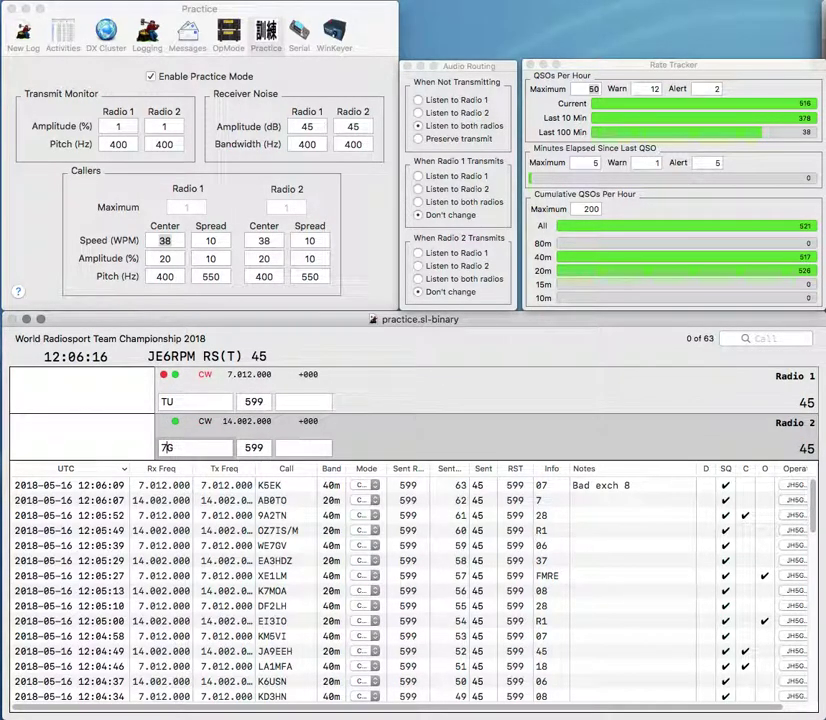
{"action": "type", "text": "W"}
{"action": "key", "text": "Return"}
{"action": "key", "text": "backslash"}
{"action": "type", "text": "DL9"}
{"action": "key", "text": "Return"}
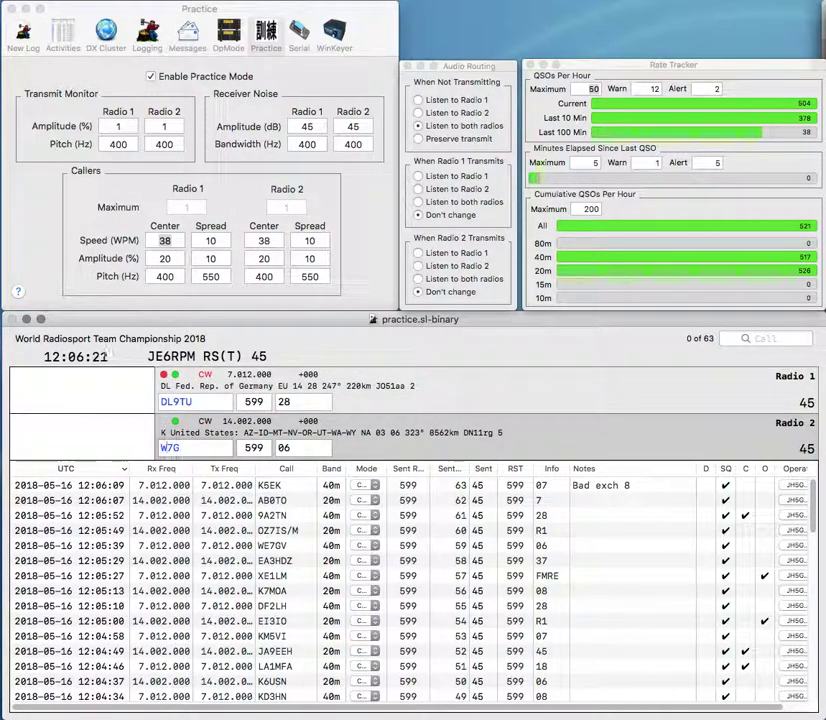
{"action": "key", "text": "backslash"}
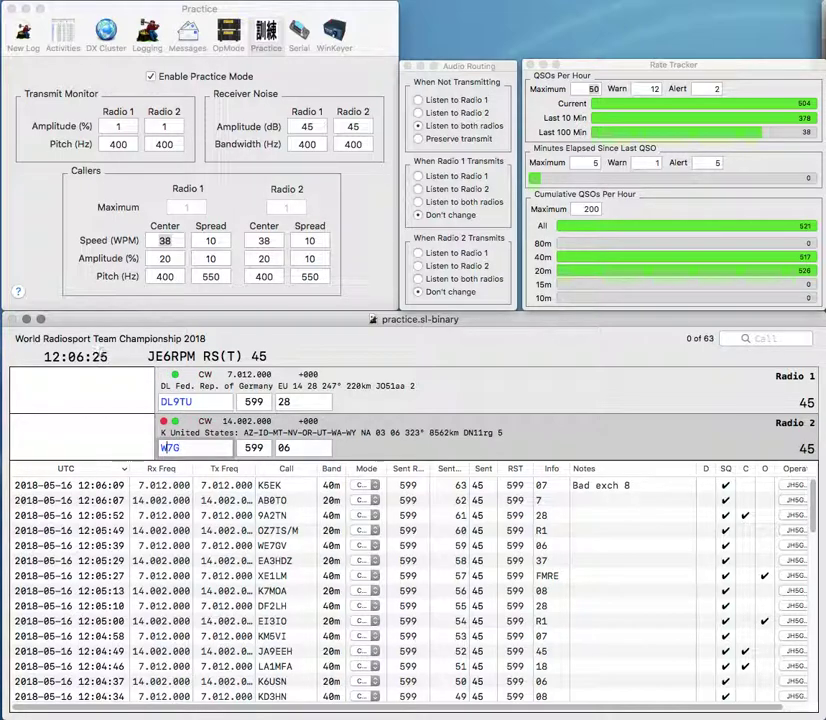
{"action": "key", "text": "backslash"}
{"action": "key", "text": "Return"}
{"action": "key", "text": "backslash"}
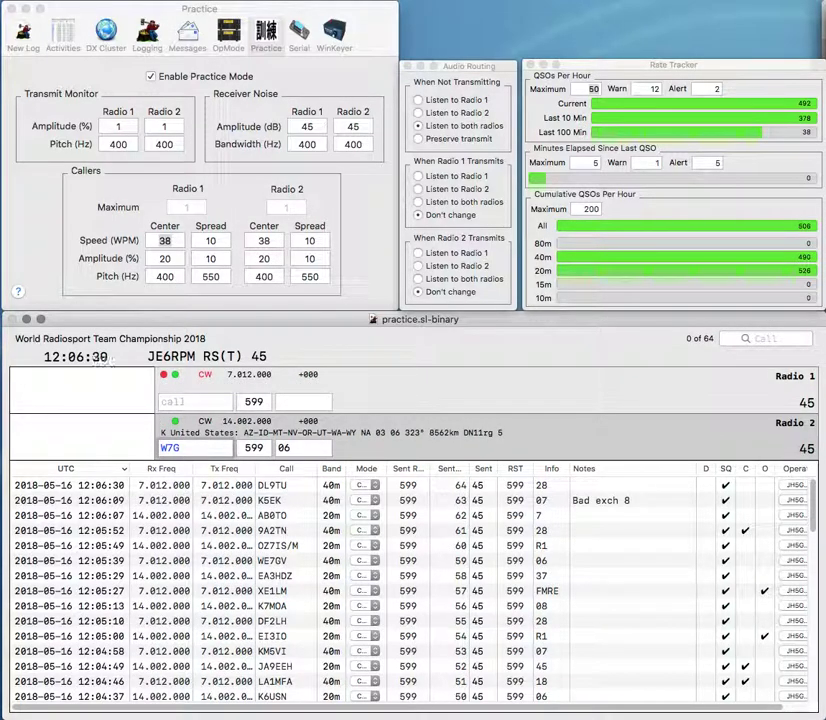
{"action": "key", "text": "Return"}
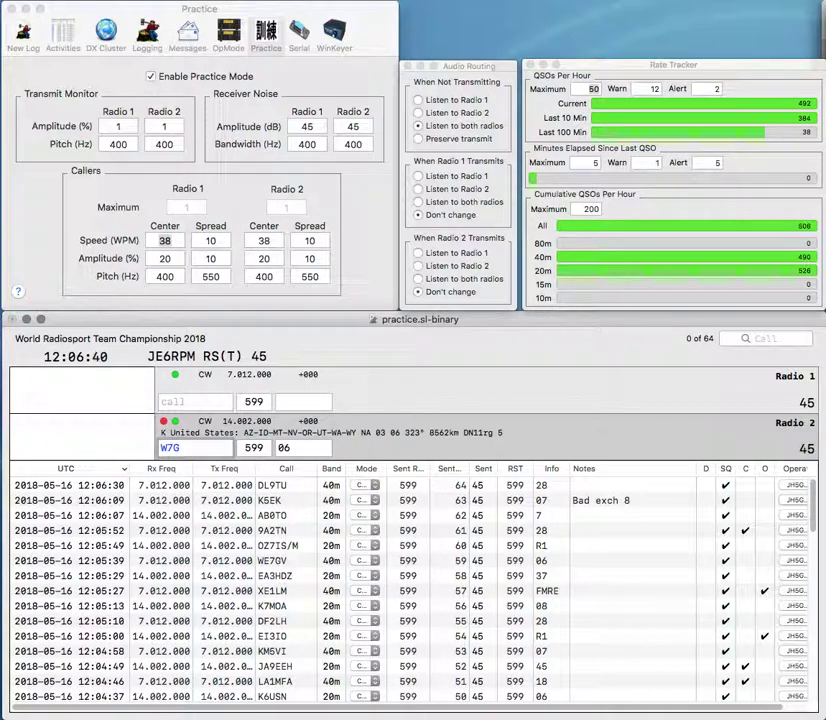
Step: Replace the Radio 2 call with PI4DLL and answer it
{"action": "key", "text": "Escape"}
{"action": "type", "text": "PI4CL"}
{"action": "key", "text": "Return"}
{"action": "key", "text": "Return"}
{"action": "type", "text": "L"}
{"action": "key", "text": "Return"}
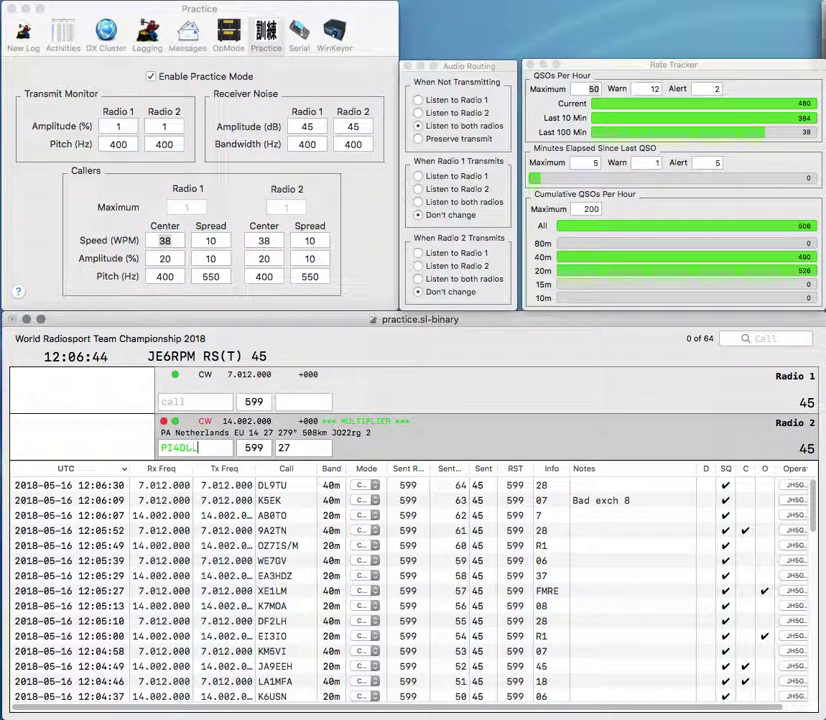
{"action": "type", "text": "AVQ"}
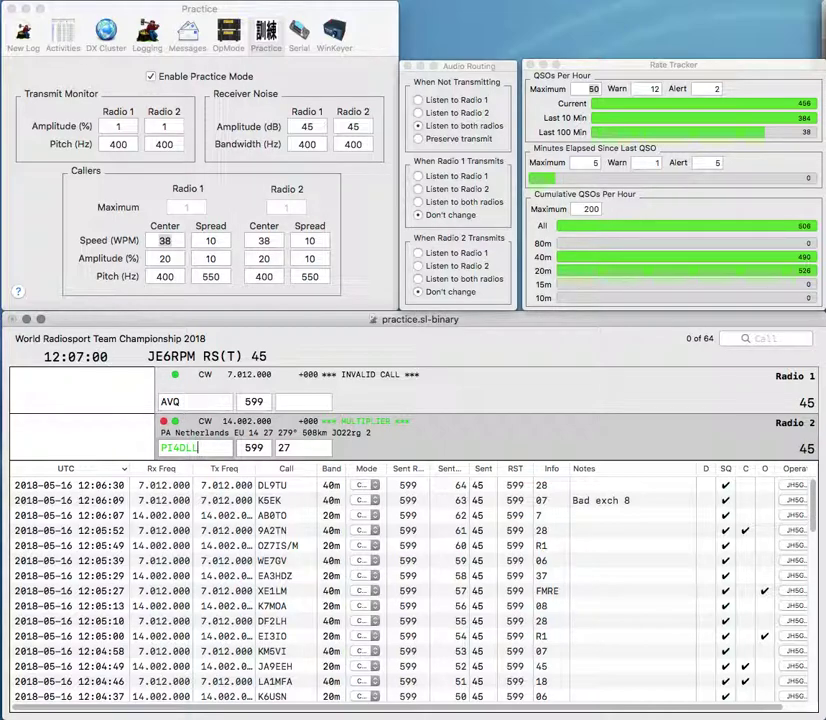
{"action": "type", "text": "DDB"}
{"action": "key", "text": "Delete"}
{"action": "key", "text": "Delete"}
{"action": "key", "text": "Delete"}
{"action": "key", "text": "Delete"}
{"action": "key", "text": "Delete"}
{"action": "key", "text": "Delete"}
{"action": "type", "text": "EI"}
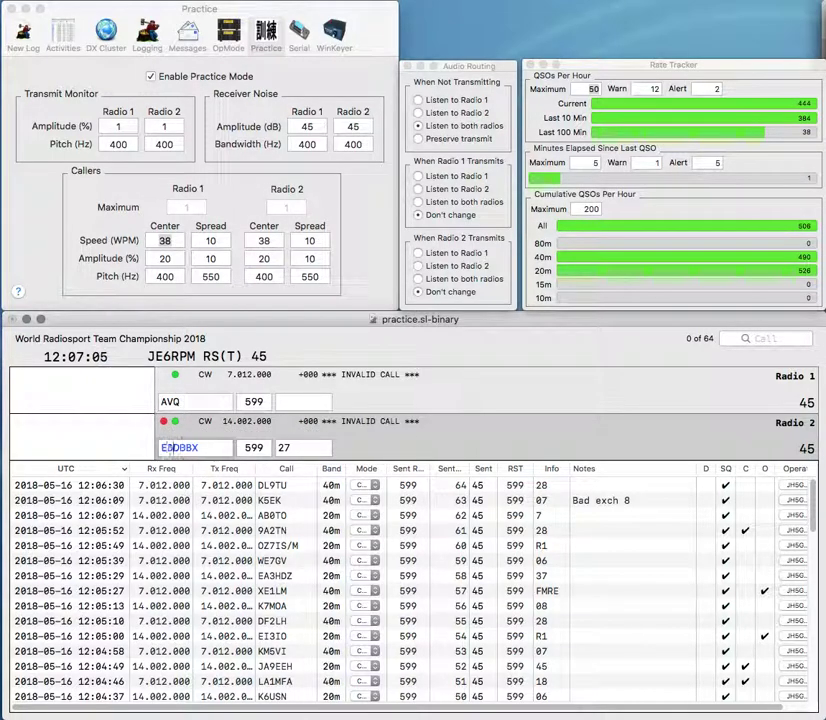
{"action": "type", "text": "A1"}
{"action": "key", "text": "Delete"}
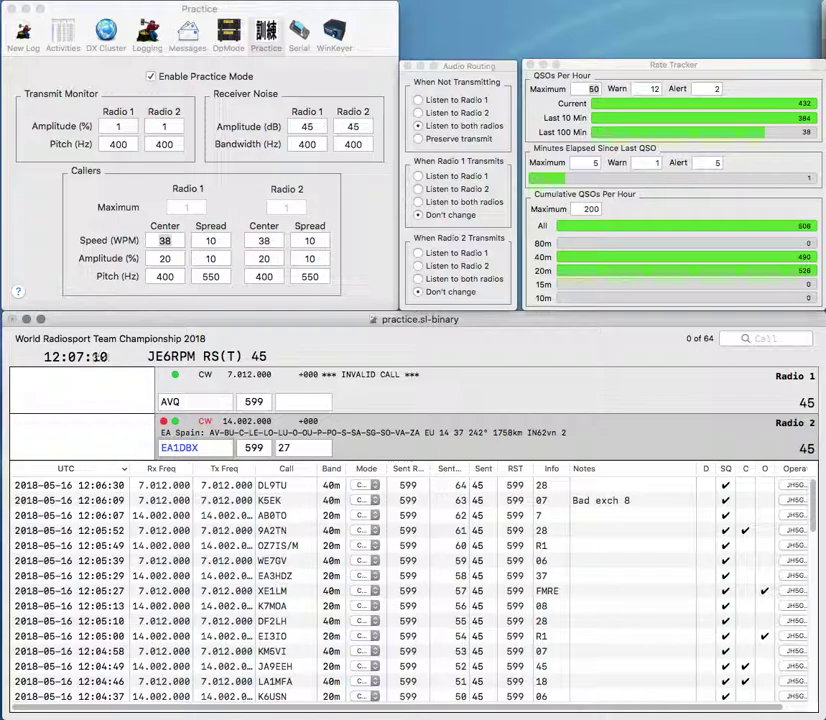
{"action": "key", "text": "Tab"}
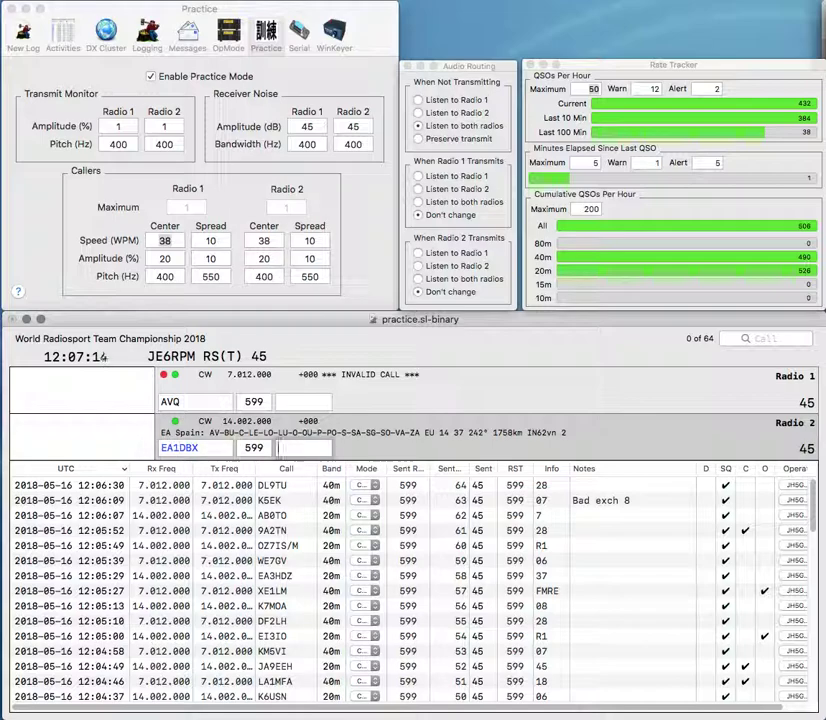
{"action": "type", "text": "37"}
{"action": "key", "text": "Return"}
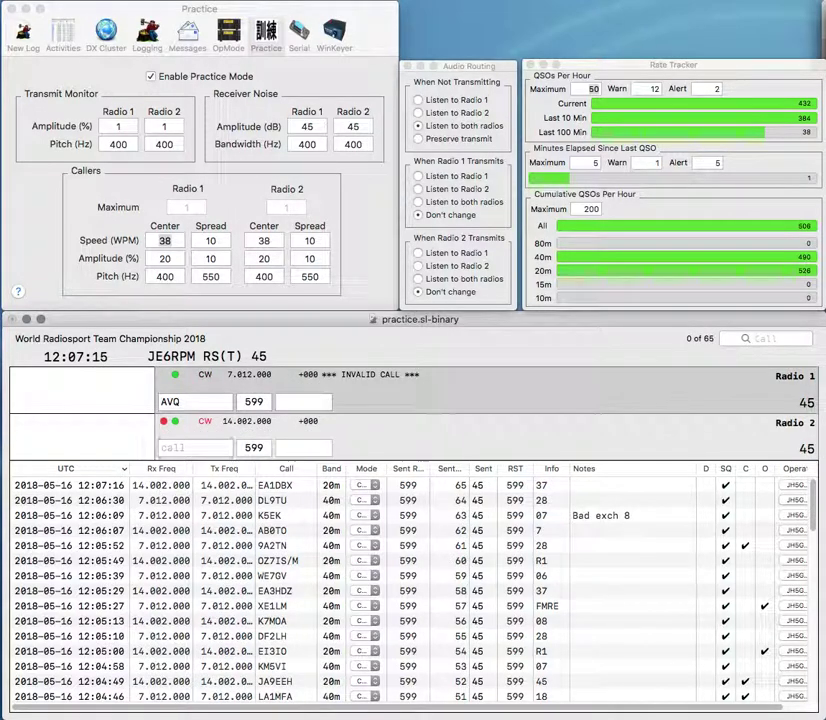
{"action": "type", "text": "KJ4"}
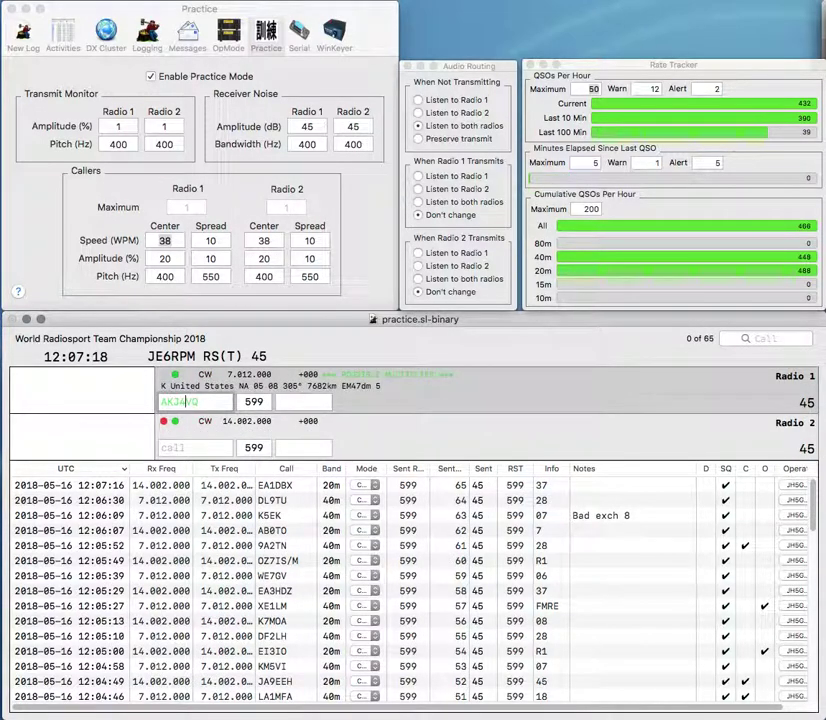
{"action": "key", "text": "Left"}
{"action": "key", "text": "Left"}
{"action": "key", "text": "Left"}
{"action": "key", "text": "BackSpace"}
{"action": "key", "text": "Return"}
Step: Enter UT3UCP as the caller on Radio 2 and answer it
{"action": "type", "text": "UT3"}
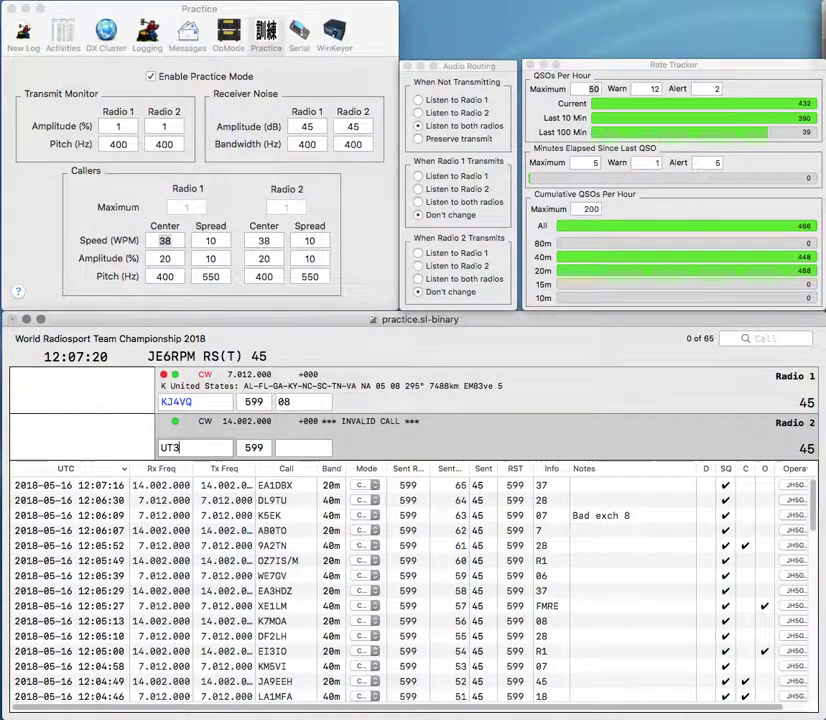
{"action": "type", "text": "UCP"}
{"action": "key", "text": "Return"}
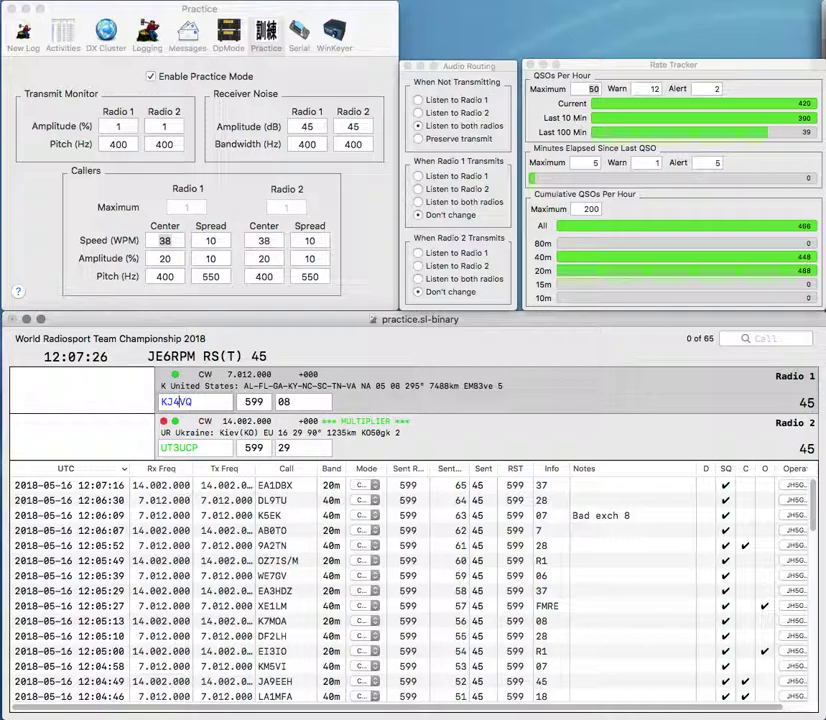
{"action": "type", "text": "A"}
{"action": "key", "text": "Return"}
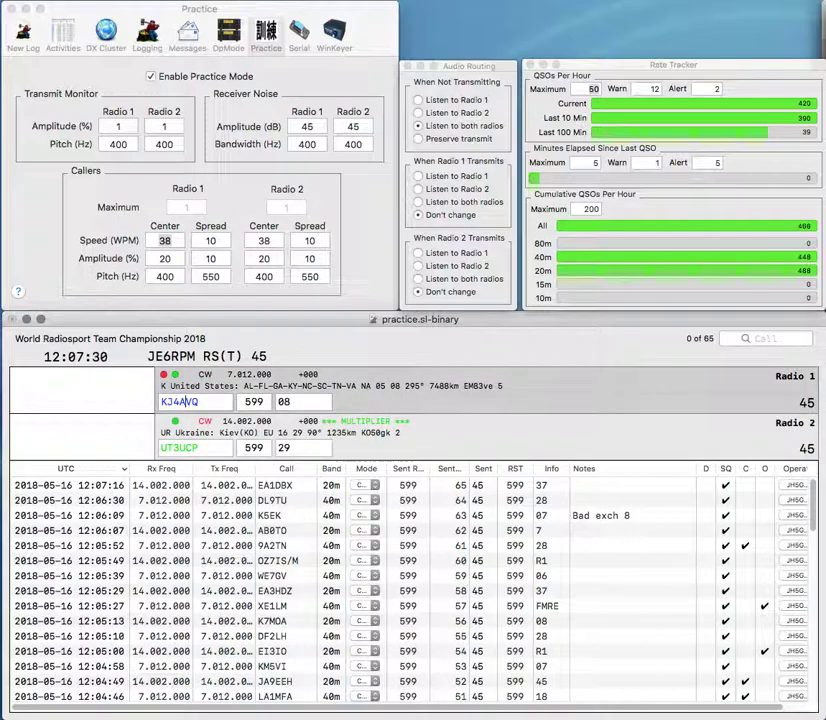
{"action": "key", "text": "Return"}
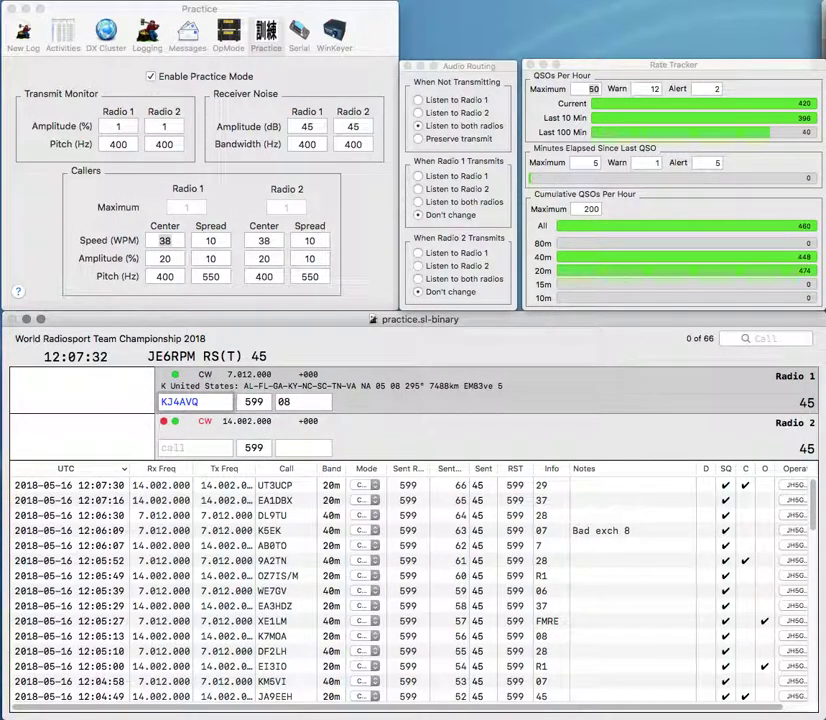
{"action": "key", "text": "Return"}
{"action": "type", "text": "K8PP"}
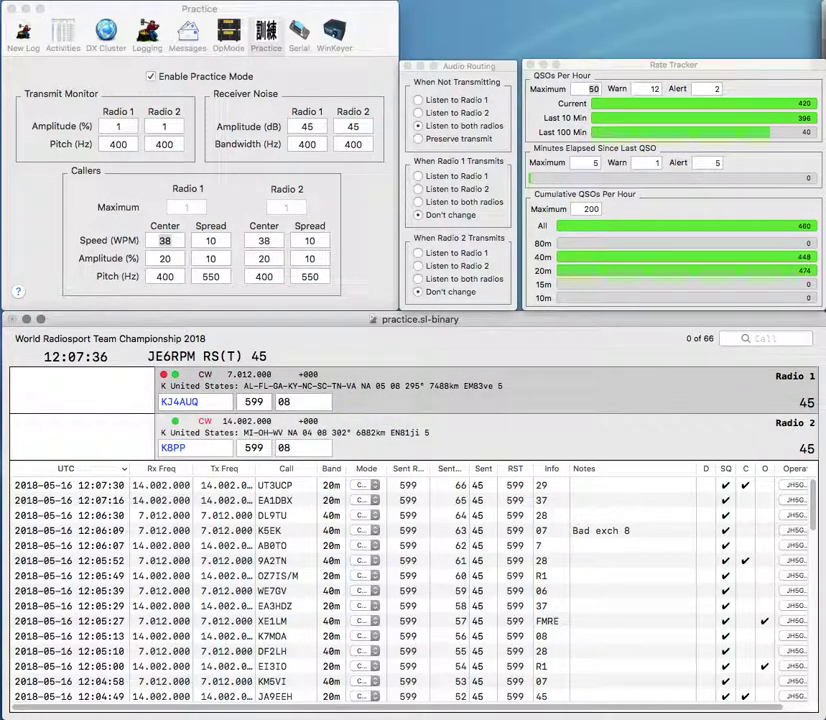
{"action": "key", "text": "Return"}
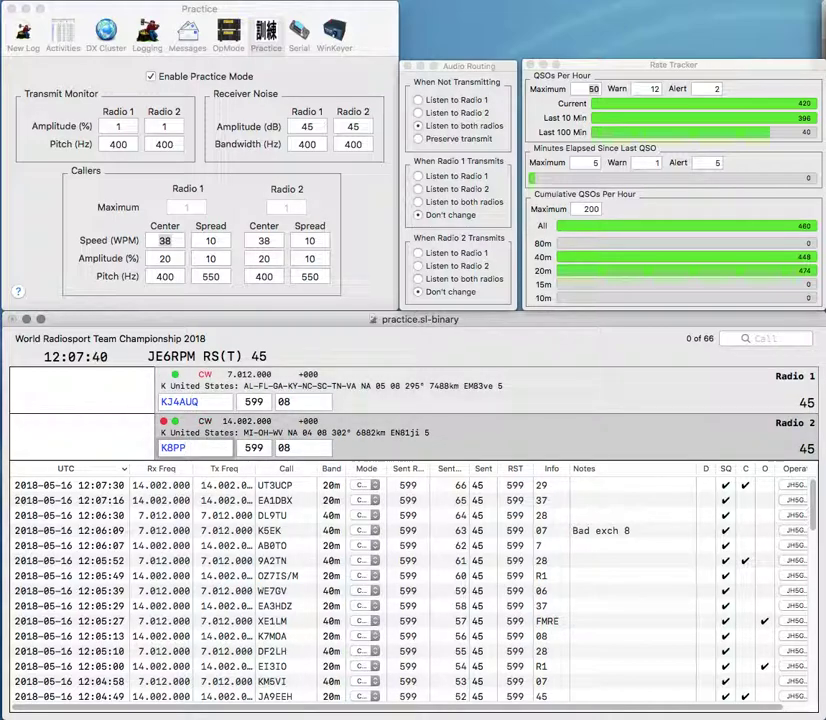
{"action": "key", "text": "Return"}
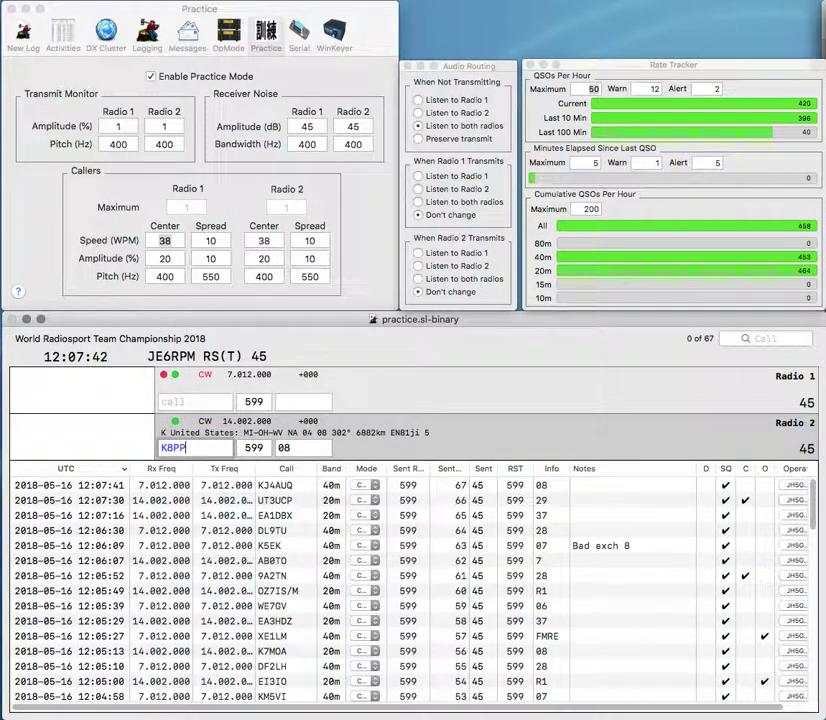
{"action": "key", "text": "Return"}
Step: Answer the partial call VE3 on Radio 1 and EW6FM on Radio 2
{"action": "type", "text": "VE3"}
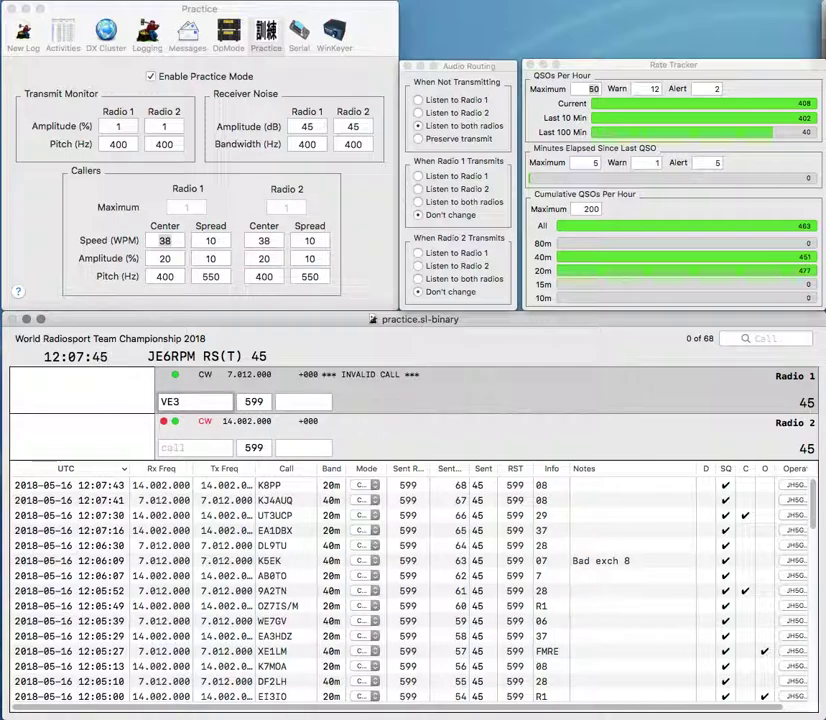
{"action": "key", "text": "Return"}
{"action": "type", "text": "EW6FM"}
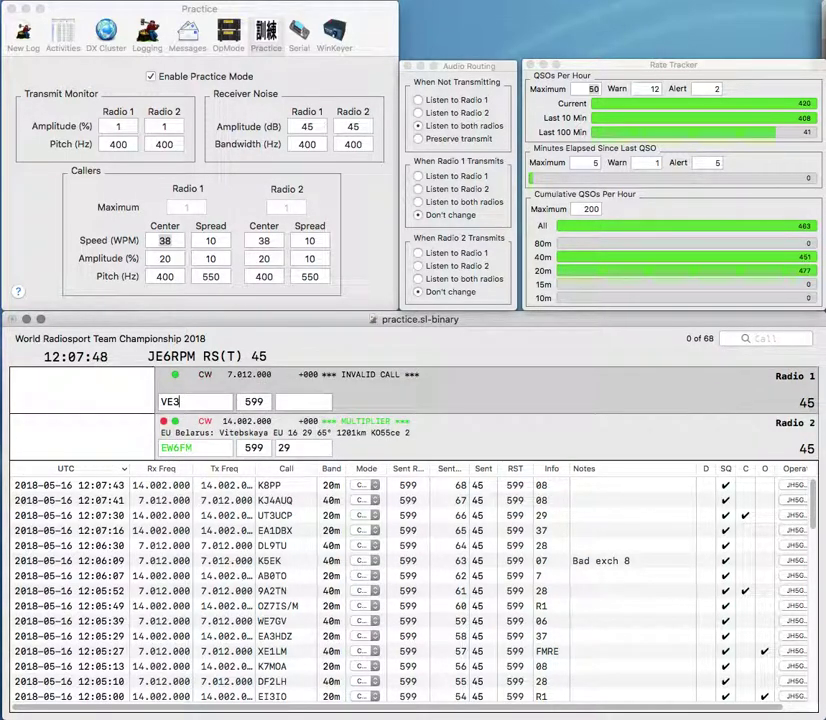
{"action": "left_click", "coordinate": [182, 401]}
{"action": "key", "text": "BackSpace"}
{"action": "type", "text": "4AMP"}
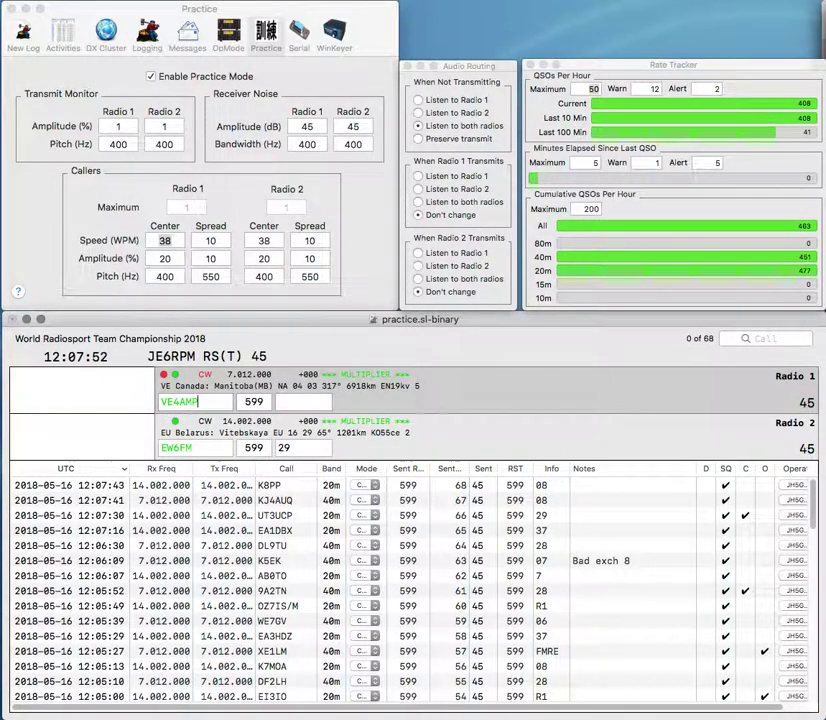
{"action": "key", "text": "Return"}
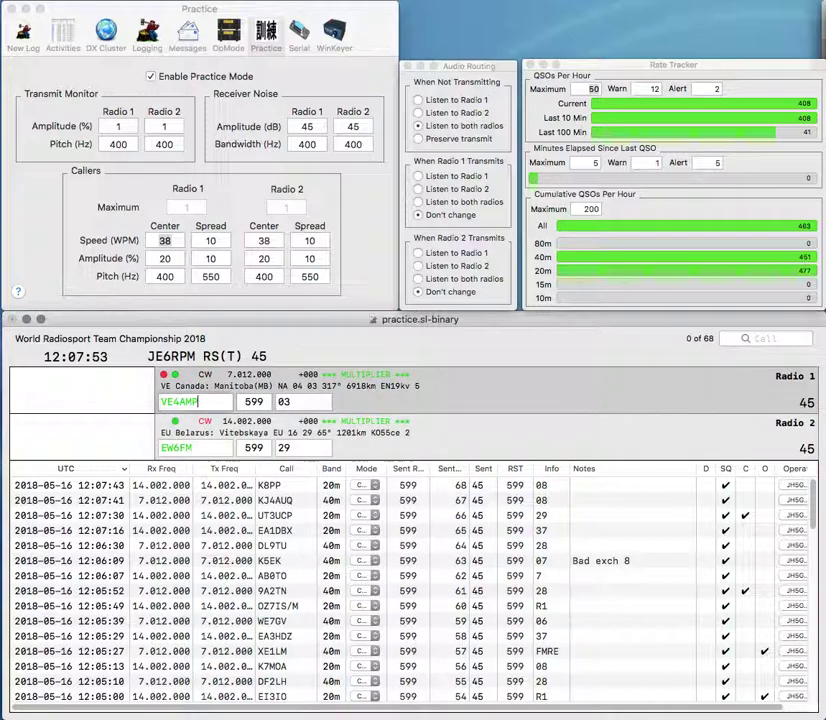
{"action": "key", "text": "Return"}
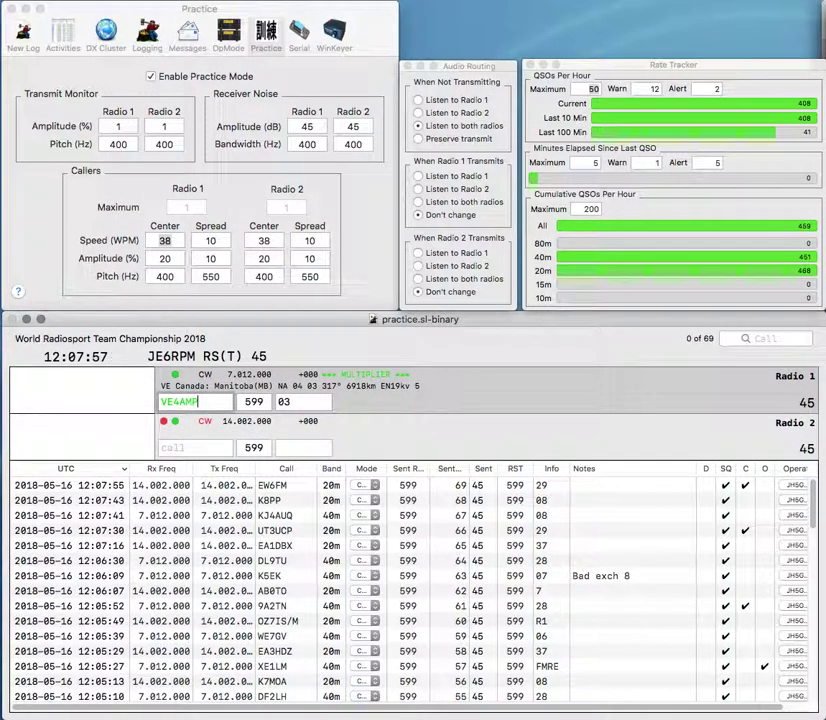
{"action": "key", "text": "Return"}
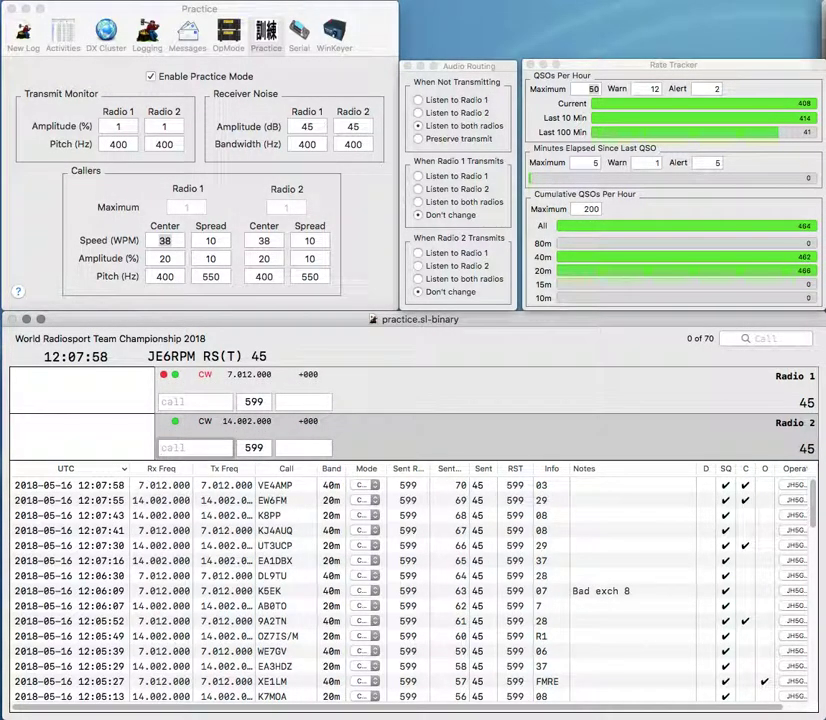
Step: Answer W3EKT on Radio 2 and K7HU on Radio 1
{"action": "type", "text": "W3EKT"}
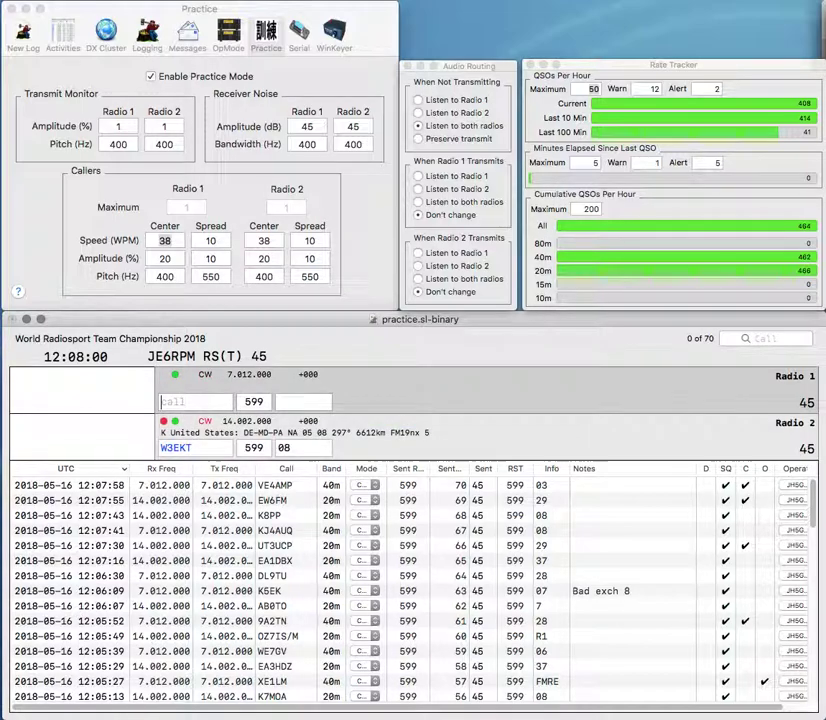
{"action": "type", "text": "K7M"}
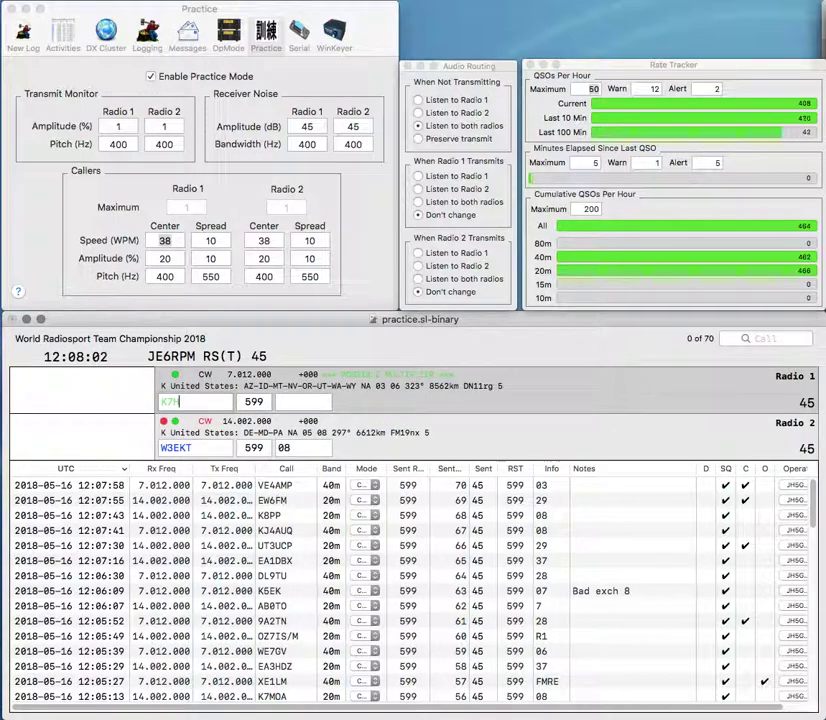
{"action": "type", "text": "U"}
{"action": "key", "text": "Return"}
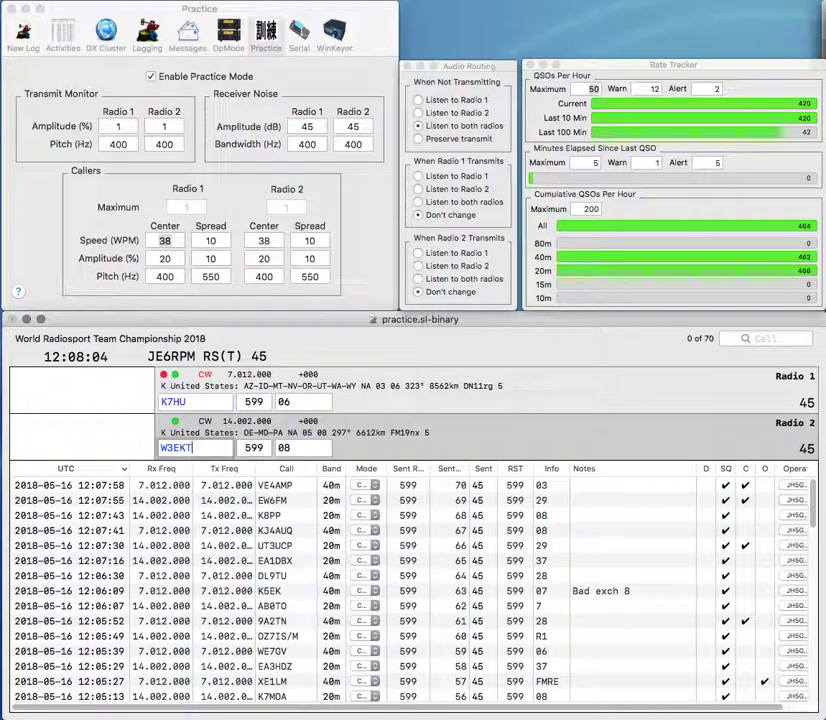
{"action": "key", "text": "Return"}
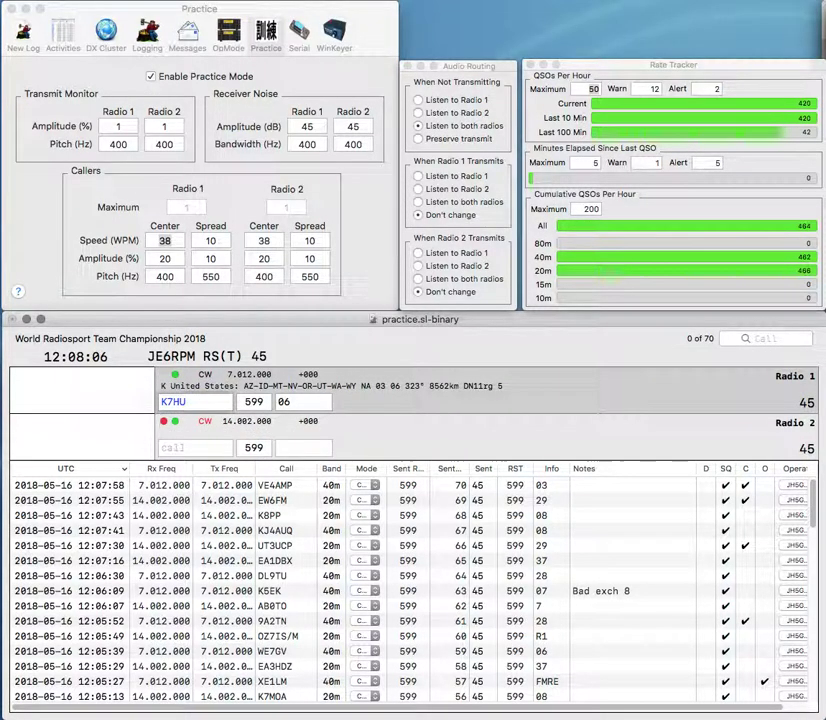
{"action": "key", "text": "BackSpace"}
{"action": "key", "text": "BackSpace"}
{"action": "type", "text": "S"}
{"action": "key", "text": "BackSpace"}
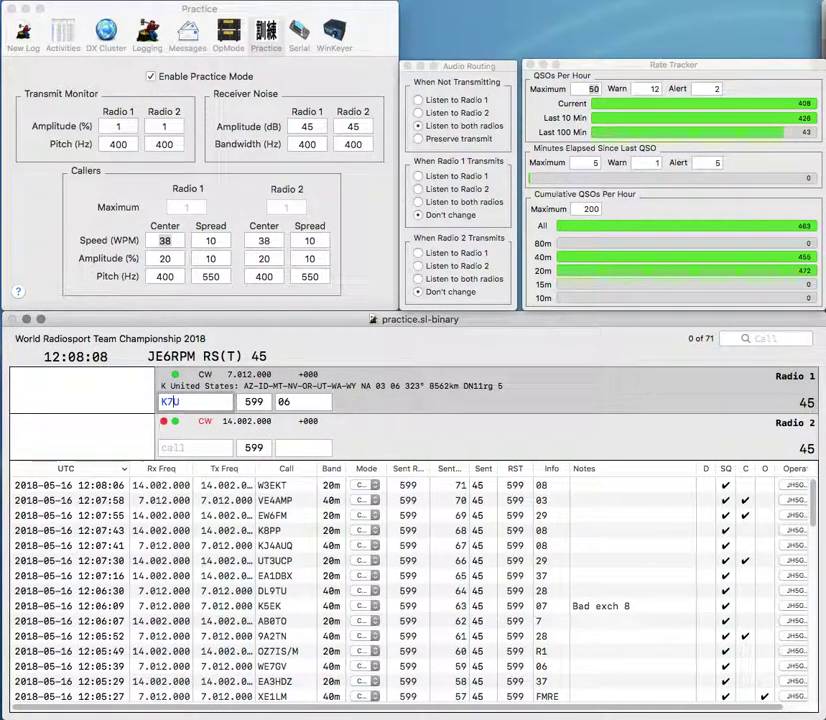
{"action": "type", "text": "HV"}
{"action": "key", "text": "Delete"}
{"action": "key", "text": "Return"}
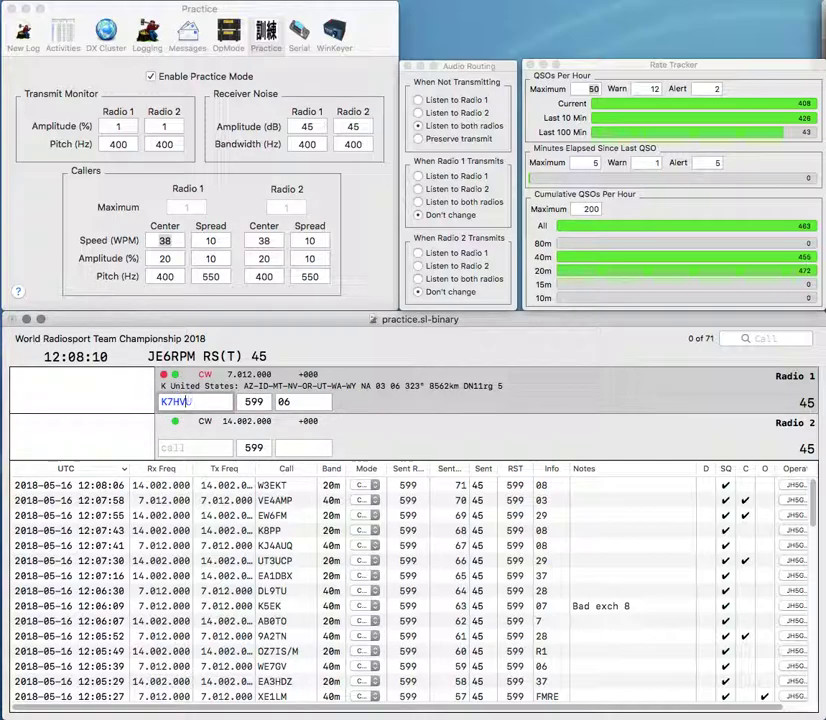
Step: Answer the partial call AM on Radio 2, and log K7HV on Radio 1
{"action": "type", "text": "A"}
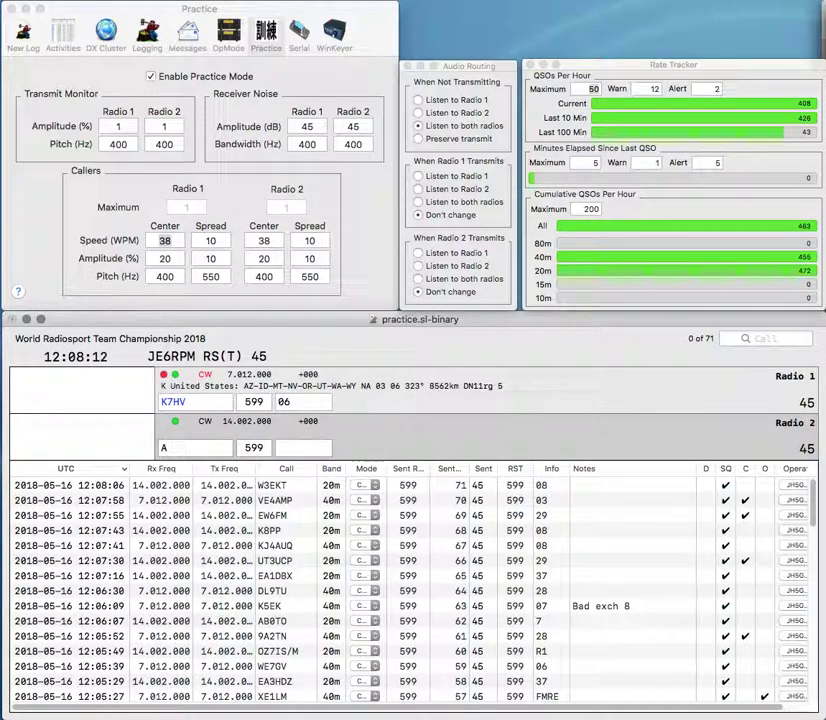
{"action": "type", "text": "M"}
{"action": "key", "text": "Return"}
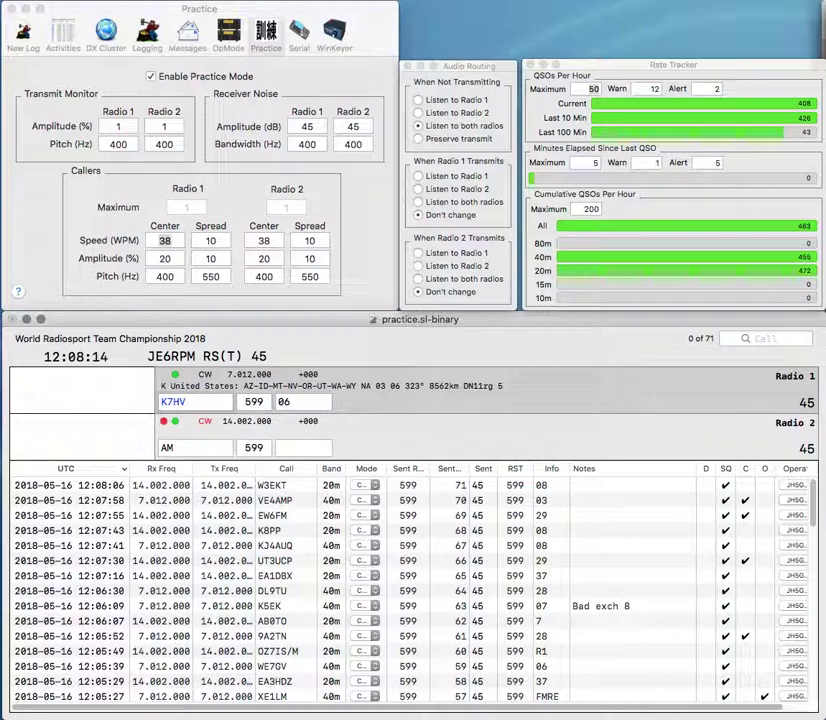
{"action": "key", "text": "Return"}
{"action": "type", "text": "K"}
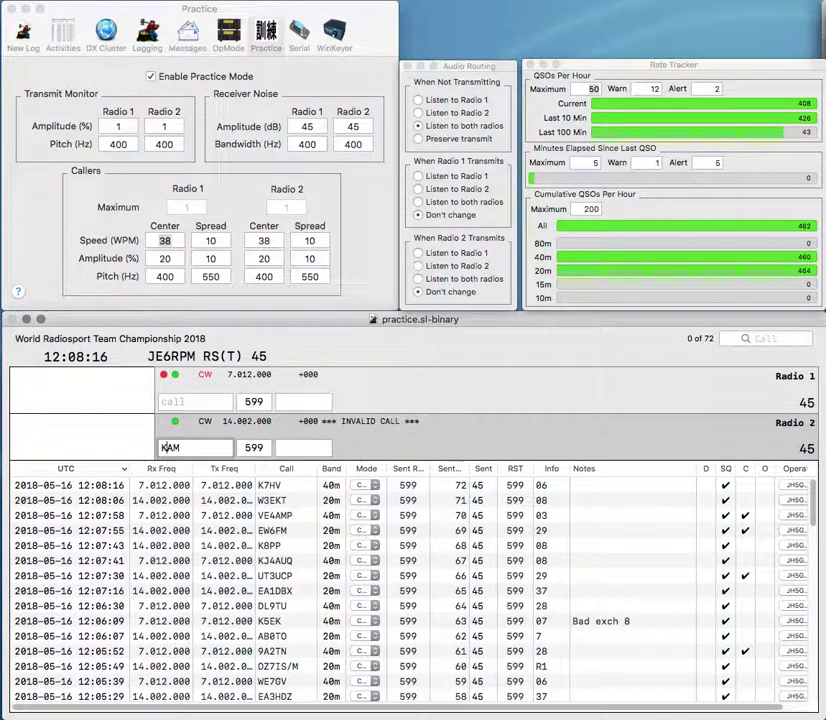
{"action": "type", "text": "6"}
{"action": "key", "text": "Return"}
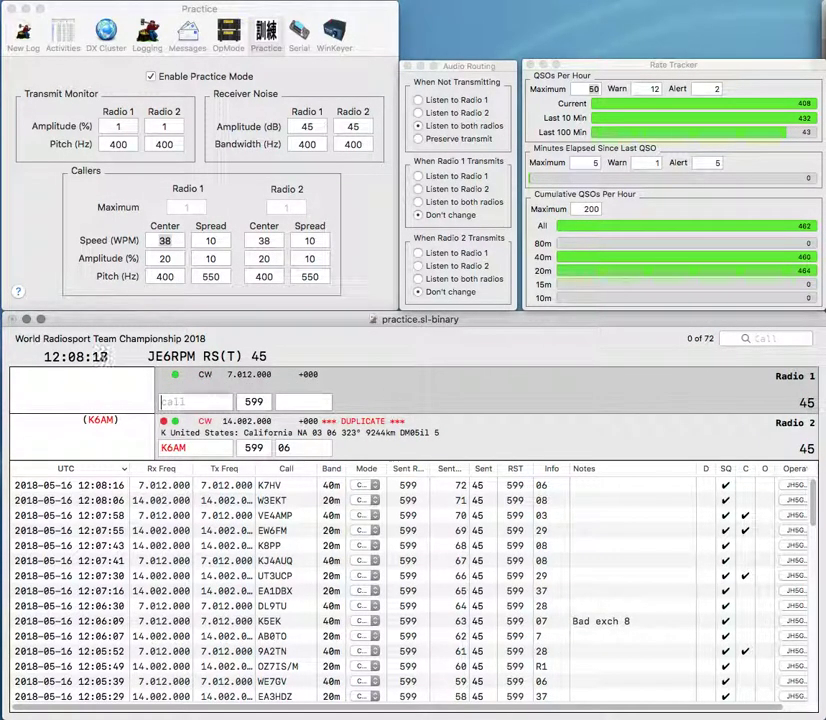
{"action": "type", "text": "9"}
{"action": "key", "text": "BackSpace"}
{"action": "type", "text": "HQ8N6"}
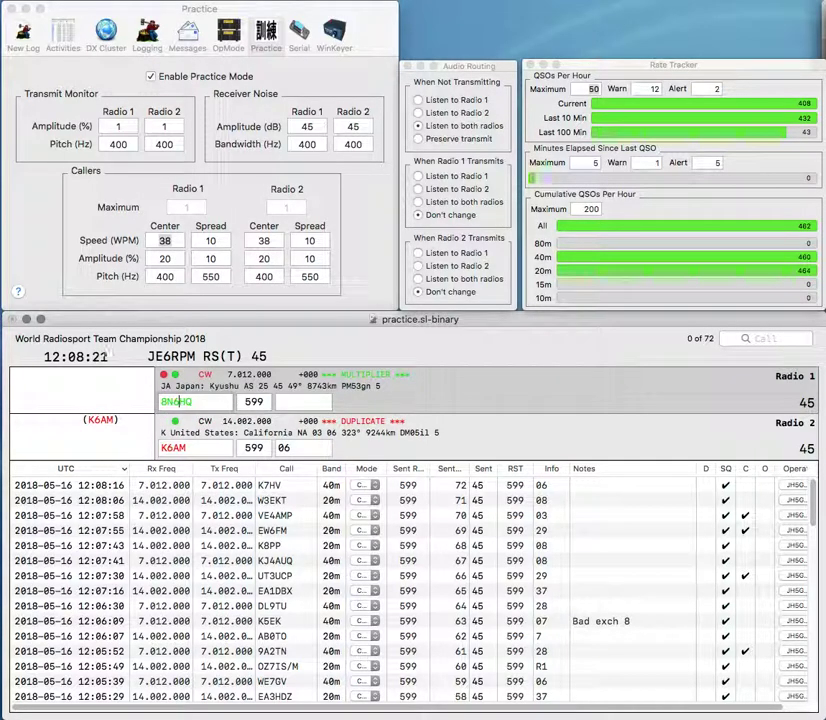
{"action": "key", "text": "Return"}
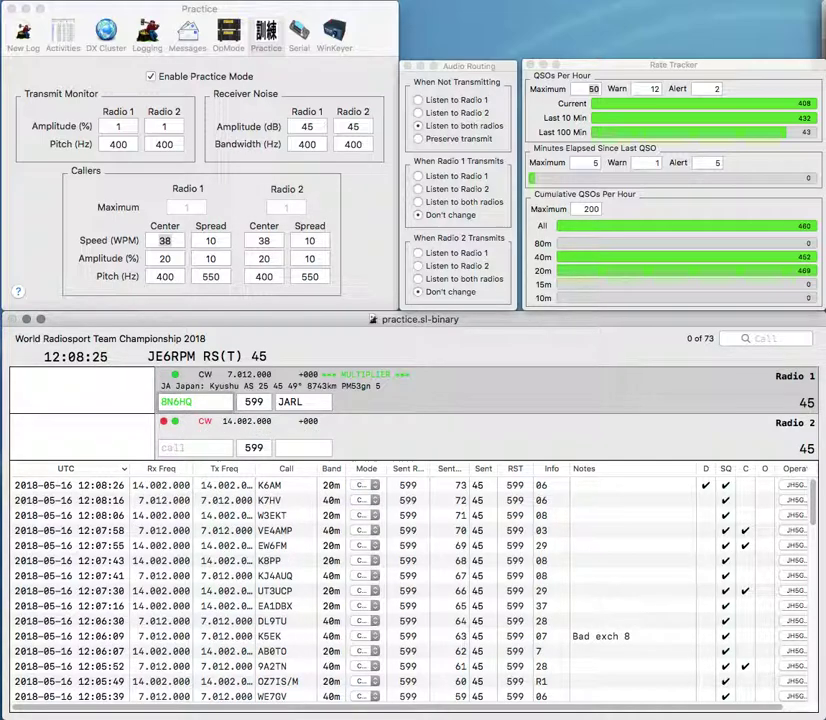
Step: Correct the Radio 1 call to 8N8HQ, and answer DH6RS on Radio 2
{"action": "key", "text": "BackSpace"}
{"action": "type", "text": "8"}
{"action": "key", "text": "Return"}
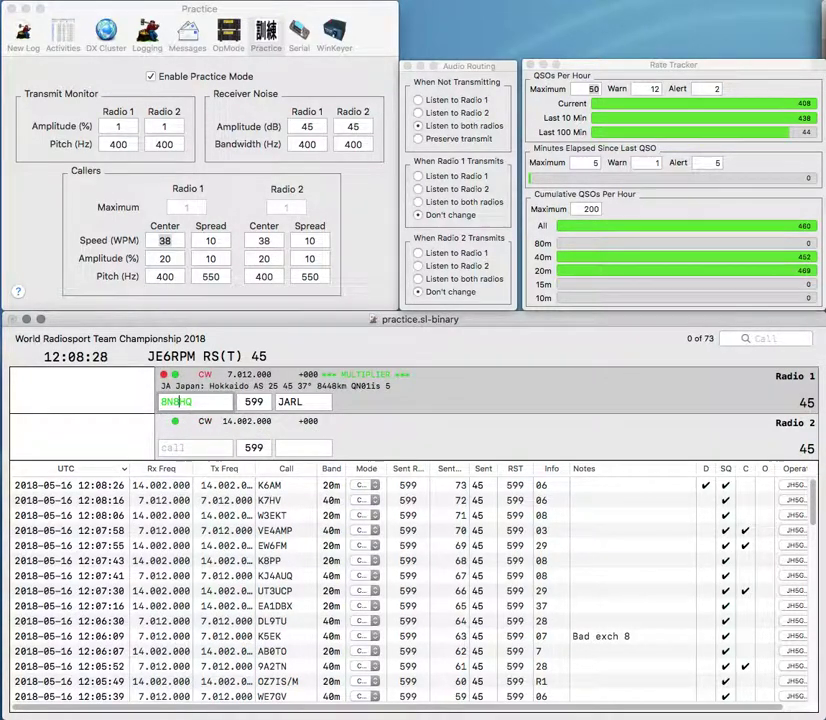
{"action": "type", "text": "DH6"}
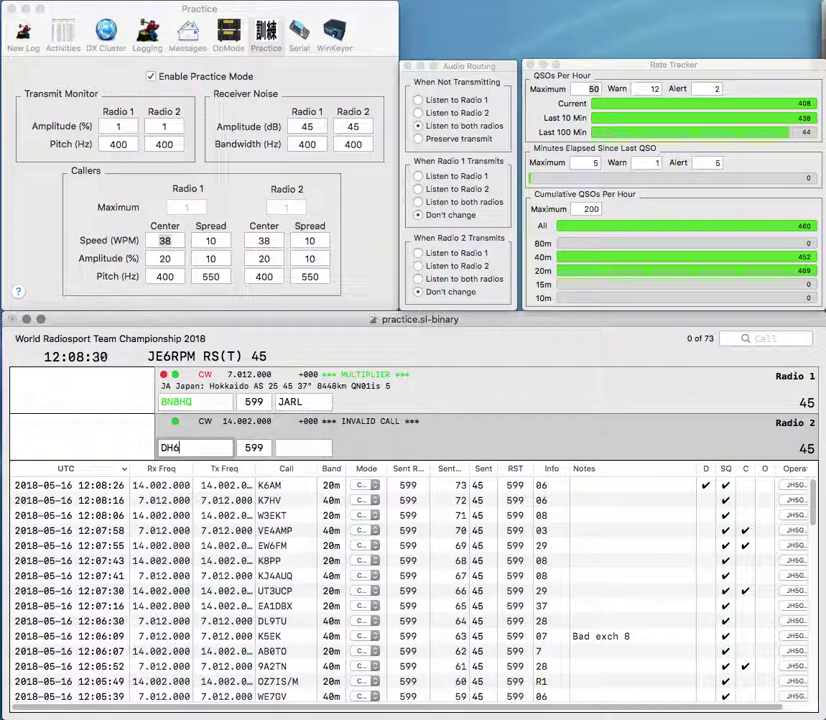
{"action": "type", "text": "RS"}
{"action": "key", "text": "Return"}
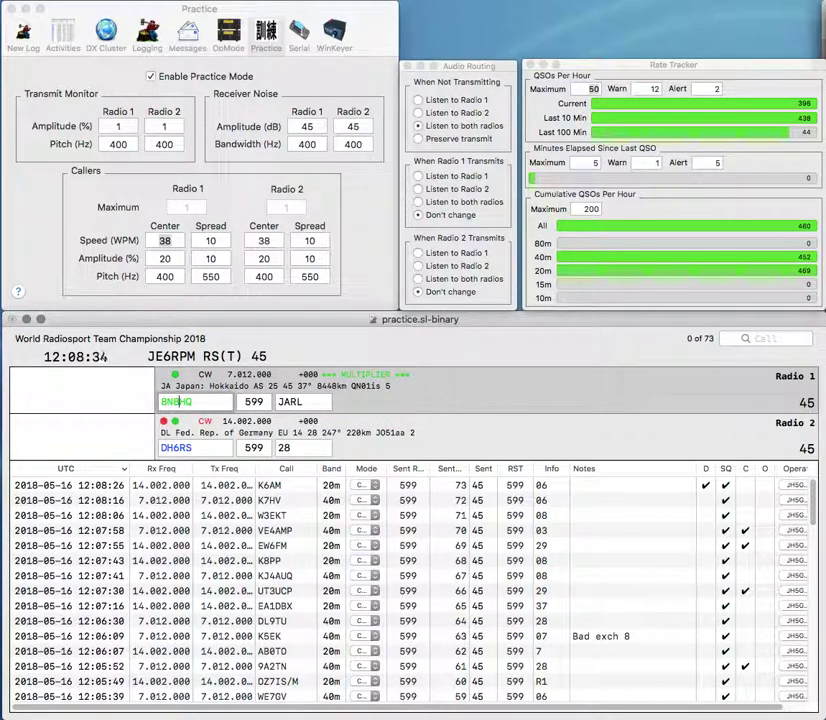
{"action": "key", "text": "Return"}
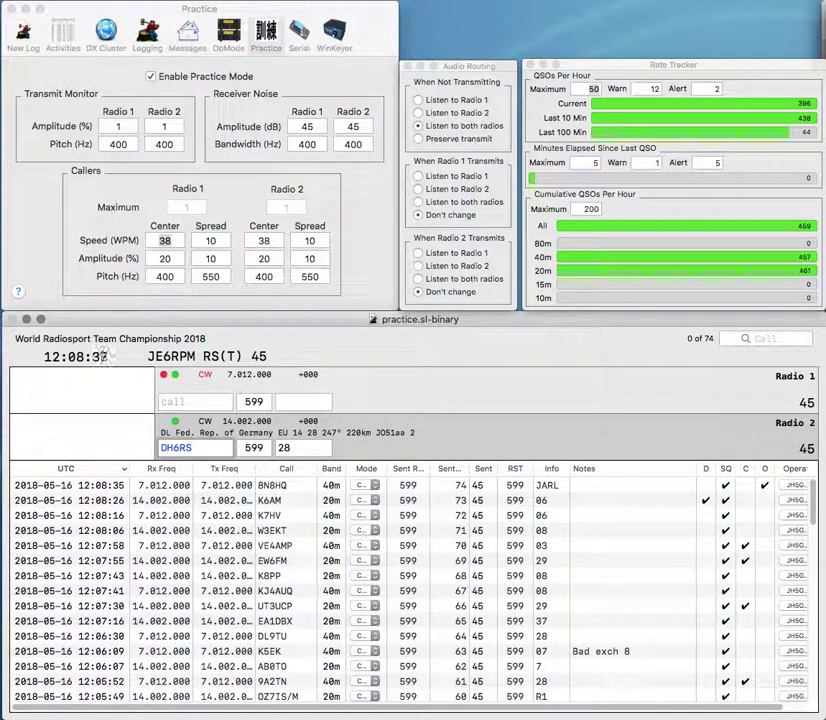
{"action": "key", "text": "Return"}
{"action": "type", "text": "OL5HQ"}
{"action": "key", "text": "Return"}
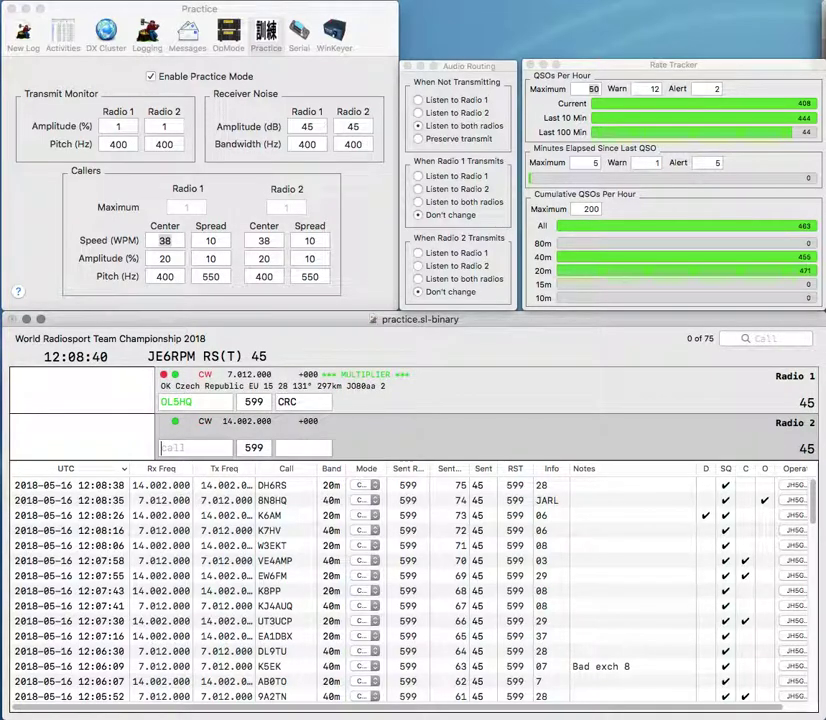
{"action": "type", "text": "JA1"}
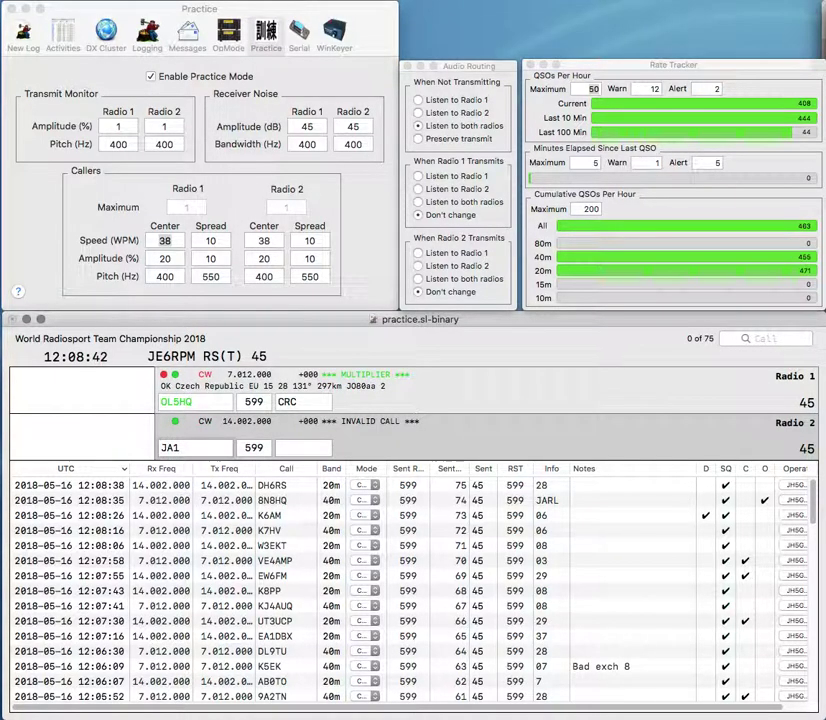
{"action": "type", "text": "PNA"}
{"action": "key", "text": "Return"}
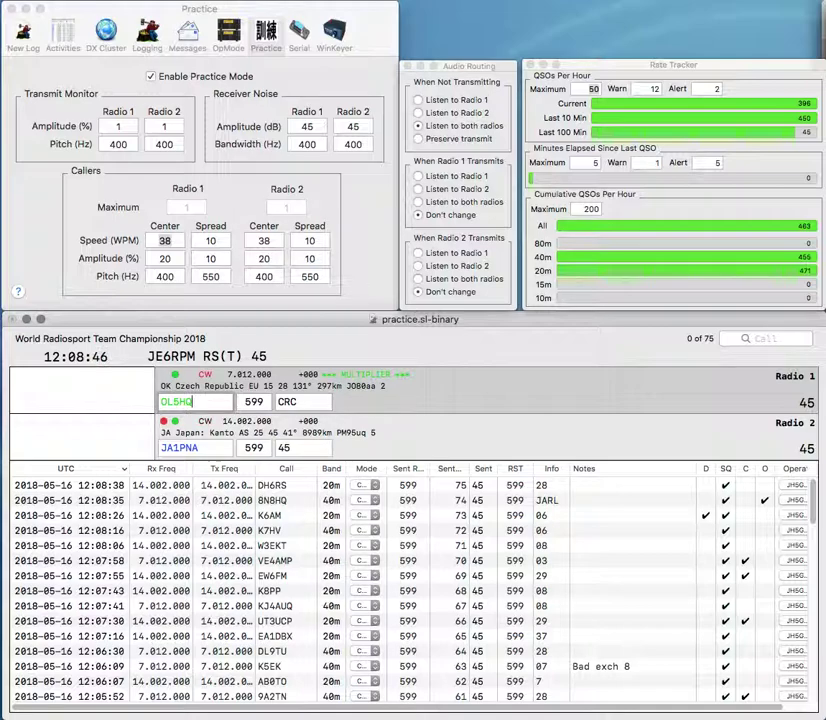
{"action": "key", "text": "Return"}
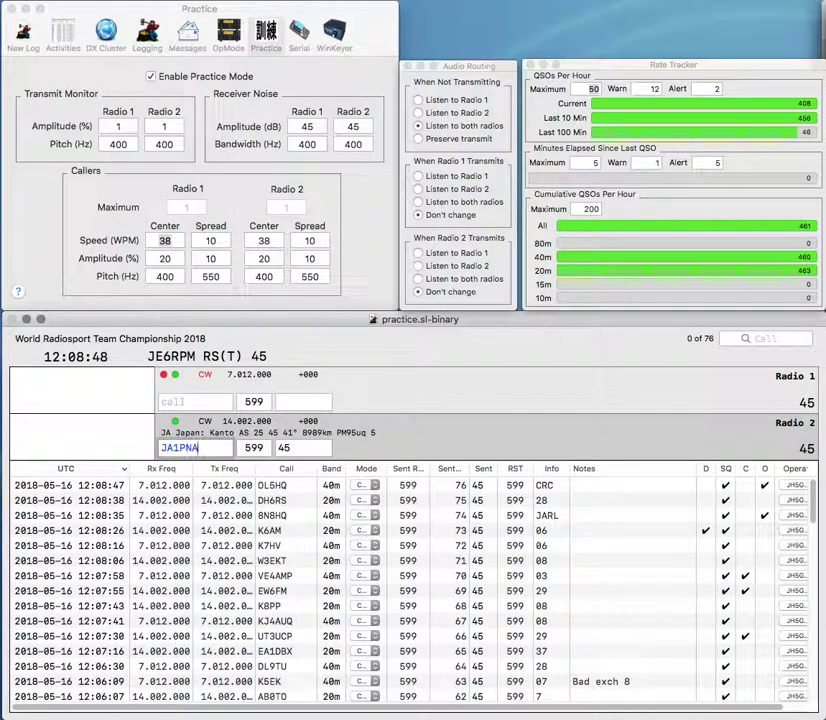
{"action": "key", "text": "Return"}
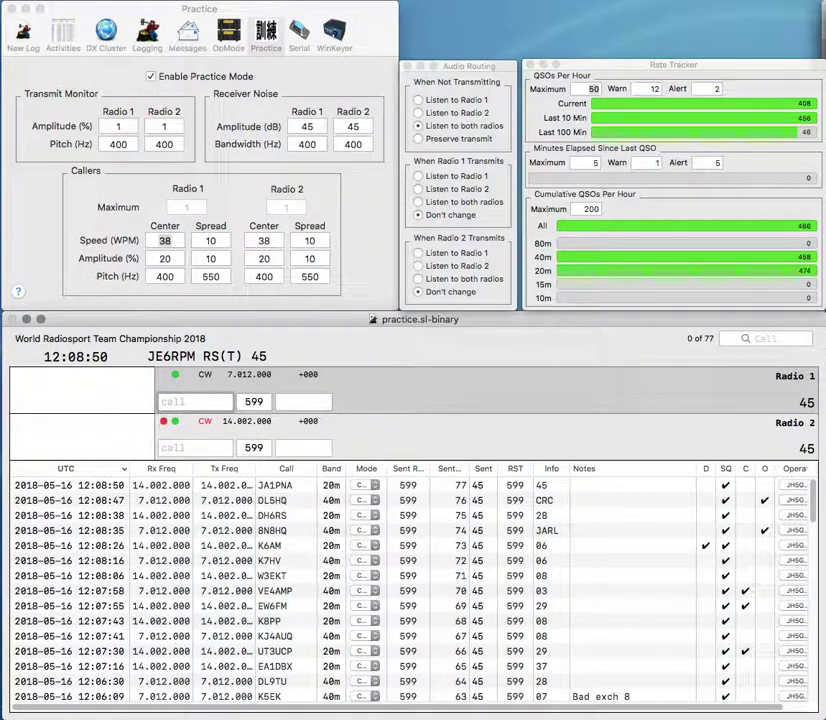
{"action": "type", "text": "K8"}
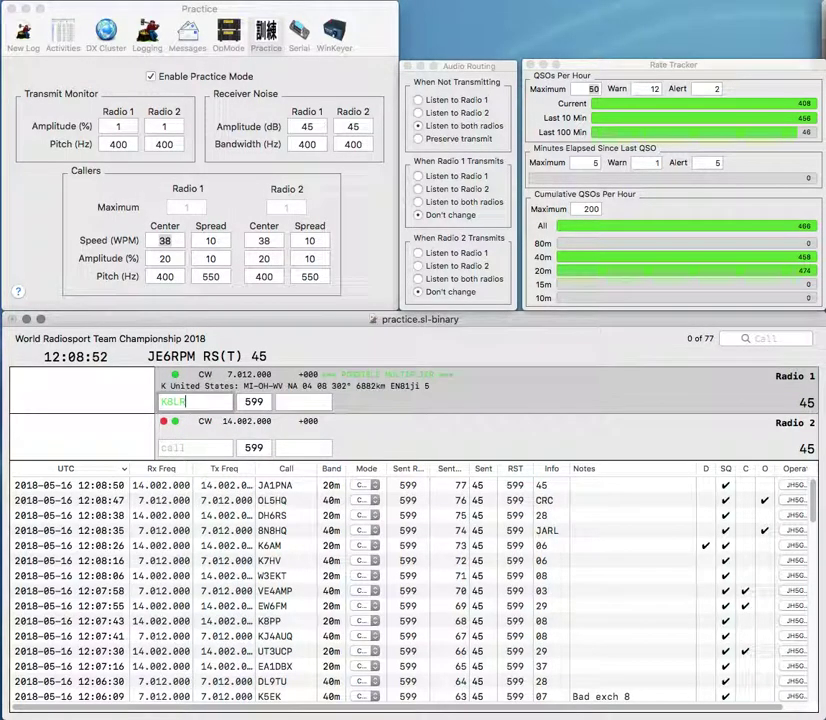
{"action": "type", "text": "RDP"}
{"action": "key", "text": "Return"}
{"action": "type", "text": "USA"}
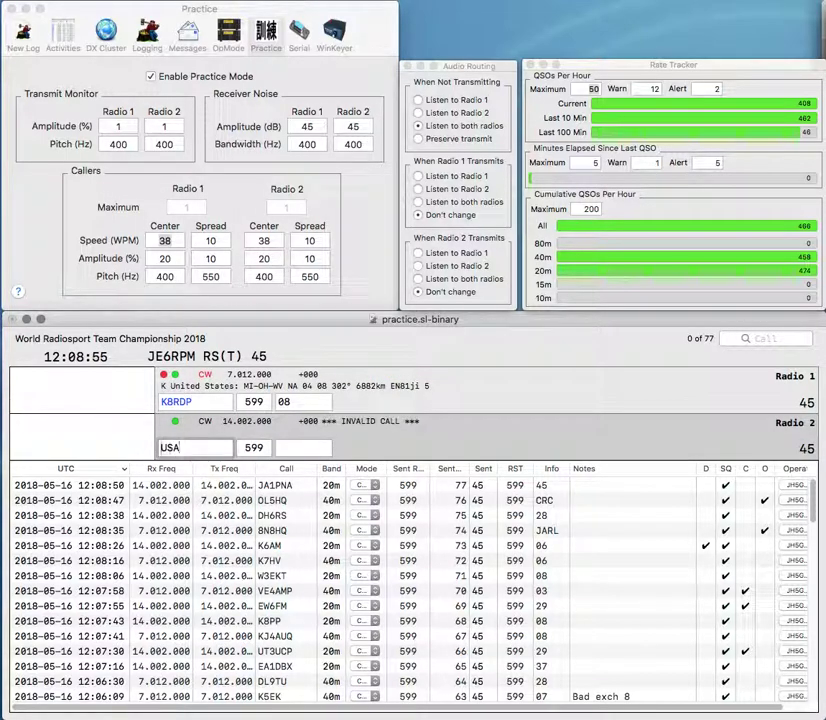
{"action": "key", "text": "Return"}
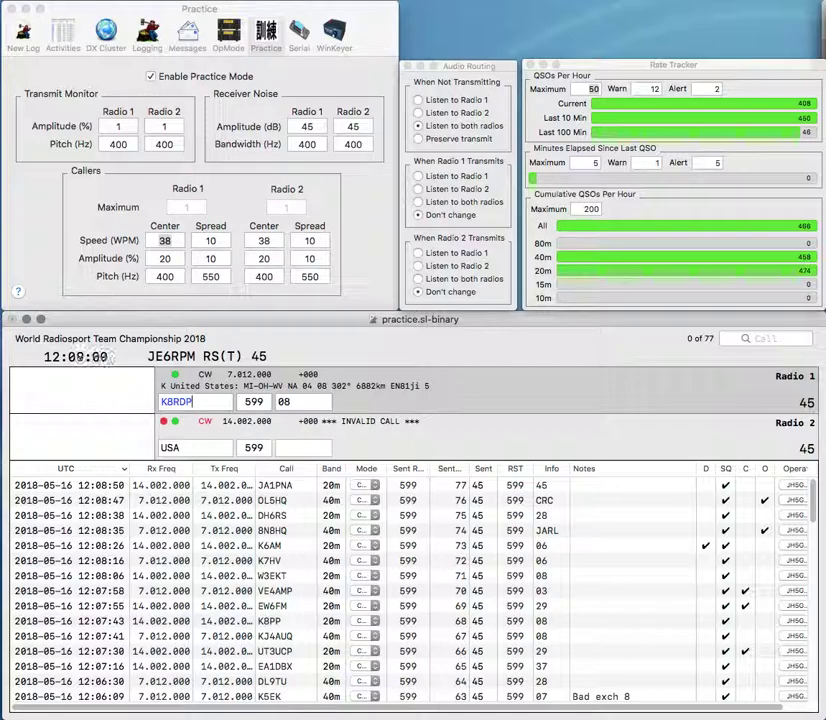
{"action": "key", "text": "BackSpace"}
{"action": "type", "text": "J"}
{"action": "key", "text": "grave"}
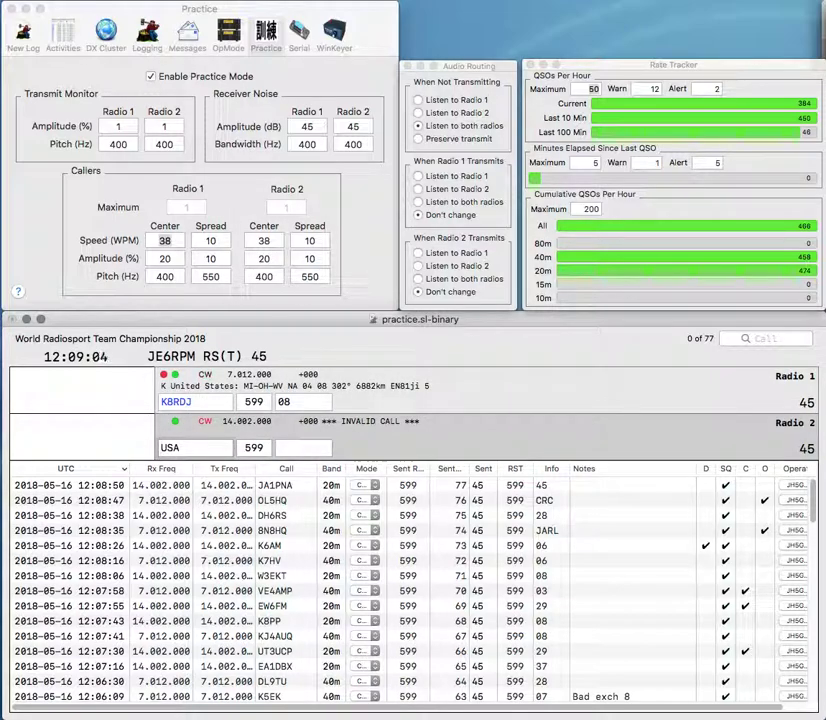
{"action": "key", "text": "Return"}
{"action": "type", "text": "OK1"}
{"action": "key", "text": "grave"}
{"action": "key", "text": "Return"}
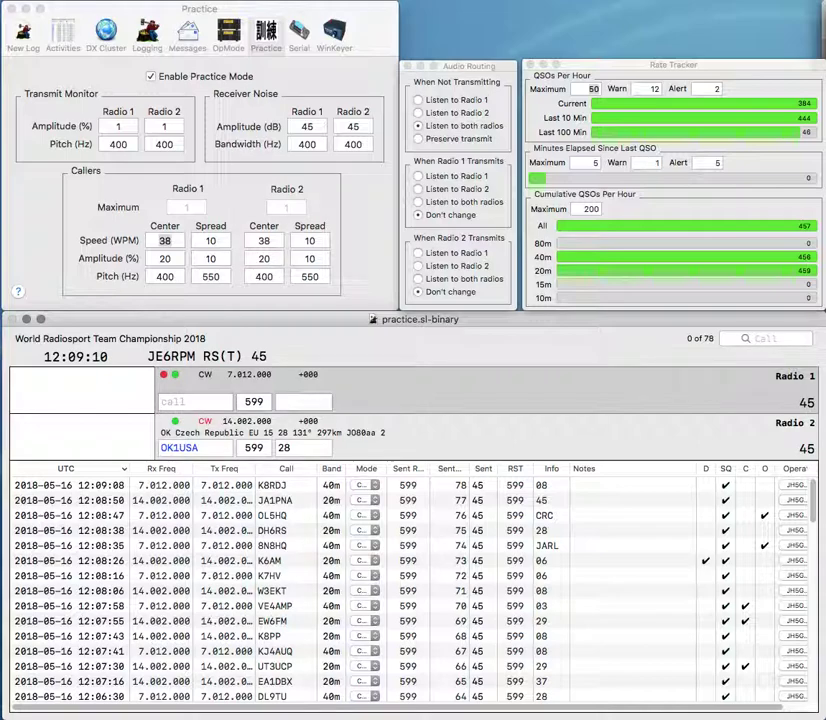
{"action": "type", "text": "KB5AEB"}
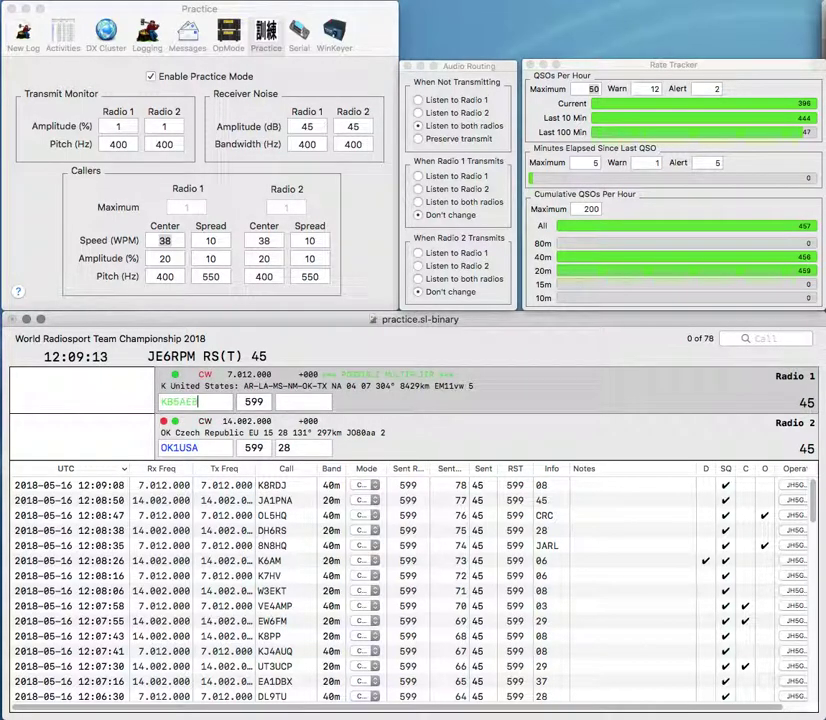
{"action": "key", "text": "Return"}
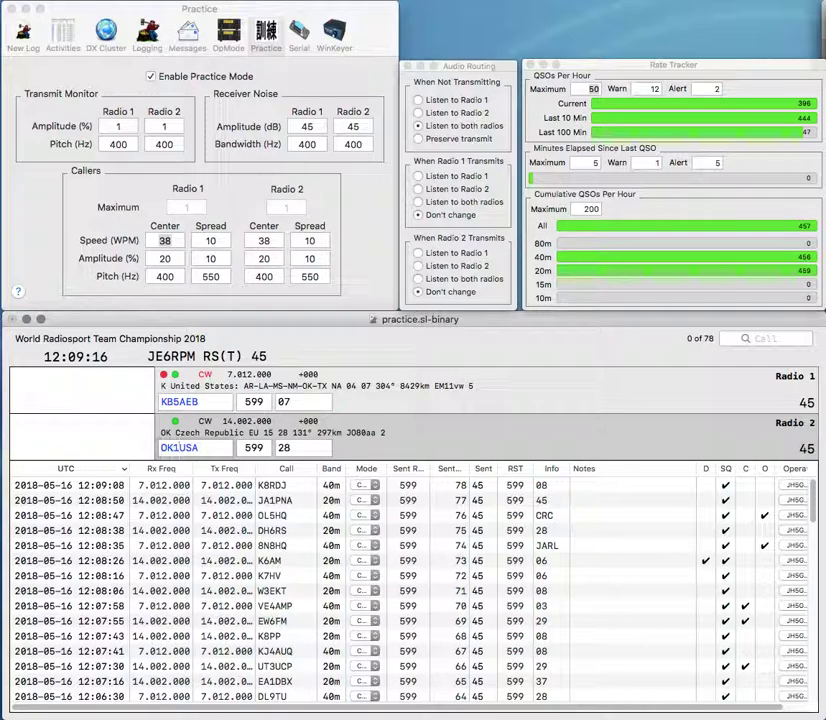
{"action": "left_click", "coordinate": [198, 448]}
{"action": "key", "text": "Return"}
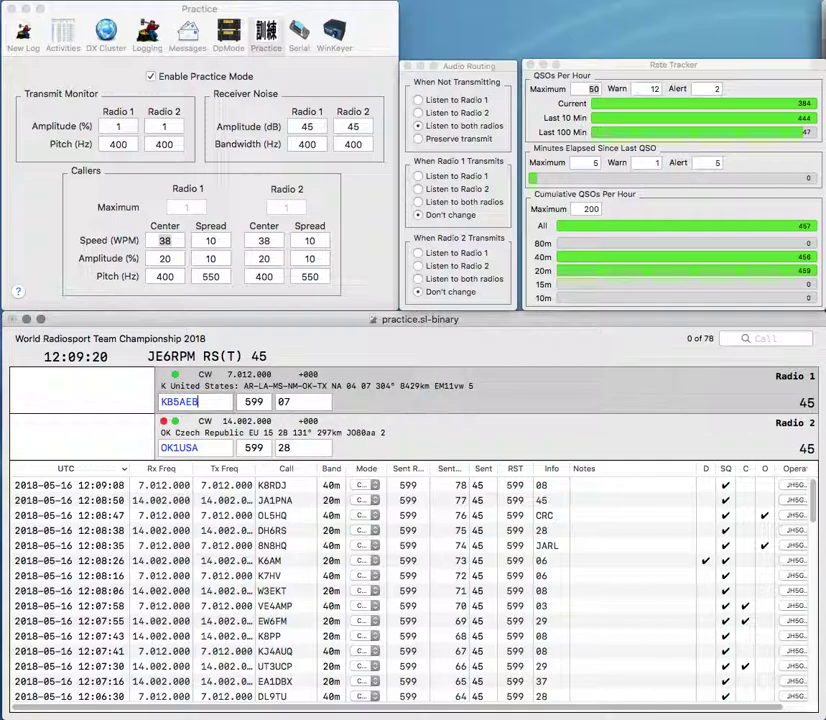
{"action": "key", "text": "Return"}
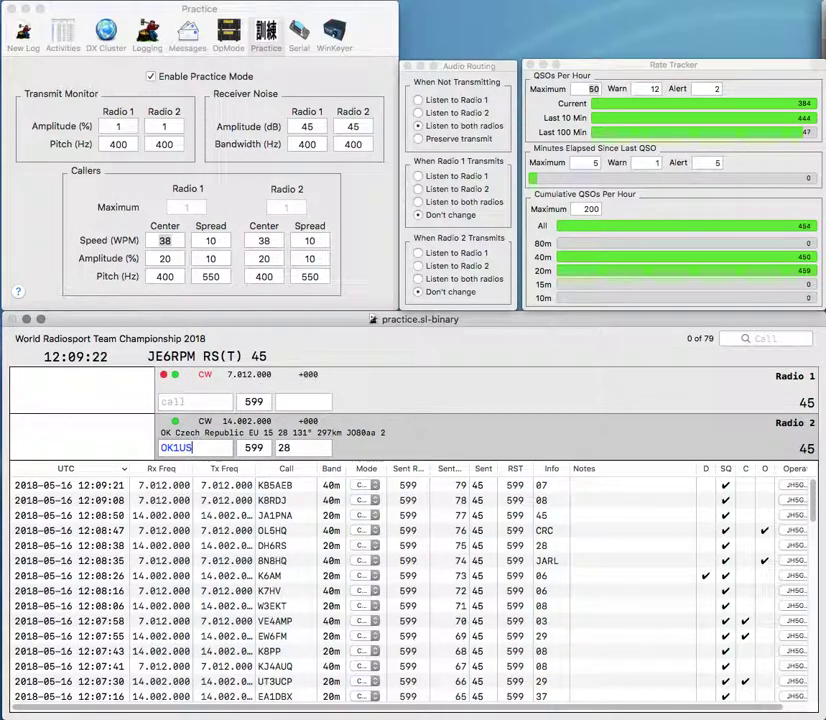
{"action": "key", "text": "Return"}
{"action": "type", "text": "KG5CIJ"}
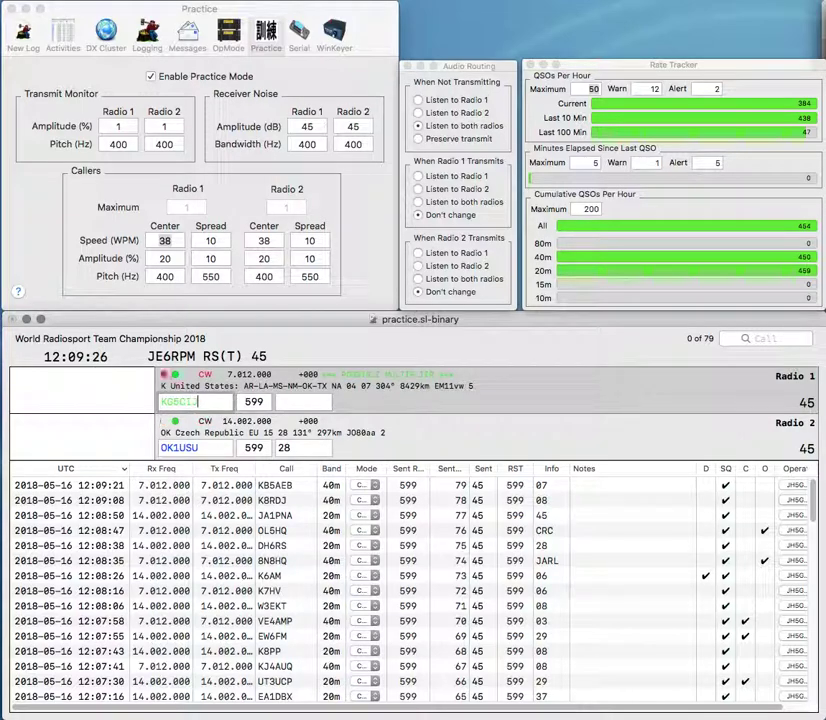
{"action": "key", "text": "Return"}
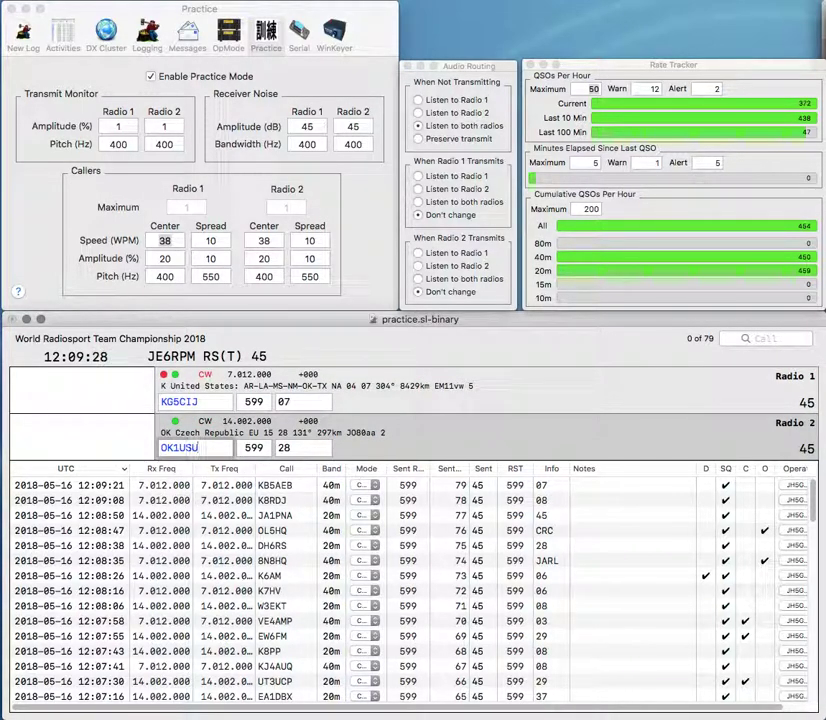
Step: Log the OK1USU contact on Radio 2 and the KG5CIJ contact on Radio 1
{"action": "key", "text": "Return"}
{"action": "key", "text": "Return"}
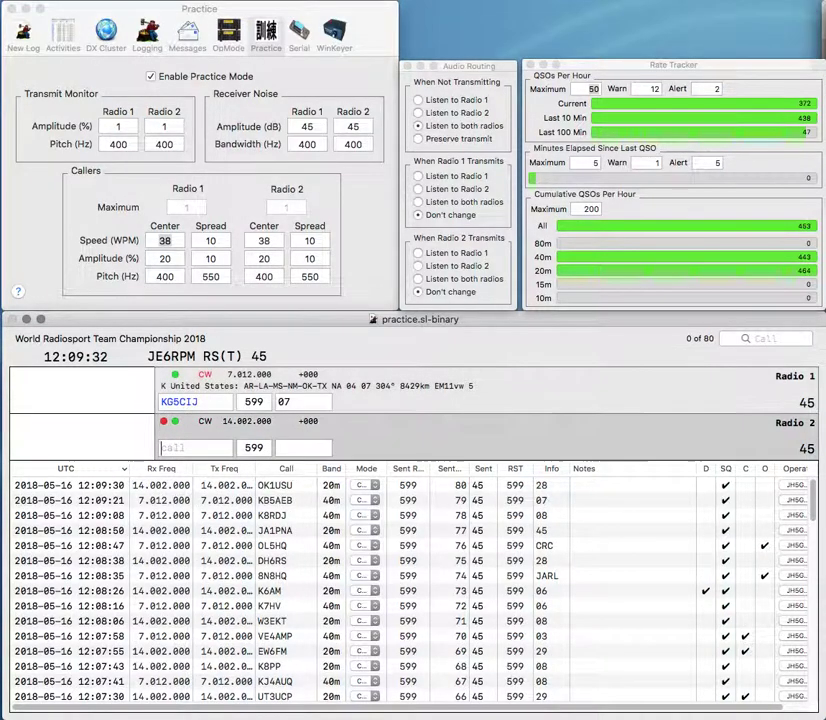
{"action": "key", "text": "Return"}
Step: Answer OH1MA on Radio 2 and SN1A on Radio 1
{"action": "type", "text": "OH"}
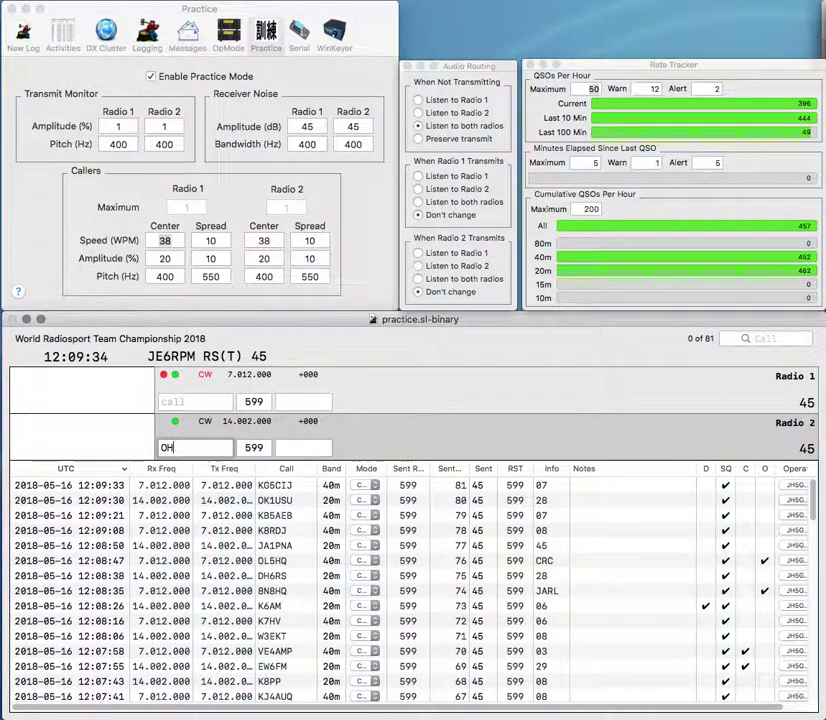
{"action": "type", "text": "1MASN1A"}
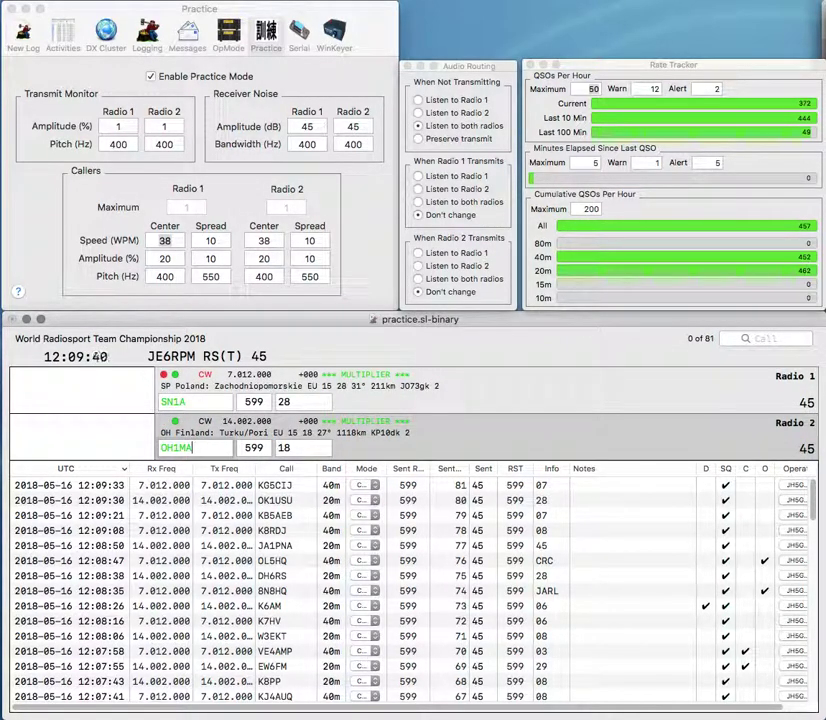
{"action": "key", "text": "Return"}
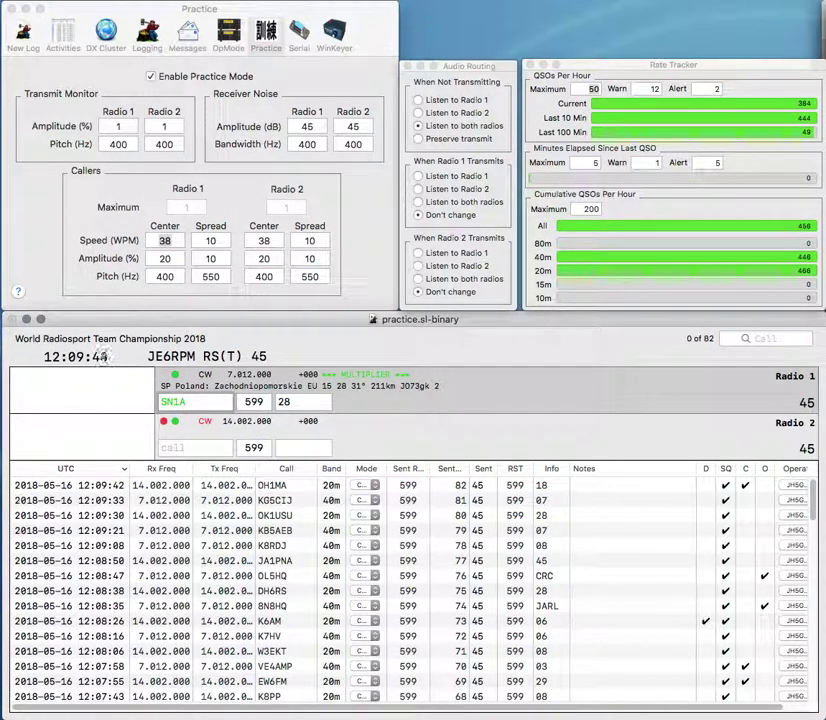
{"action": "key", "text": "Return"}
{"action": "type", "text": "NTM17PG"}
{"action": "key", "text": "Home"}
{"action": "key", "text": "Delete"}
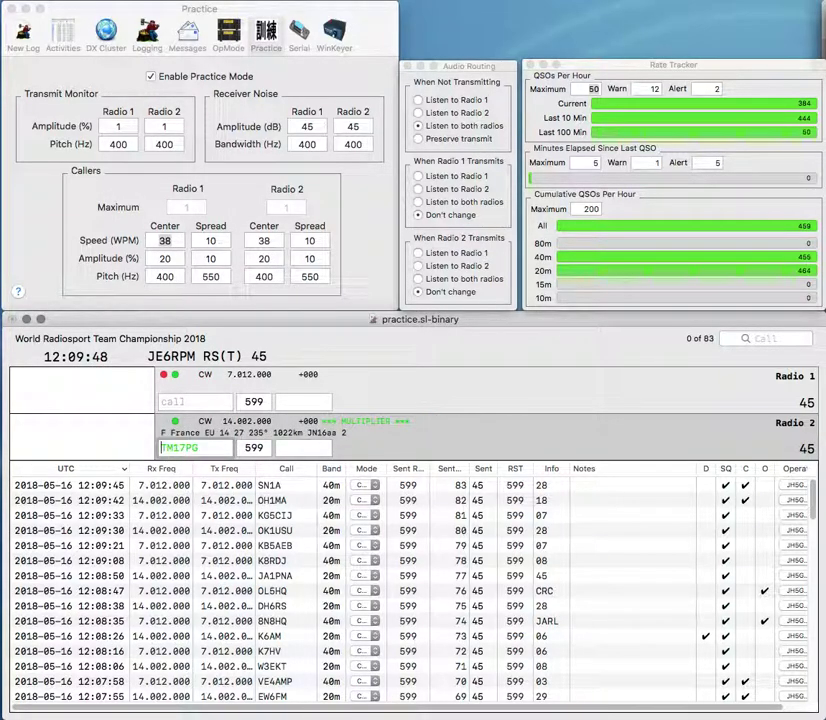
{"action": "key", "text": "Return"}
Step: Answer the partial call EJD on Radio 1, and correct the Radio 2 call to TM17PGM
{"action": "type", "text": "EJD"}
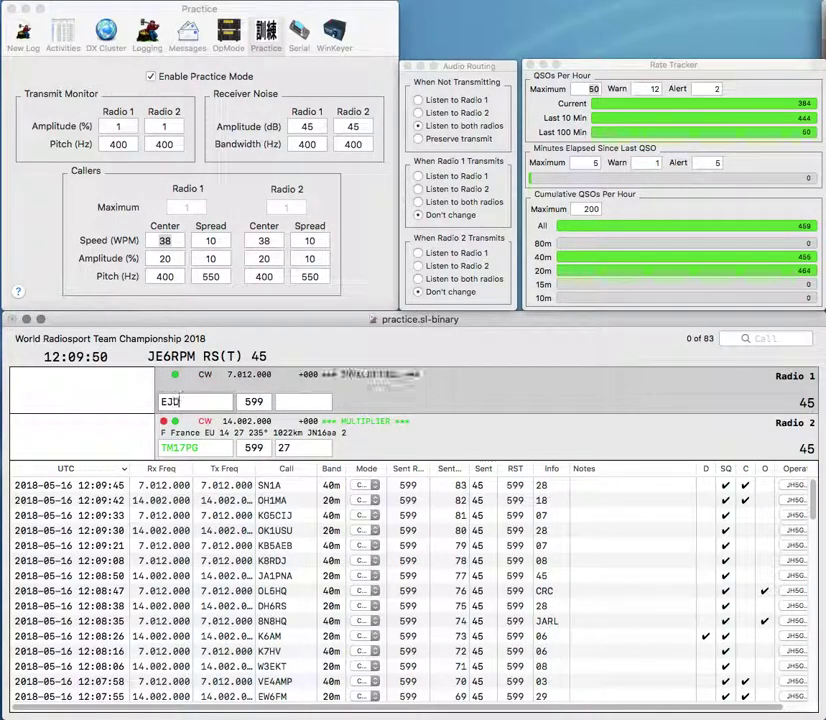
{"action": "key", "text": "Return"}
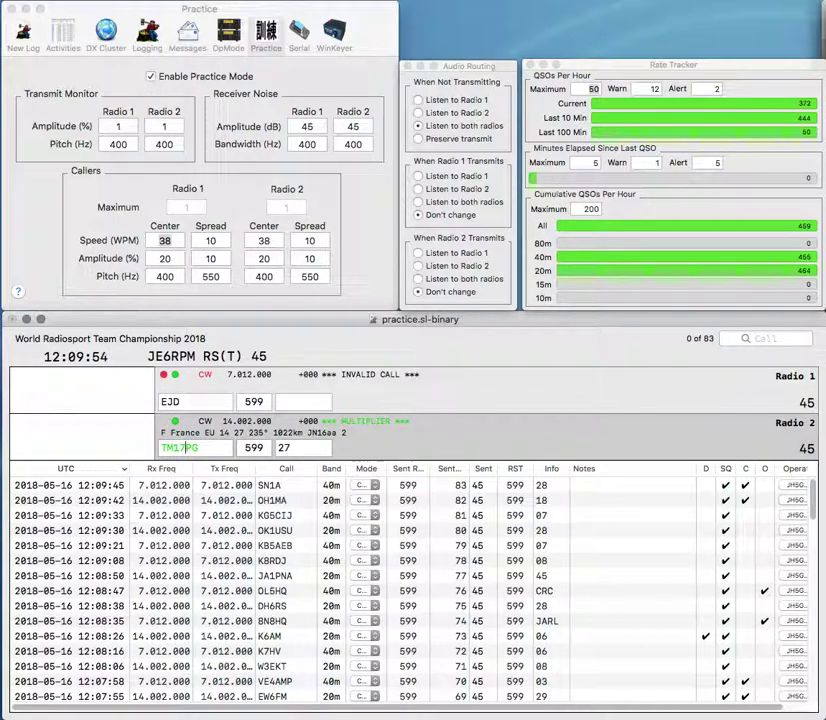
{"action": "type", "text": "M"}
{"action": "key", "text": "Return"}
Step: Log the TM17PGM contact on Radio 2
{"action": "left_click", "coordinate": [195, 401]}
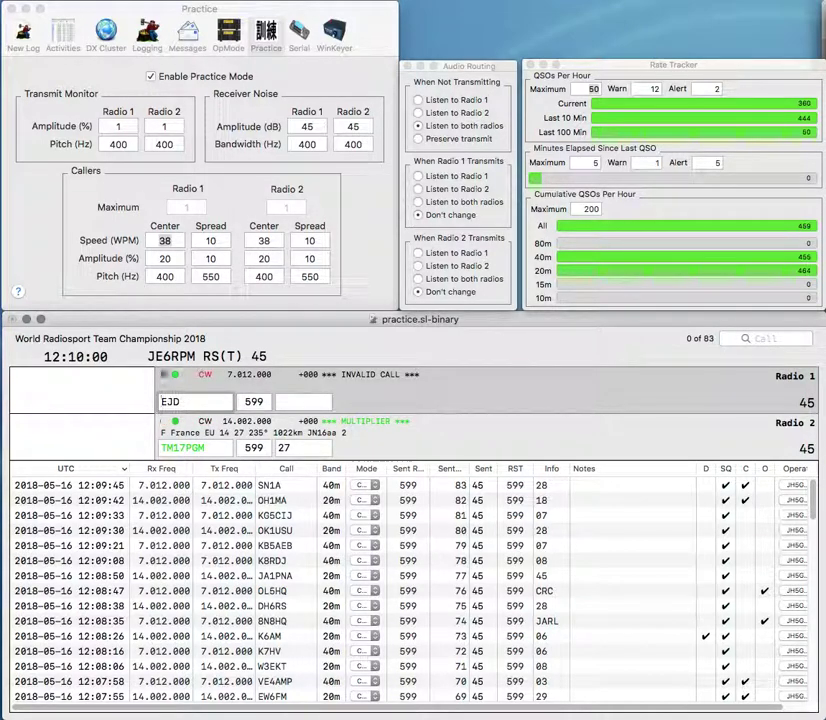
{"action": "left_click", "coordinate": [204, 448]}
{"action": "left_click", "coordinate": [181, 402]}
{"action": "left_click", "coordinate": [204, 448]}
{"action": "key", "text": "Return"}
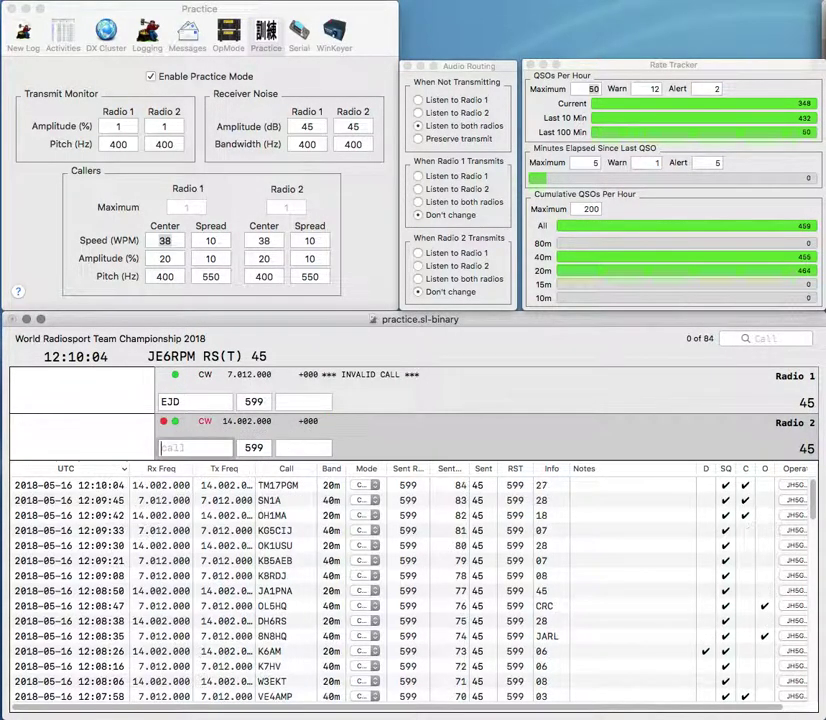
{"action": "type", "text": "SV1"}
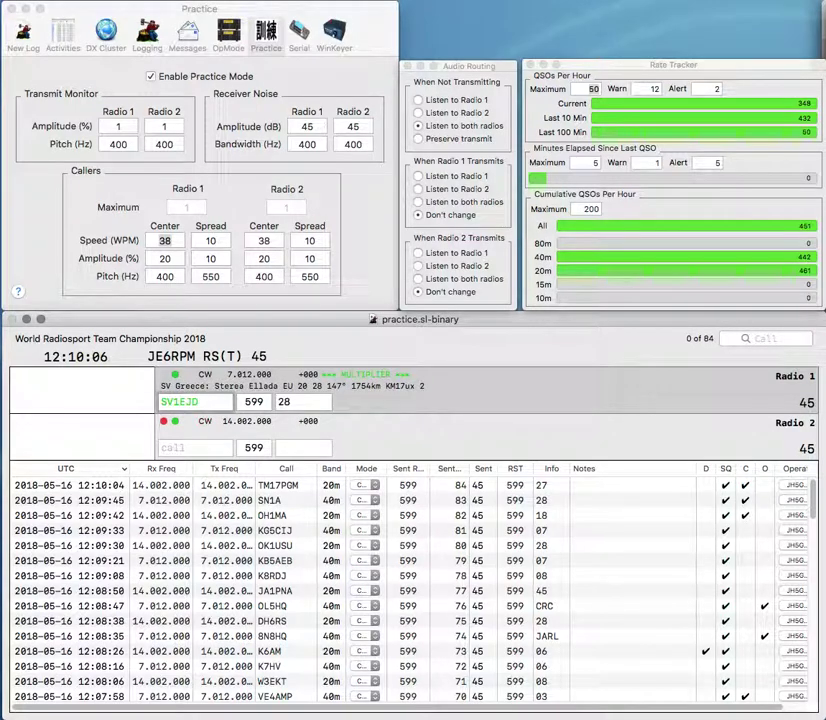
{"action": "key", "text": "Return"}
{"action": "type", "text": "OY1"}
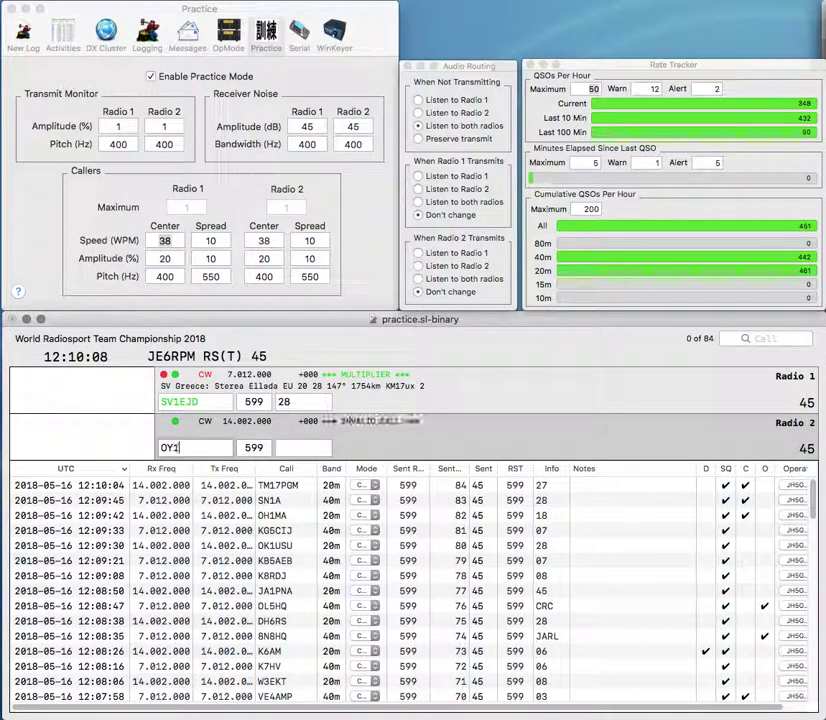
{"action": "type", "text": "CT"}
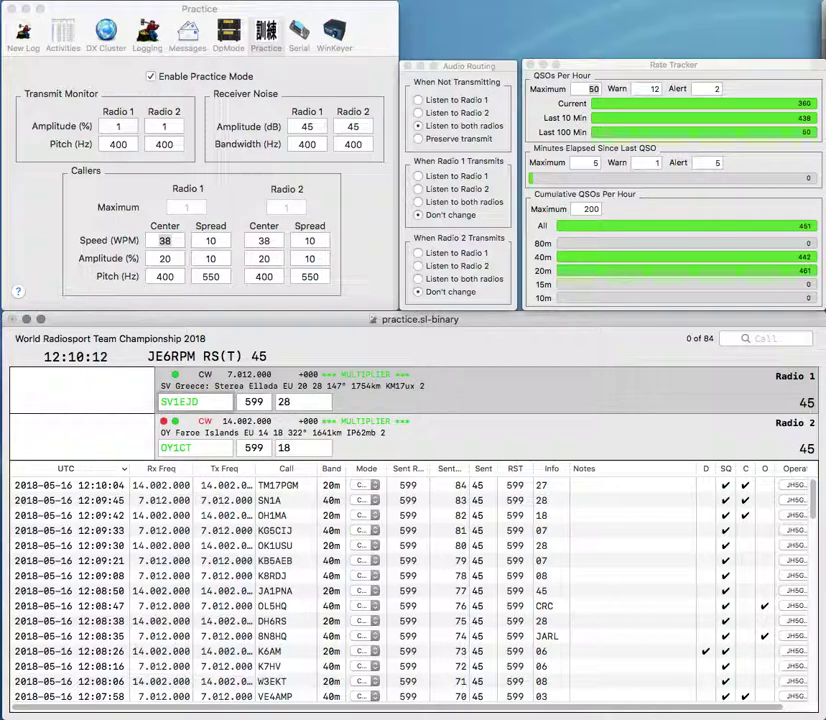
{"action": "key", "text": "Return"}
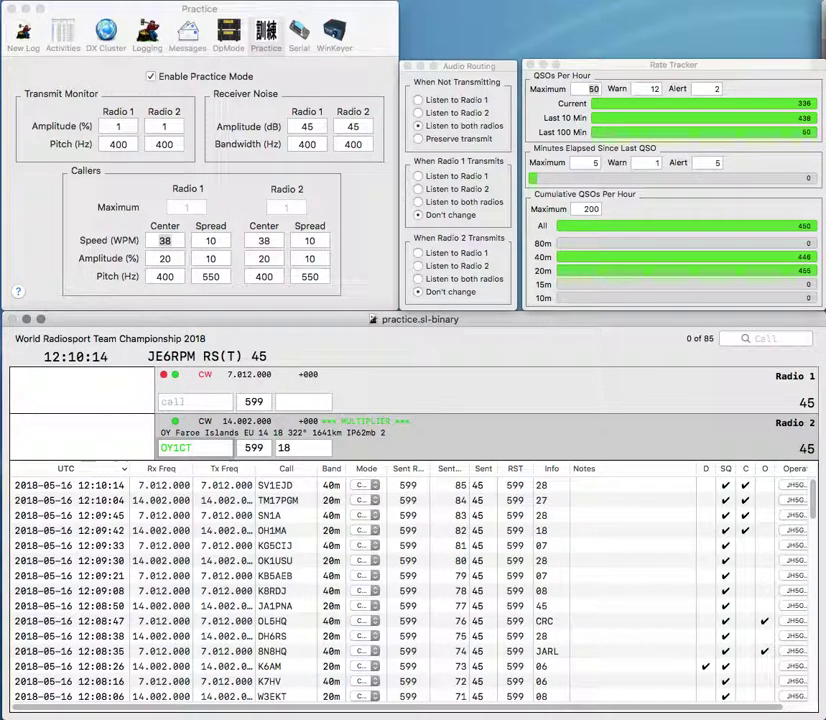
{"action": "key", "text": "Tab"}
{"action": "type", "text": "FRA"}
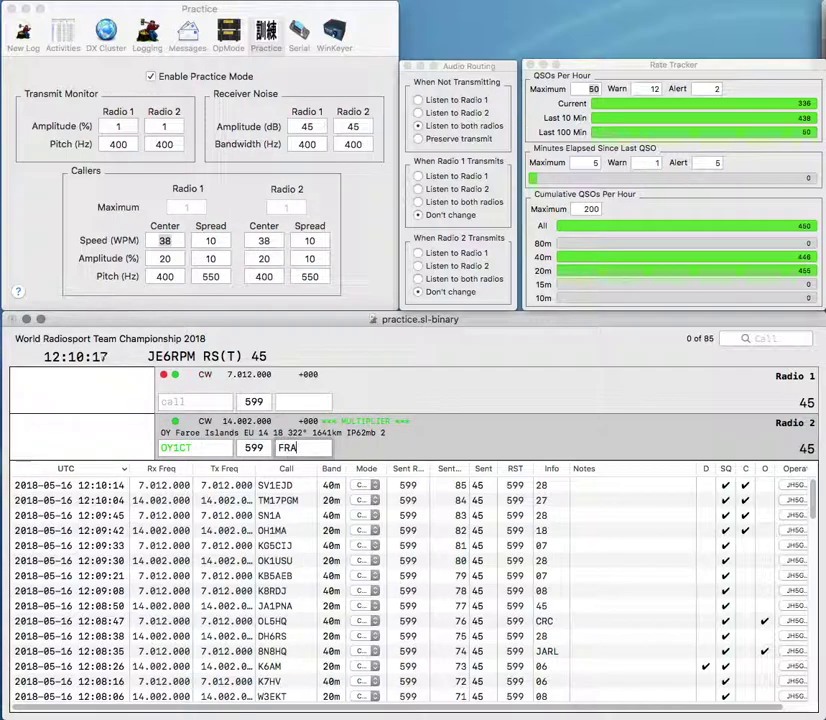
{"action": "key", "text": "Return"}
Step: Answer and log SP4TB on Radio 1 and RA3QH on Radio 2
{"action": "type", "text": "SP4TB"}
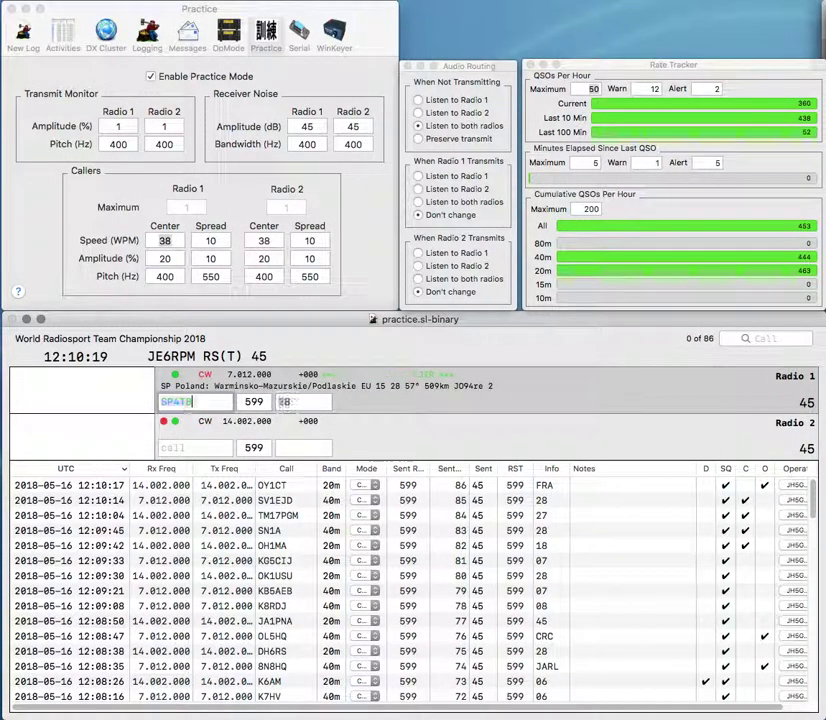
{"action": "key", "text": "Return"}
{"action": "type", "text": "R"}
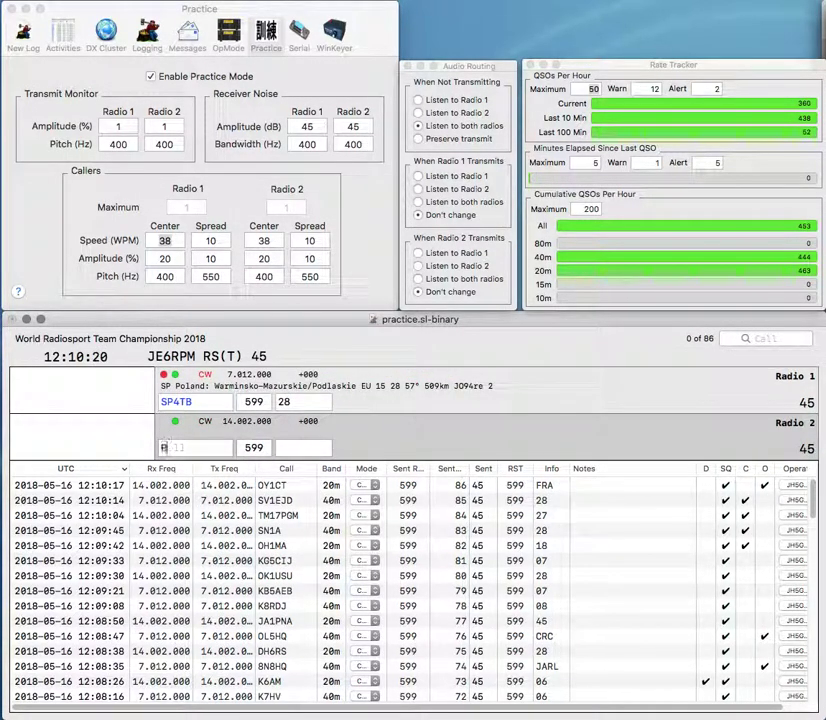
{"action": "type", "text": "A3QH"}
{"action": "key", "text": "Return"}
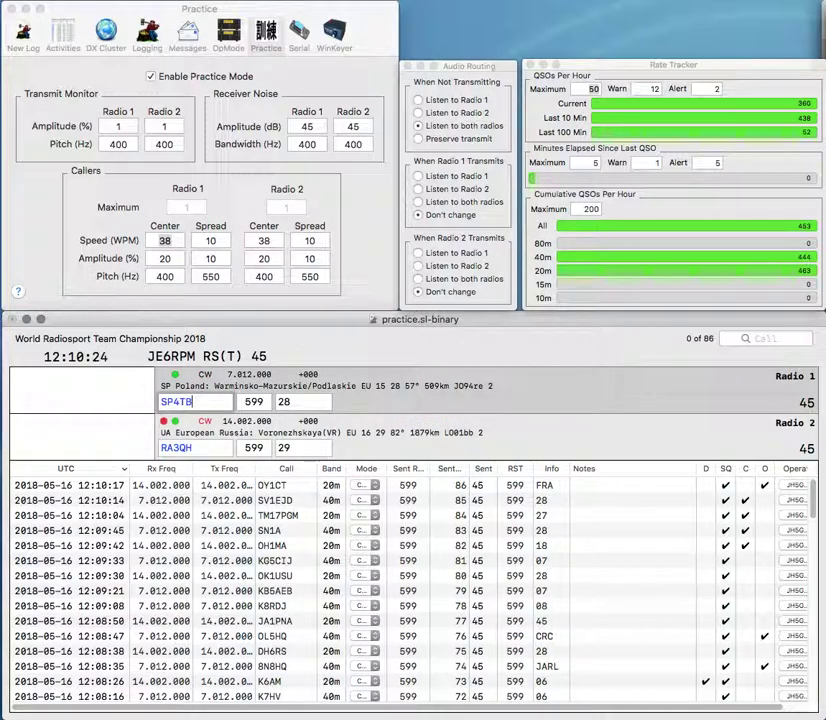
{"action": "key", "text": "Return"}
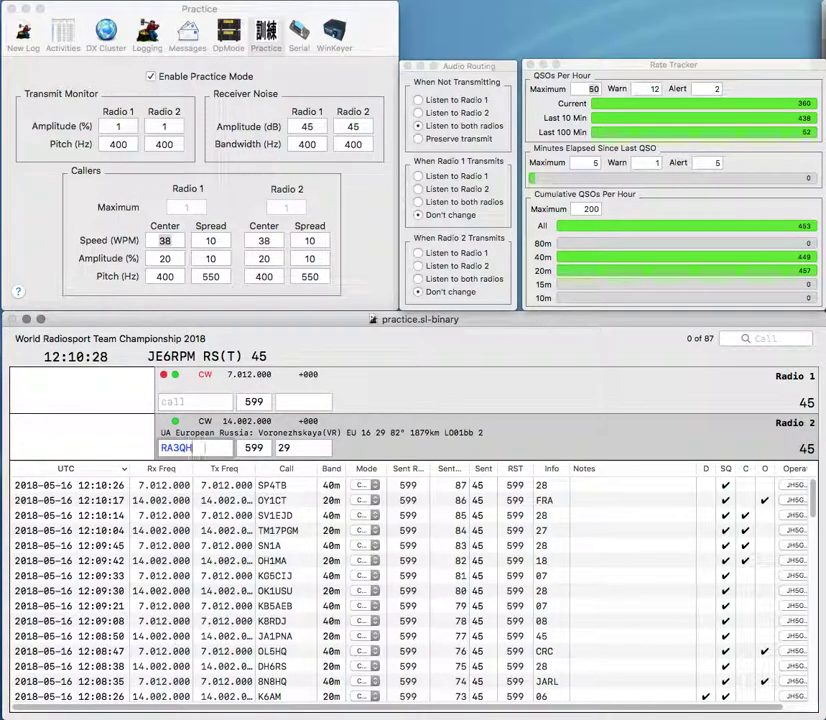
{"action": "key", "text": "Return"}
Step: Answer HU0HS on Radio 1 and correct its call to HU0YS
{"action": "type", "text": "HU"}
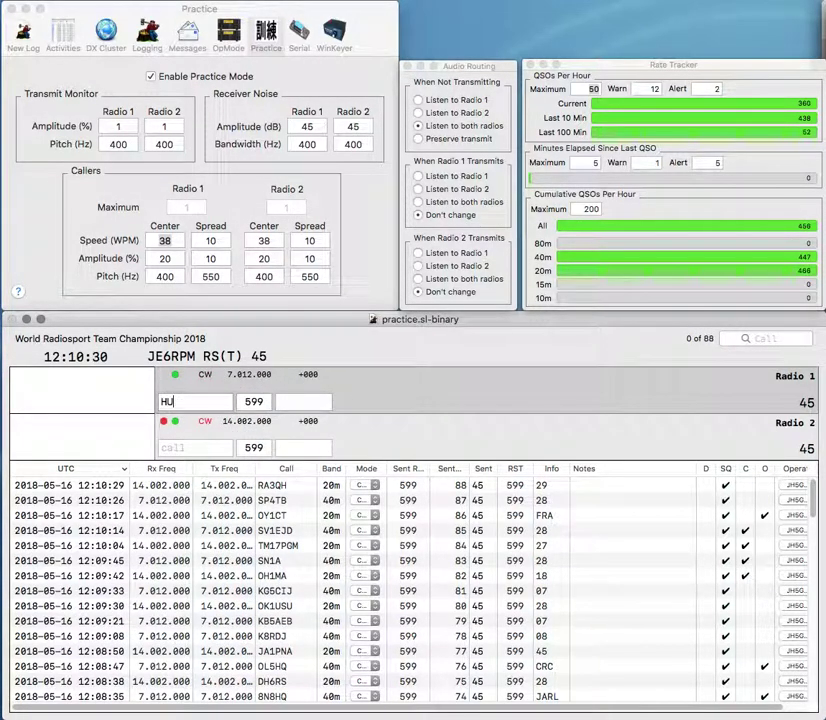
{"action": "type", "text": "0HS"}
{"action": "key", "text": "Return"}
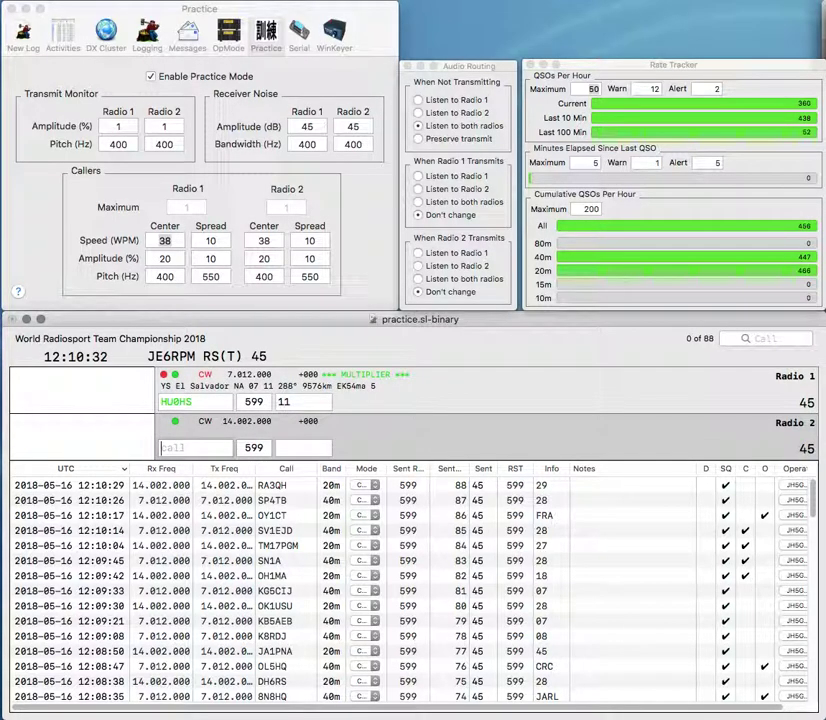
{"action": "key", "text": "Up"}
{"action": "key", "text": "BackSpace"}
{"action": "key", "text": "BackSpace"}
{"action": "type", "text": "YS"}
{"action": "key", "text": "Down"}
{"action": "type", "text": "K9TV"}
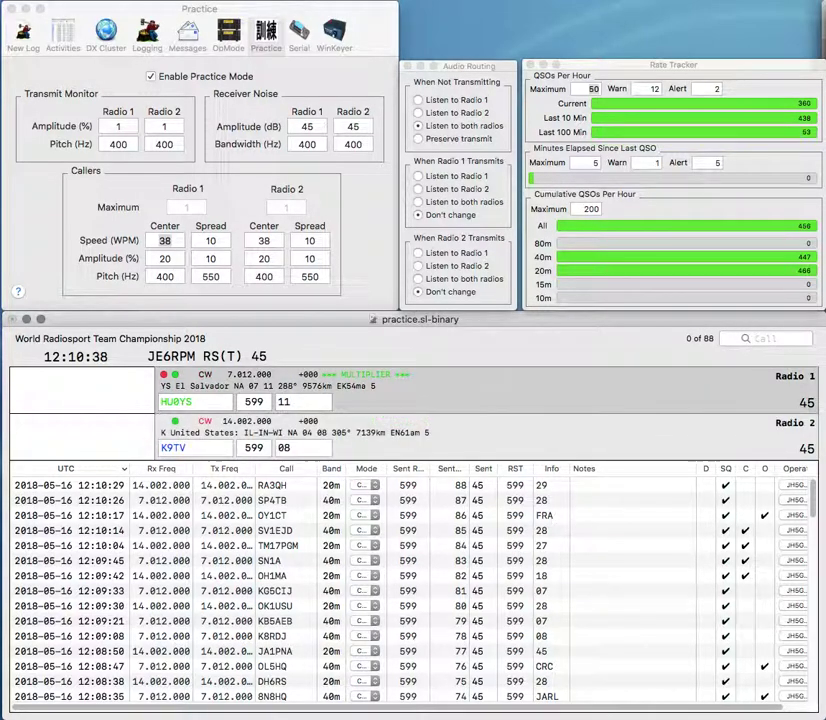
{"action": "key", "text": "Tab"}
{"action": "type", "text": "0"}
{"action": "type", "text": "RAS"}
{"action": "key", "text": "Return"}
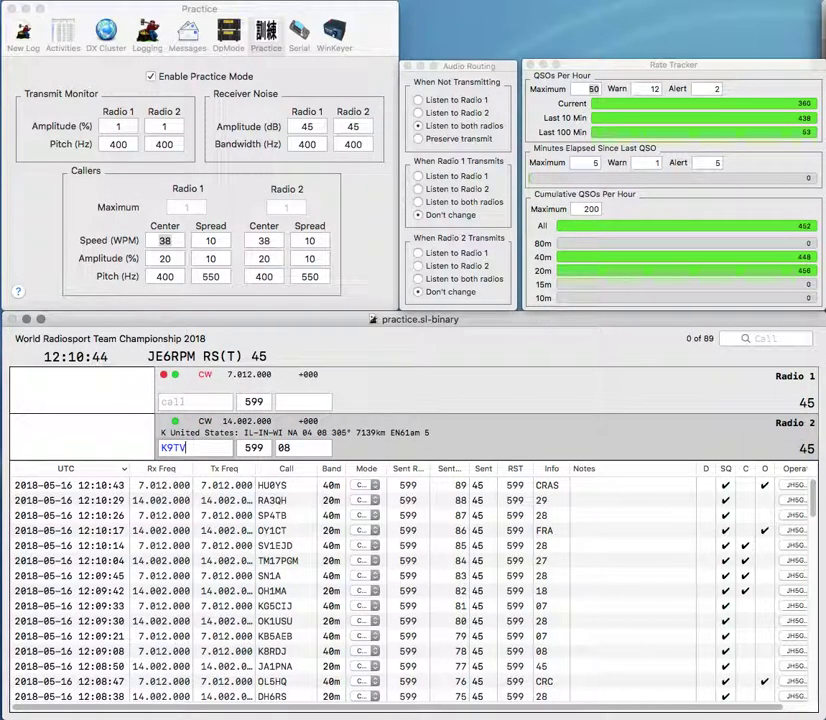
{"action": "key", "text": "Return"}
{"action": "type", "text": "DL5MF"}
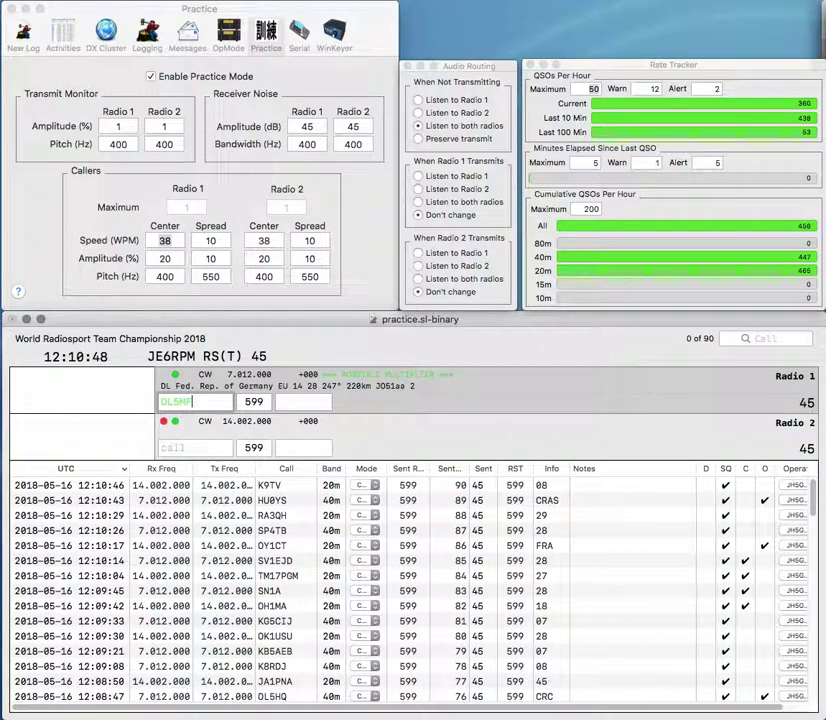
{"action": "type", "text": "W"}
{"action": "key", "text": "Return"}
{"action": "type", "text": "KM4NN"}
{"action": "type", "text": "U"}
{"action": "key", "text": "Return"}
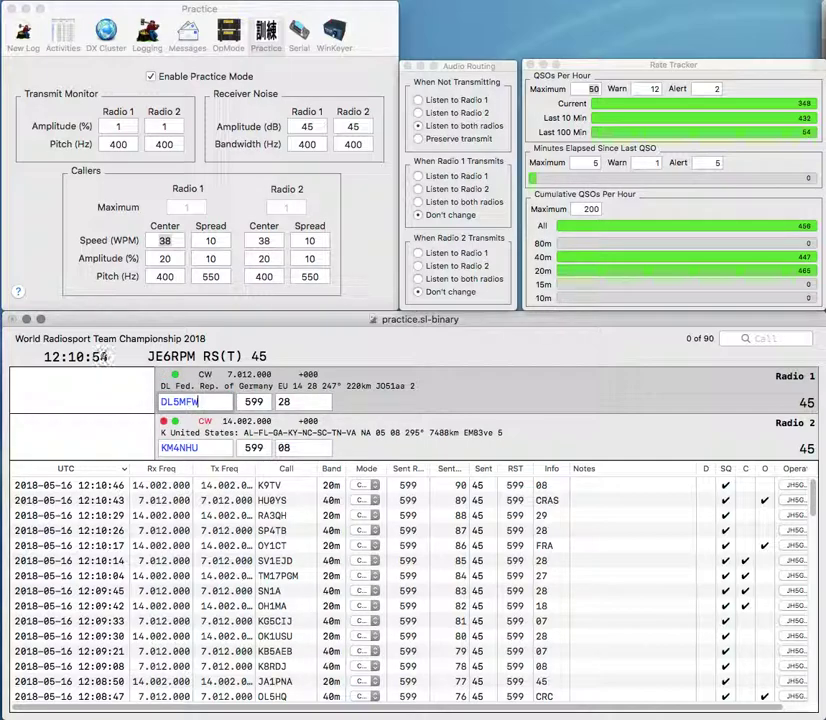
{"action": "key", "text": "Return"}
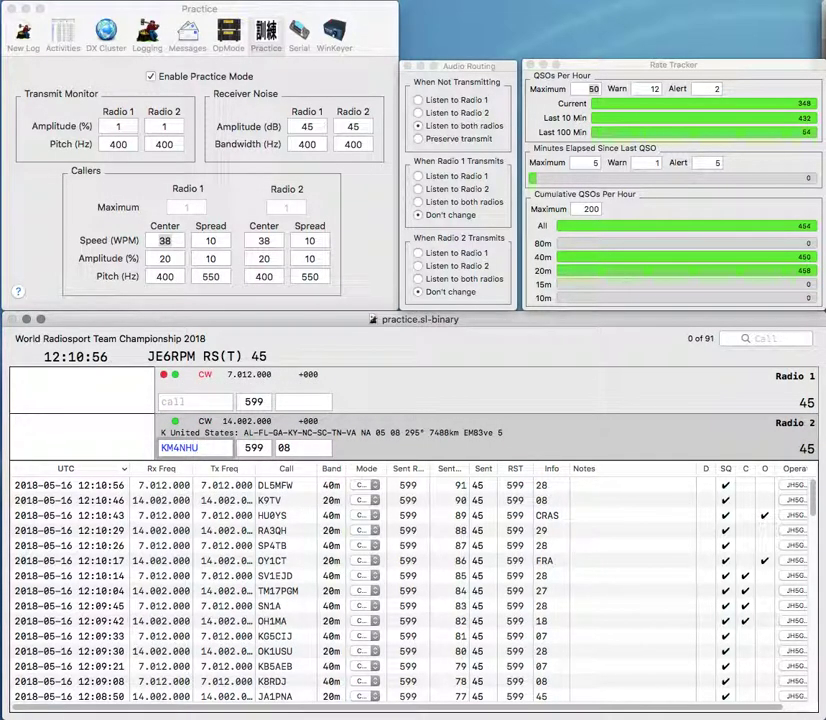
{"action": "key", "text": "BackSpace"}
{"action": "type", "text": "V"}
{"action": "key", "text": "Tab"}
{"action": "type", "text": "K3EWZ"}
{"action": "key", "text": "Tab"}
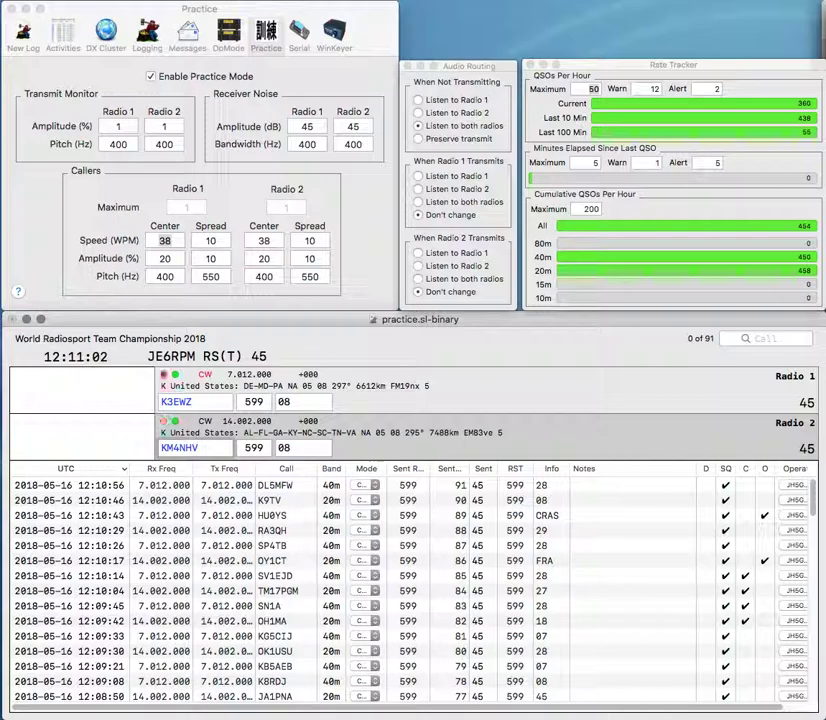
{"action": "key", "text": "Tab"}
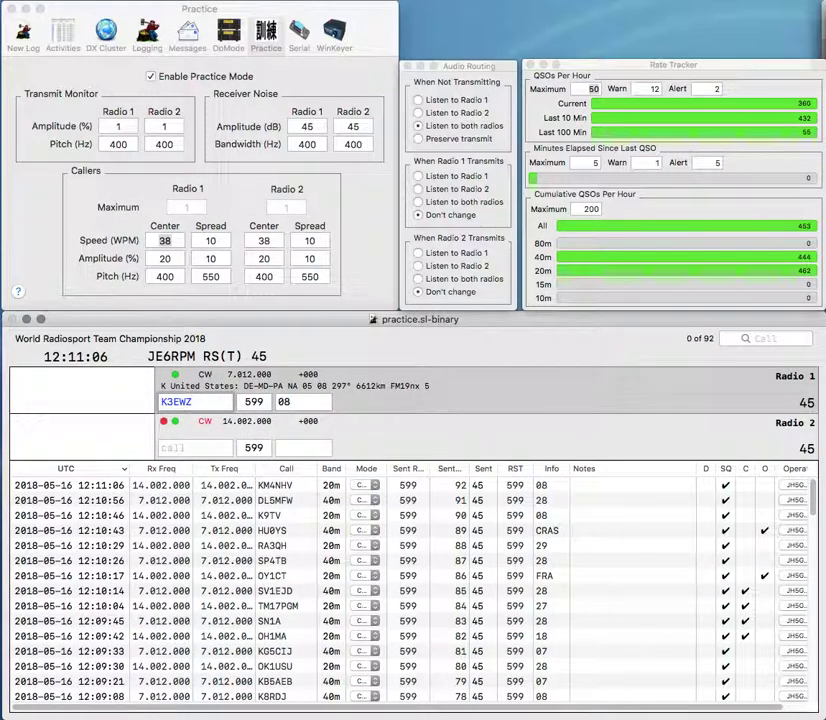
{"action": "key", "text": "Return"}
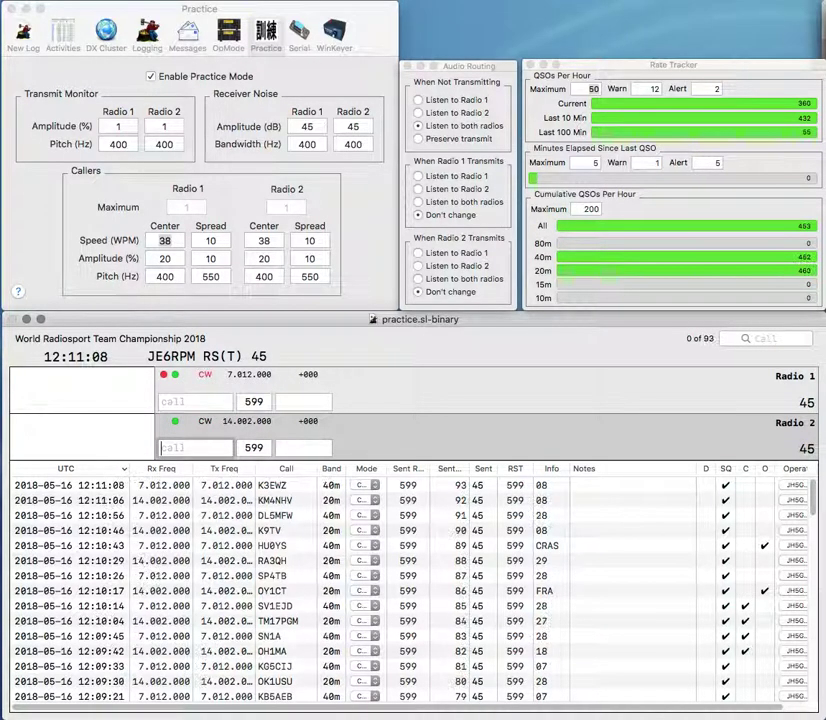
Step: Answer and log UA8AA on Radio 2 and N4KW on Radio 1
{"action": "type", "text": "UA8AA"}
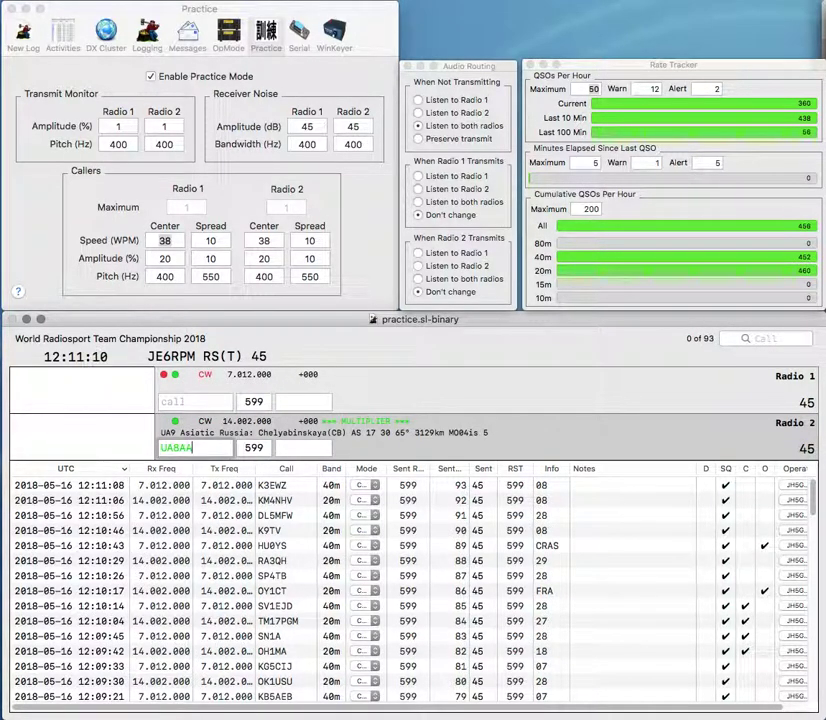
{"action": "key", "text": "Return"}
{"action": "type", "text": "N4KW"}
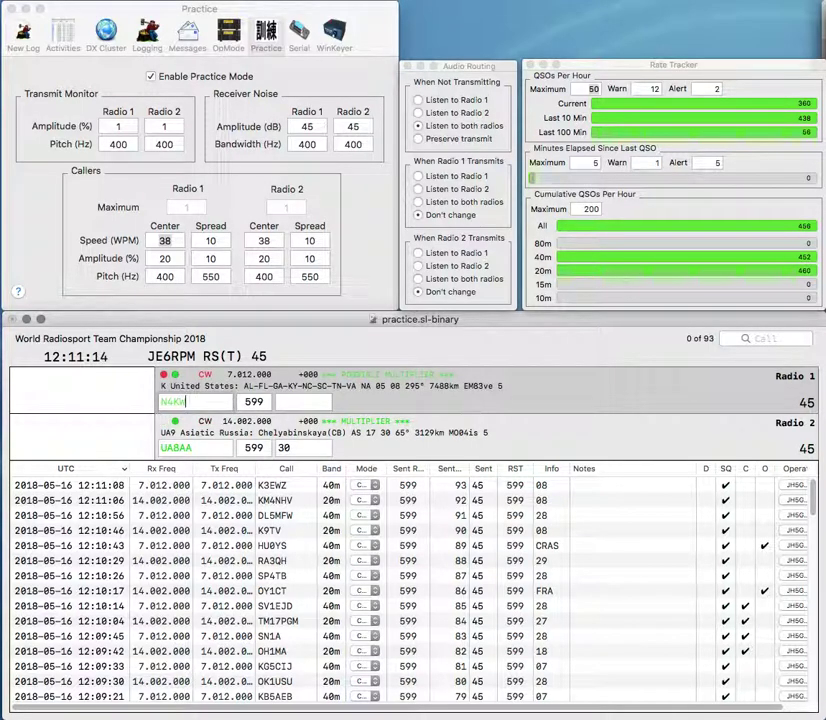
{"action": "key", "text": "Return"}
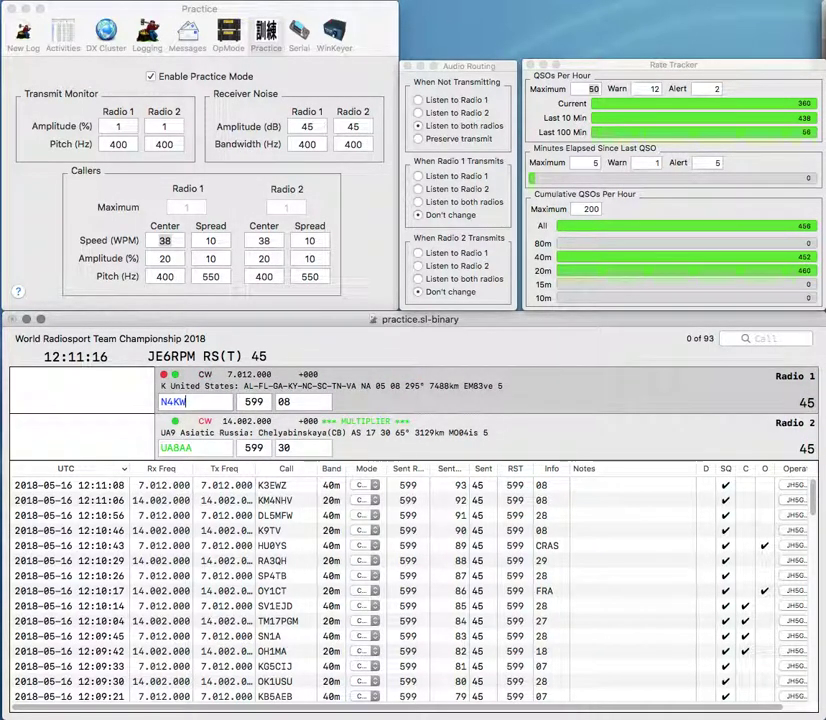
{"action": "key", "text": "Return"}
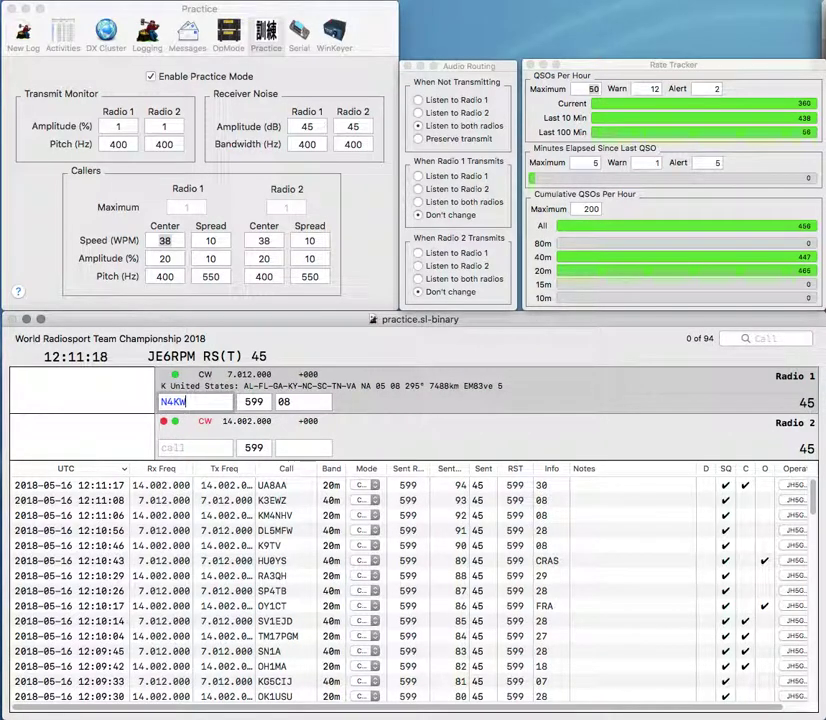
{"action": "key", "text": "Return"}
Step: Answer and log LN2HQ on Radio 2 with exchange NRRL, answering V5HQ on Radio 1 in between
{"action": "type", "text": "LN2HQ"}
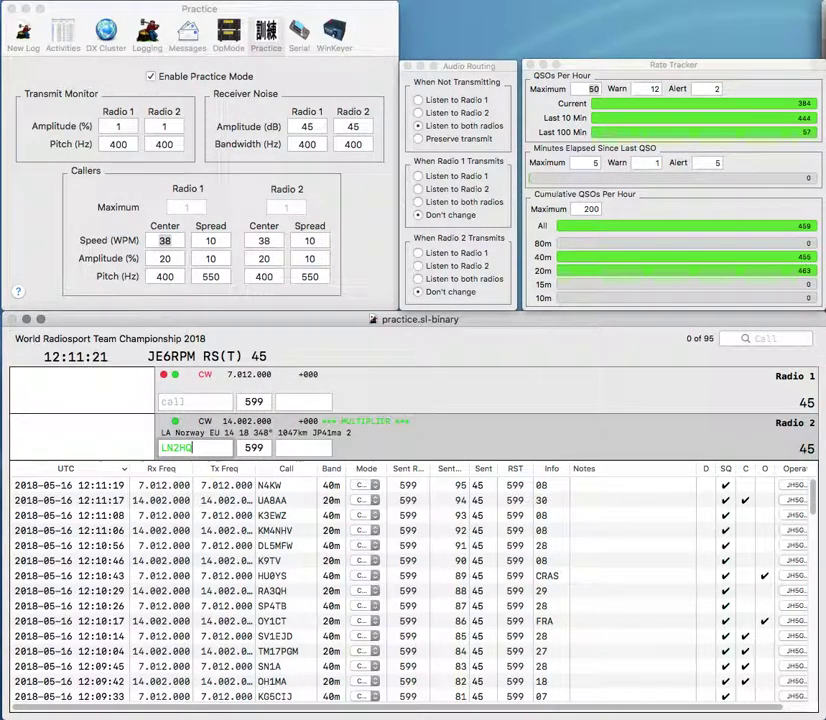
{"action": "key", "text": "Return"}
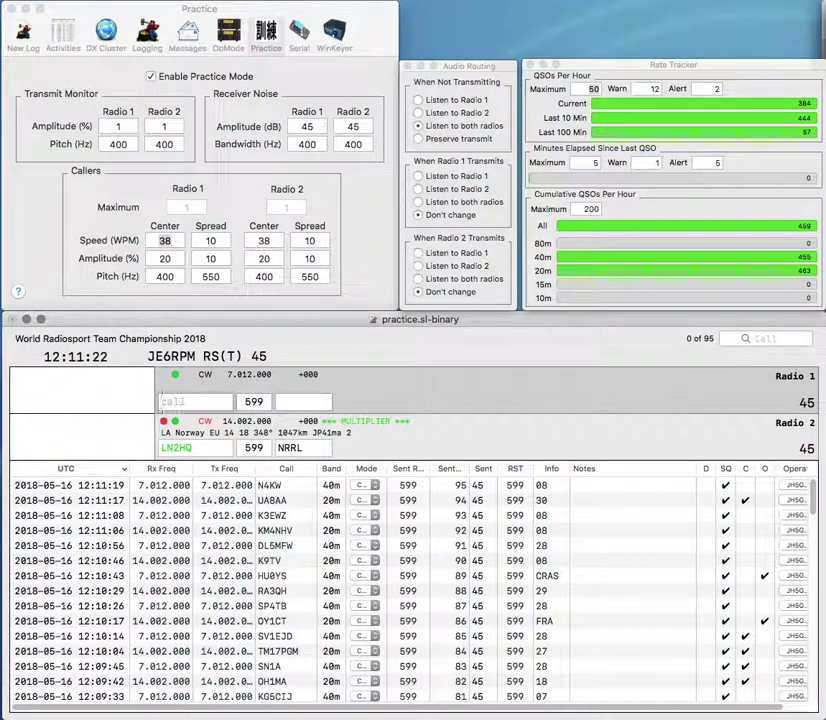
{"action": "type", "text": "V5HQ"}
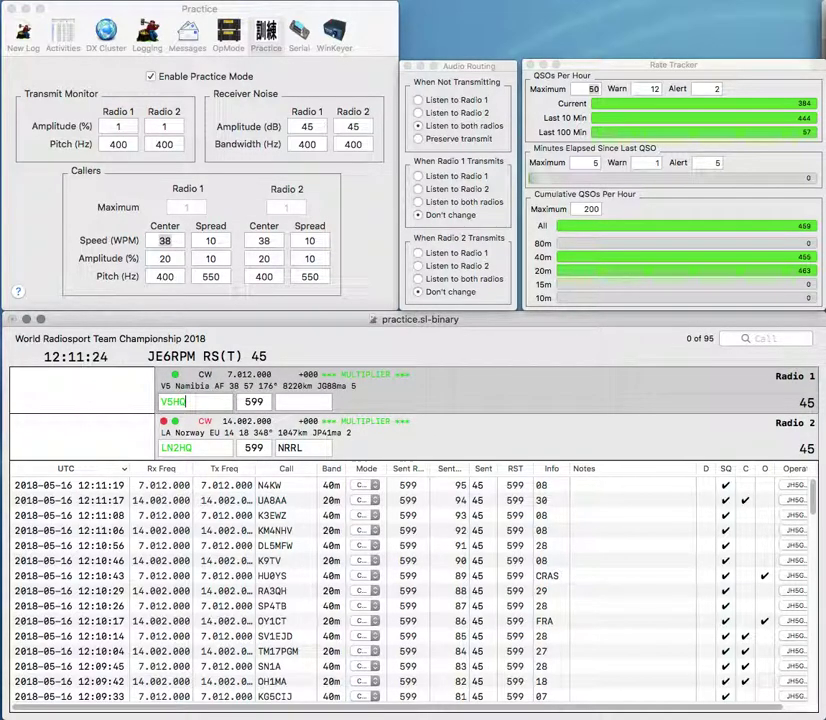
{"action": "key", "text": "Return"}
{"action": "key", "text": "Tab"}
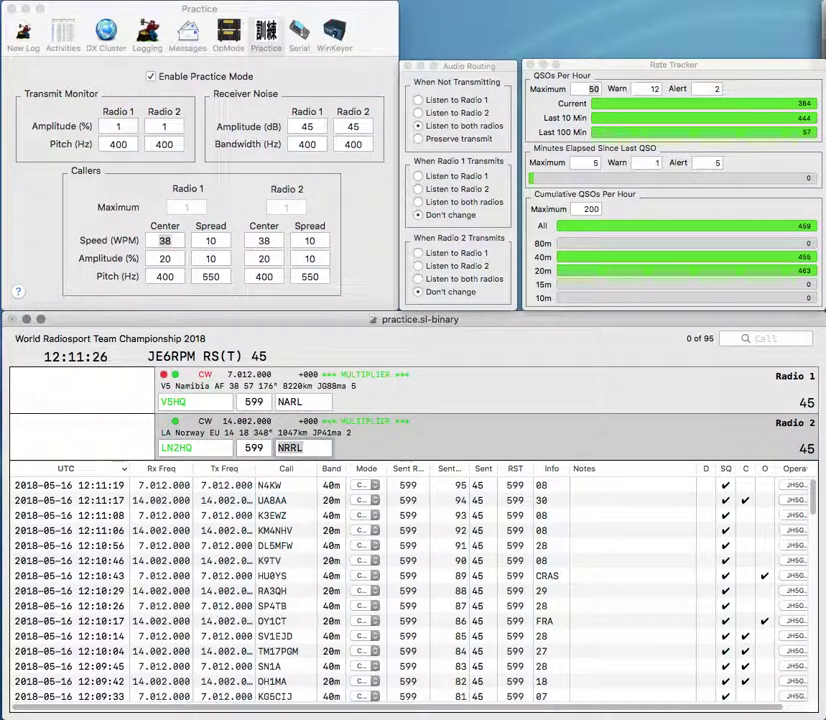
{"action": "key", "text": "Return"}
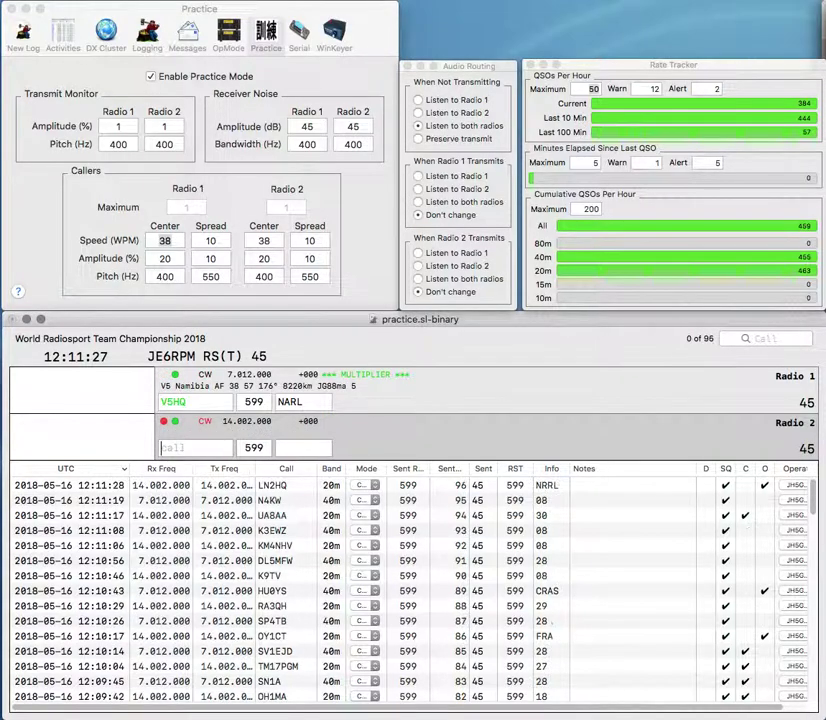
Step: Correct the Radio 1 call to V55HQ and log it, and answer and log WA2RXS on Radio 2
{"action": "type", "text": "5"}
{"action": "key", "text": "Return"}
{"action": "type", "text": "WA2"}
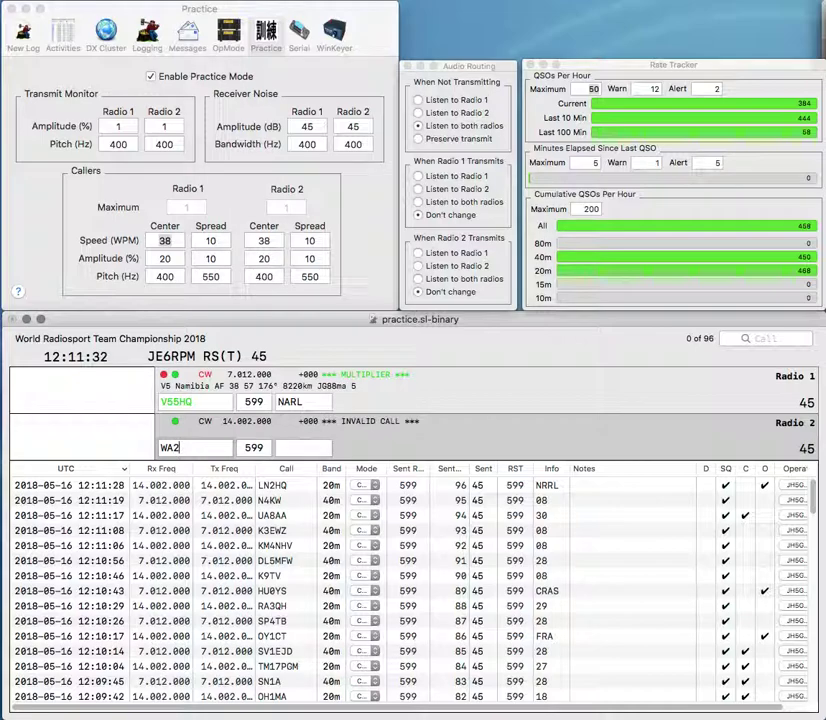
{"action": "type", "text": "RXS"}
{"action": "key", "text": "Return"}
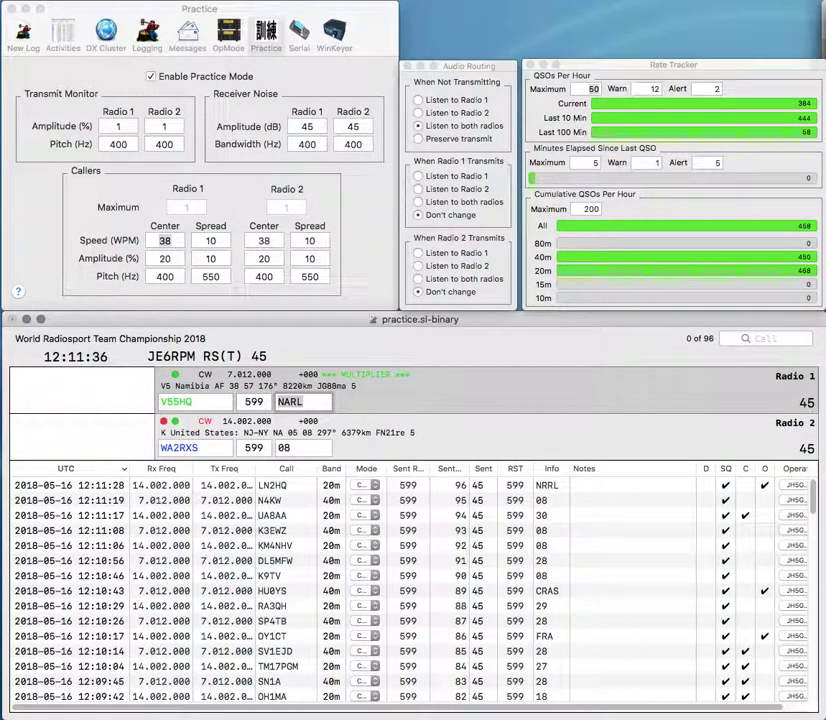
{"action": "key", "text": "Return"}
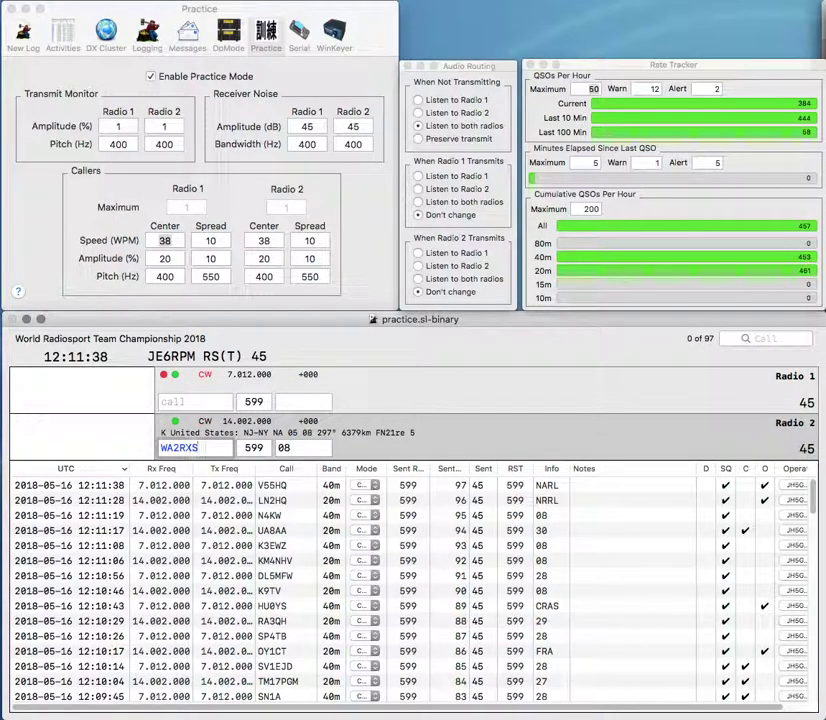
{"action": "key", "text": "Return"}
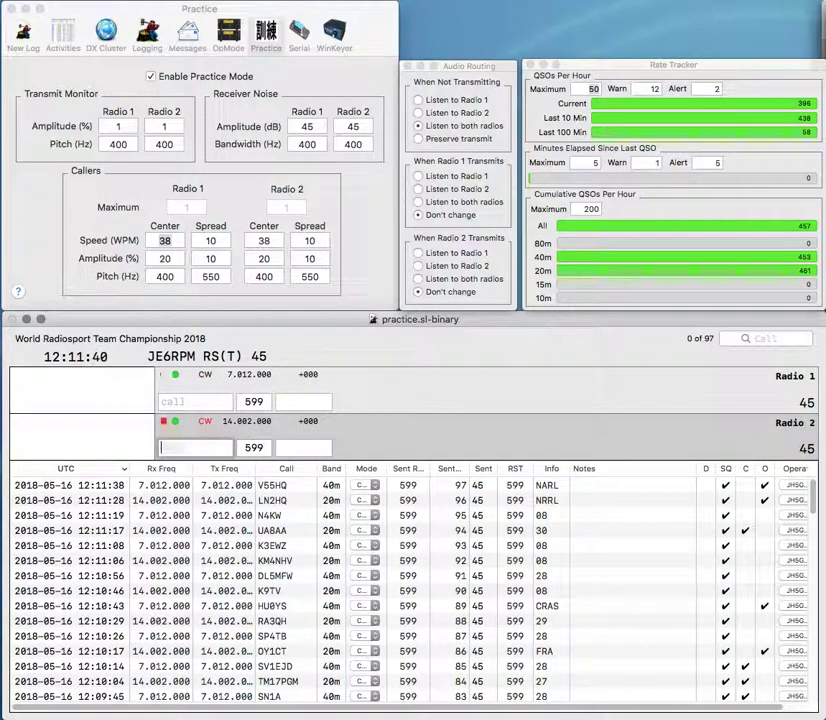
Step: Answer and log LZ7HQ on Radio 1 with exchange BFRA and OL6HQ on Radio 2 with exchange CRC
{"action": "type", "text": "LZ7HQ"}
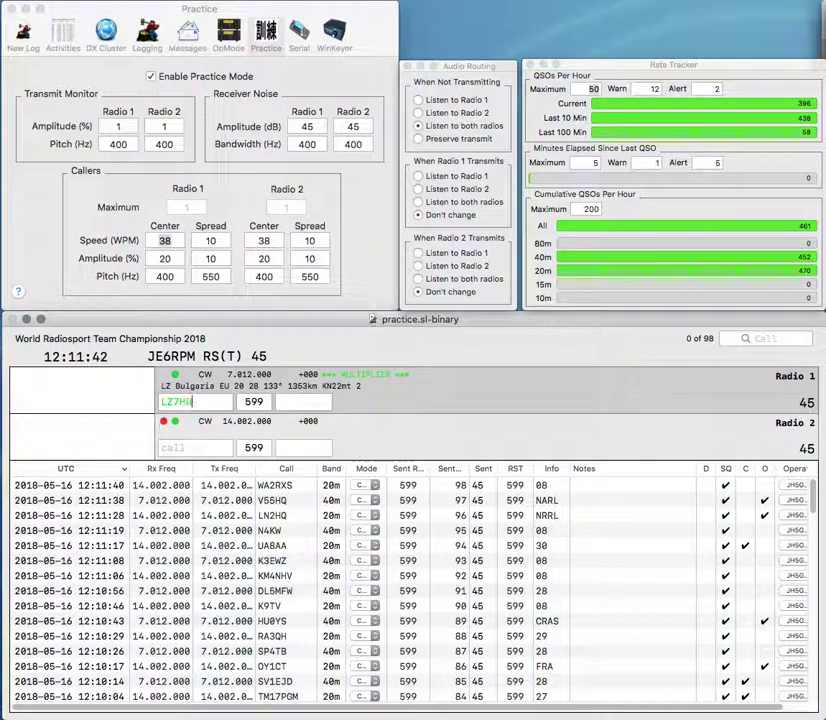
{"action": "key", "text": "Return"}
{"action": "type", "text": "OL6HQ"}
{"action": "key", "text": "Return"}
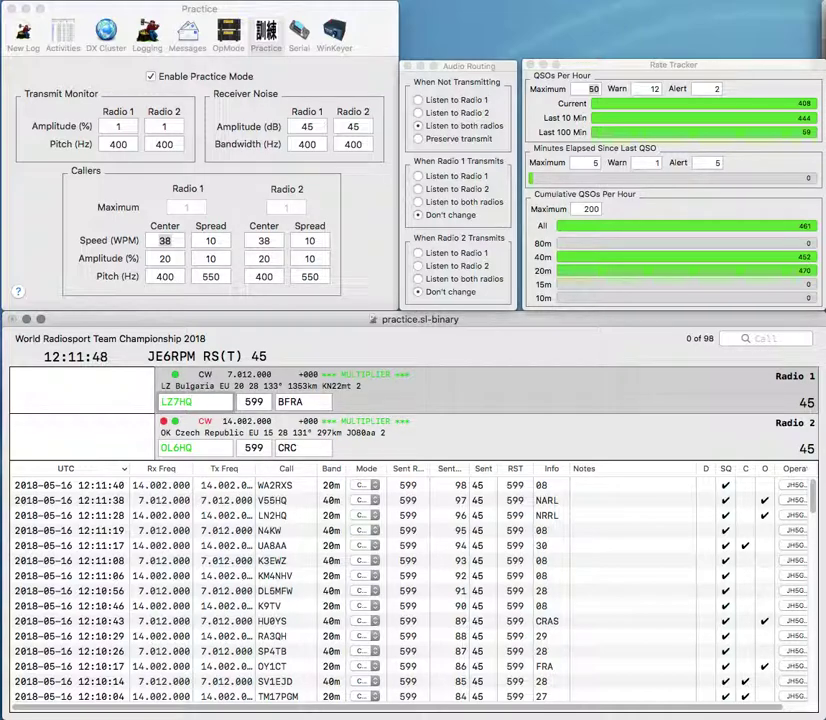
{"action": "key", "text": "Return"}
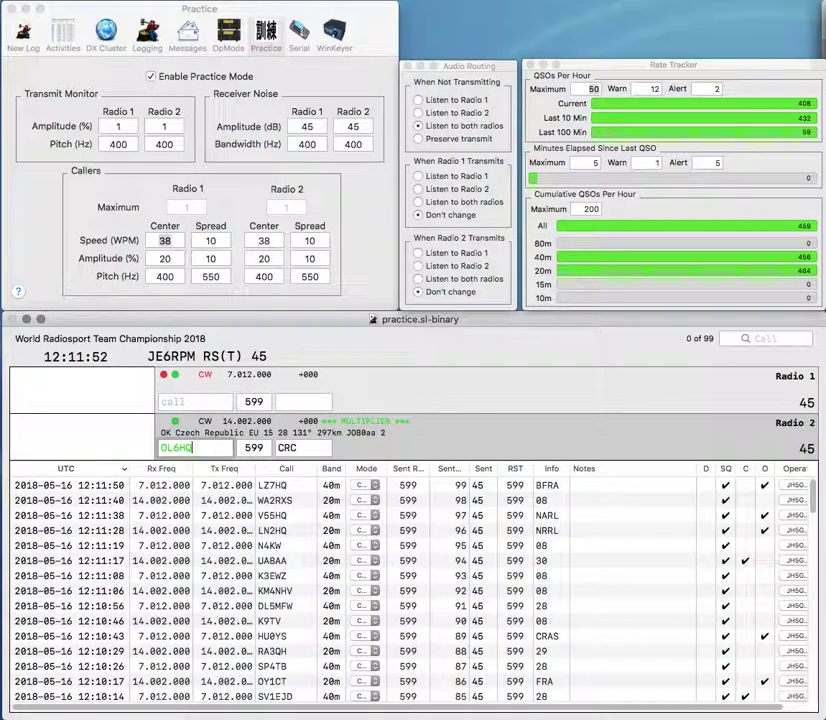
{"action": "key", "text": "Return"}
Step: Answer and log EI0HQ on Radio 1 with exchange IRTS and EM5HQ on Radio 2 with exchange UARL
{"action": "type", "text": "EI0HQ"}
{"action": "key", "text": "Return"}
{"action": "type", "text": "EM5HQ"}
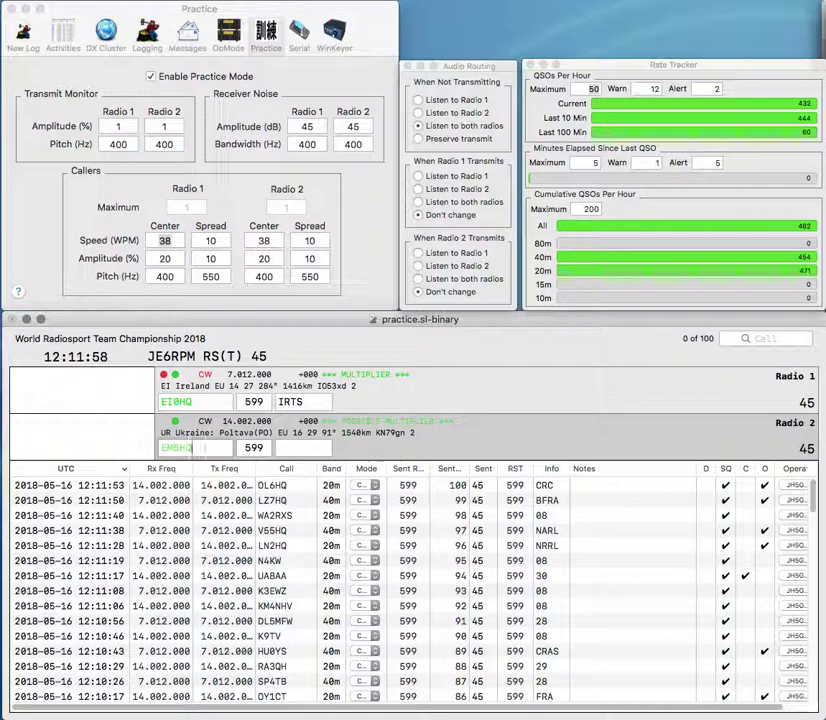
{"action": "key", "text": "Return"}
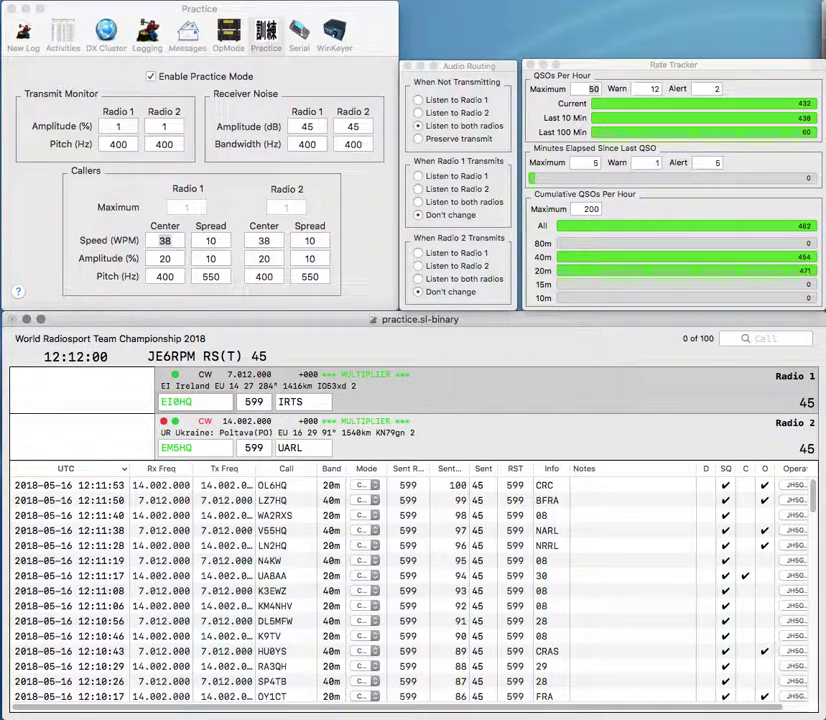
{"action": "key", "text": "Return"}
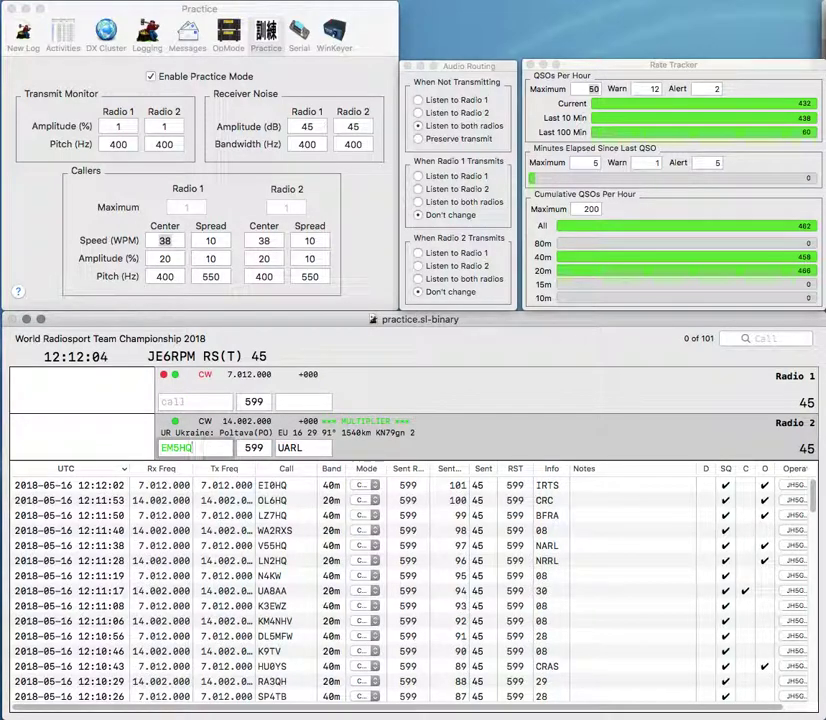
{"action": "key", "text": "Return"}
{"action": "type", "text": "XE1LM"}
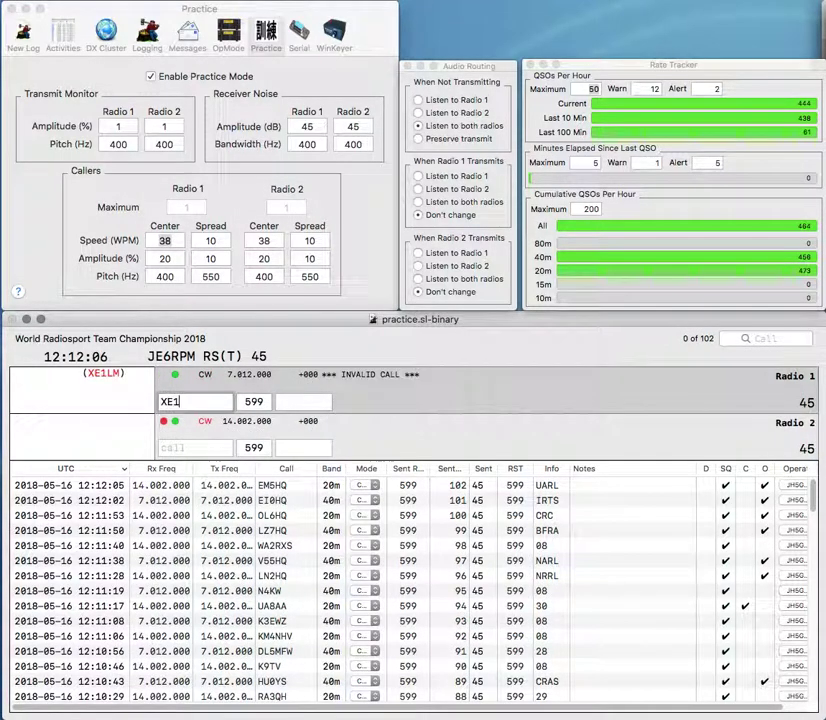
{"action": "key", "text": "Return"}
{"action": "type", "text": "RW3A"}
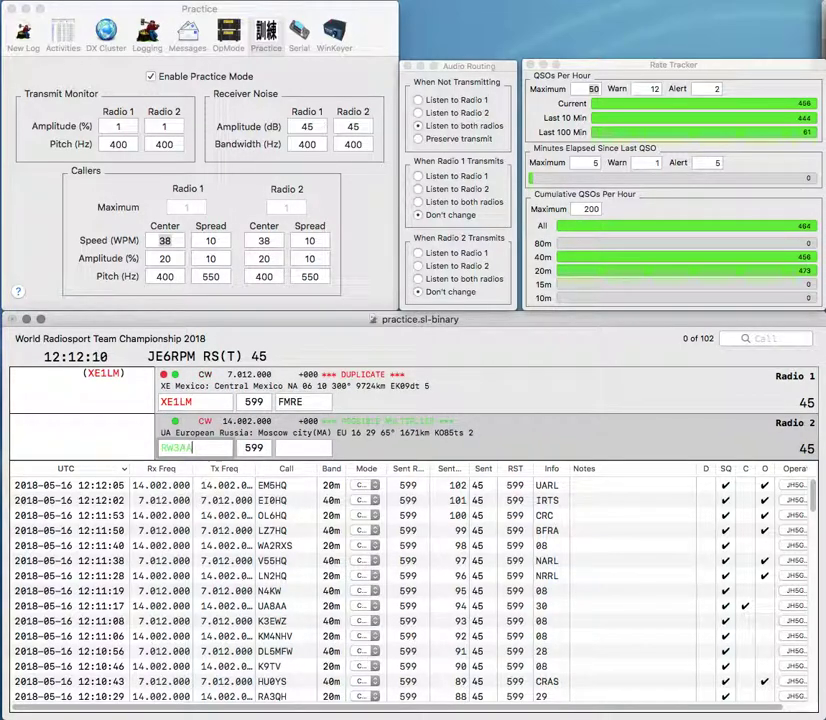
{"action": "type", "text": "L"}
{"action": "key", "text": "Return"}
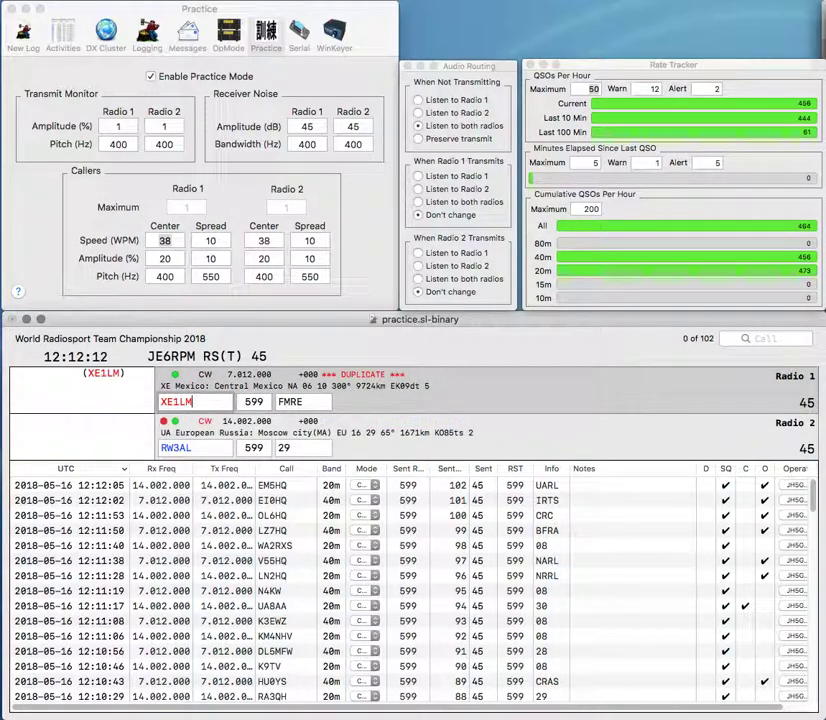
{"action": "key", "text": "Return"}
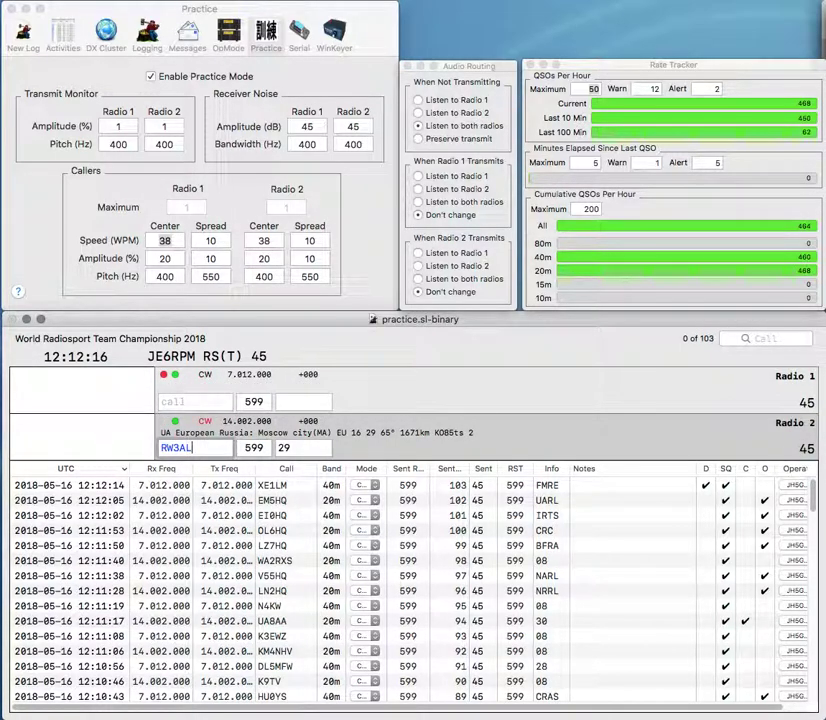
{"action": "key", "text": "Return"}
Step: Send the partial calls LX8 on Radio 1 and 1ISF on Radio 2
{"action": "type", "text": "LX8"}
{"action": "key", "text": "Return"}
{"action": "type", "text": "1ISF"}
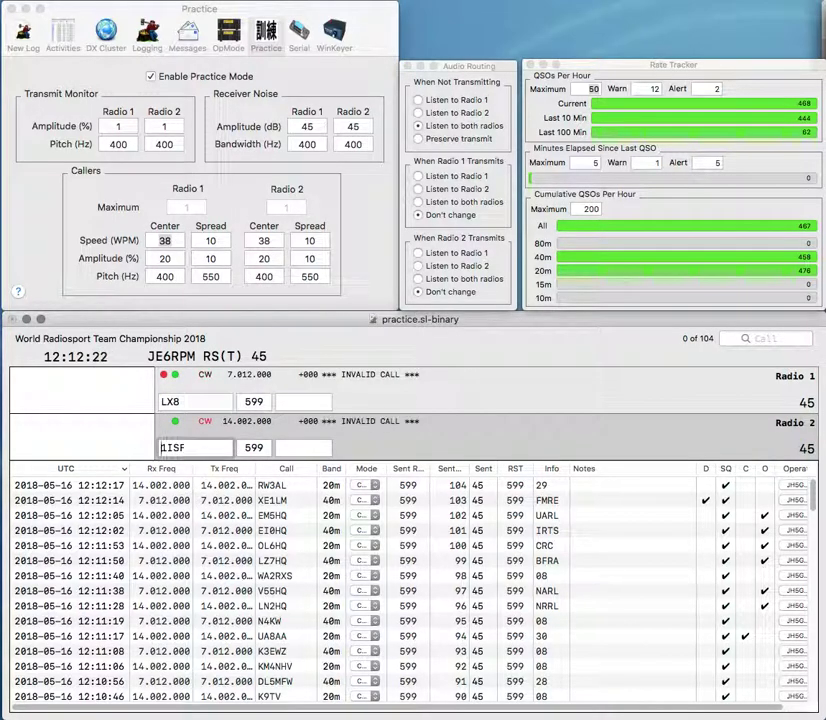
{"action": "key", "text": "Return"}
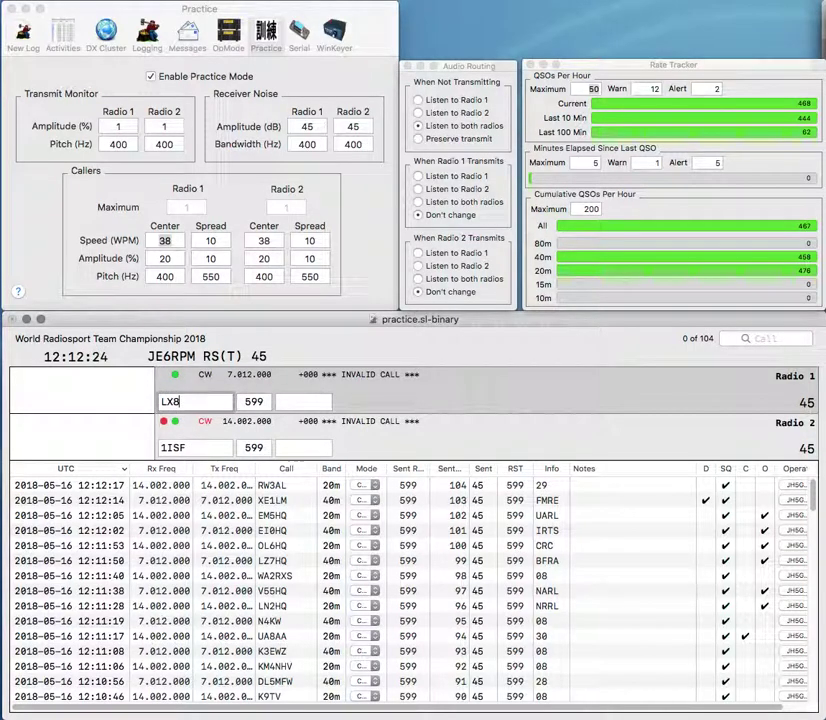
{"action": "type", "text": "RTTY"}
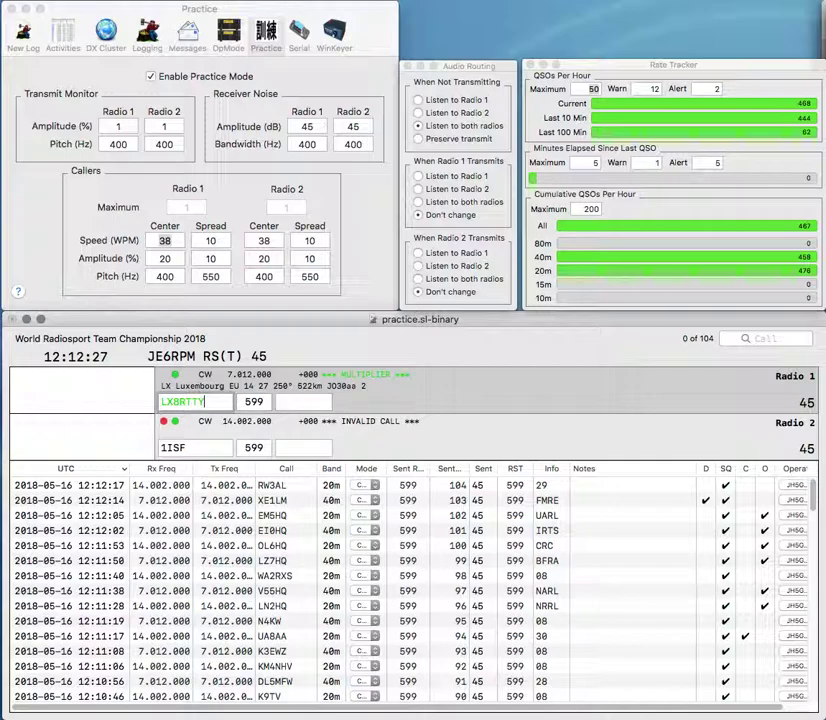
{"action": "key", "text": "Return"}
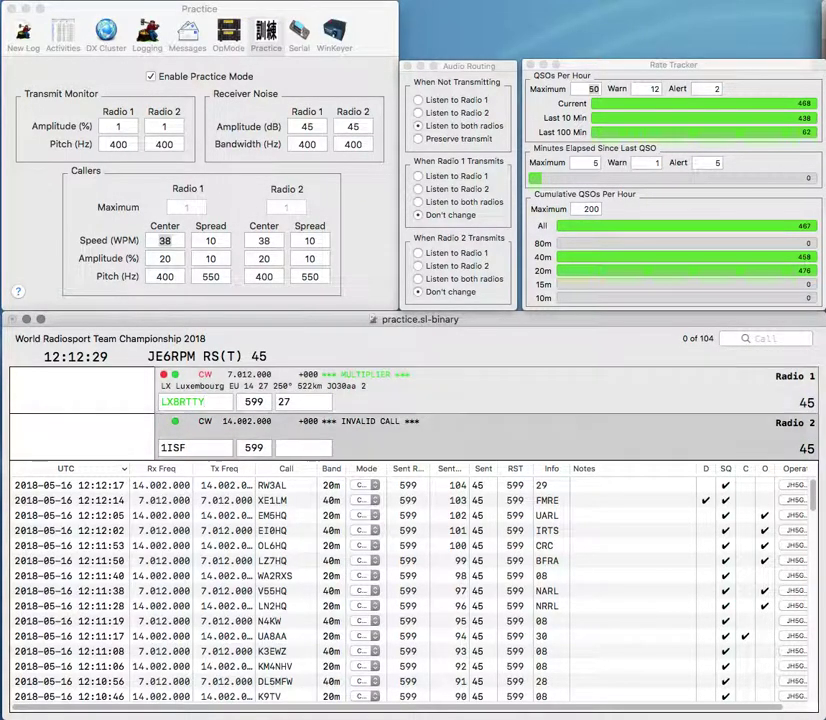
{"action": "type", "text": "CT"}
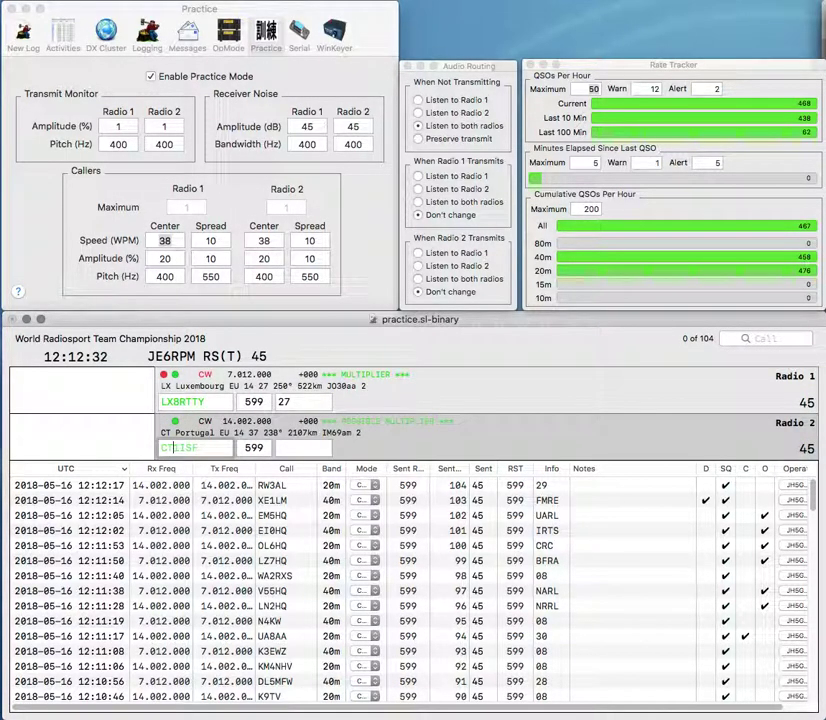
{"action": "key", "text": "Return"}
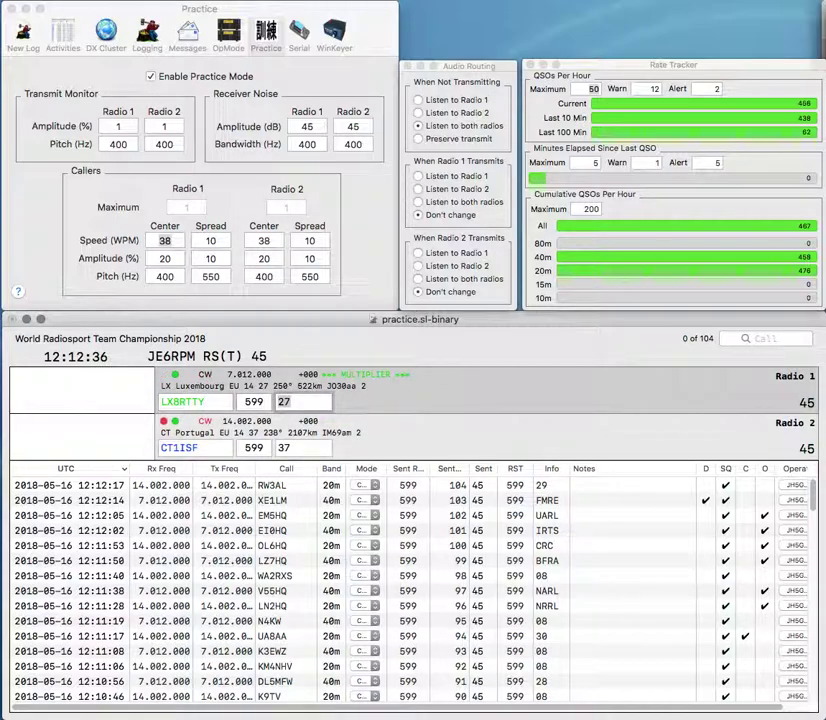
{"action": "key", "text": "Return"}
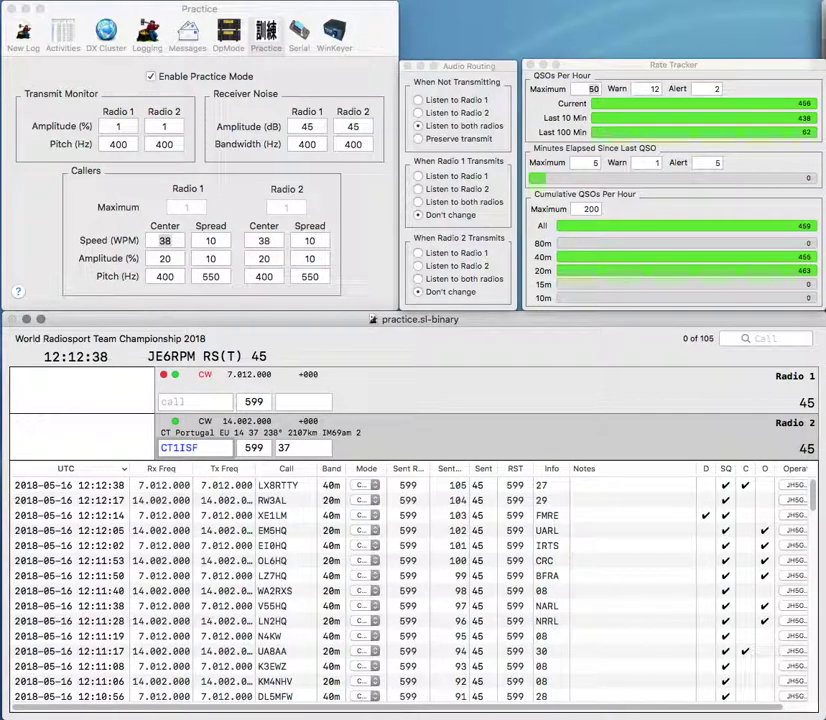
{"action": "key", "text": "Return"}
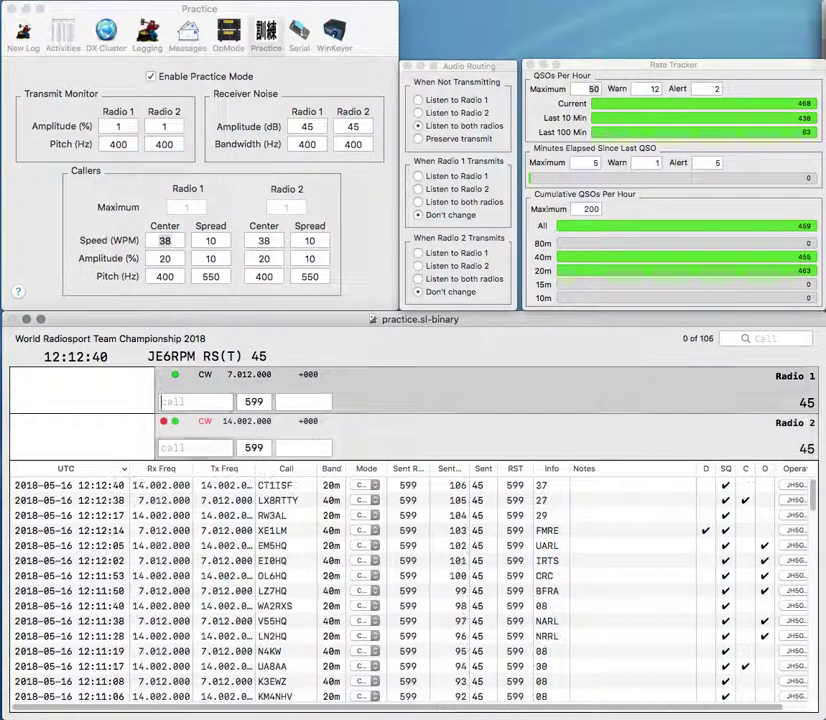
{"action": "type", "text": "KB9SXH"}
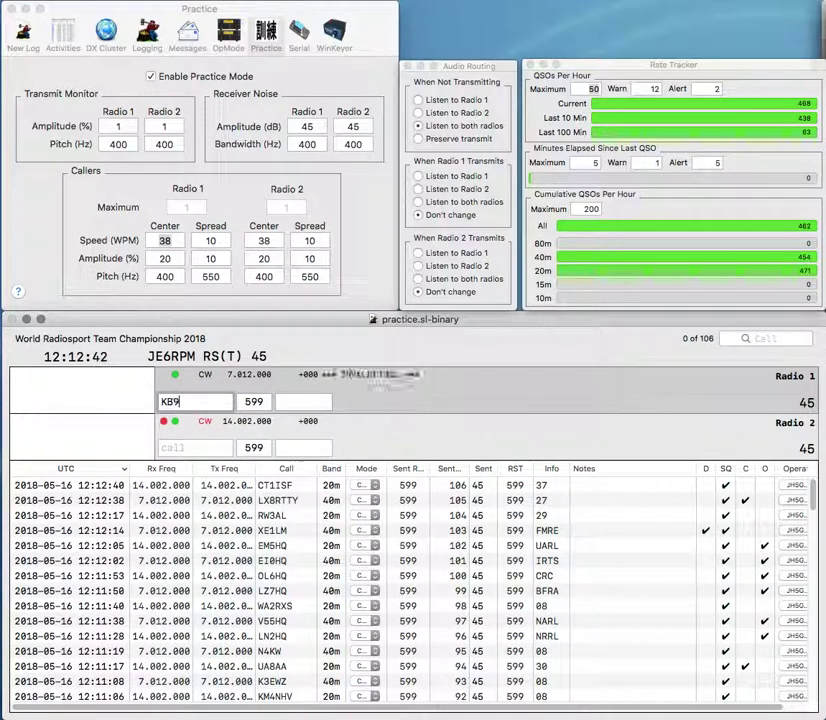
{"action": "key", "text": "Return"}
{"action": "type", "text": "SP3LD"}
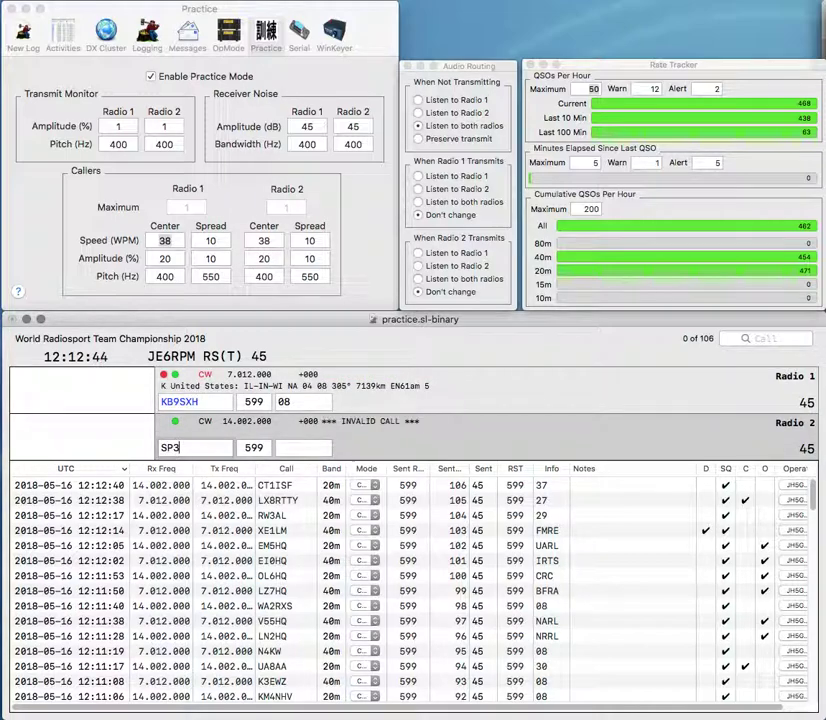
{"action": "key", "text": "space"}
{"action": "type", "text": "28"}
{"action": "key", "text": "Return"}
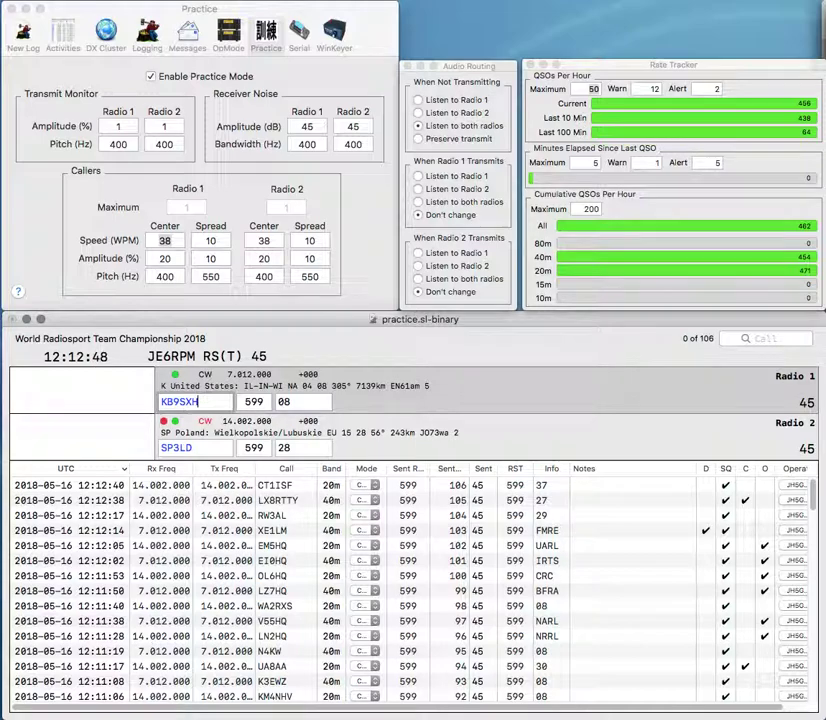
{"action": "key", "text": "Return"}
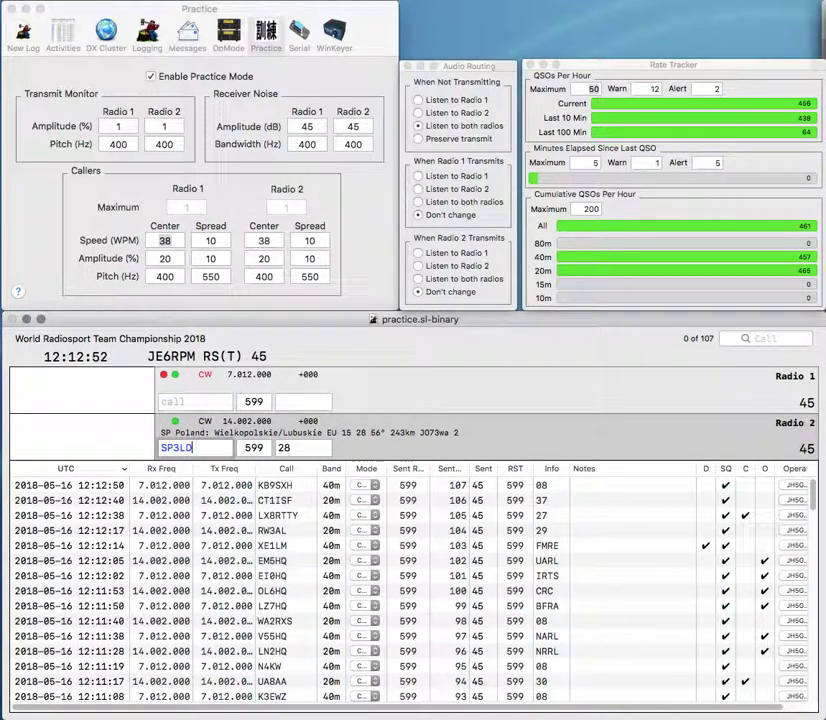
{"action": "key", "text": "Return"}
{"action": "type", "text": "DL8NBJ"}
{"action": "key", "text": "Return"}
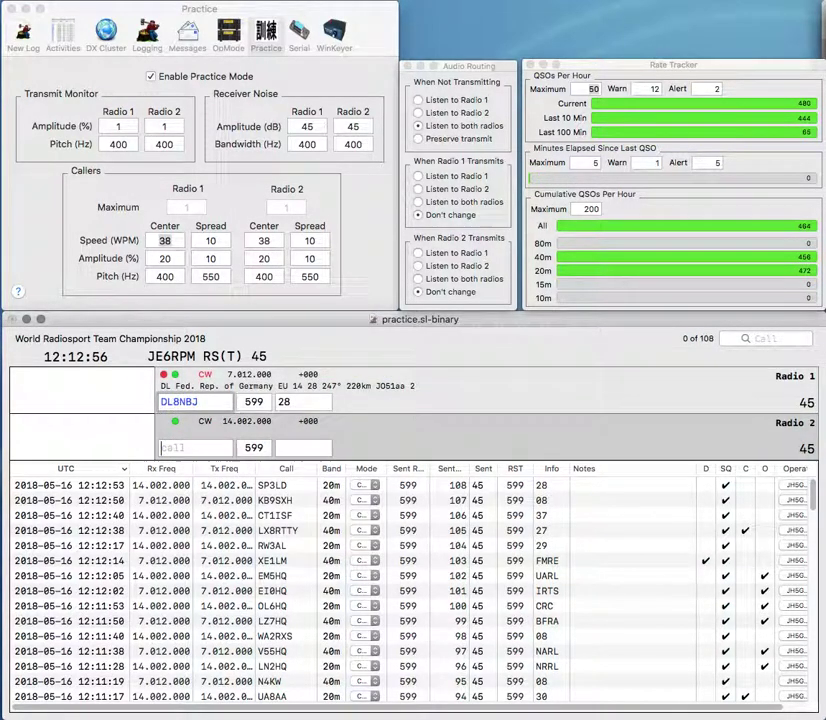
{"action": "type", "text": "DL3SBB"}
{"action": "key", "text": "Return"}
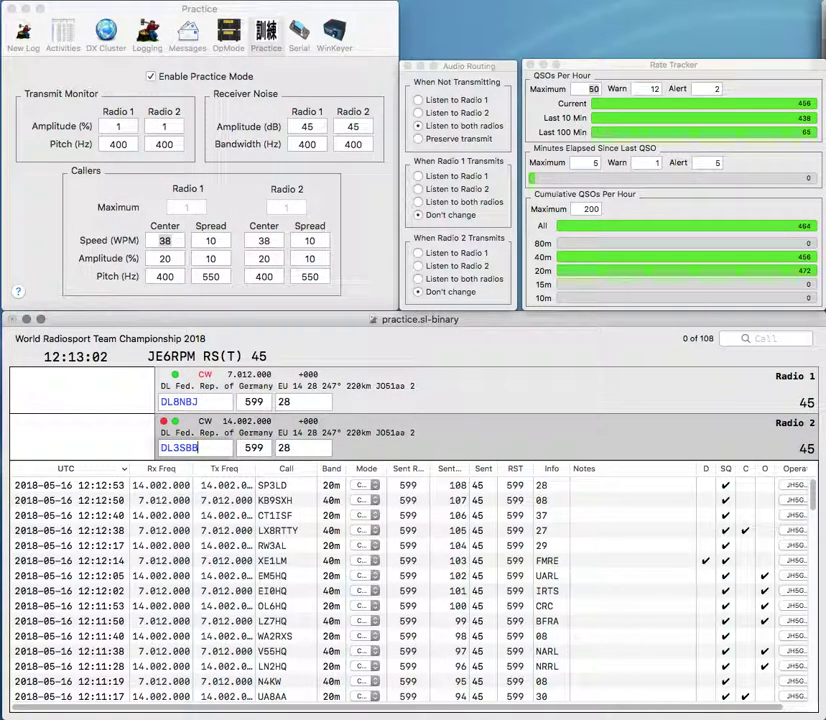
{"action": "key", "text": "Return"}
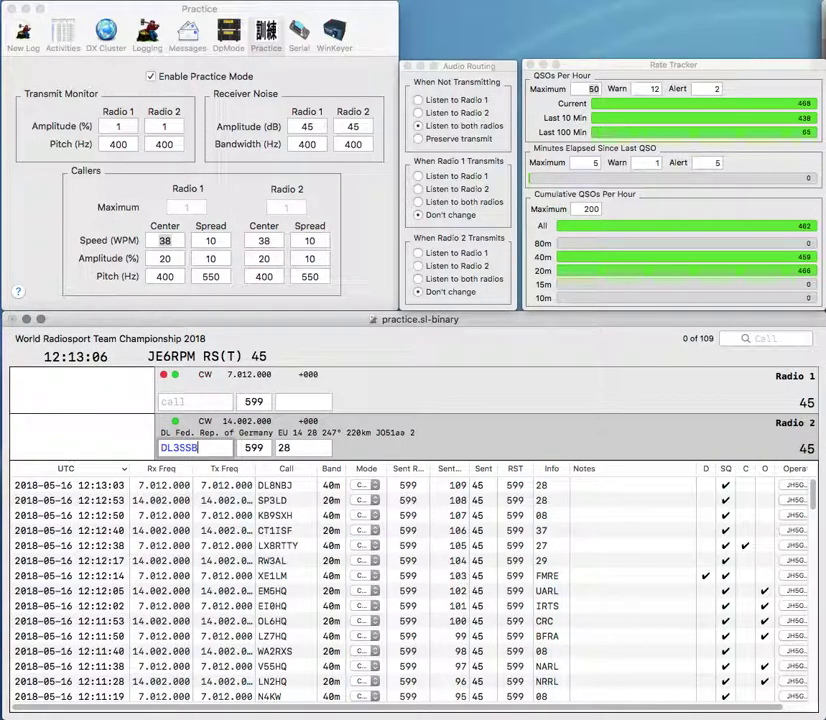
{"action": "key", "text": "Return"}
{"action": "type", "text": "KD2P"}
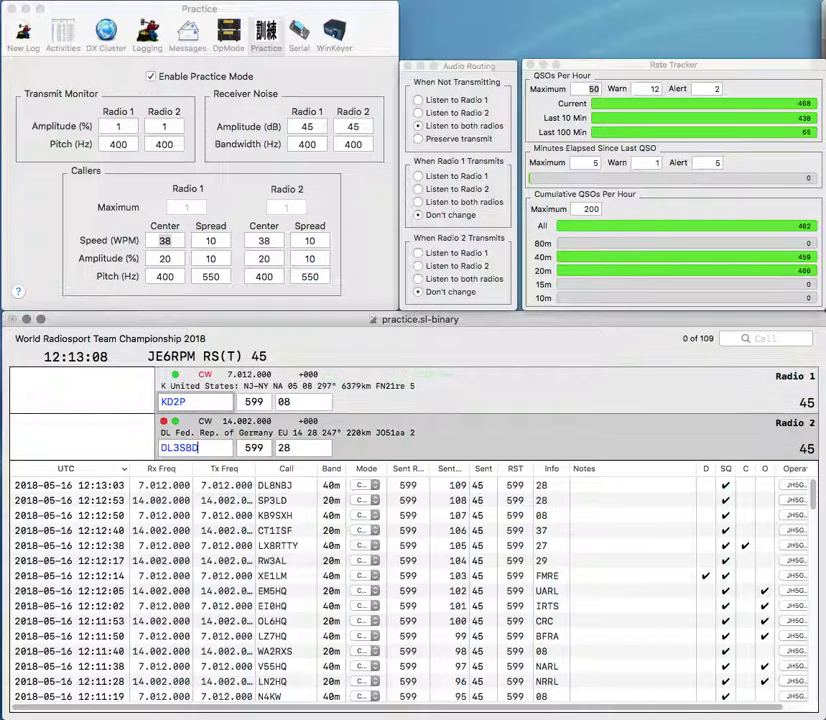
{"action": "key", "text": "Return"}
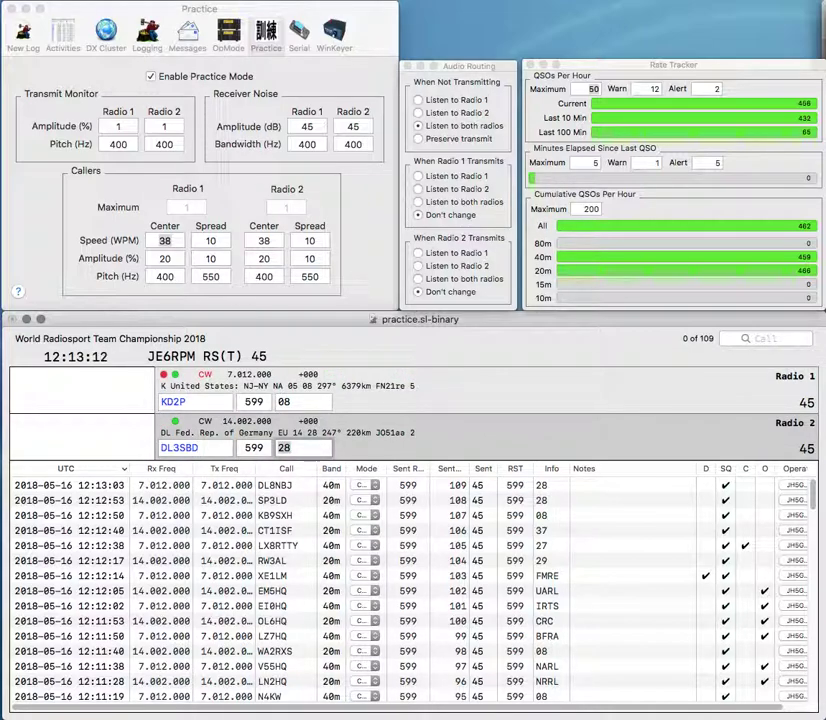
{"action": "key", "text": "Return"}
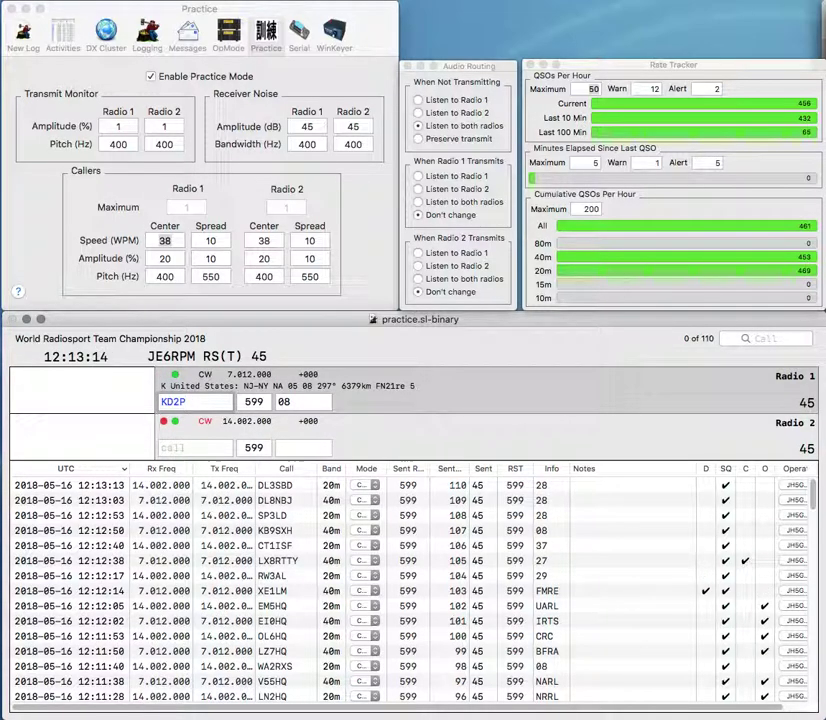
{"action": "key", "text": "Return"}
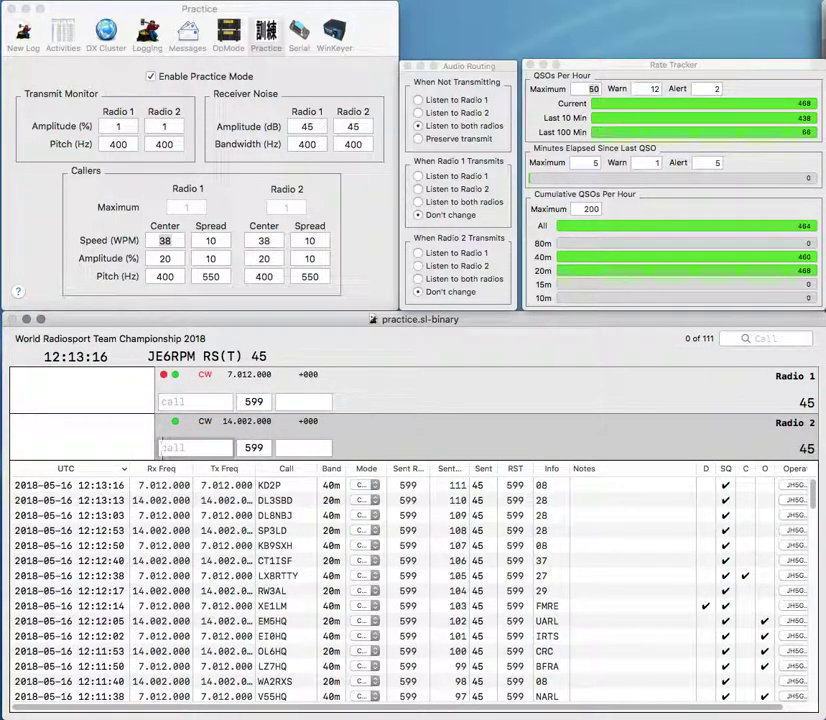
Step: Enter the caller on Radio 2, correct the call to 9A8A, and answer it with exchange 28 filled in
{"action": "type", "text": "8A7"}
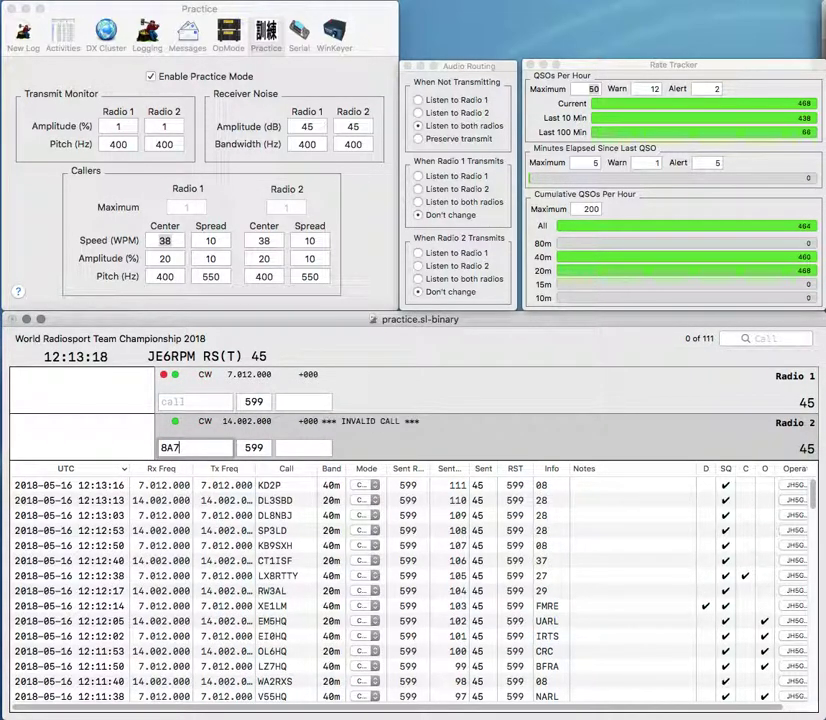
{"action": "key", "text": "Left"}
{"action": "key", "text": "Left"}
{"action": "key", "text": "BackSpace"}
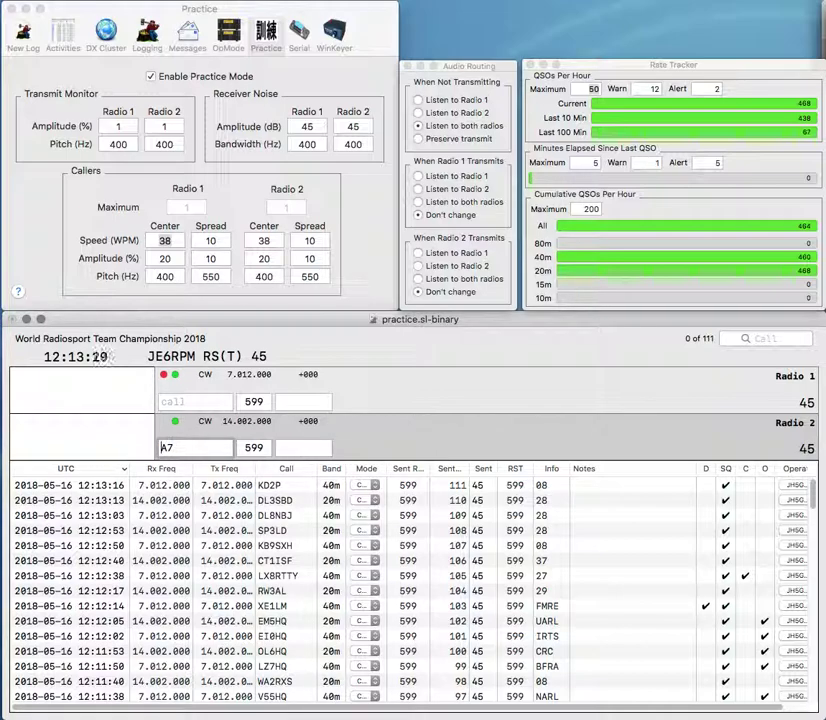
{"action": "type", "text": "H"}
{"action": "key", "text": "BackSpace"}
{"action": "type", "text": "9"}
{"action": "key", "text": "Right"}
{"action": "key", "text": "Right"}
{"action": "key", "text": "BackSpace"}
{"action": "type", "text": "8A"}
{"action": "key", "text": "Return"}
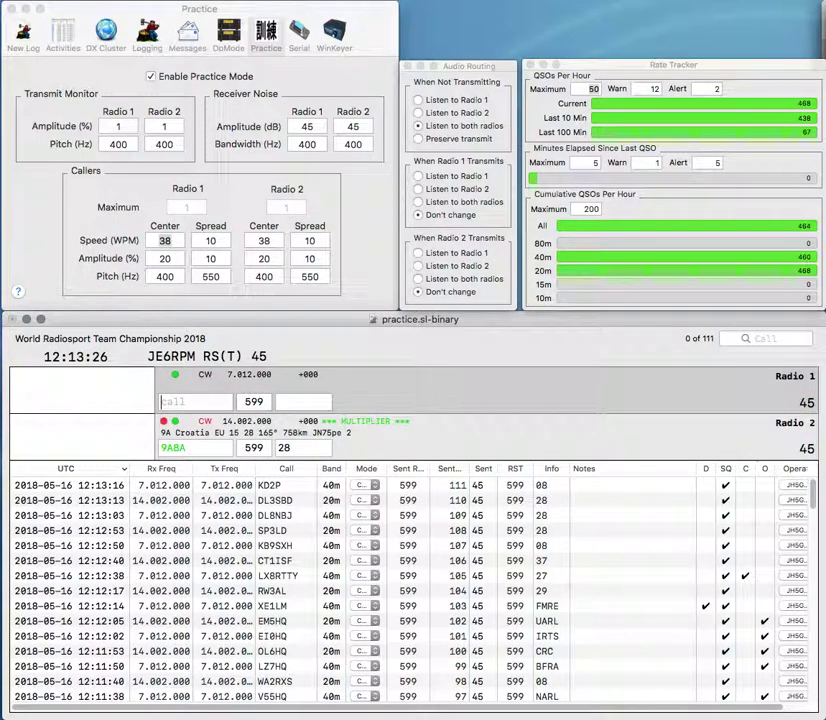
Step: Answer KJ5T on Radio 1 with exchange 07, and log both the waiting 9A8A contact and KJ5T
{"action": "type", "text": "KJ5T"}
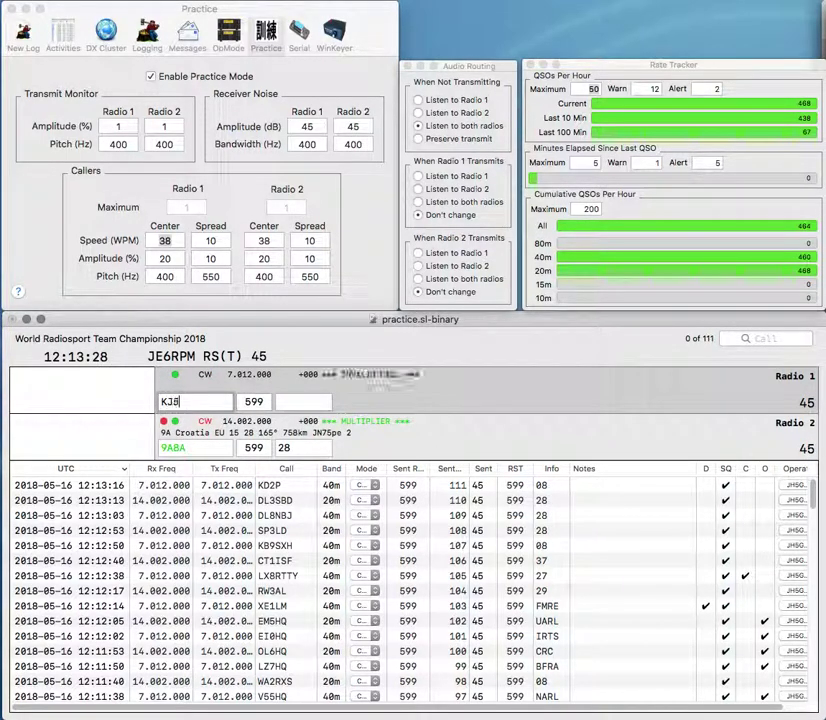
{"action": "key", "text": "Return"}
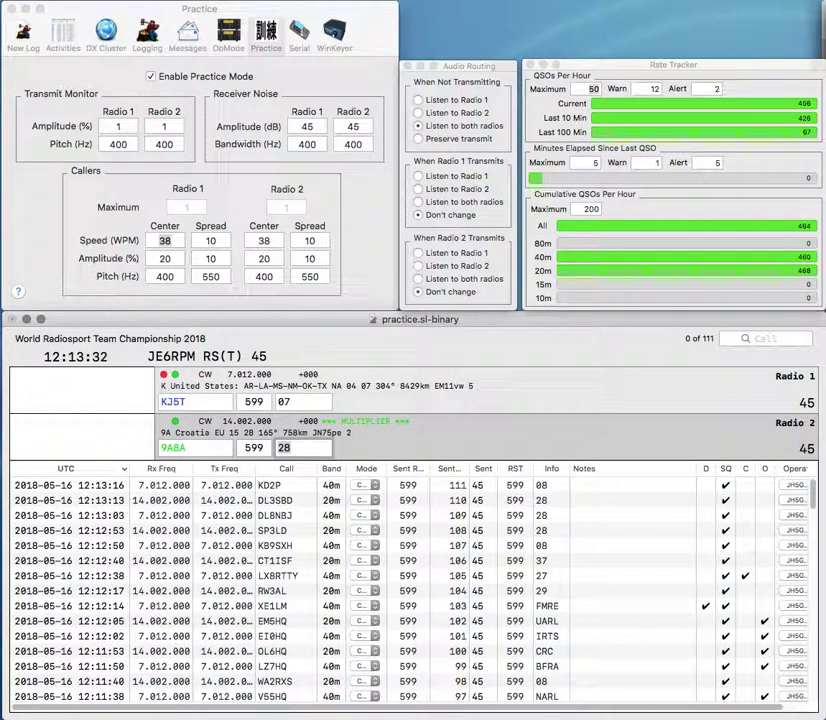
{"action": "key", "text": "Return"}
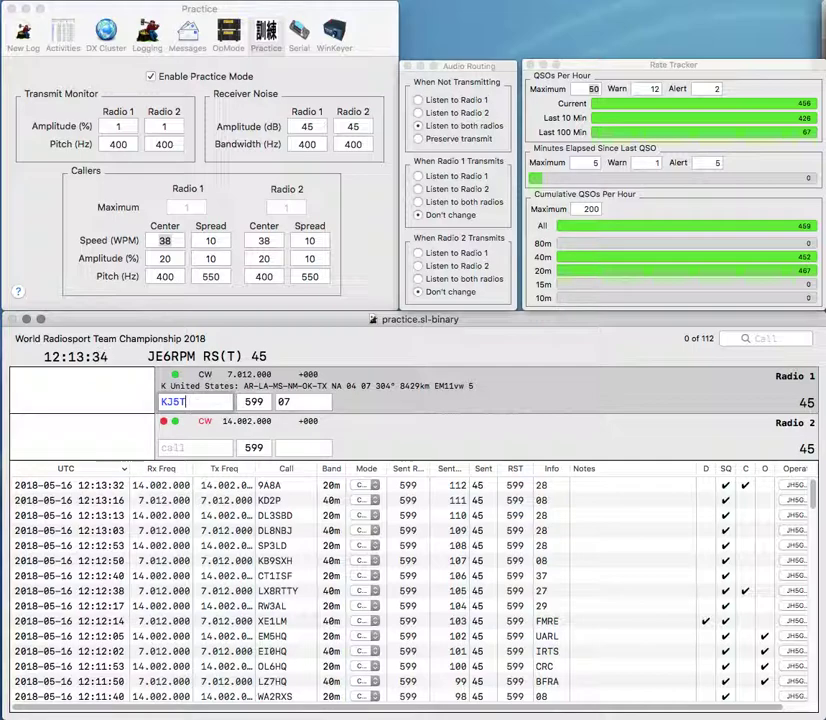
{"action": "key", "text": "Return"}
{"action": "type", "text": "UT"}
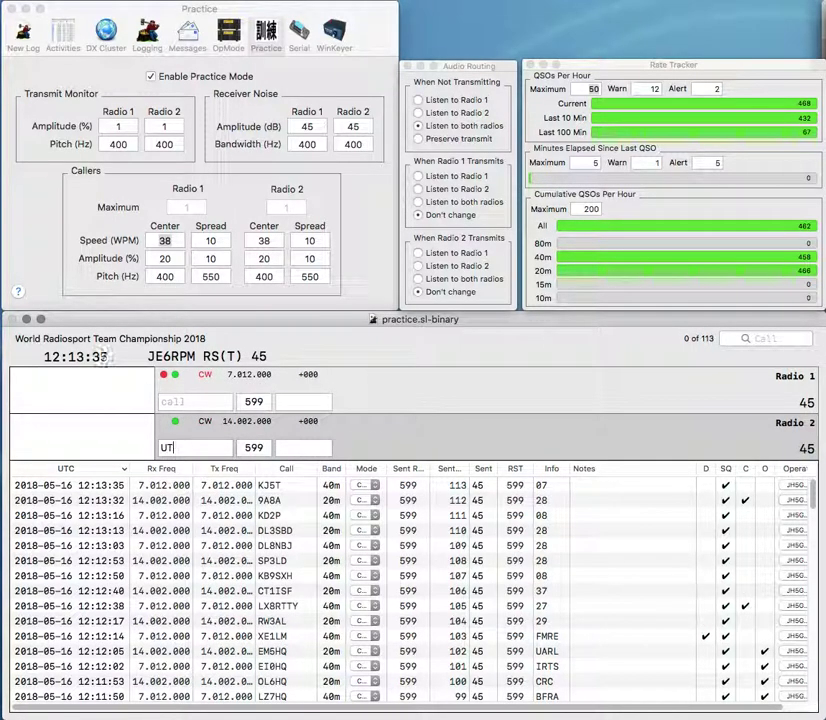
{"action": "type", "text": "3RNVE3RP"}
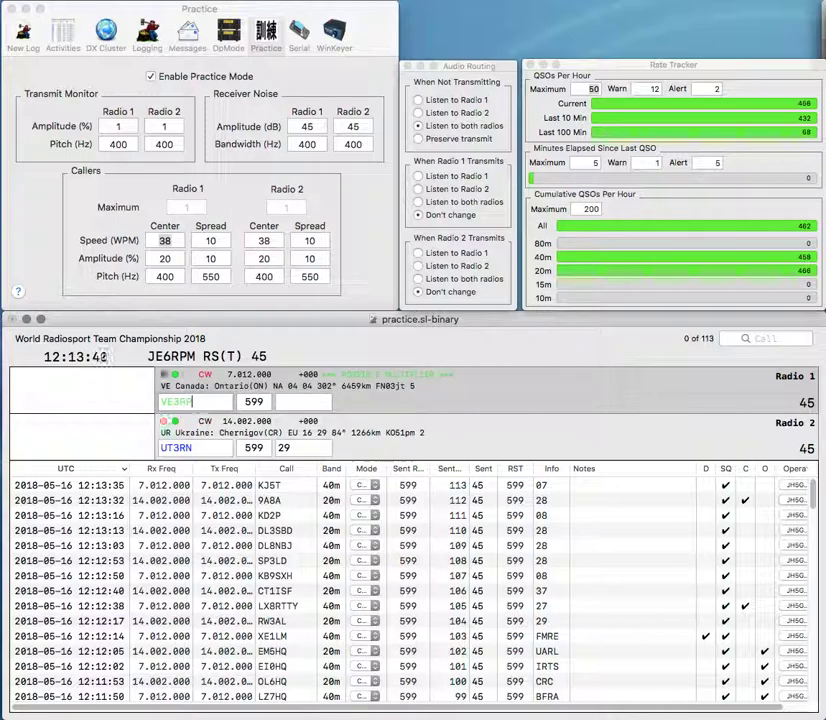
{"action": "key", "text": "Return"}
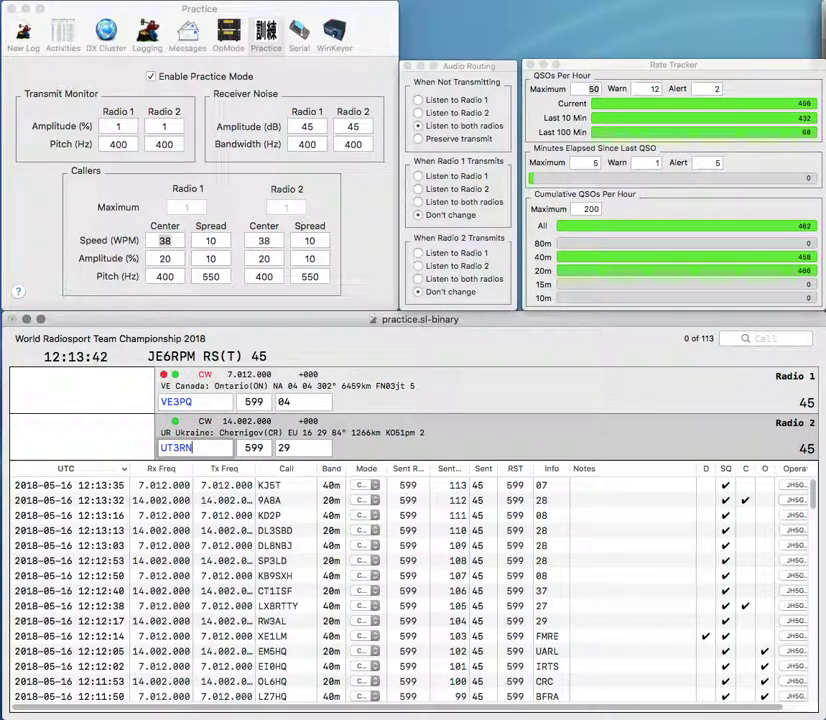
{"action": "key", "text": "Return"}
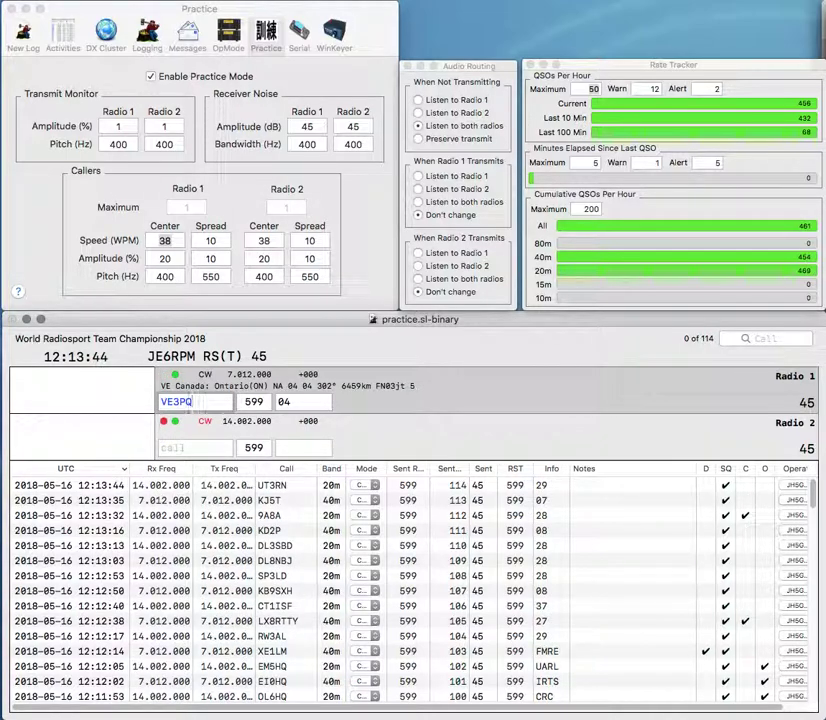
{"action": "key", "text": "Return"}
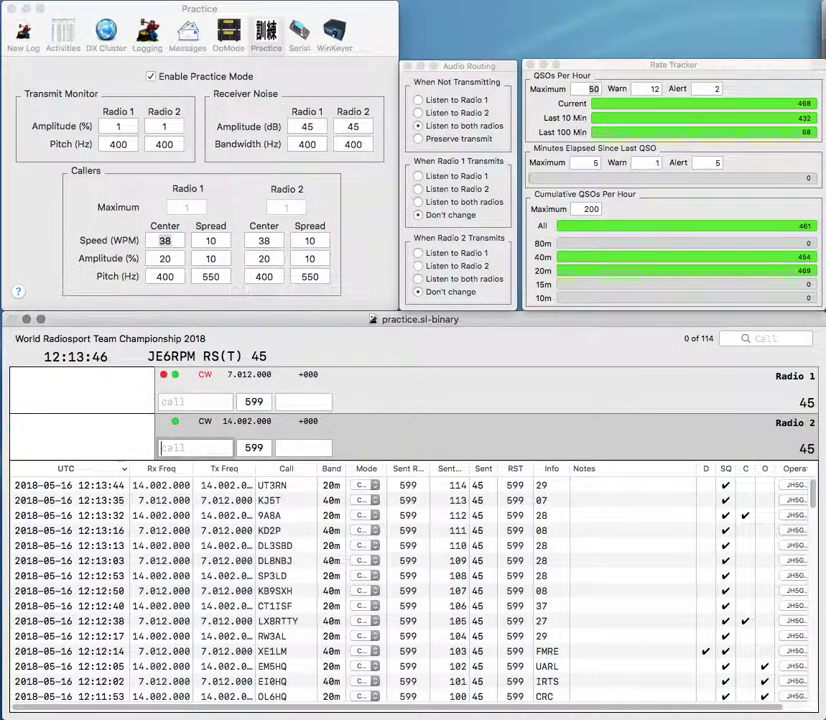
{"action": "type", "text": "IK2"}
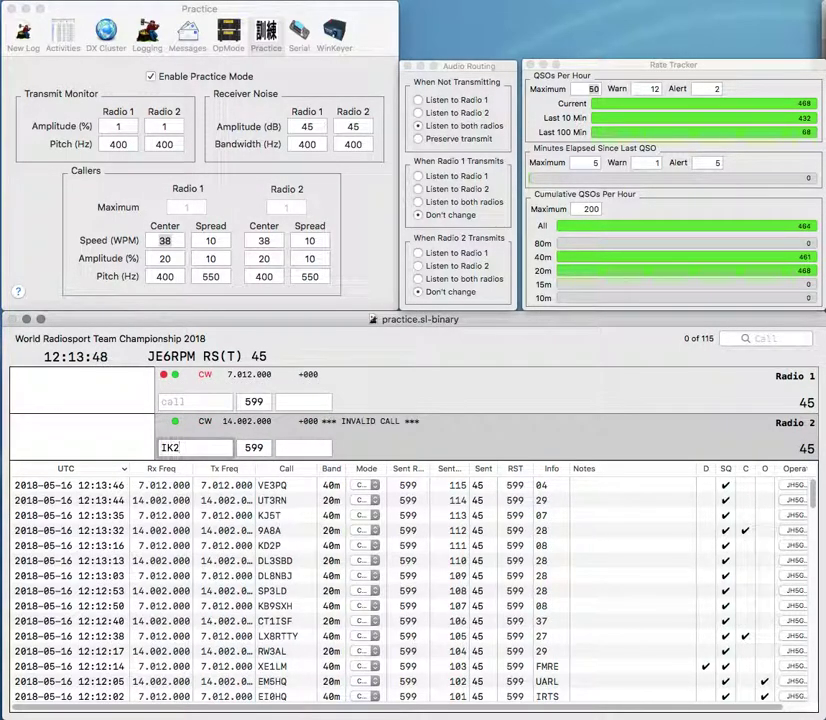
{"action": "type", "text": "QLX"}
{"action": "key", "text": "Return"}
{"action": "type", "text": "SM"}
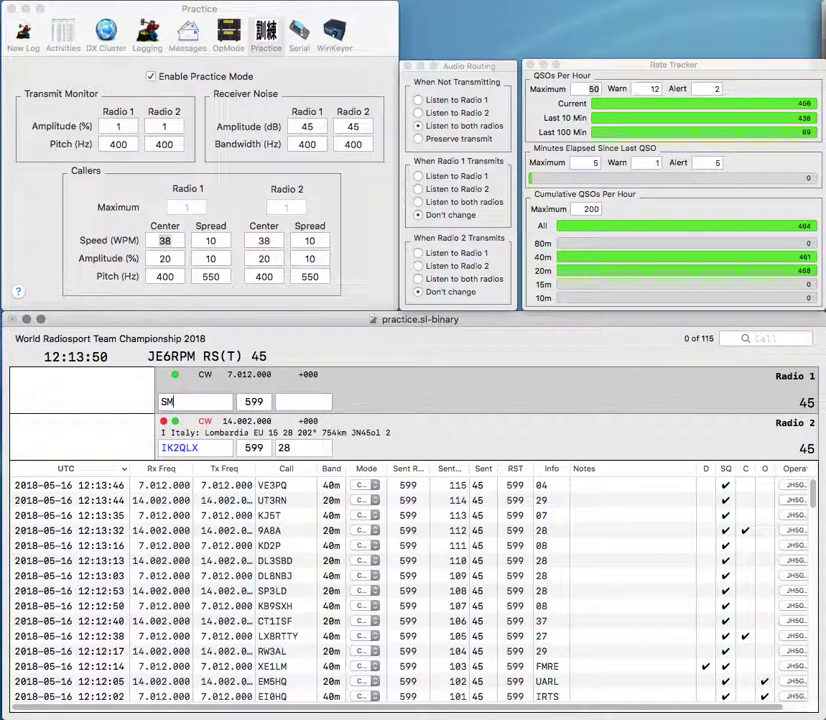
{"action": "type", "text": "3NXS"}
{"action": "key", "text": "space"}
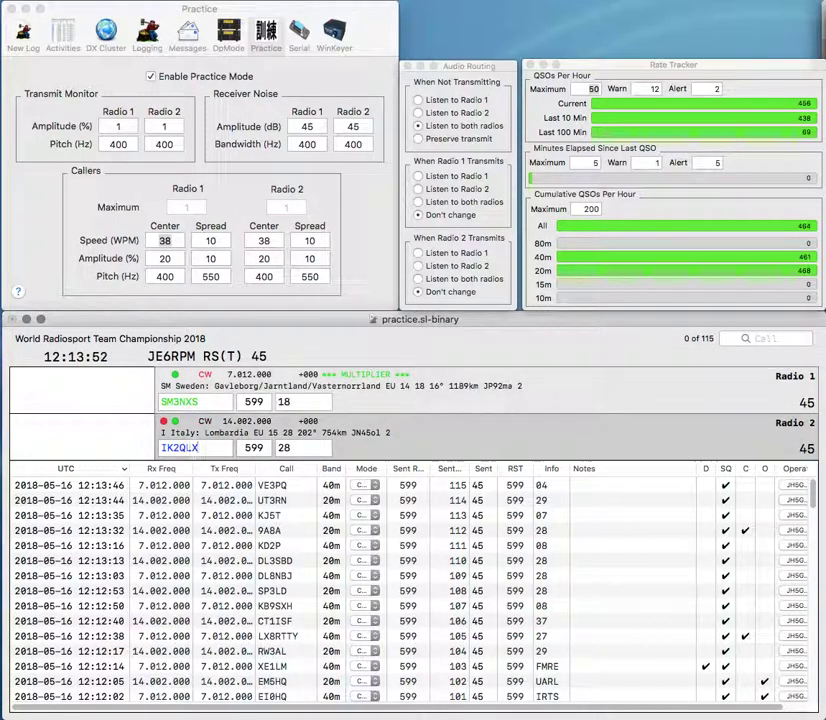
{"action": "key", "text": "Return"}
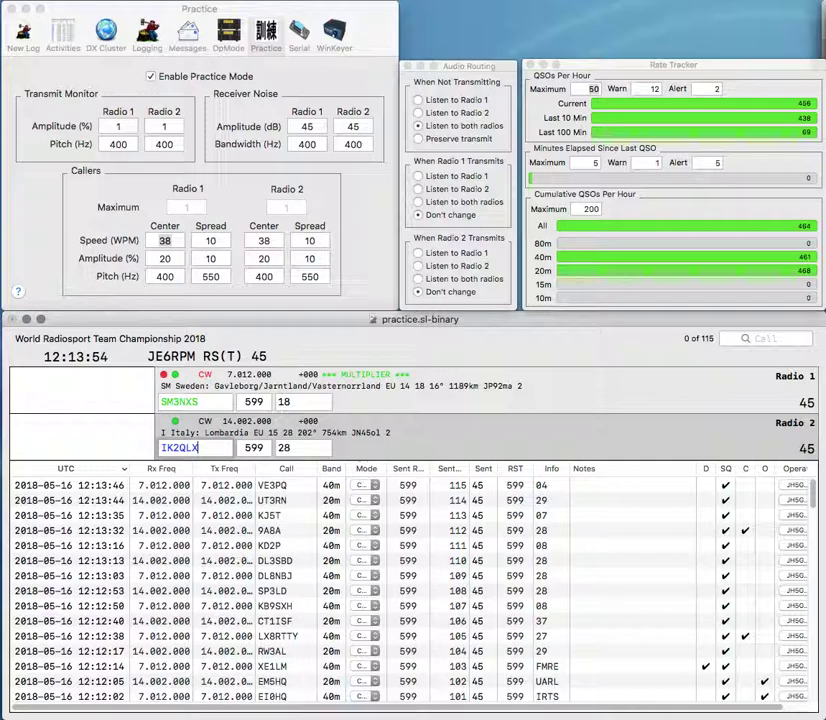
{"action": "key", "text": "backslash"}
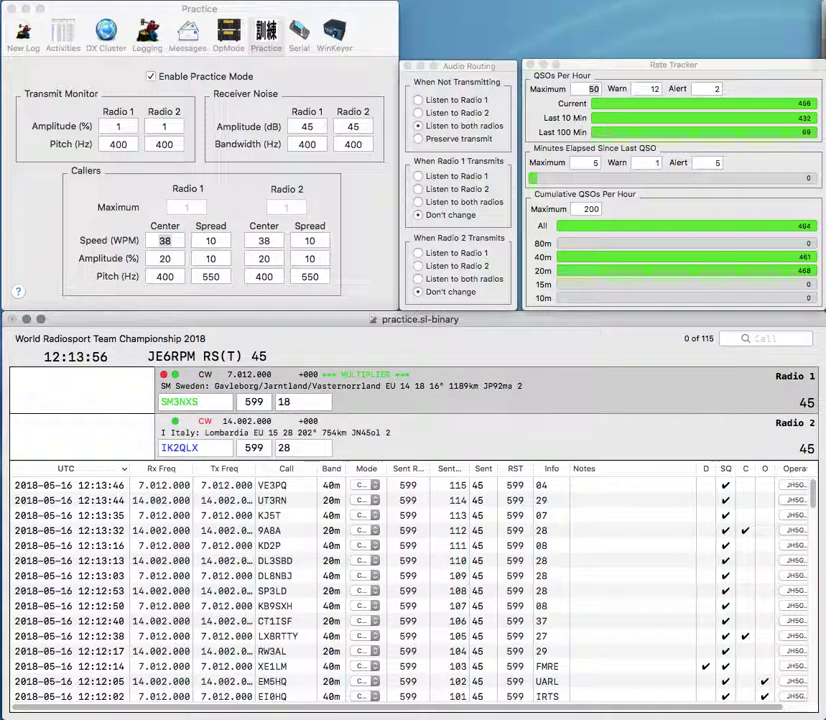
{"action": "key", "text": "Return"}
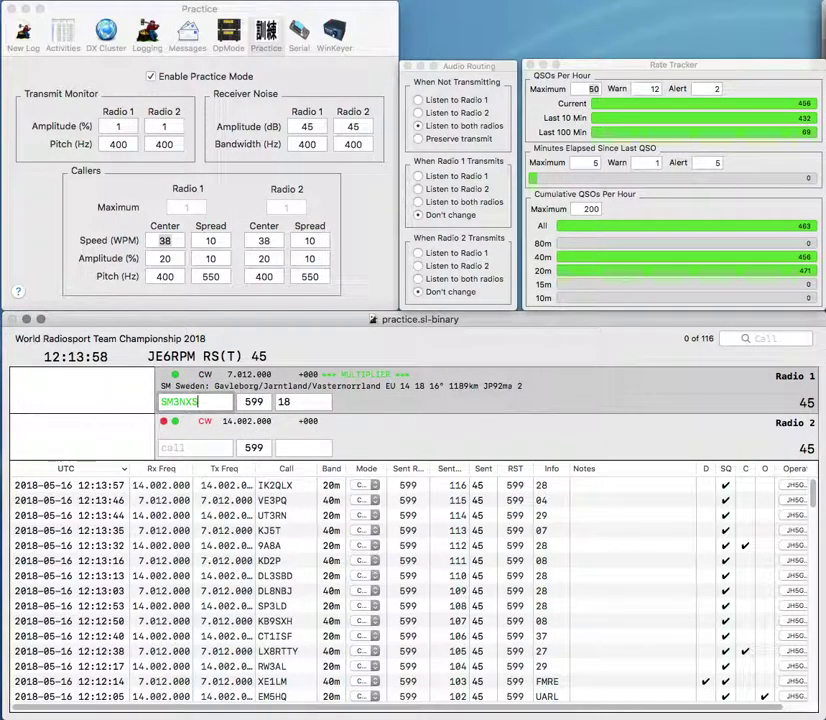
{"action": "key", "text": "Return"}
Step: Answer and log LN2HQ on Radio 2 with exchange NRRL and HK3T on Radio 1 with exchange 12
{"action": "type", "text": "LN2"}
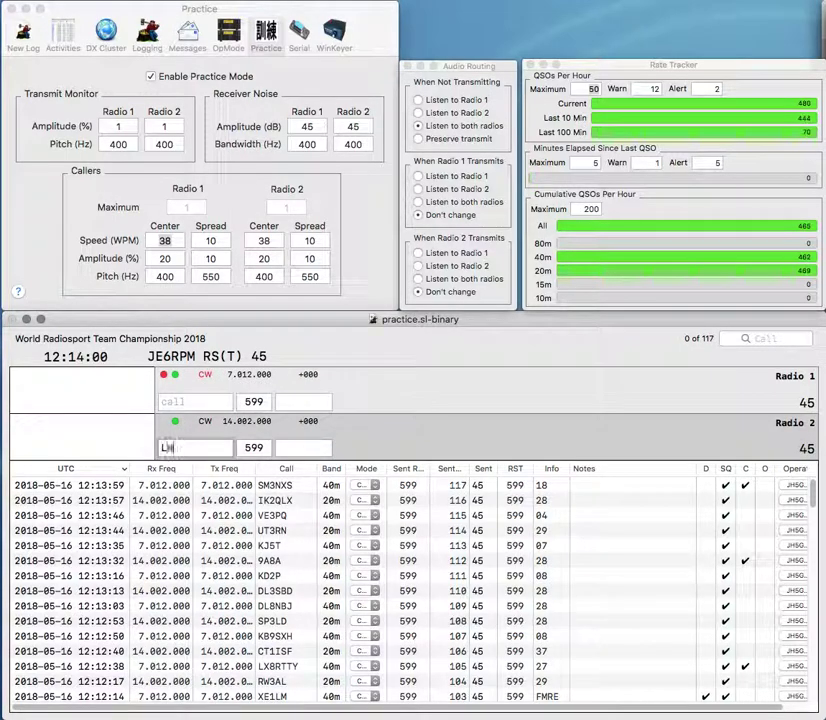
{"action": "type", "text": "HQ"}
{"action": "key", "text": "Return"}
{"action": "type", "text": "HK3T"}
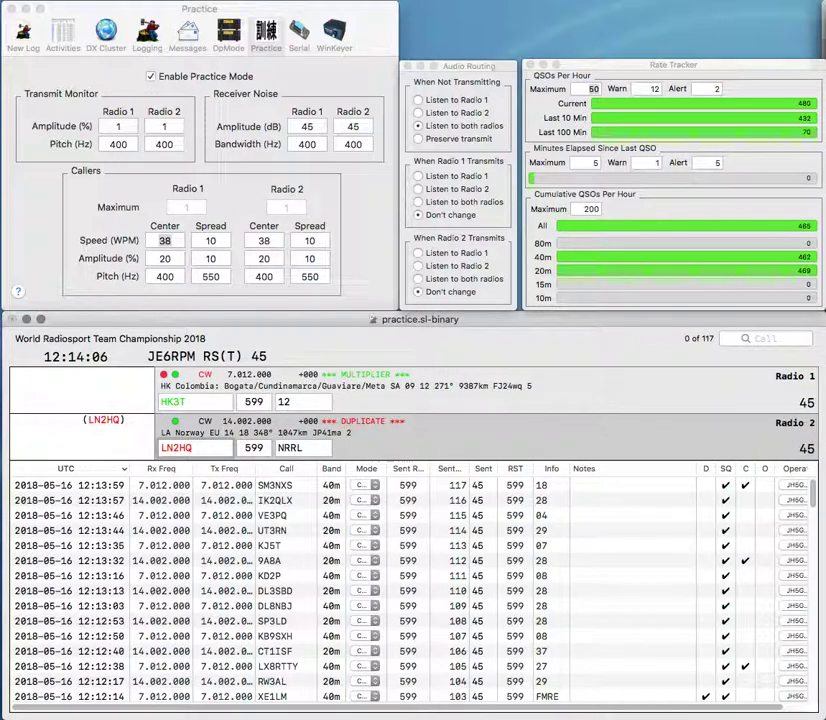
{"action": "key", "text": "Return"}
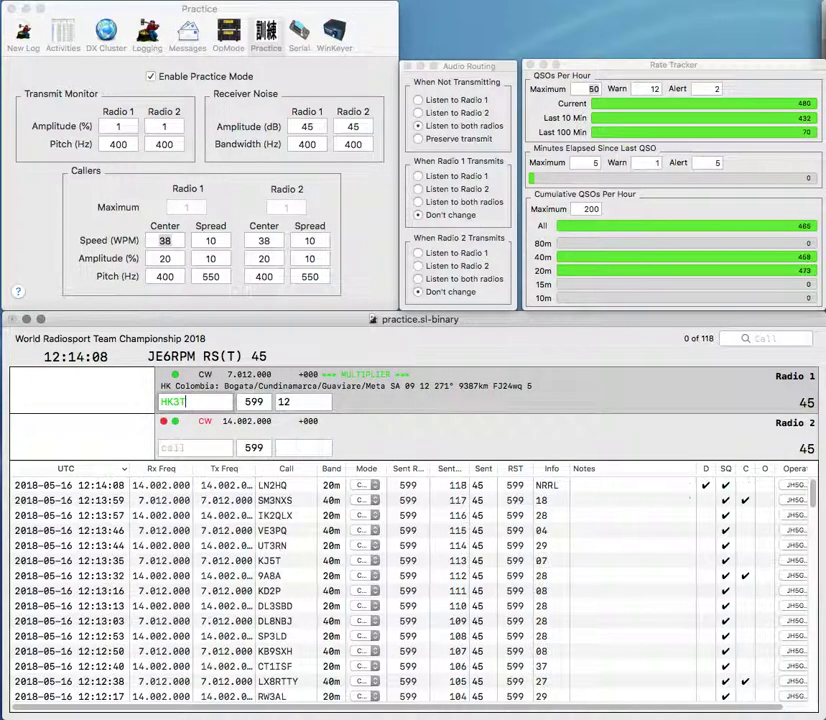
{"action": "key", "text": "Tab"}
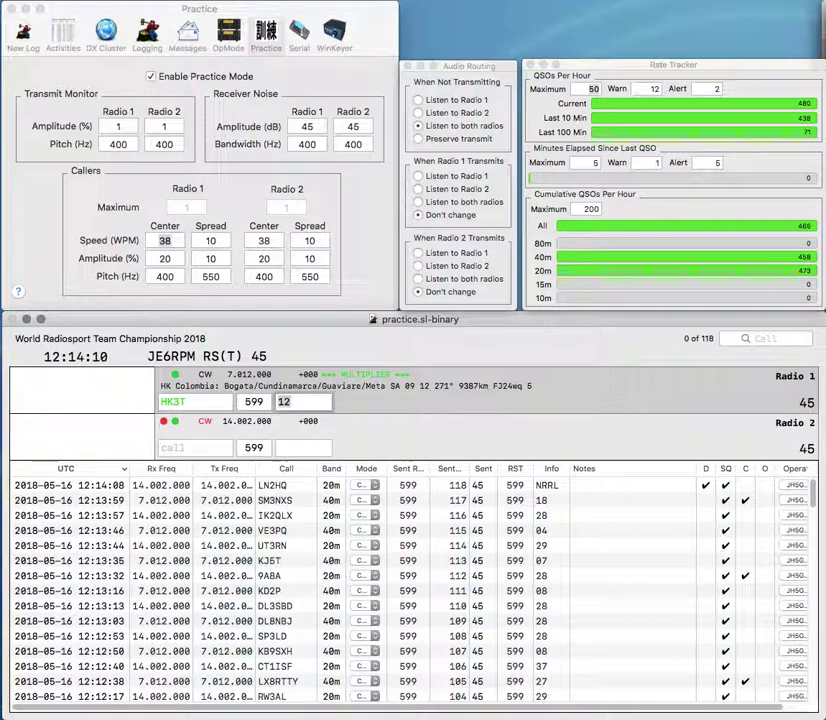
{"action": "key", "text": "Return"}
Step: Answer and log W3PA on Radio 2 with exchange 08 and WT0A on Radio 1 with exchange 07
{"action": "type", "text": "W3PA"}
{"action": "key", "text": "Return"}
{"action": "type", "text": "PT0A"}
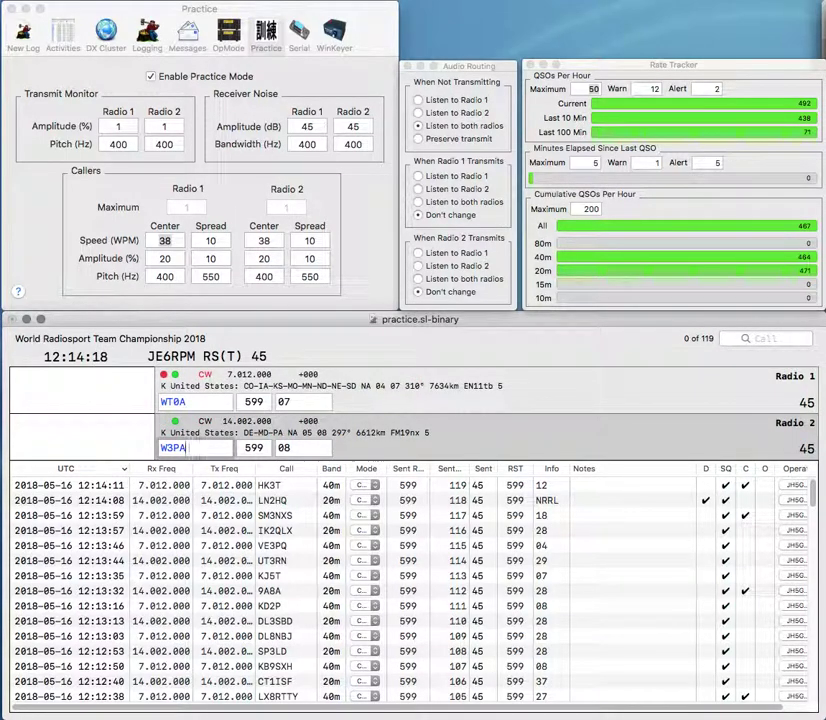
{"action": "key", "text": "Return"}
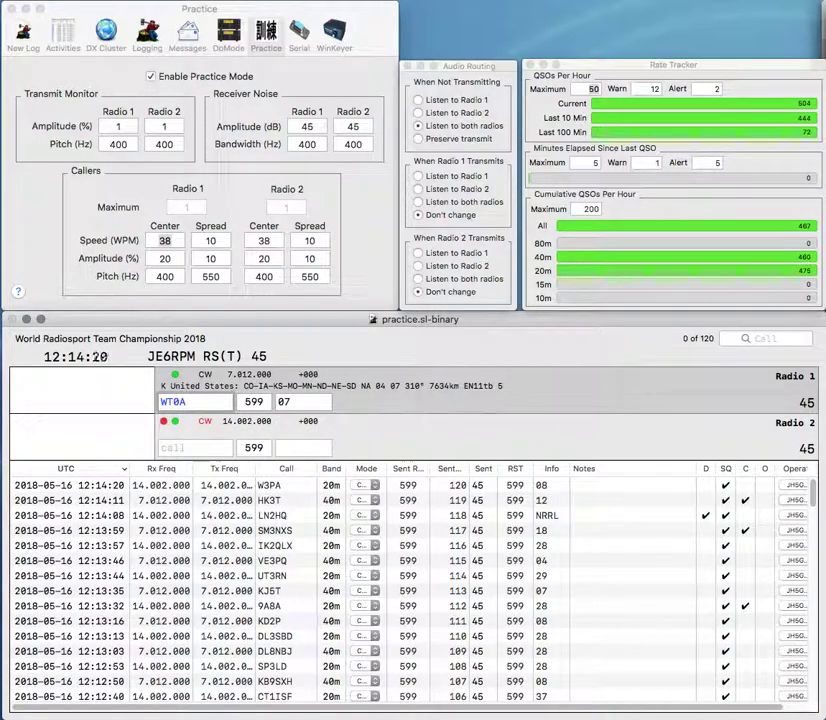
{"action": "key", "text": "Return"}
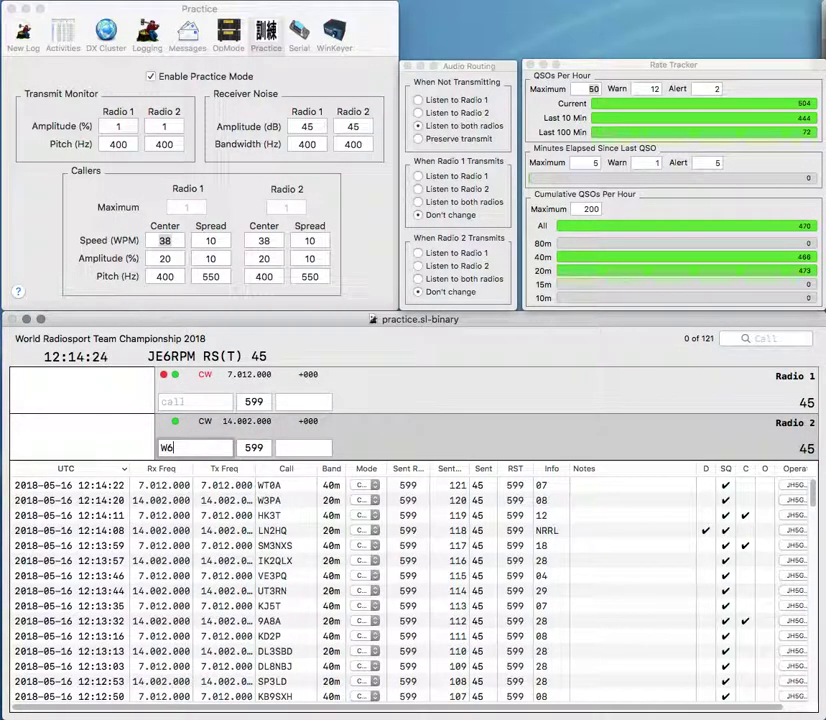
Step: Answer W6ROD on Radio 2 and replace its prefilled exchange with R
{"action": "type", "text": "W6ROD"}
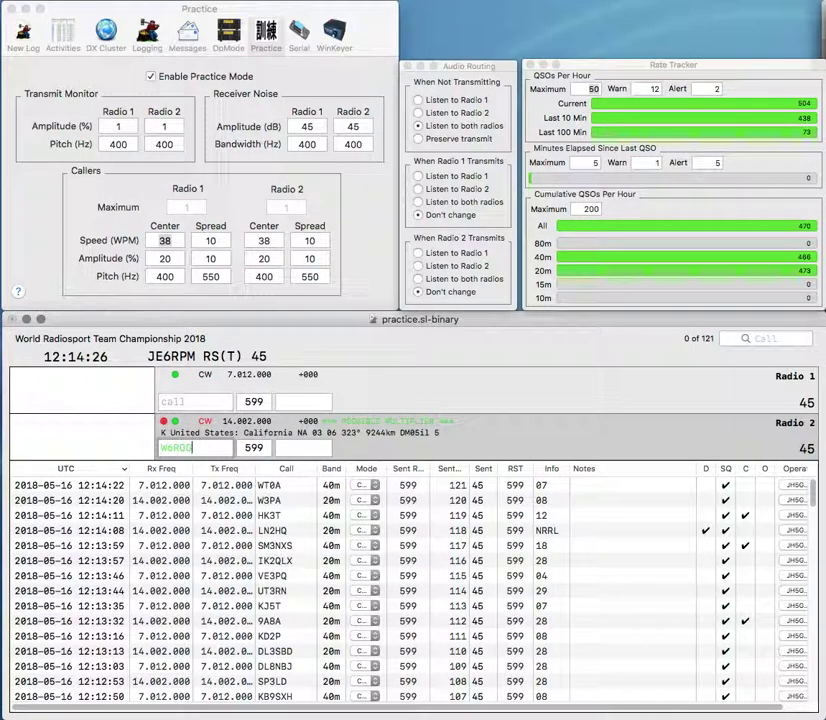
{"action": "key", "text": "Return"}
{"action": "type", "text": "Q"}
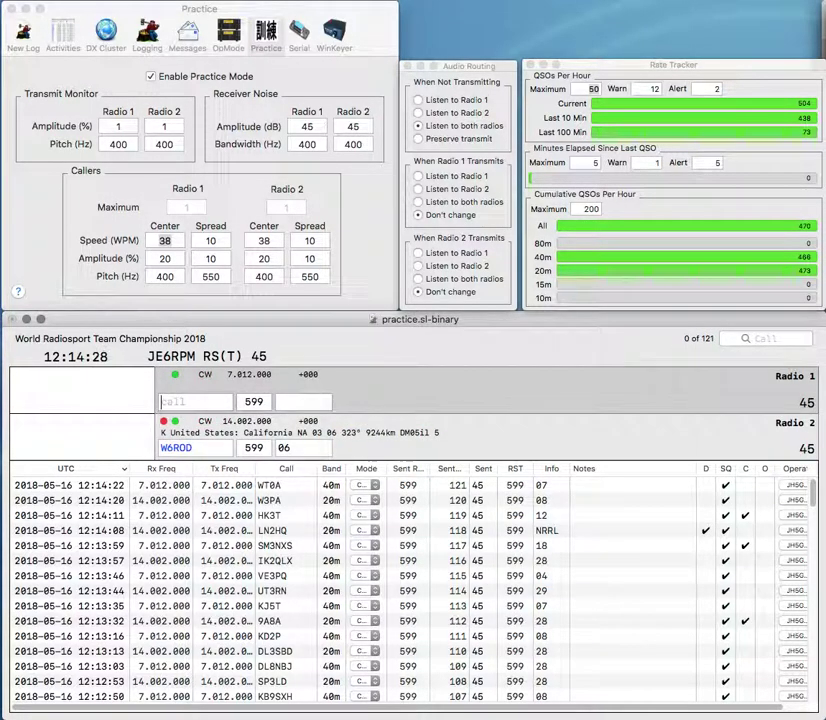
{"action": "key", "text": "Return"}
{"action": "key", "text": "Tab"}
{"action": "type", "text": "R"}
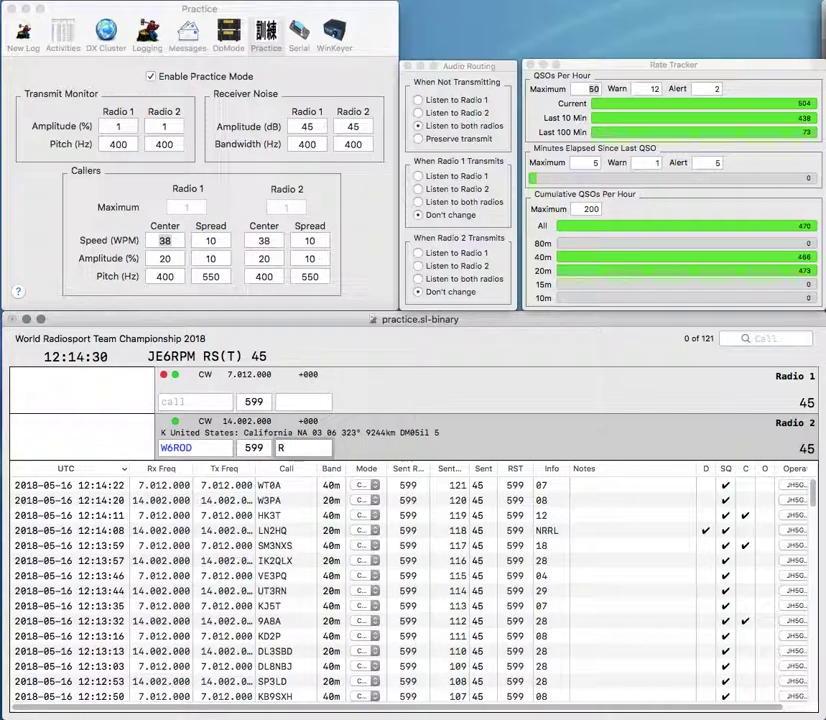
{"action": "key", "text": "Return"}
{"action": "key", "text": "Return"}
{"action": "key", "text": "Return"}
{"action": "key", "text": "Return"}
{"action": "key", "text": "Return"}
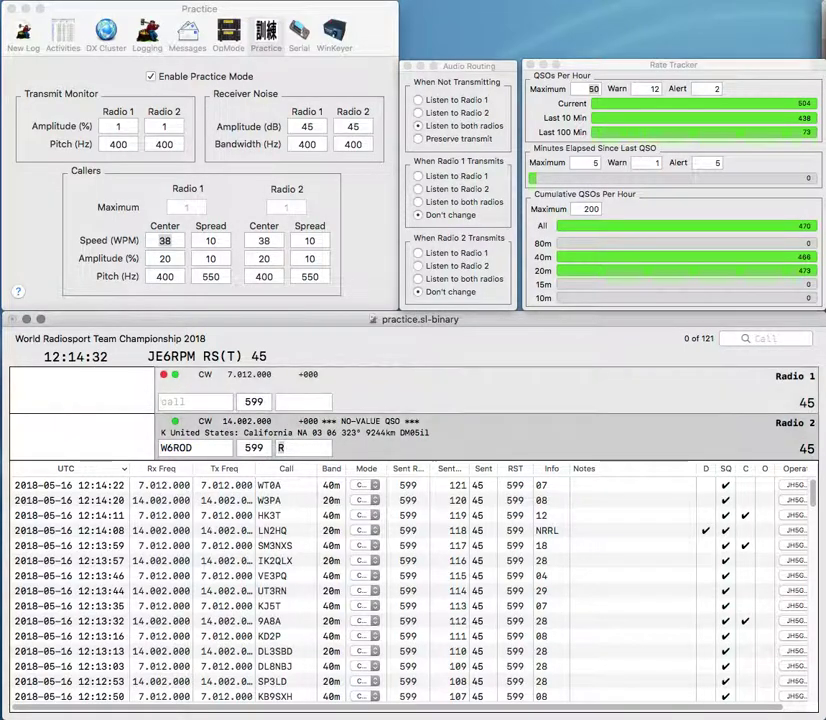
{"action": "type", "text": "N3RJ"}
{"action": "key", "text": "space"}
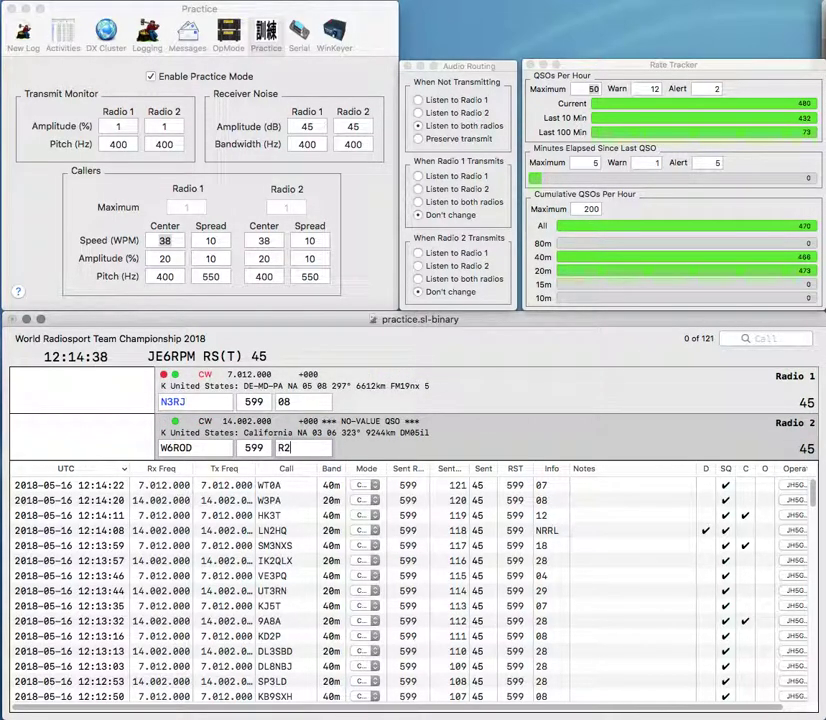
{"action": "type", "text": "AC"}
{"action": "key", "text": "Return"}
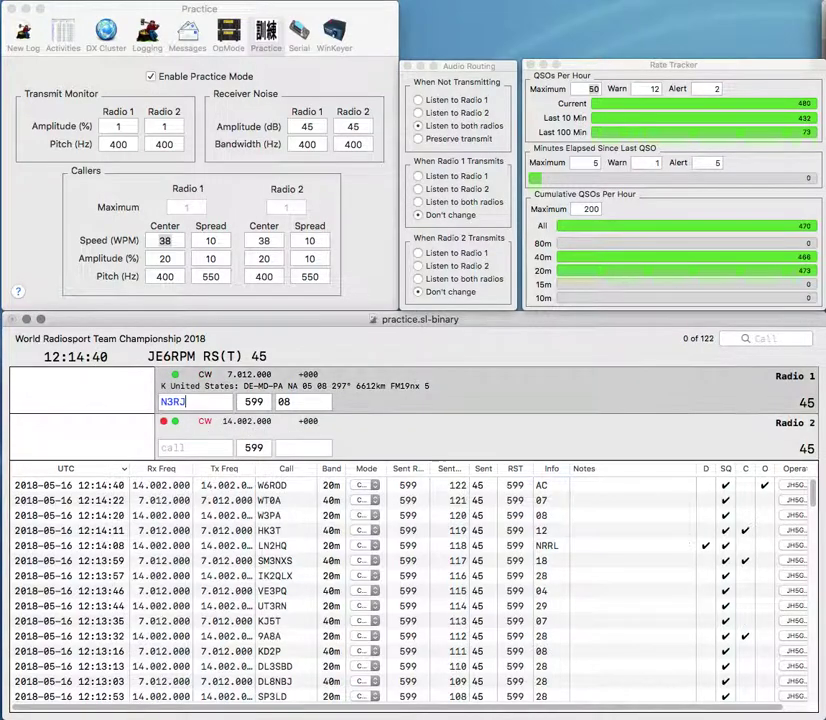
{"action": "key", "text": "Return"}
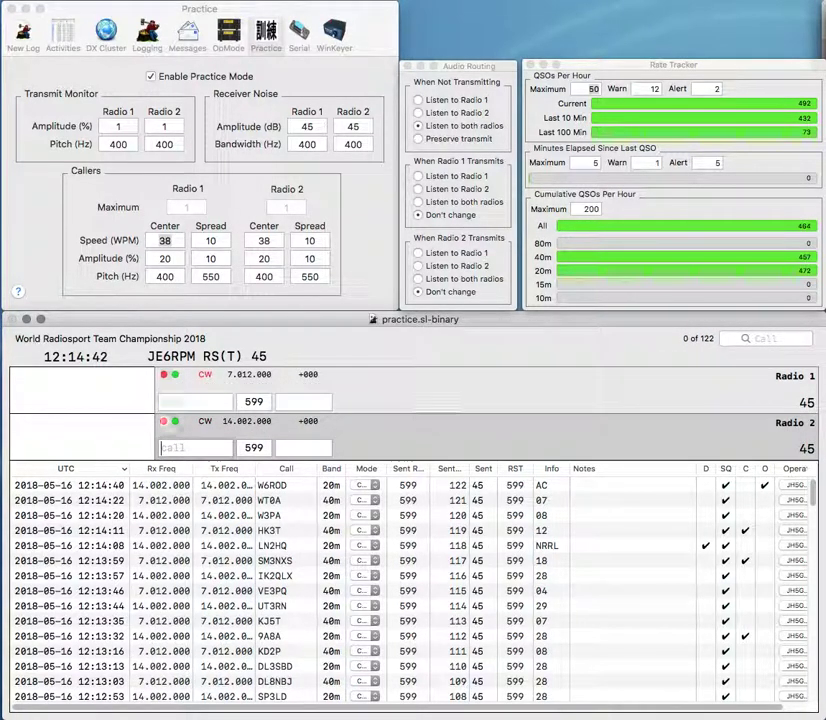
{"action": "type", "text": "W1"}
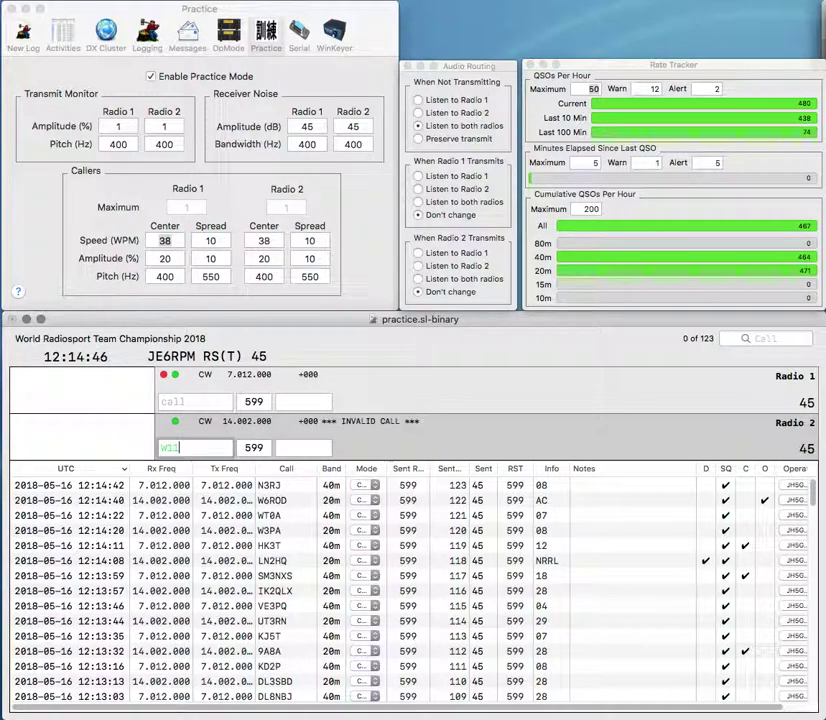
{"action": "type", "text": "HH"}
{"action": "key", "text": "Return"}
{"action": "type", "text": "1"}
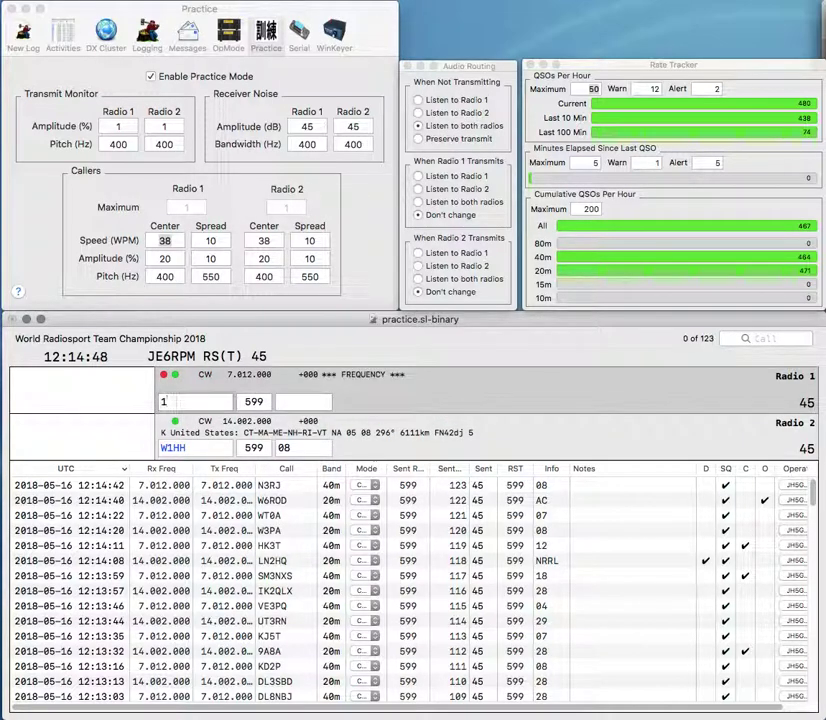
{"action": "key", "text": "BackSpace"}
{"action": "type", "text": "W"}
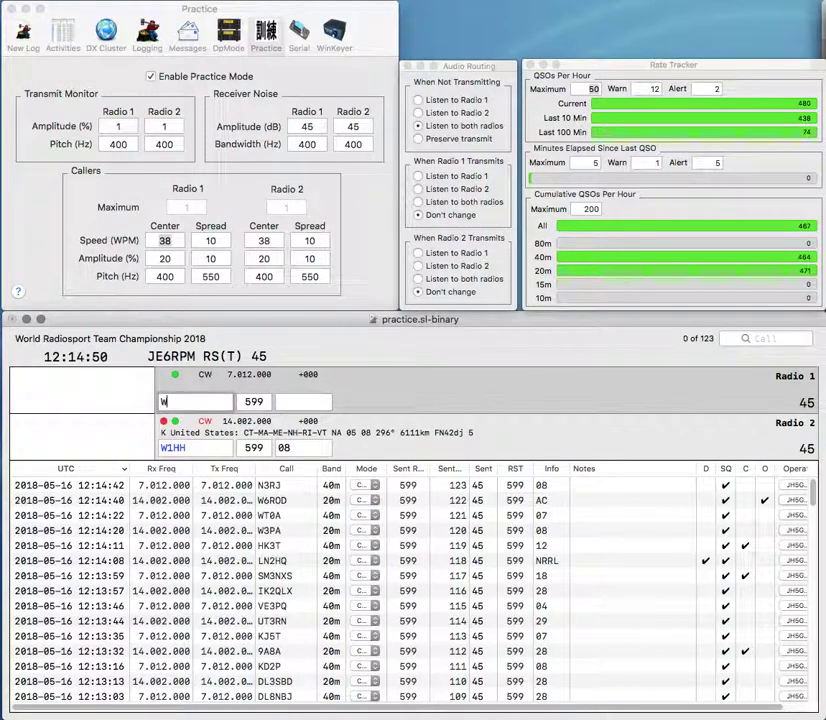
{"action": "type", "text": "4DAN"}
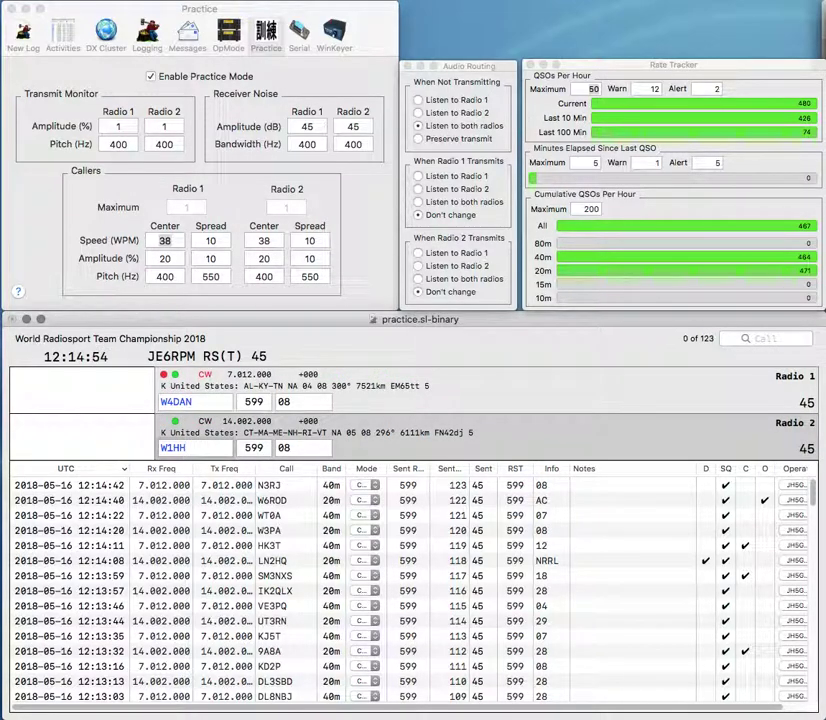
{"action": "key", "text": "BackSpace"}
{"action": "type", "text": "S"}
{"action": "key", "text": "Return"}
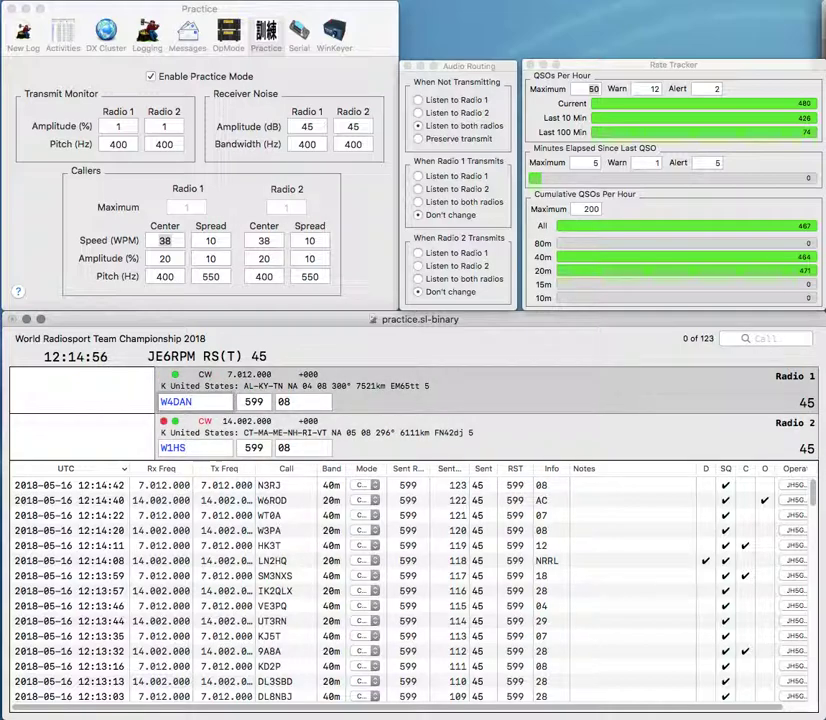
{"action": "key", "text": "Return"}
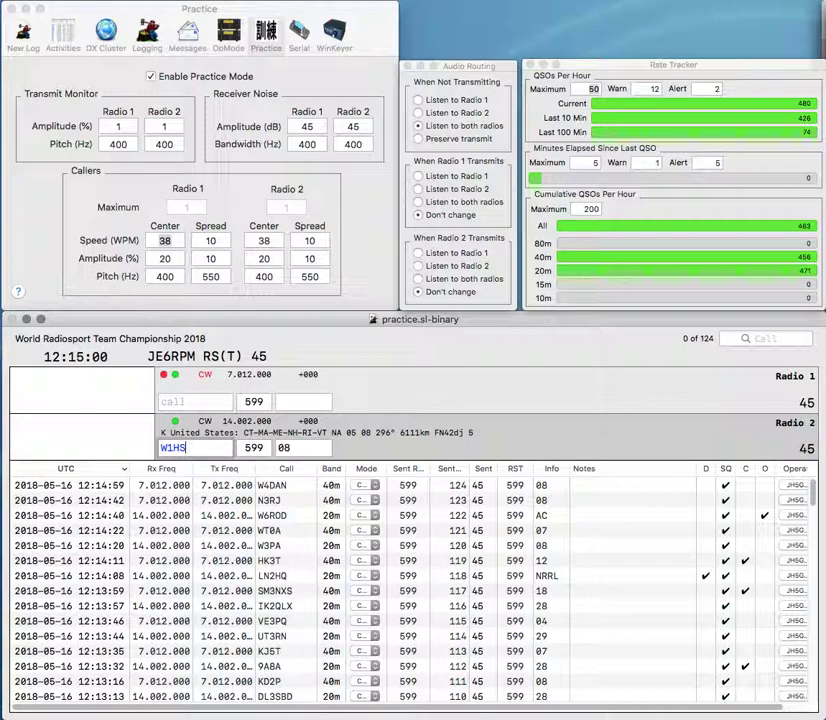
{"action": "key", "text": "Return"}
{"action": "type", "text": "LA7RJ"}
{"action": "key", "text": "Return"}
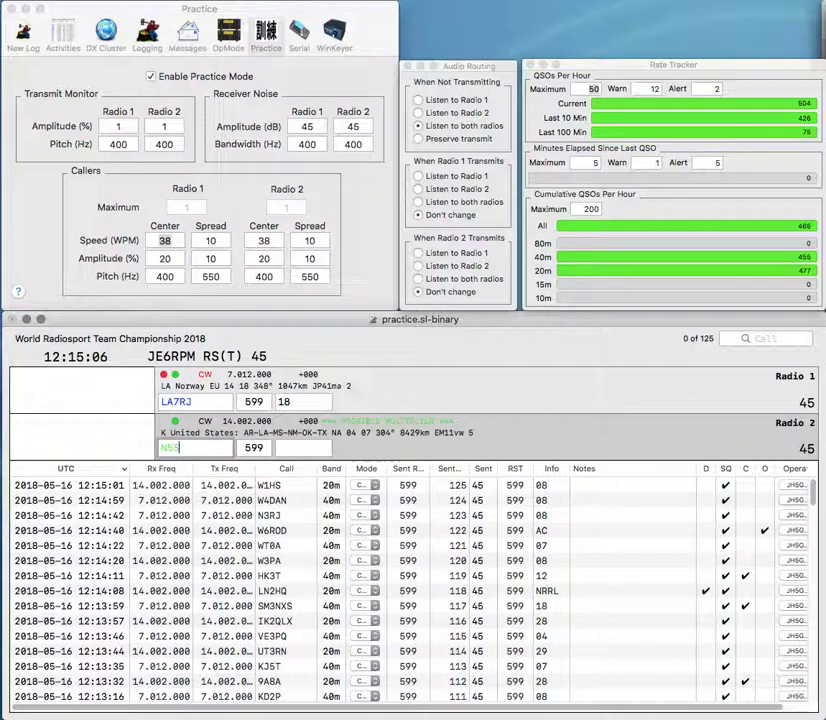
{"action": "type", "text": "J"}
{"action": "key", "text": "Return"}
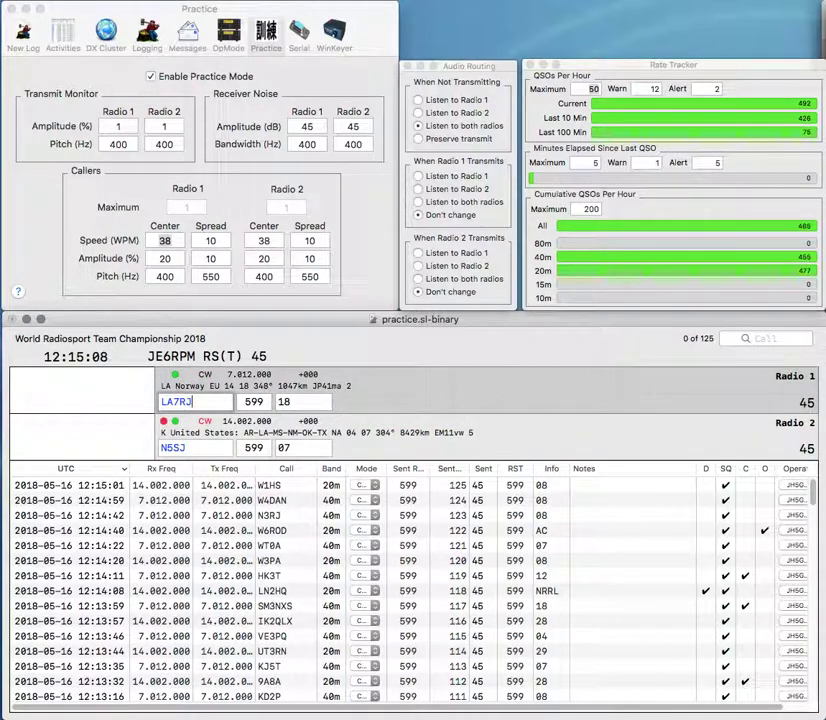
{"action": "key", "text": "Return"}
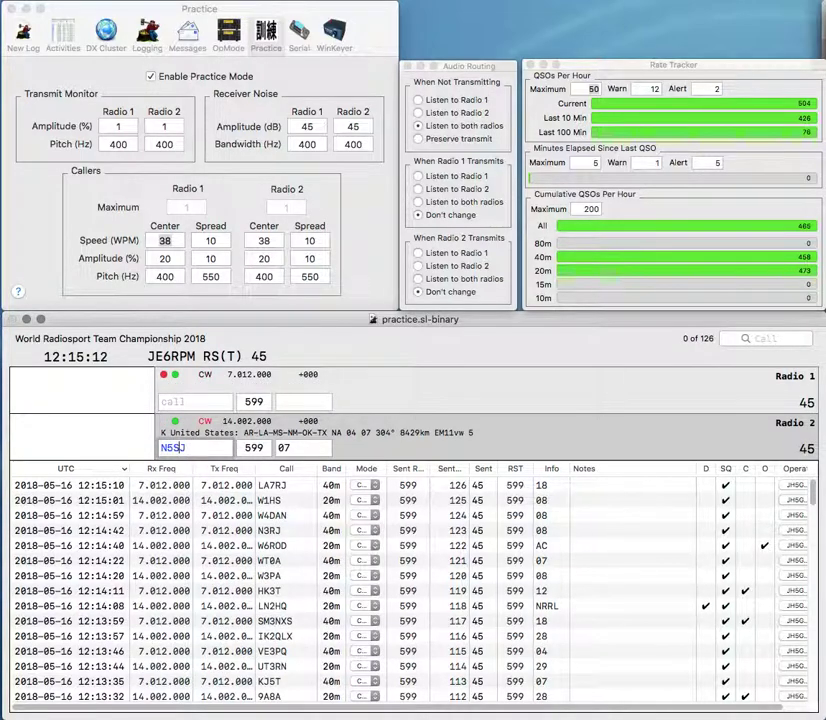
{"action": "type", "text": "SQ9NNS"}
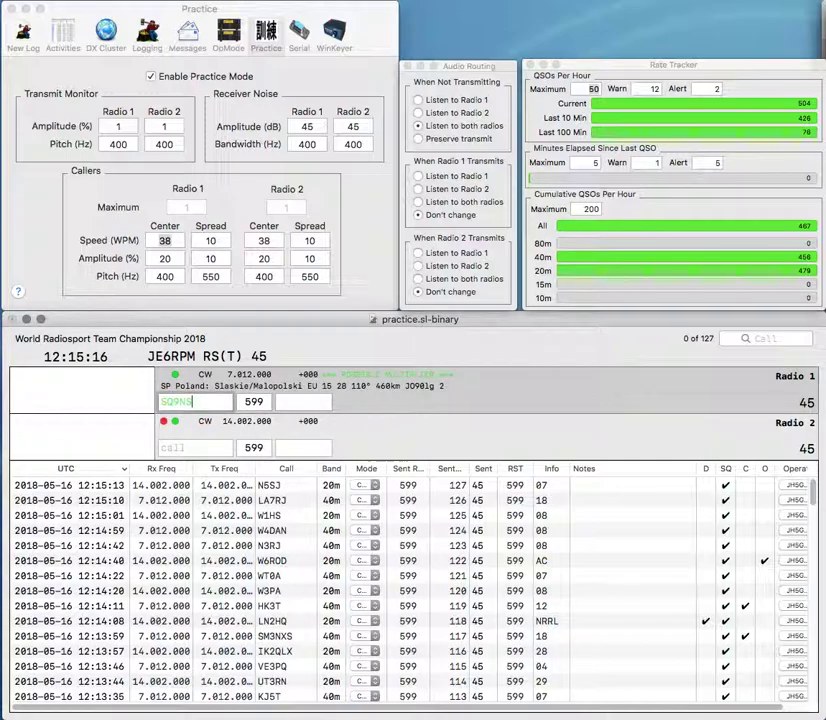
{"action": "key", "text": "BackSpace"}
{"action": "type", "text": "IS"}
{"action": "key", "text": "Tab"}
{"action": "type", "text": "28"}
{"action": "key", "text": "Return"}
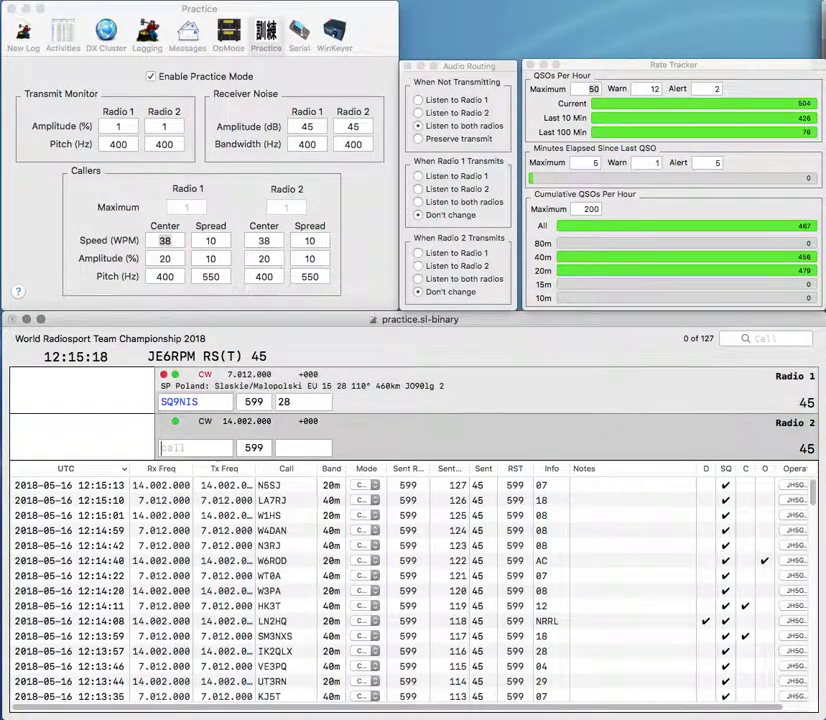
Step: Answer JA6RDI on Radio 2 with exchange 45 and log SQ9NIS on Radio 1
{"action": "type", "text": "JA6R"}
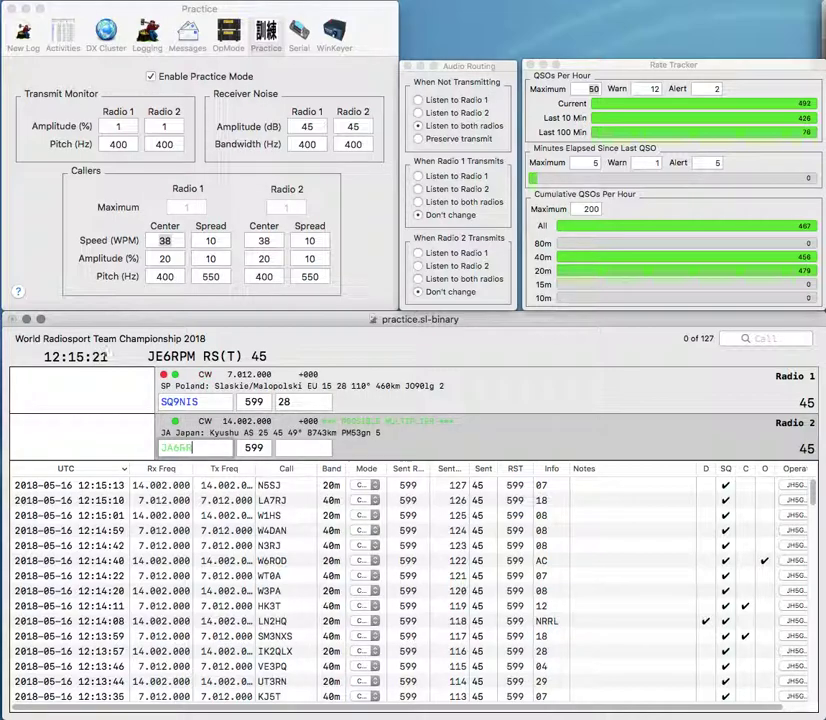
{"action": "type", "text": "DI"}
{"action": "key", "text": "Tab"}
{"action": "type", "text": "45"}
{"action": "key", "text": "Return"}
{"action": "key", "text": "Return"}
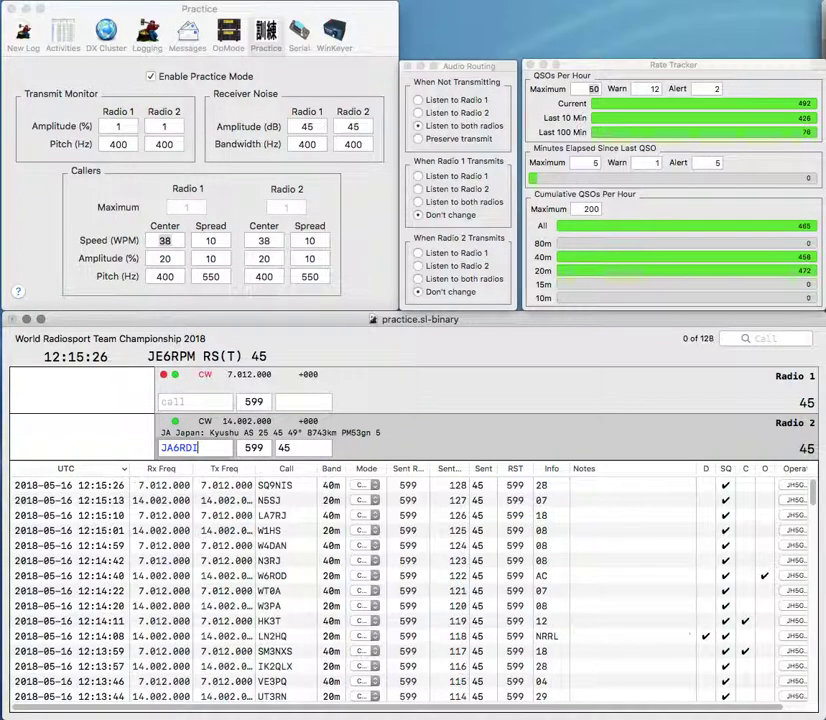
Step: Correct the Radio 2 callsign to JA6RID and resend it
{"action": "key", "text": "BackSpace"}
{"action": "key", "text": "BackSpace"}
{"action": "type", "text": "ID"}
{"action": "key", "text": "Return"}
{"action": "type", "text": "V4L"}
{"action": "type", "text": "W"}
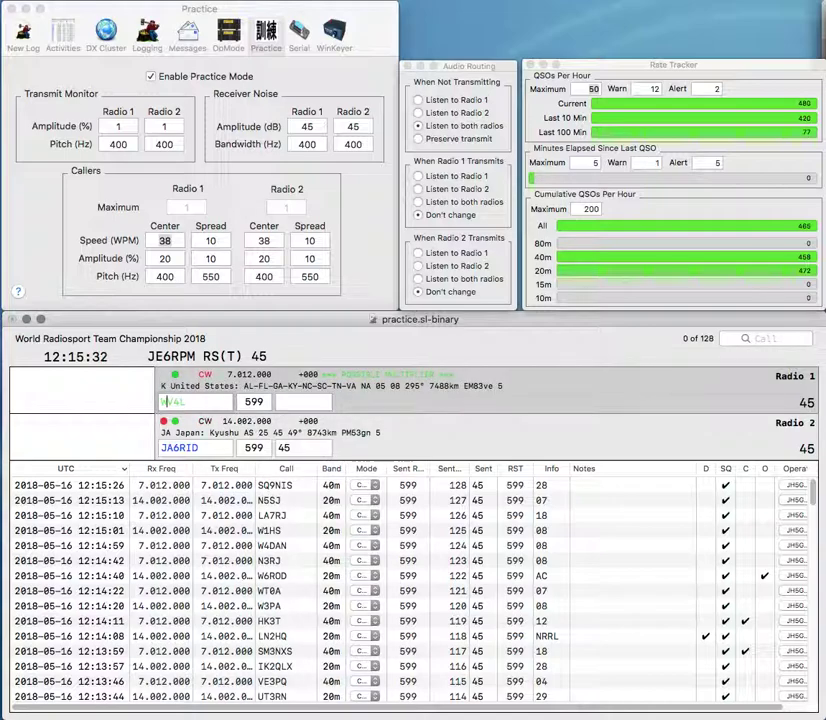
{"action": "key", "text": "Return"}
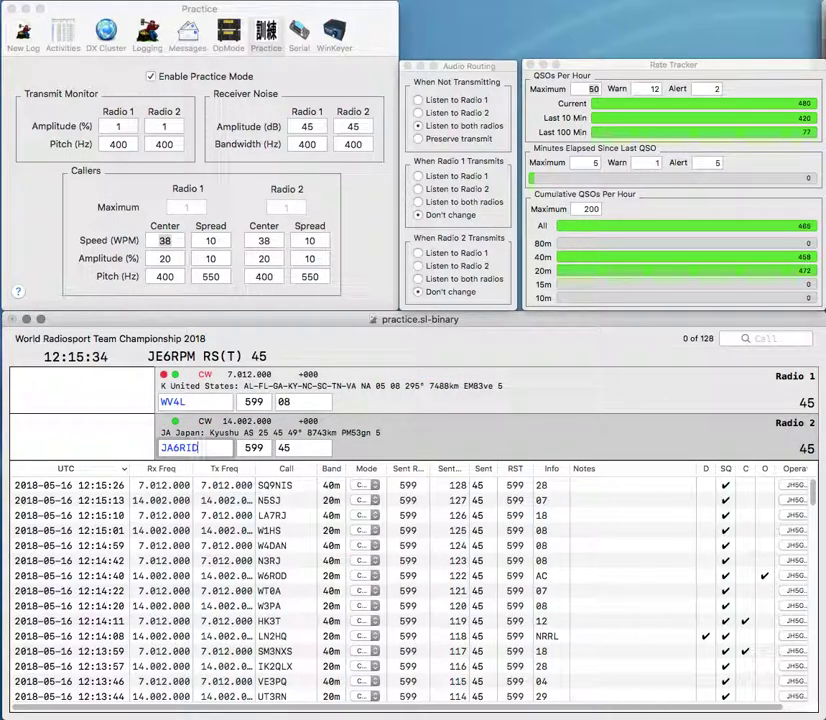
{"action": "key", "text": "Return"}
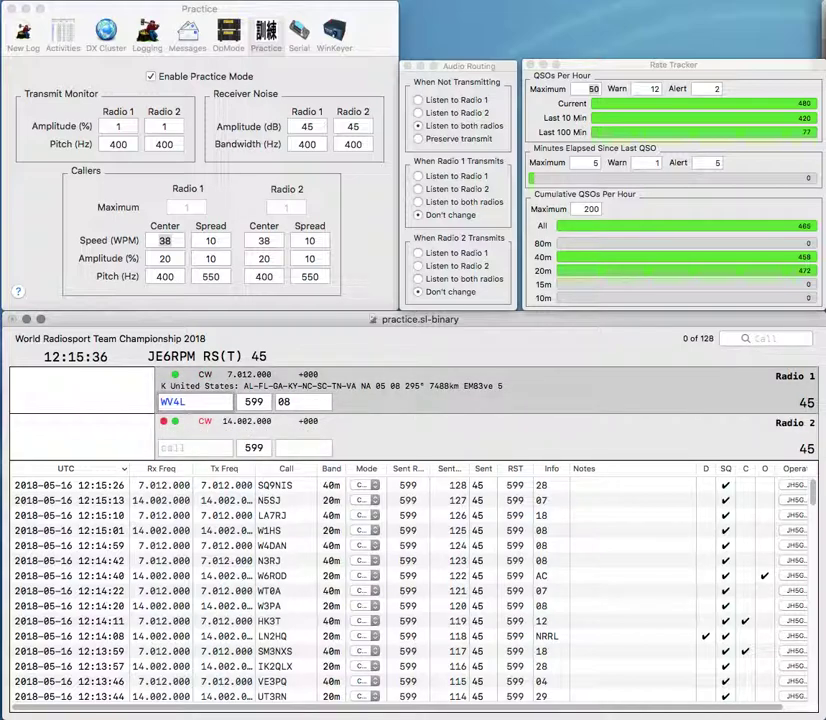
{"action": "key", "text": "Return"}
{"action": "type", "text": "M0KDN"}
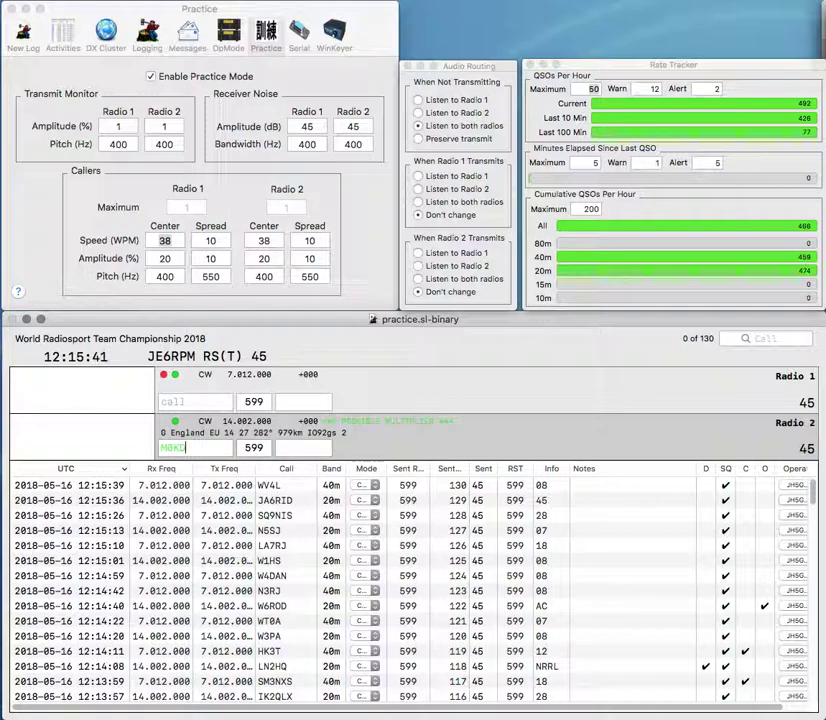
{"action": "key", "text": "Return"}
{"action": "type", "text": "KC1SS"}
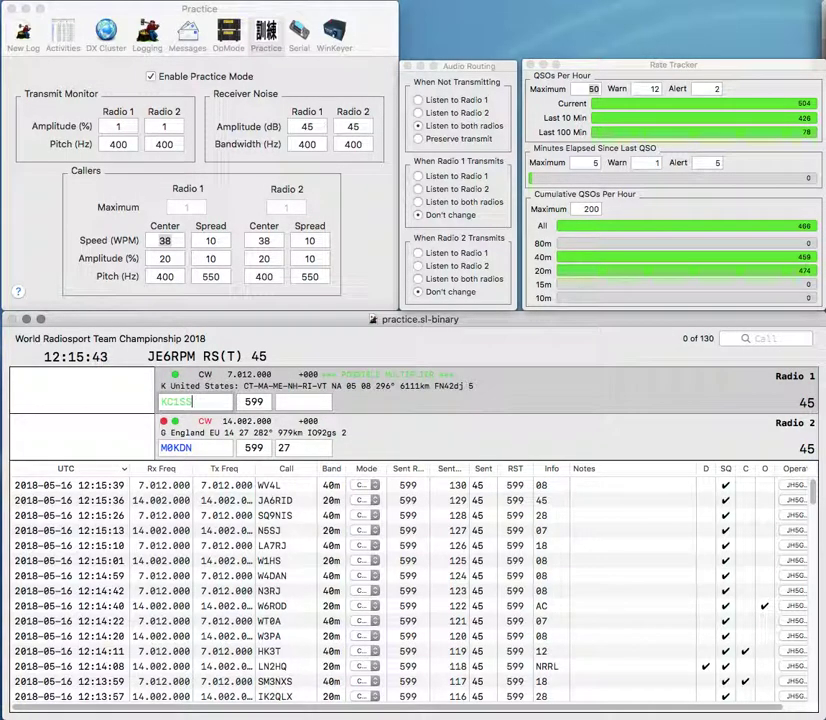
{"action": "key", "text": "Return"}
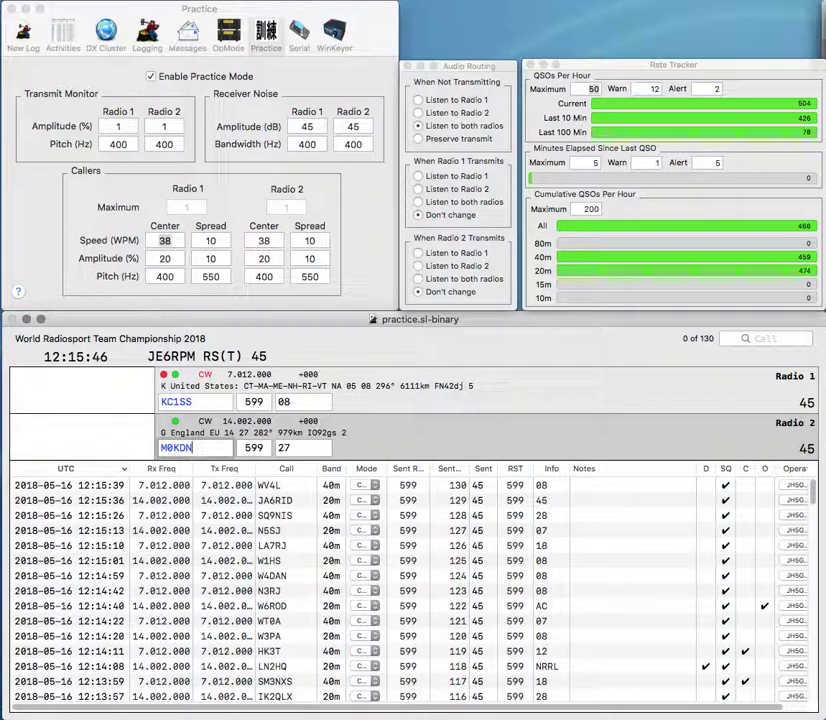
{"action": "key", "text": "Return"}
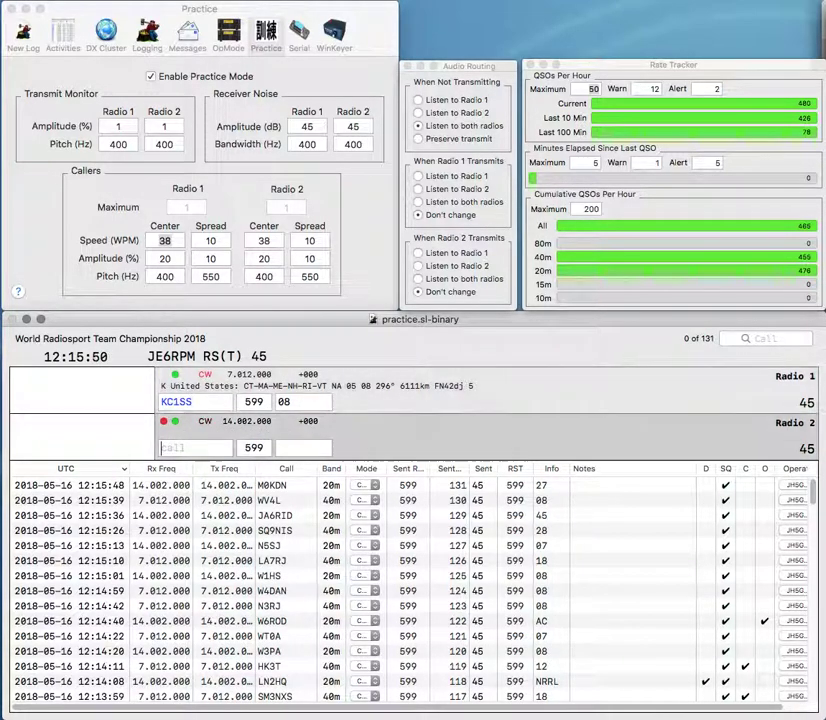
{"action": "key", "text": "Return"}
{"action": "type", "text": "KJ0B"}
{"action": "key", "text": "Return"}
{"action": "type", "text": "GM55A"}
{"action": "key", "text": "space"}
{"action": "type", "text": "27"}
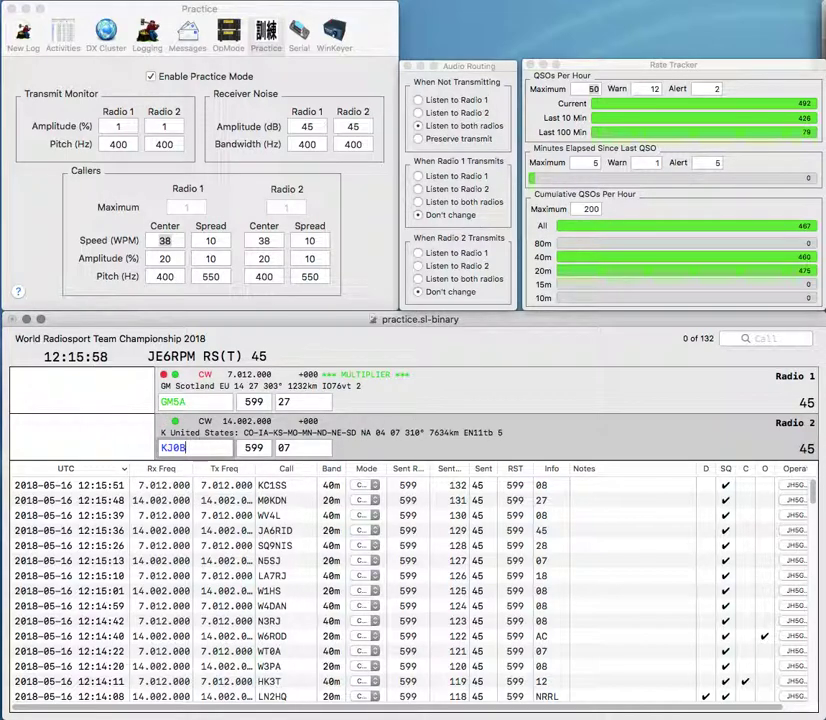
{"action": "key", "text": "Return"}
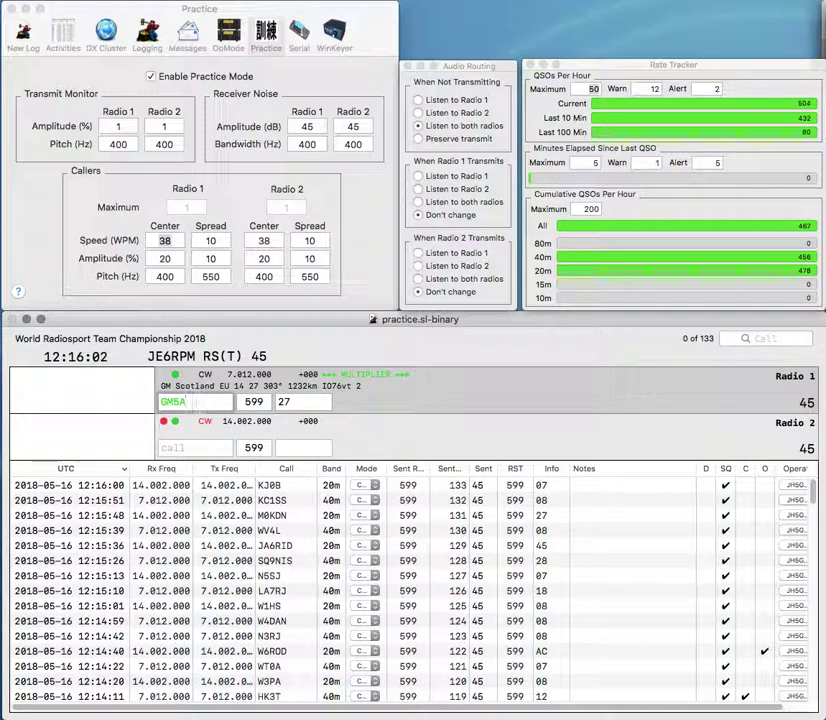
{"action": "key", "text": "Return"}
Step: Answer DL6UNF on Radio 2 with exchange 28 and JG1EIQ on Radio 1 with exchange 45, and log both contacts
{"action": "type", "text": "DL6UNF"}
{"action": "key", "text": "Return"}
{"action": "type", "text": "JG1EIQ"}
{"action": "key", "text": "Return"}
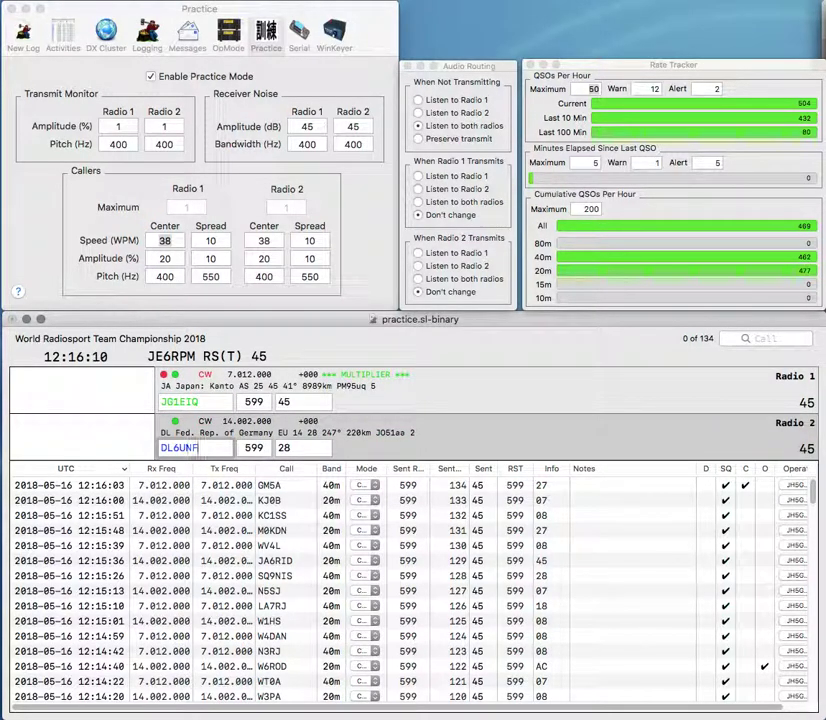
{"action": "key", "text": "Return"}
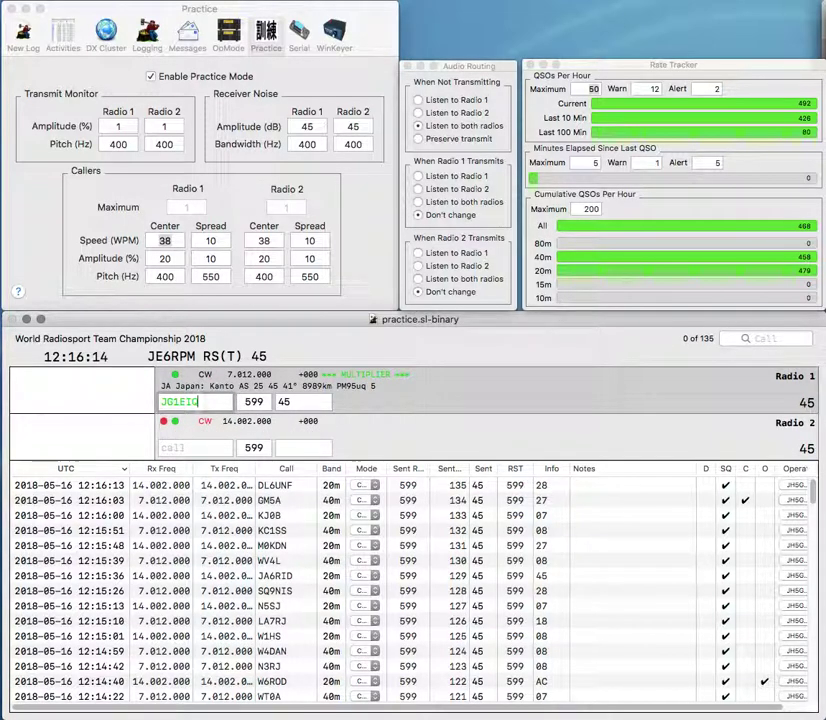
{"action": "key", "text": "Return"}
Step: Answer WD3AVD on Radio 2 with exchange 08 and II2HQ on Radio 1 with its prefilled exchange ARI
{"action": "type", "text": "3AVD"}
{"action": "key", "text": "super+Left"}
{"action": "type", "text": "WD"}
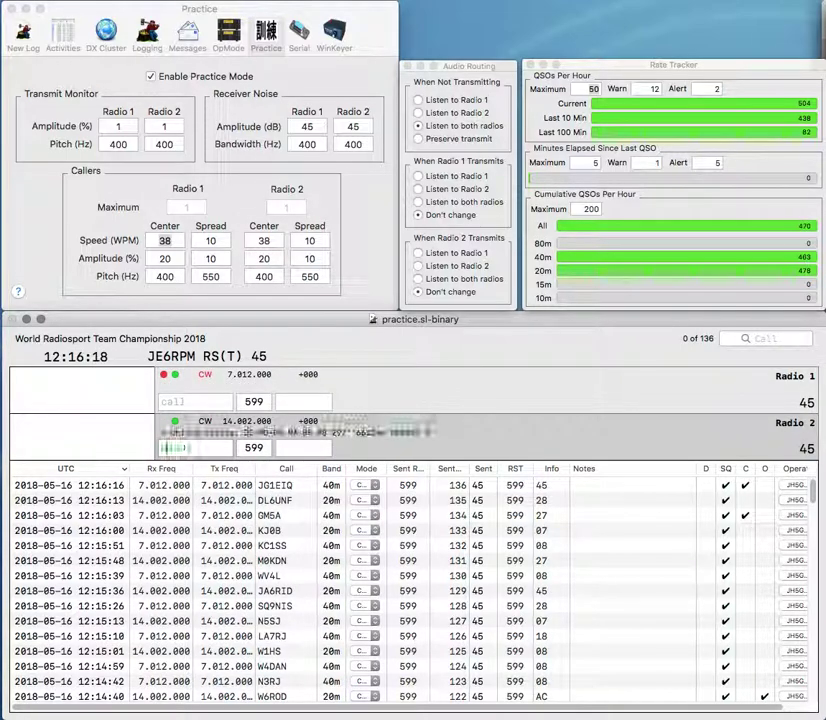
{"action": "key", "text": "Return"}
{"action": "type", "text": "II2HQ"}
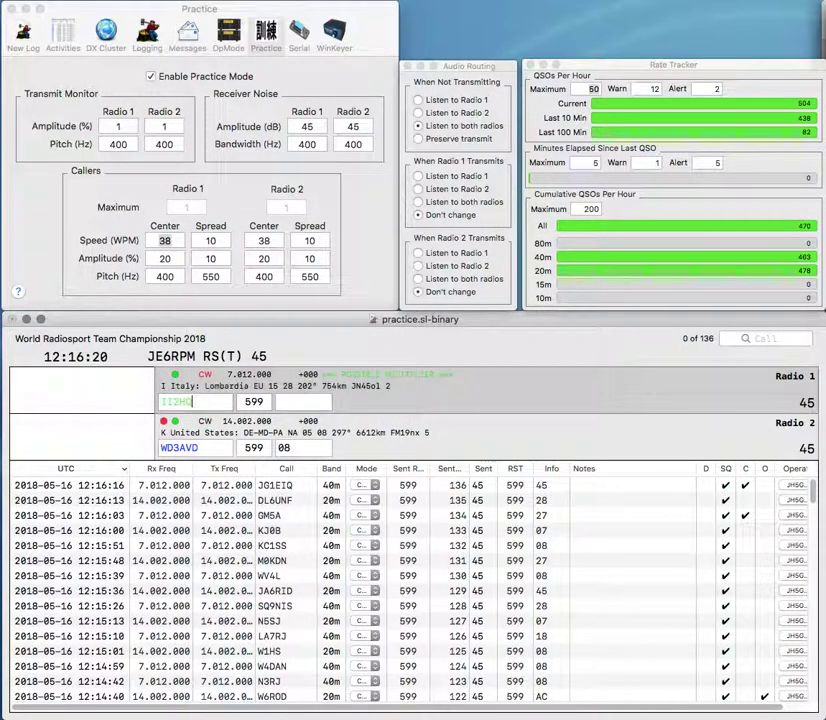
{"action": "key", "text": "Return"}
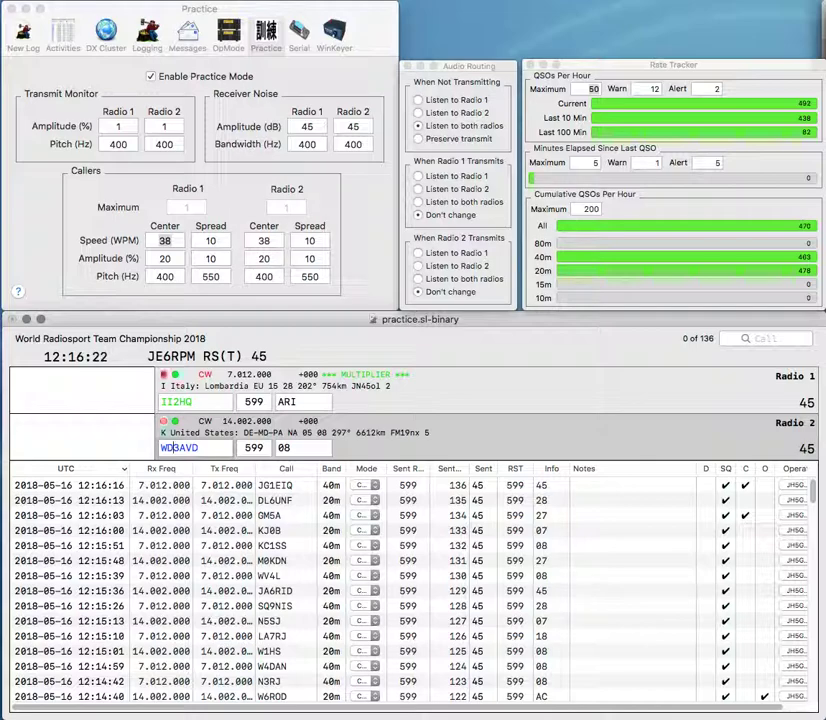
{"action": "key", "text": "BackSpace"}
{"action": "type", "text": "B"}
{"action": "key", "text": "Return"}
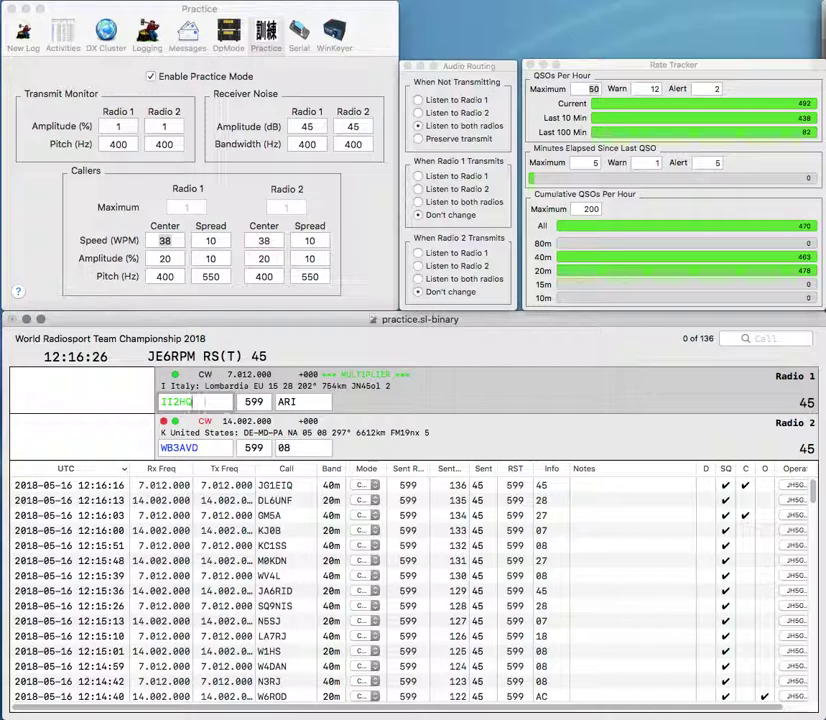
{"action": "key", "text": "Tab"}
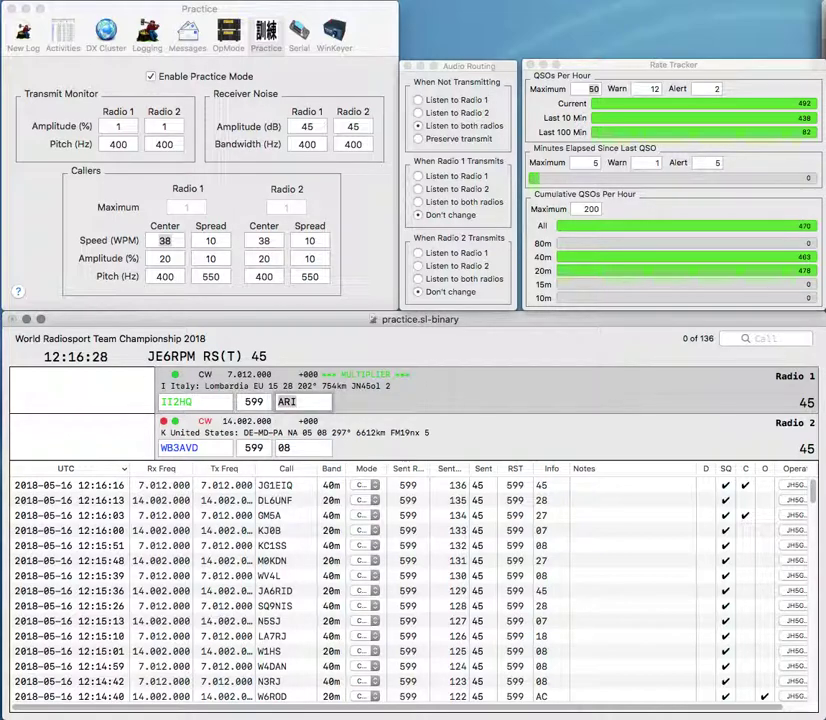
{"action": "type", "text": "28"}
{"action": "key", "text": "Return"}
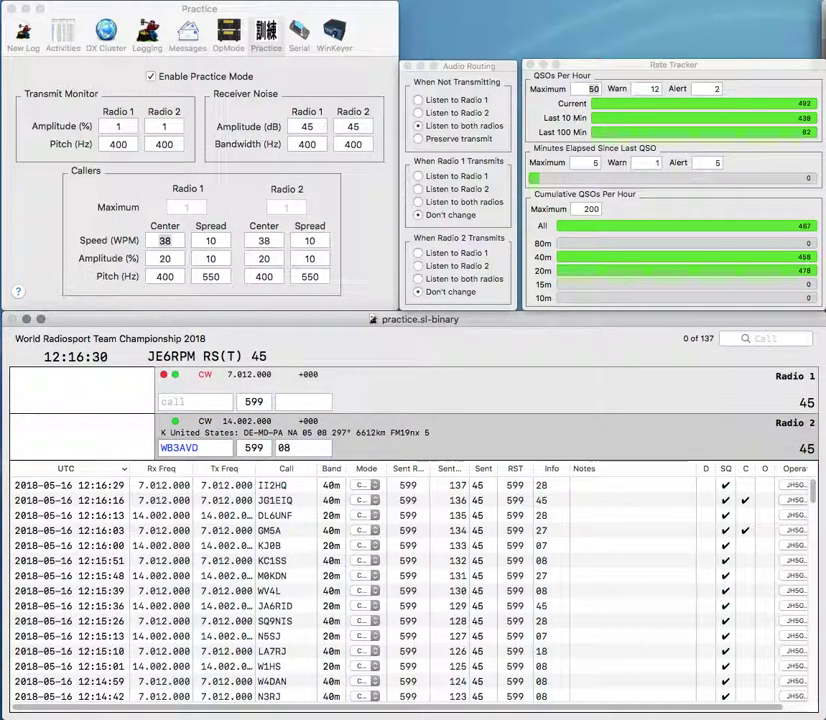
{"action": "key", "text": "Return"}
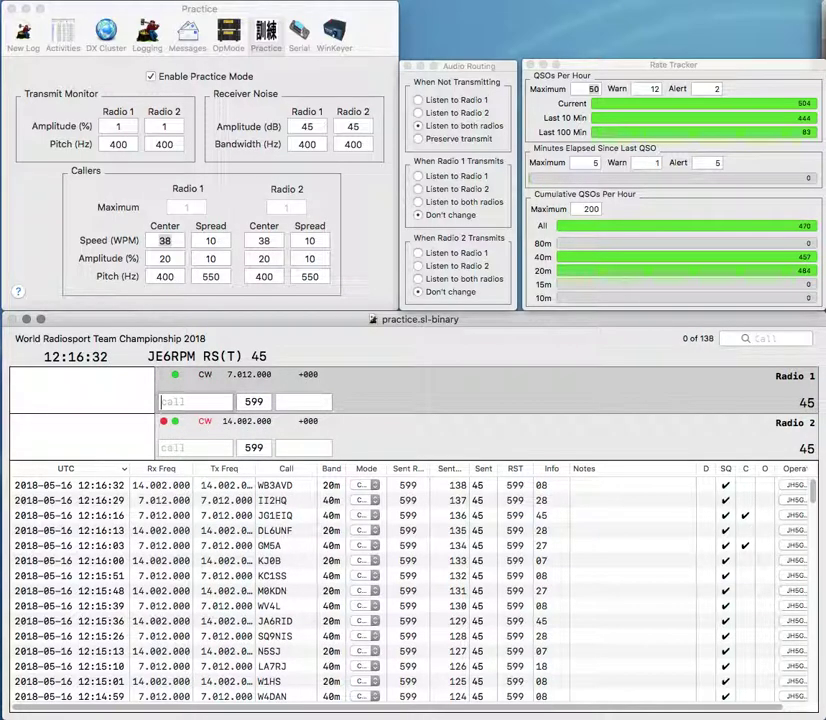
Step: Answer and log 8N4HQ on Radio 1 with exchange JARL, sending the partial callsign CA on Radio 2 in between
{"action": "type", "text": "8N4HQ"}
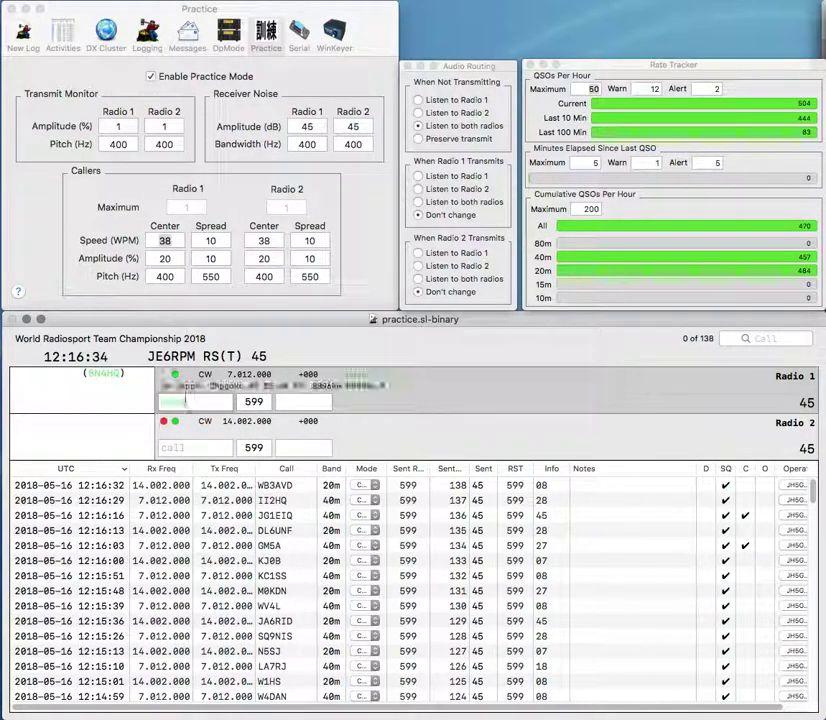
{"action": "key", "text": "Return"}
{"action": "type", "text": "CAT"}
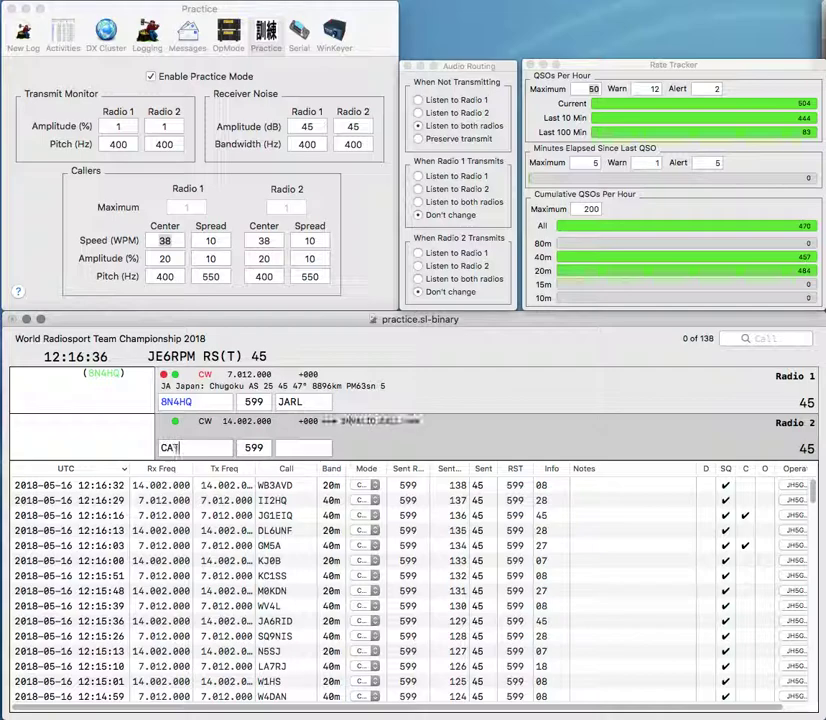
{"action": "key", "text": "BackSpace"}
{"action": "key", "text": "Return"}
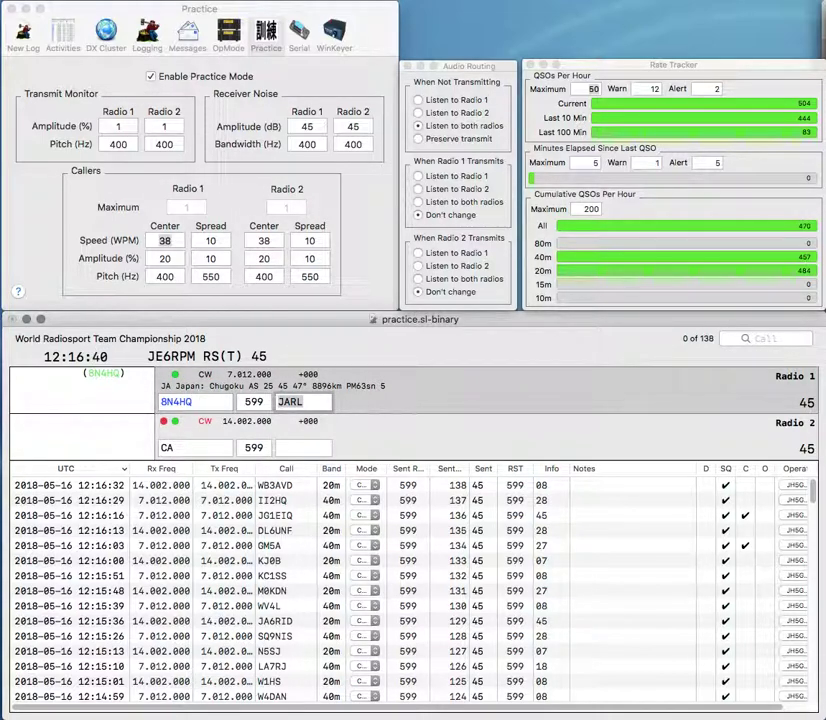
{"action": "key", "text": "Return"}
{"action": "type", "text": "5GRF"}
{"action": "key", "text": "Return"}
{"action": "type", "text": "W8LM"}
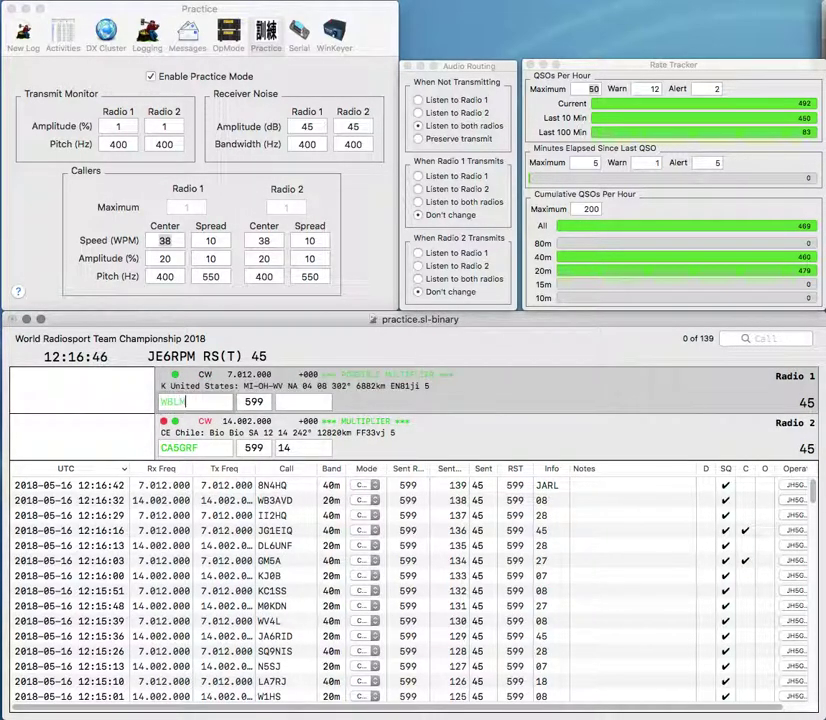
{"action": "type", "text": "G"}
{"action": "key", "text": "Return"}
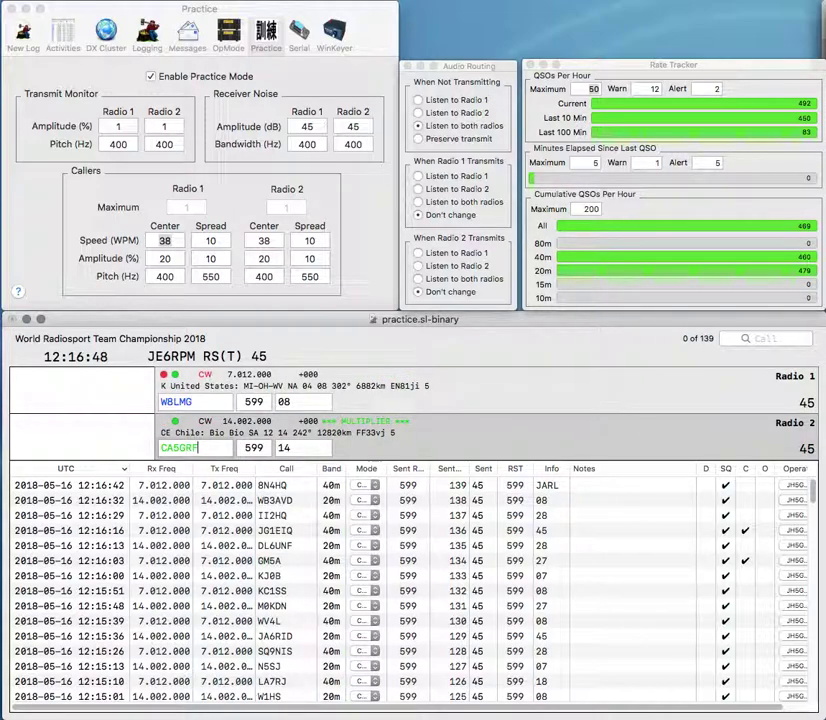
{"action": "key", "text": "Return"}
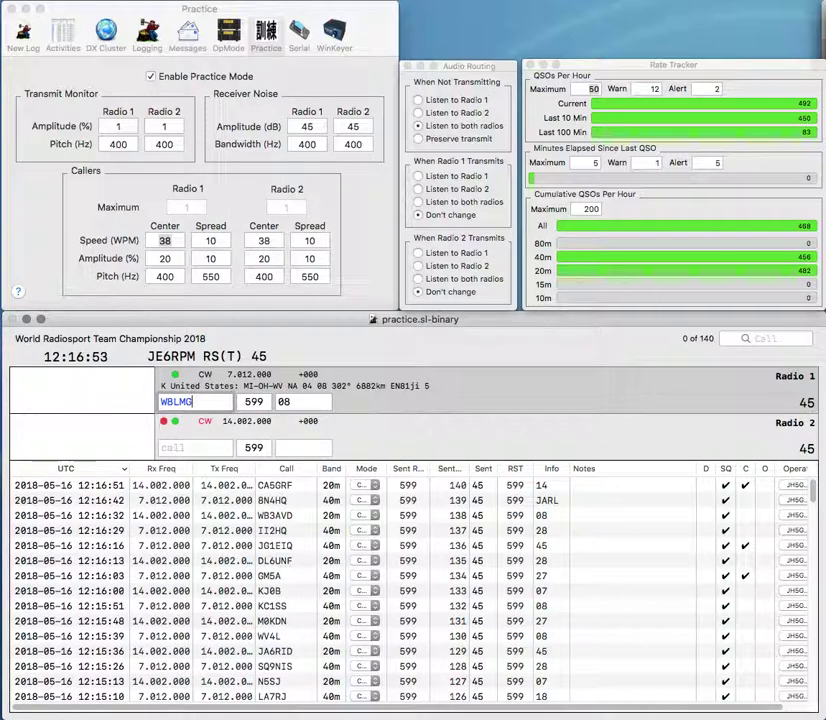
{"action": "key", "text": "Return"}
Step: Answer NU4N on Radio 2 and KB4OLM on Radio 1, both with exchange 08, and log both contacts
{"action": "type", "text": "N"}
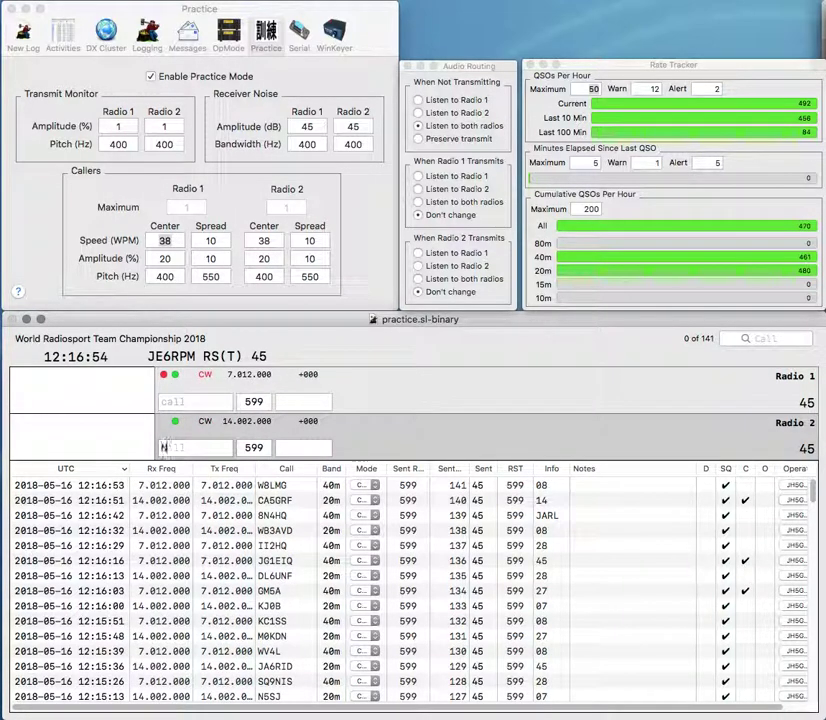
{"action": "type", "text": "U4N"}
{"action": "type", "text": "KB4GG"}
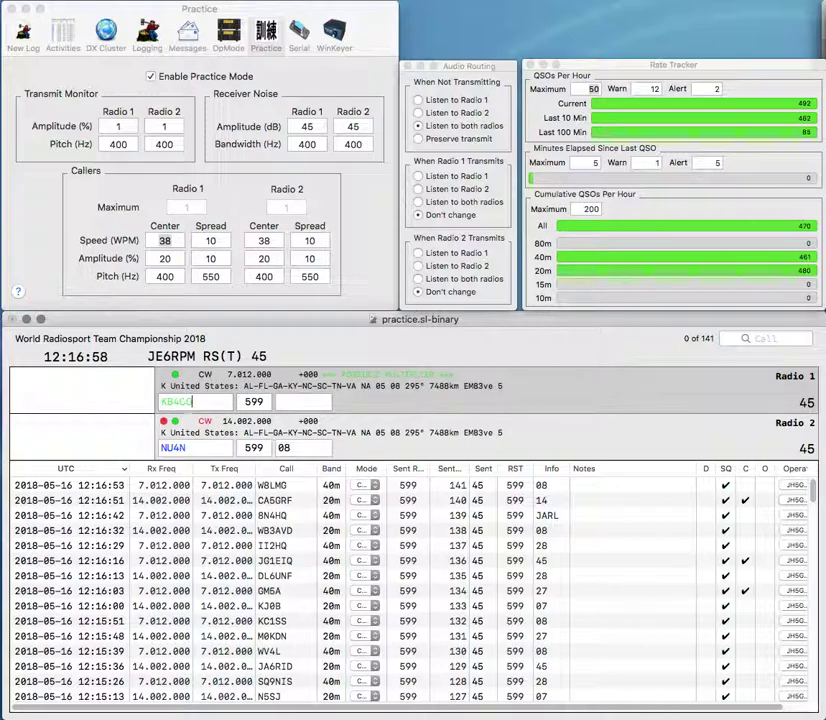
{"action": "type", "text": "M"}
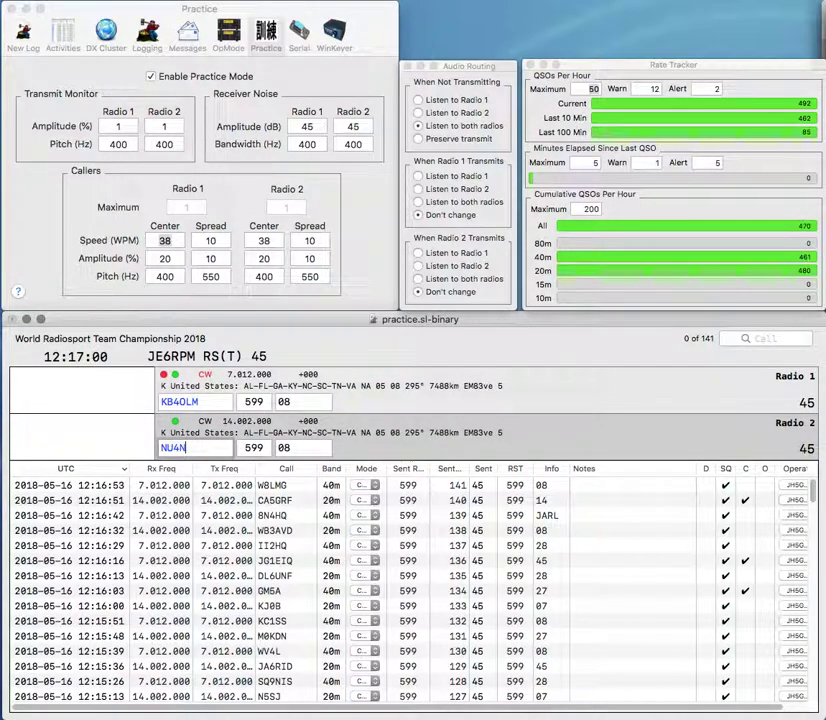
{"action": "key", "text": "Return"}
{"action": "key", "text": "Return"}
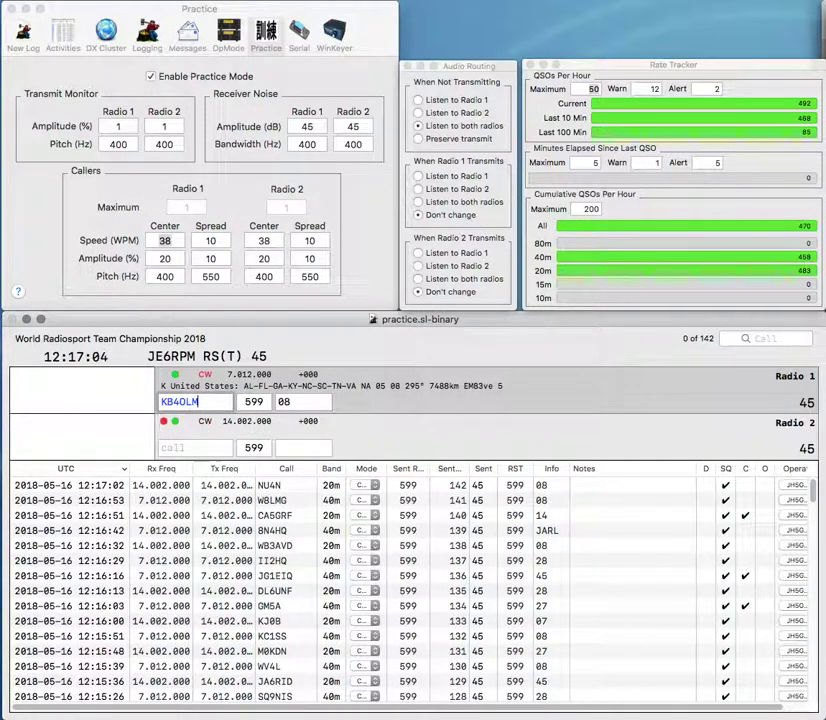
{"action": "key", "text": "Return"}
{"action": "type", "text": "WB"}
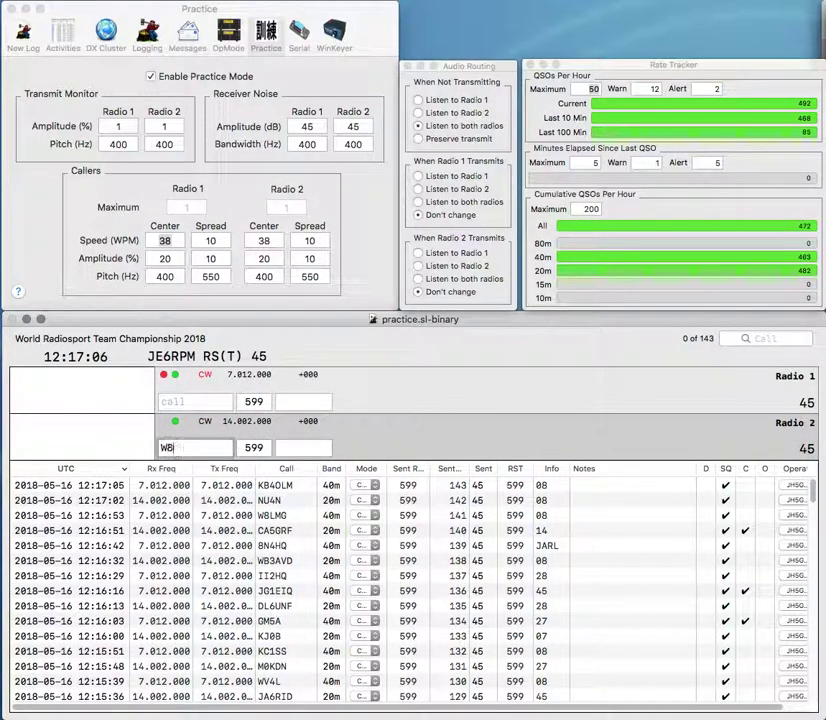
{"action": "type", "text": "MZ"}
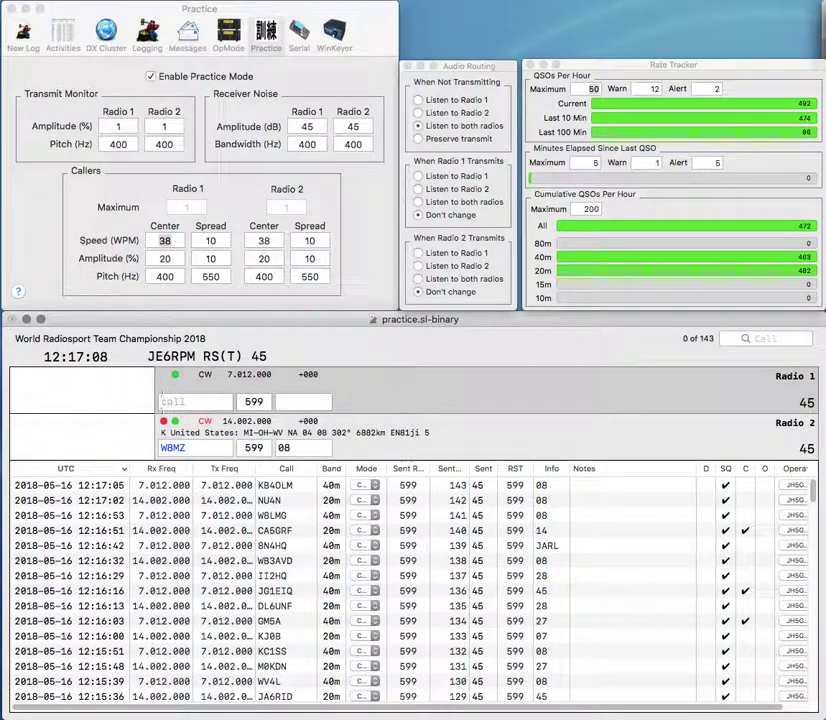
{"action": "type", "text": "G4IKR"}
{"action": "key", "text": "Return"}
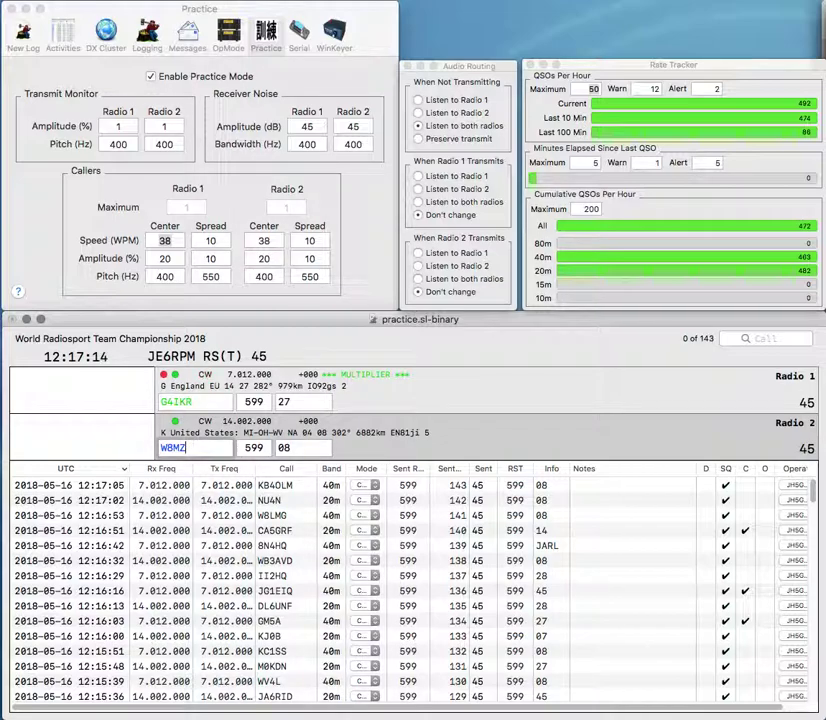
{"action": "key", "text": "Return"}
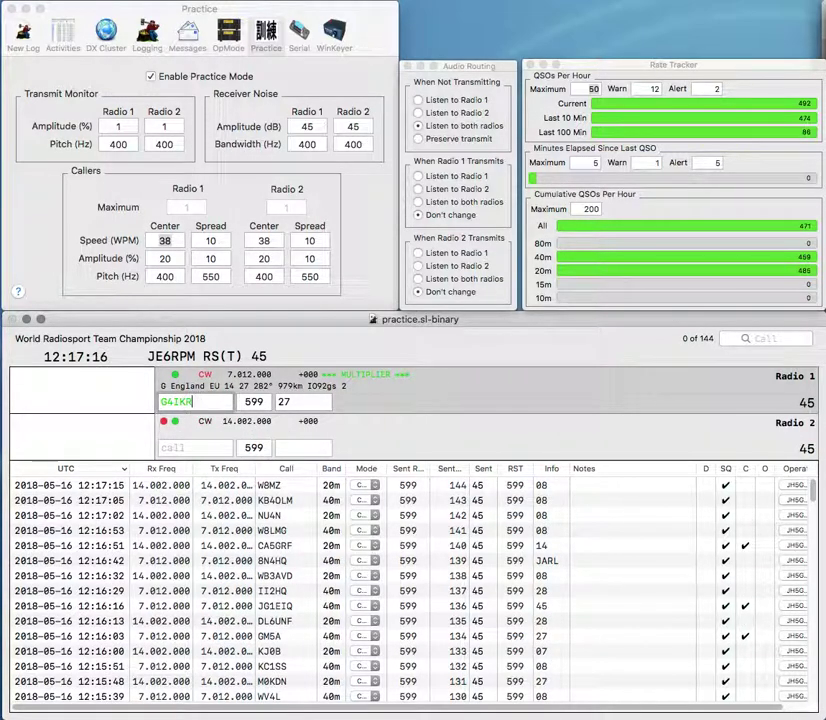
{"action": "key", "text": "Return"}
Step: Send the partial callsigns E63 on Radio 2 and /OM6TY on Radio 1
{"action": "type", "text": "E6"}
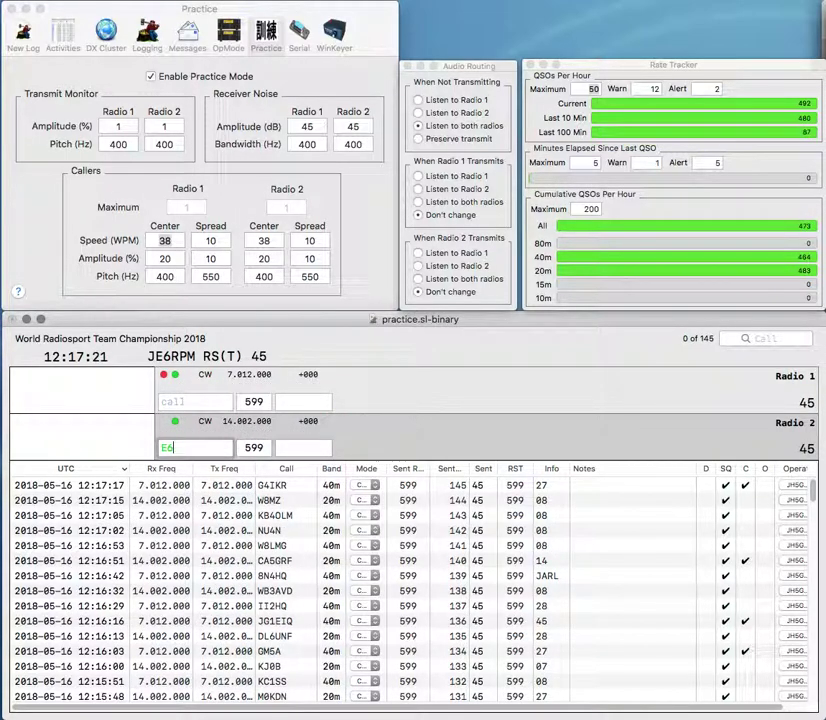
{"action": "type", "text": "3"}
{"action": "key", "text": "Return"}
{"action": "type", "text": "/OM6TY"}
{"action": "key", "text": "Return"}
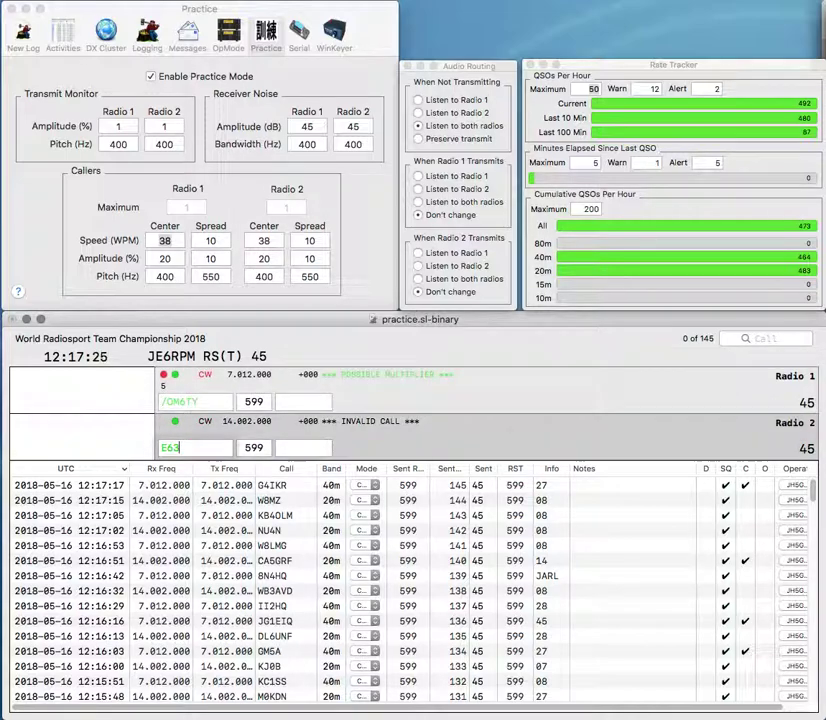
Step: Complete the callsigns as E63KZ on Radio 2 and YO/OM6TY on Radio 1, and send both
{"action": "type", "text": "KZ"}
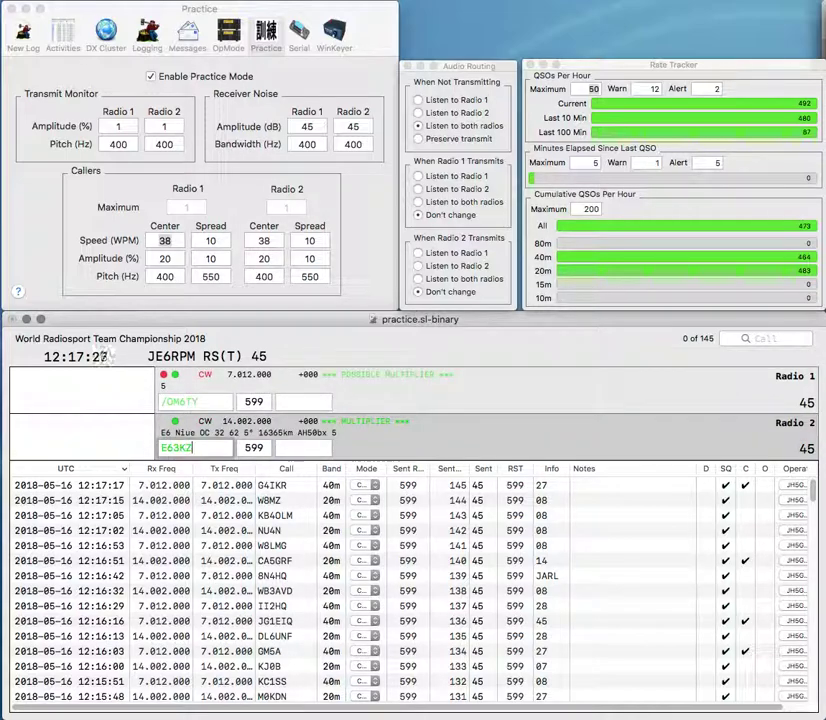
{"action": "key", "text": "Return"}
{"action": "type", "text": "K"}
{"action": "key", "text": "BackSpace"}
{"action": "type", "text": "YO"}
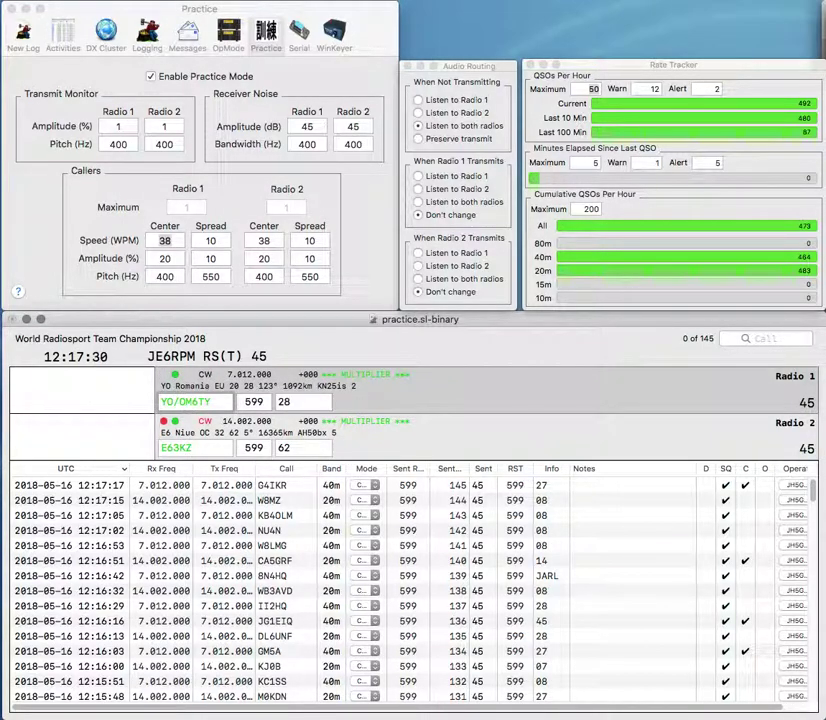
{"action": "key", "text": "Return"}
{"action": "key", "text": "Left"}
{"action": "key", "text": "Left"}
{"action": "key", "text": "Left"}
{"action": "key", "text": "BackSpace"}
{"action": "type", "text": "B"}
{"action": "key", "text": "Return"}
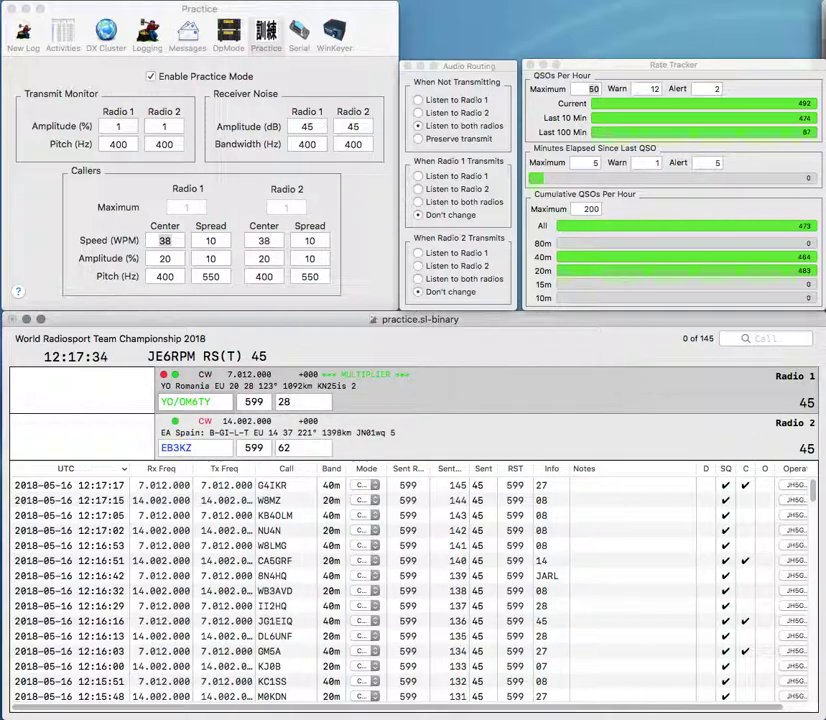
{"action": "key", "text": "Tab"}
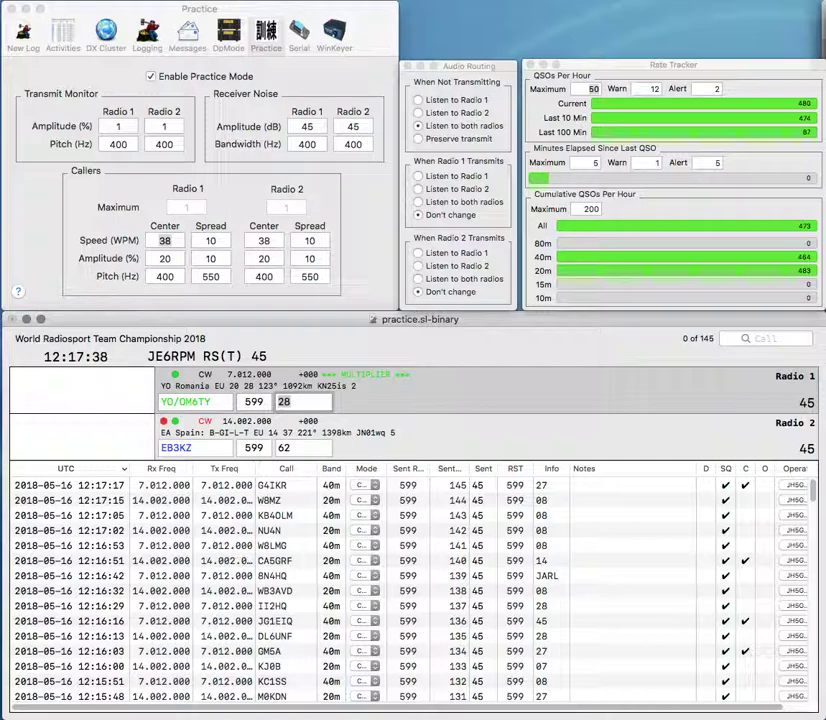
{"action": "key", "text": "Return"}
{"action": "type", "text": "37"}
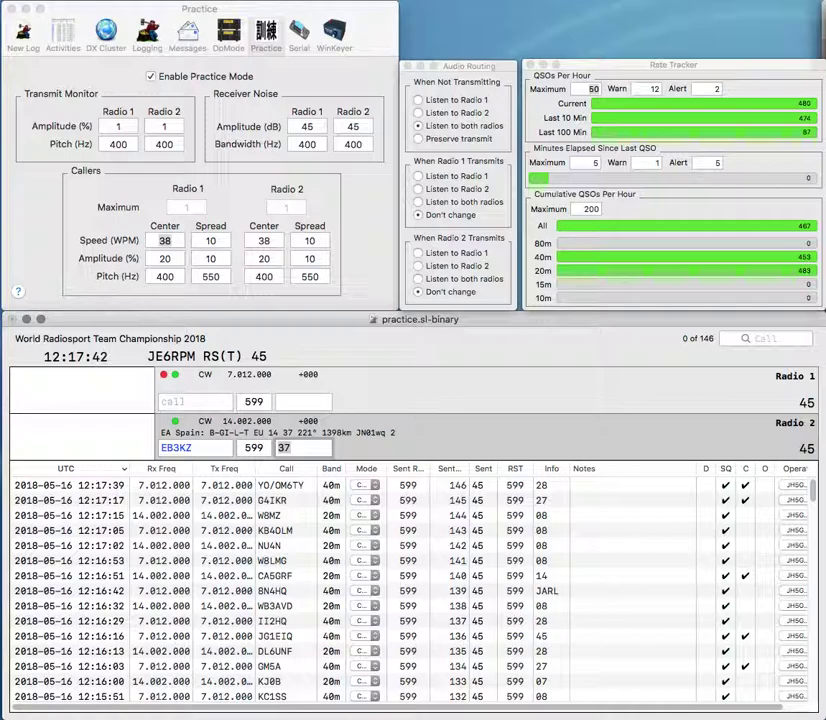
{"action": "key", "text": "Tab"}
{"action": "key", "text": "Left"}
{"action": "key", "text": "Right"}
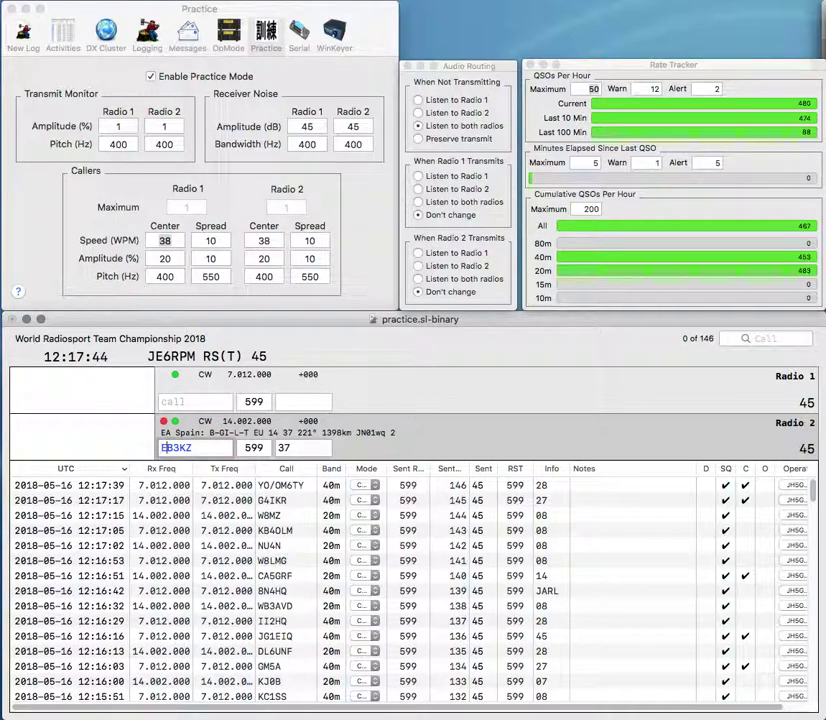
{"action": "key", "text": "Right"}
{"action": "type", "text": "E"}
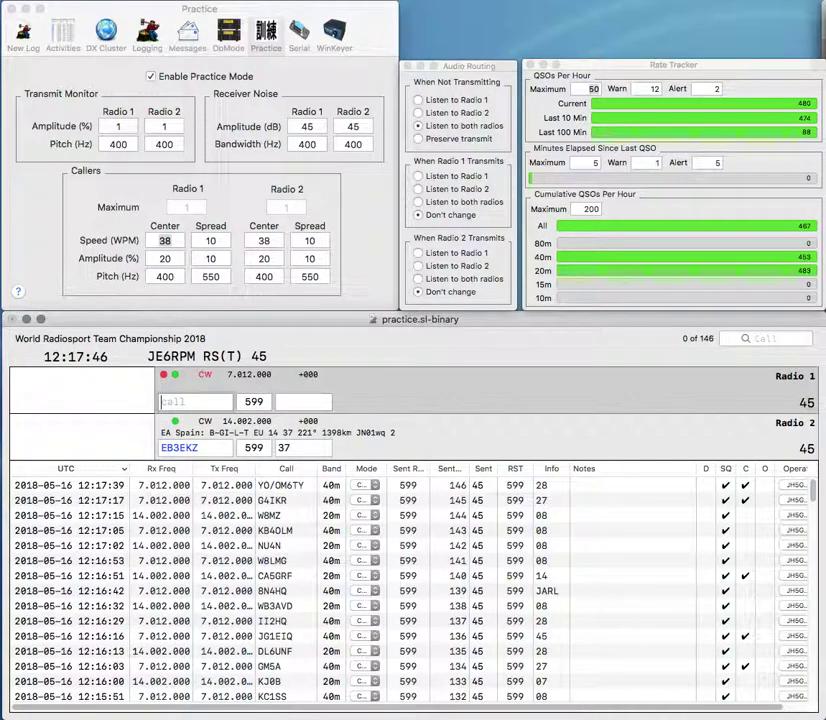
{"action": "type", "text": "W2"}
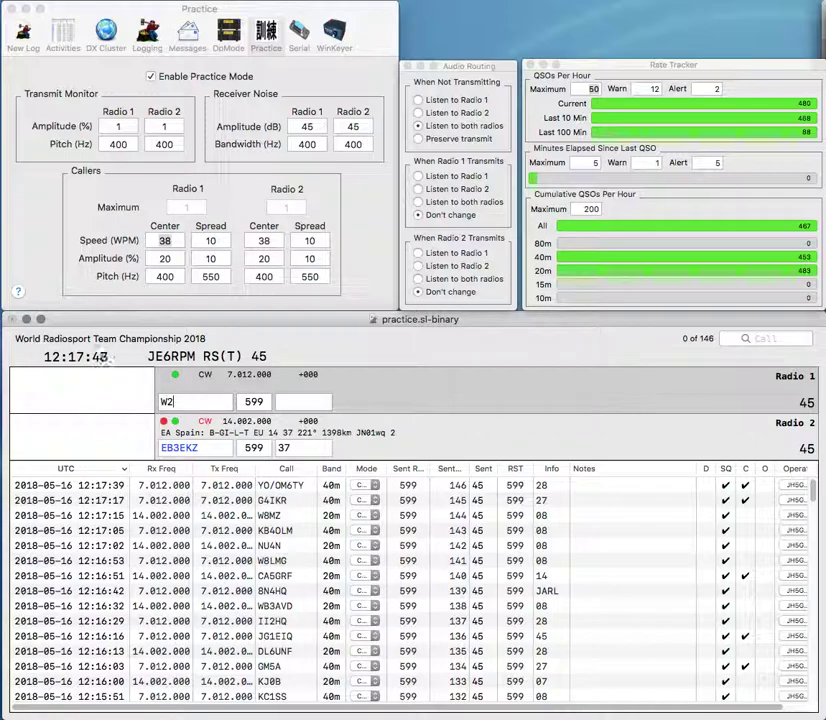
{"action": "type", "text": "PV"}
{"action": "key", "text": "Return"}
{"action": "key", "text": "Tab"}
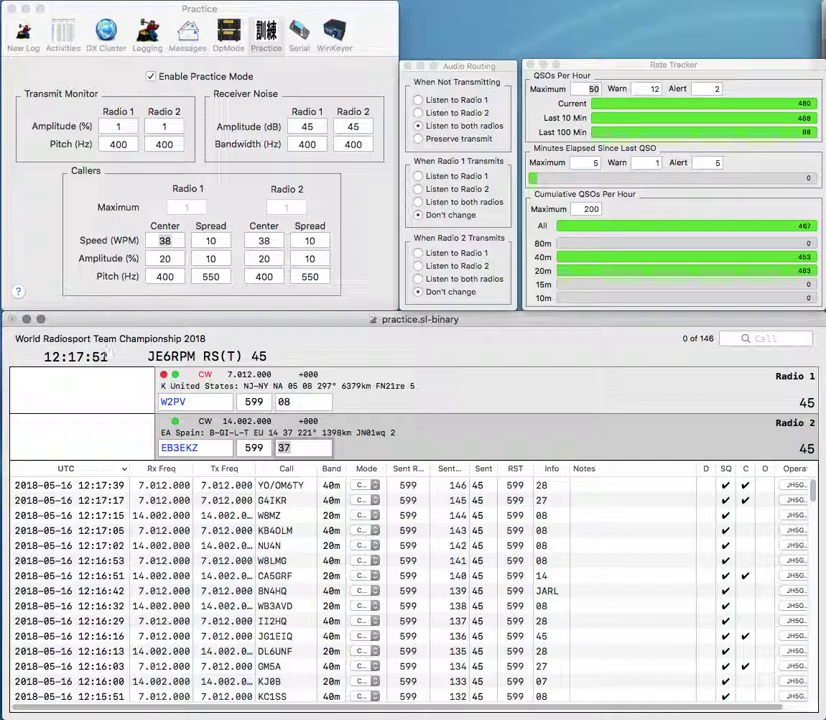
{"action": "key", "text": "Return"}
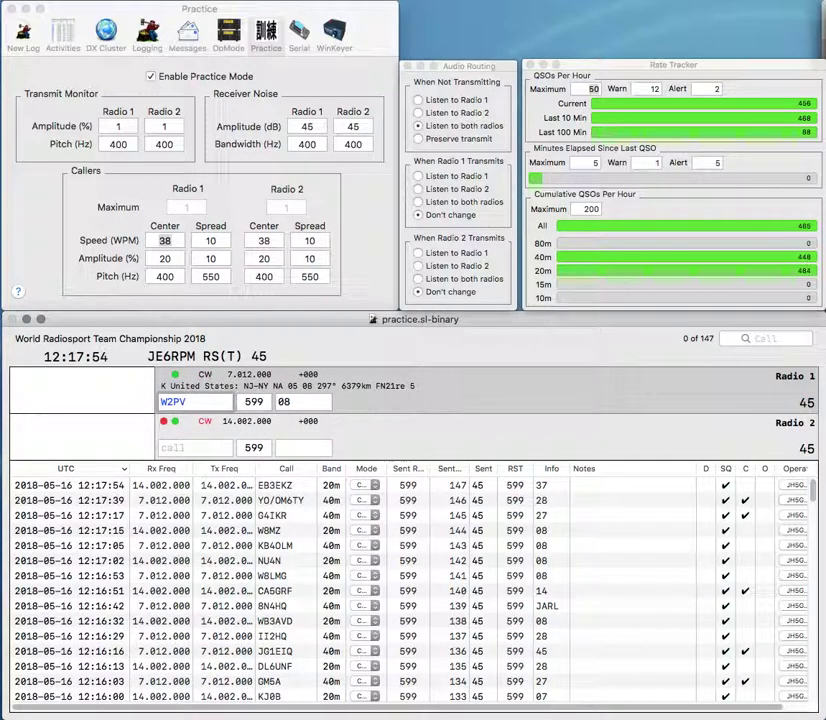
{"action": "key", "text": "Return"}
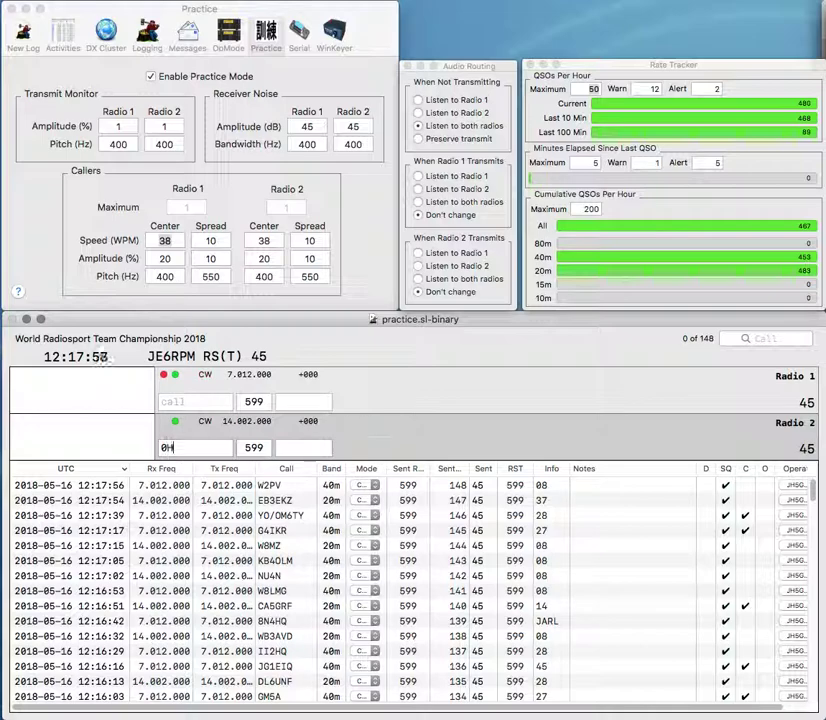
Step: Answer BV0HQ on Radio 2 with exchange CTARL and UA0DM on Radio 1 with exchange 33, and log both contacts
{"action": "type", "text": "0HQ"}
{"action": "type", "text": "BV"}
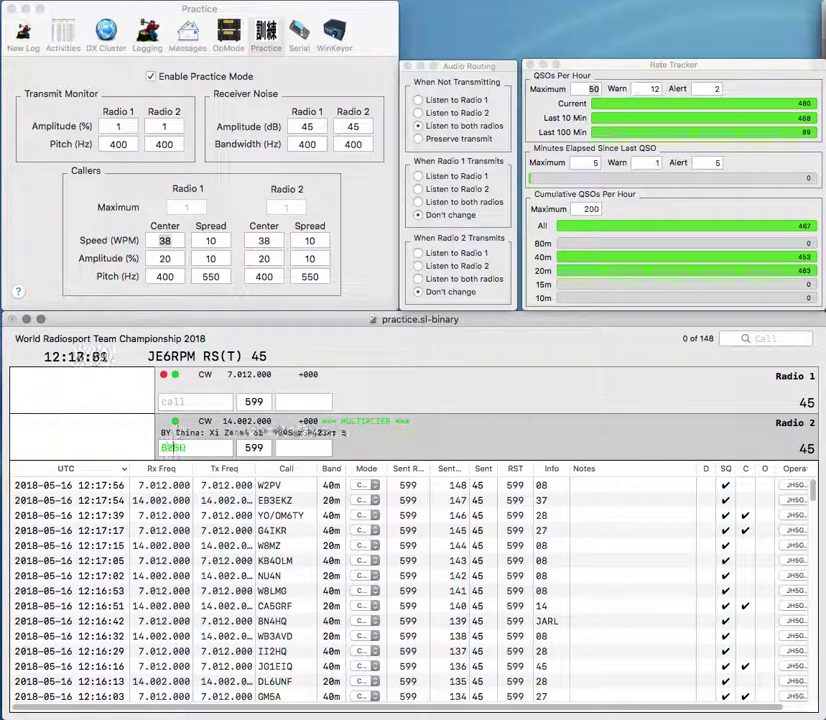
{"action": "key", "text": "Return"}
{"action": "type", "text": "UA9D"}
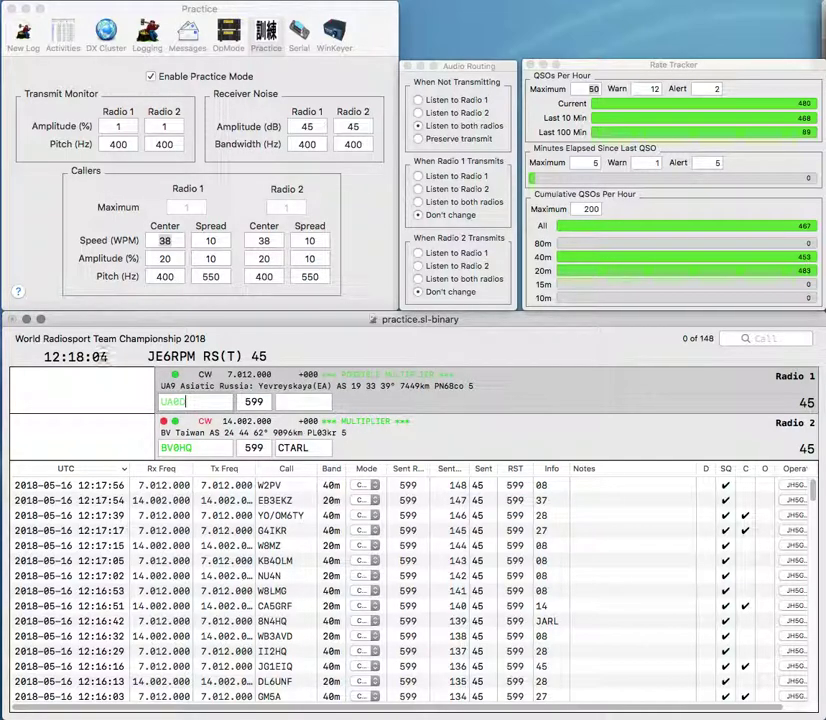
{"action": "type", "text": "M"}
{"action": "key", "text": "Return"}
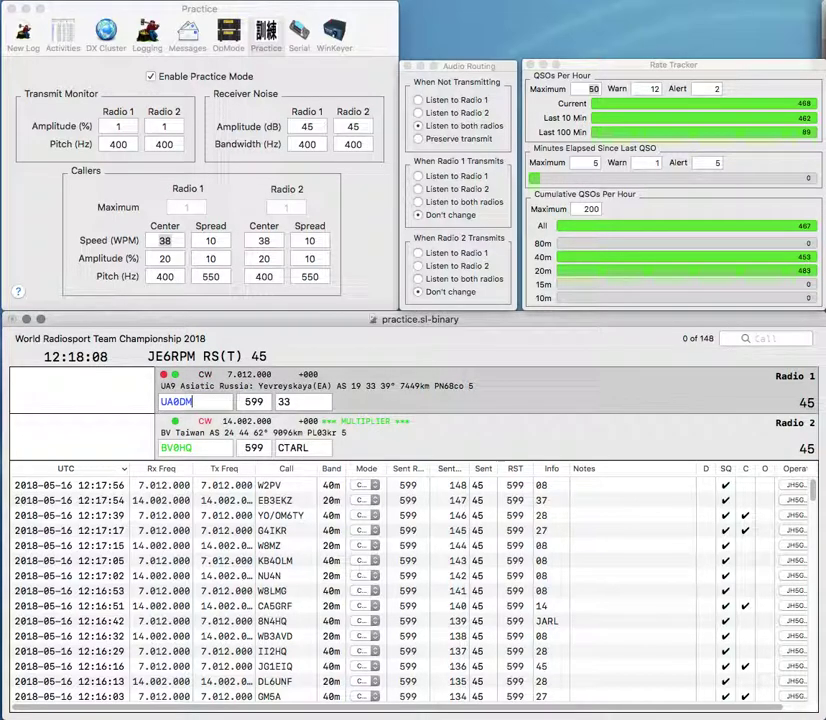
{"action": "key", "text": "Return"}
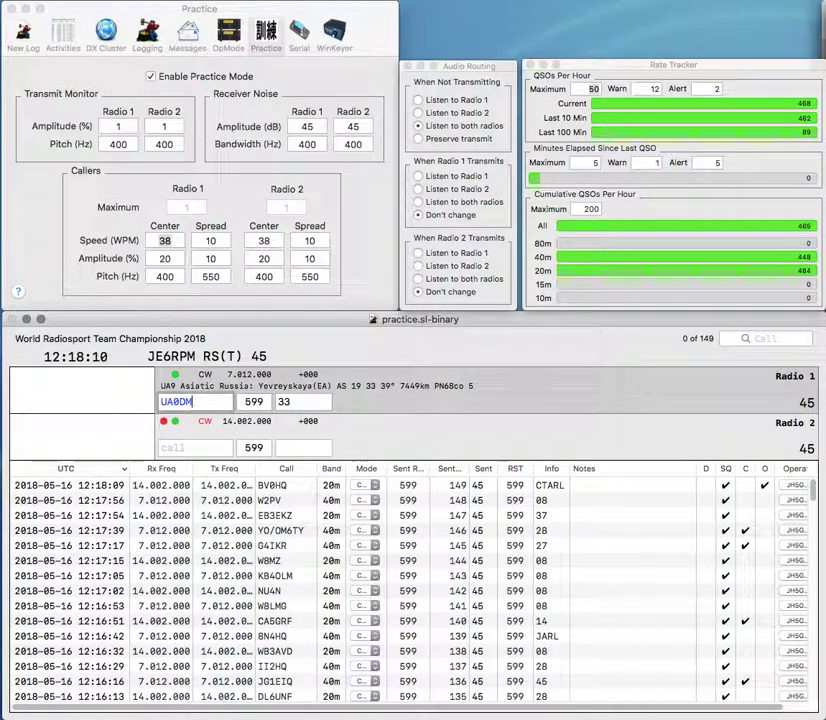
{"action": "key", "text": "Return"}
Step: Answer and log SV1JG on Radio 2 with exchange 28, sending the partial callsign 2FL on Radio 1 in between
{"action": "type", "text": "8V1"}
{"action": "type", "text": "JG"}
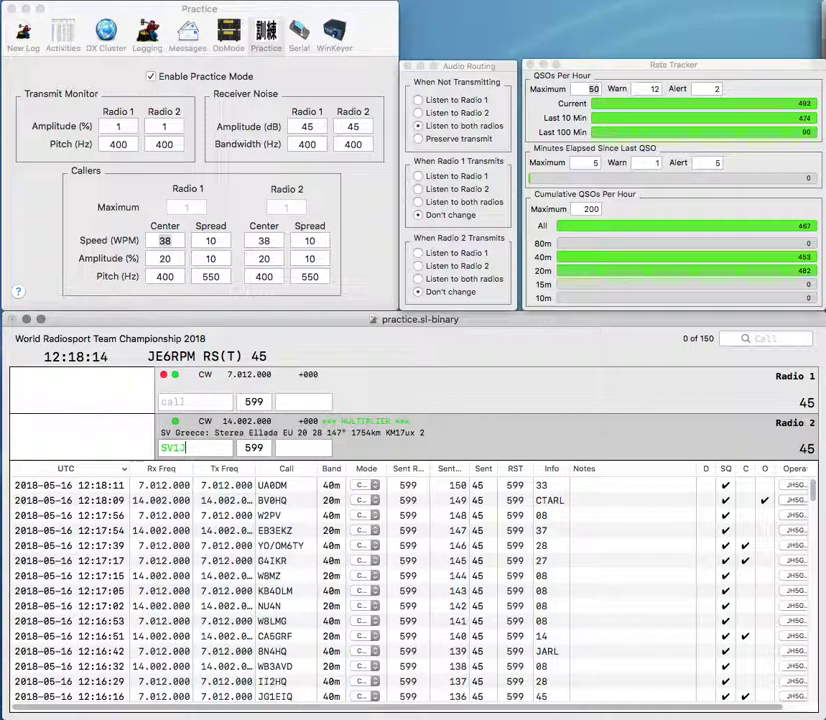
{"action": "key", "text": "Return"}
{"action": "type", "text": "2FL"}
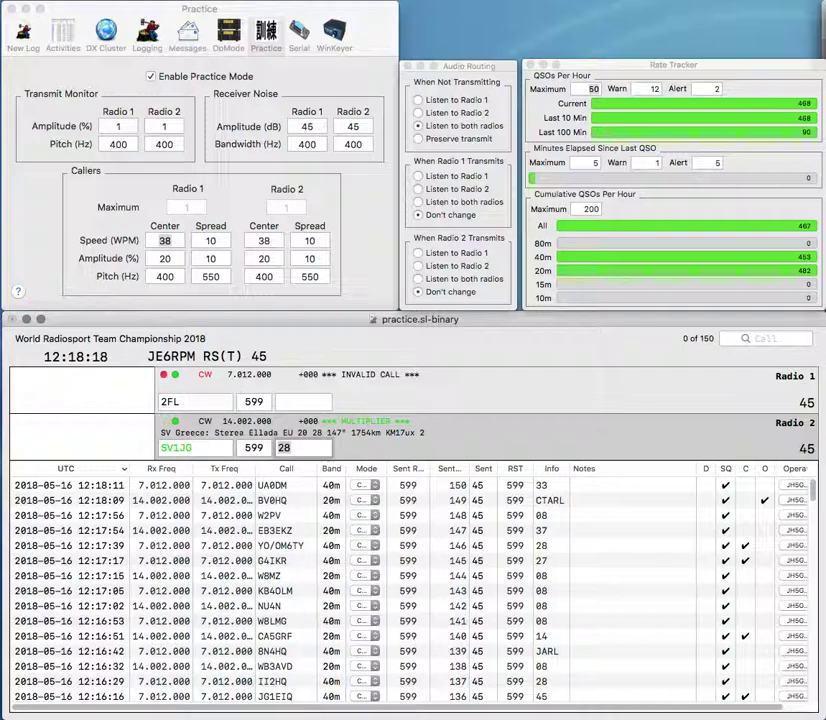
{"action": "key", "text": "backslash"}
{"action": "key", "text": "backslash"}
{"action": "key", "text": "Return"}
Step: Complete the Radio 1 callsign as LZ2FL with exchange 28, answer KF3N on Radio 2 with exchange 08, and log both contacts
{"action": "type", "text": "LZ"}
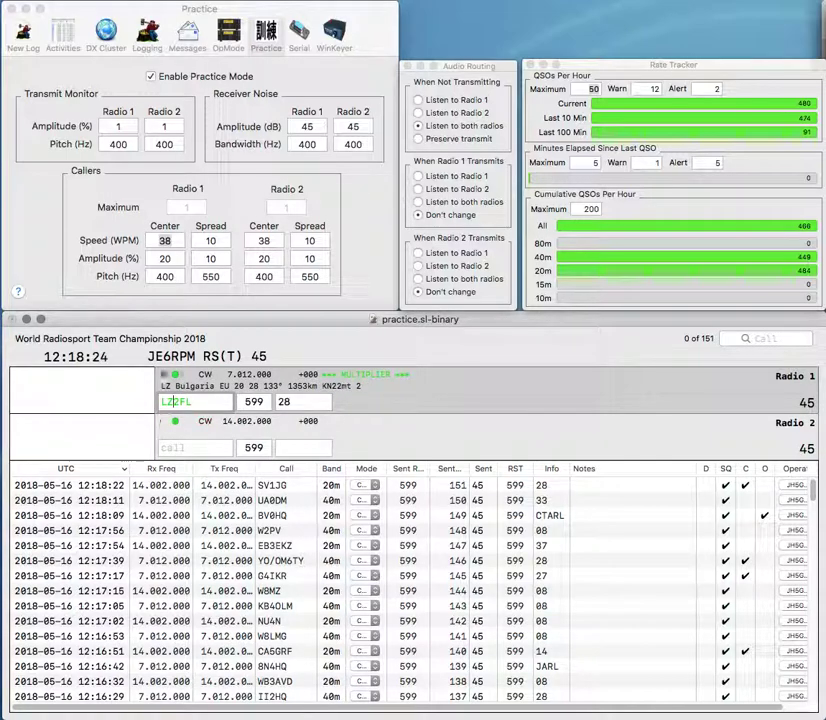
{"action": "key", "text": "Return"}
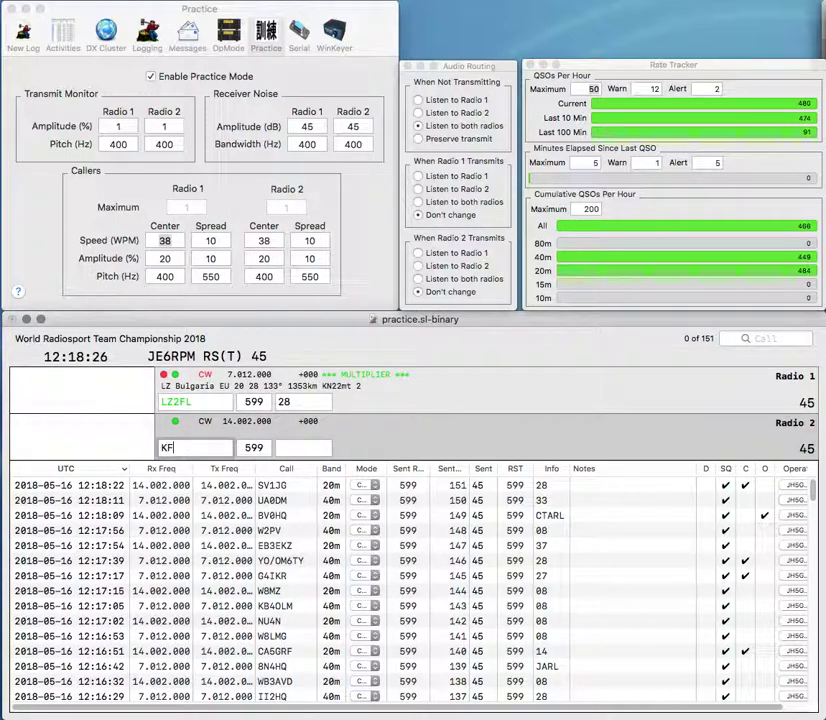
{"action": "type", "text": "3N"}
{"action": "key", "text": "Return"}
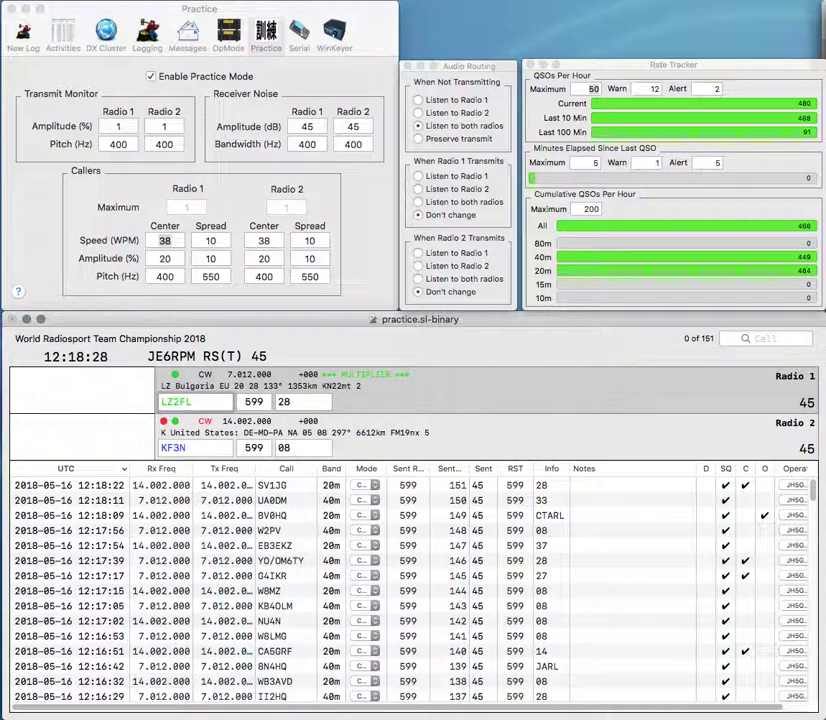
{"action": "key", "text": "Return"}
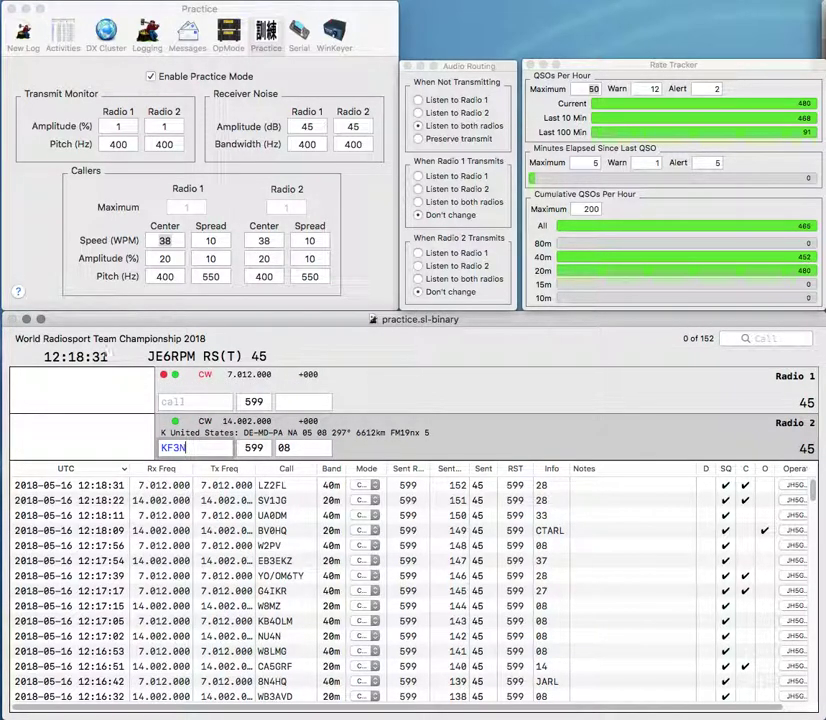
{"action": "key", "text": "Return"}
{"action": "type", "text": "IT9AZ"}
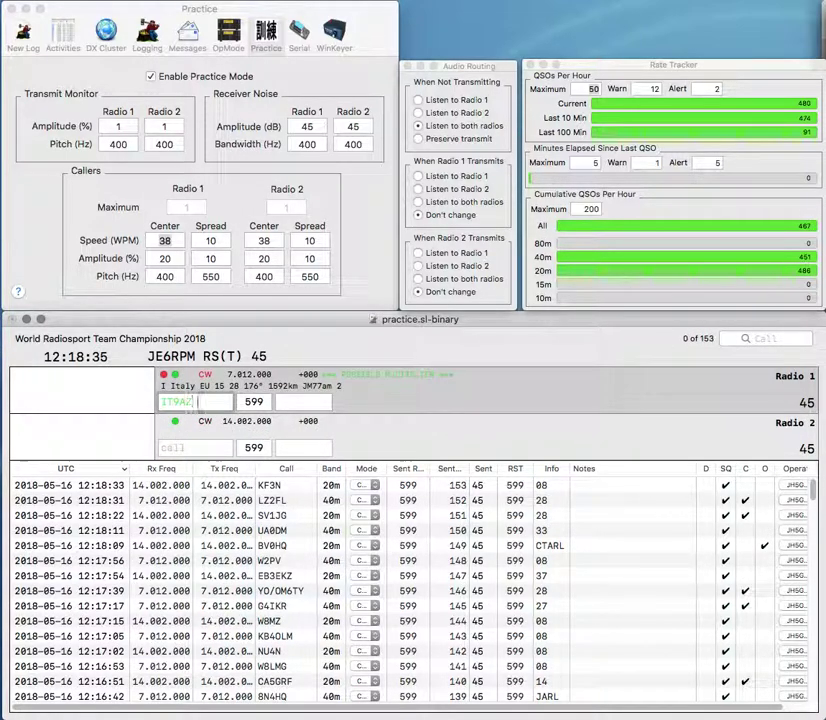
{"action": "type", "text": "KKI7DJM"}
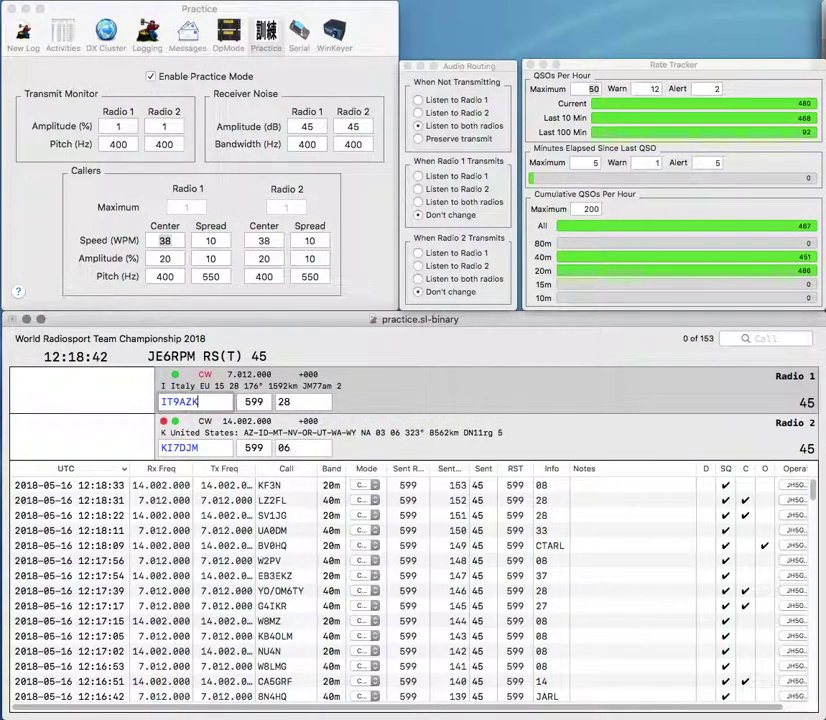
{"action": "key", "text": "Return"}
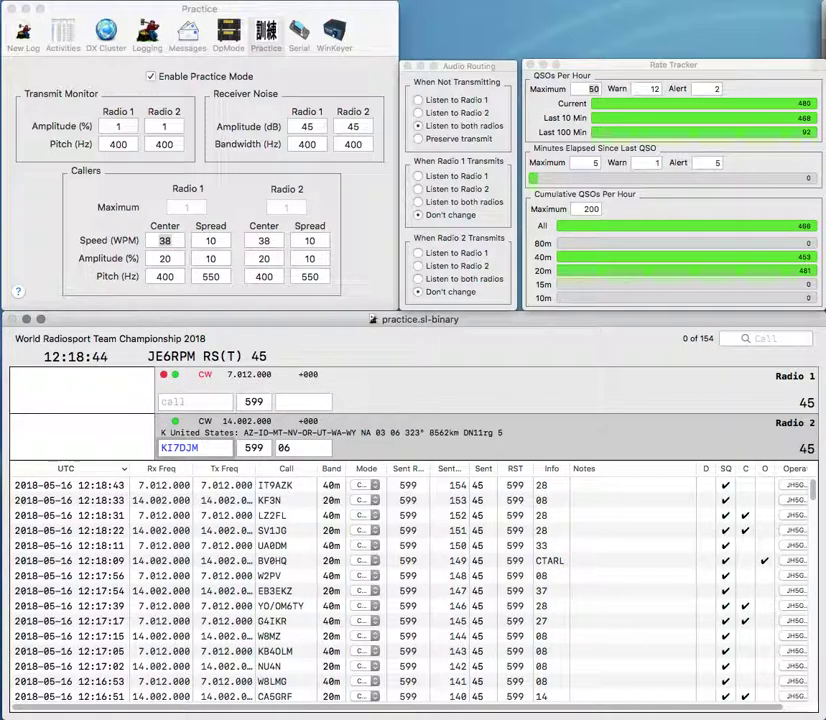
{"action": "key", "text": "Return"}
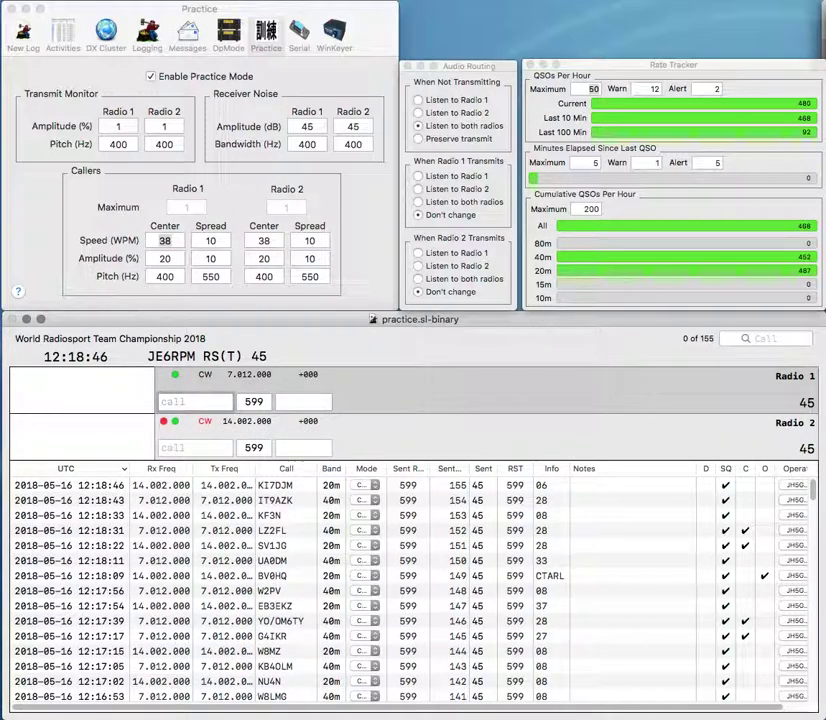
{"action": "type", "text": "M1G"}
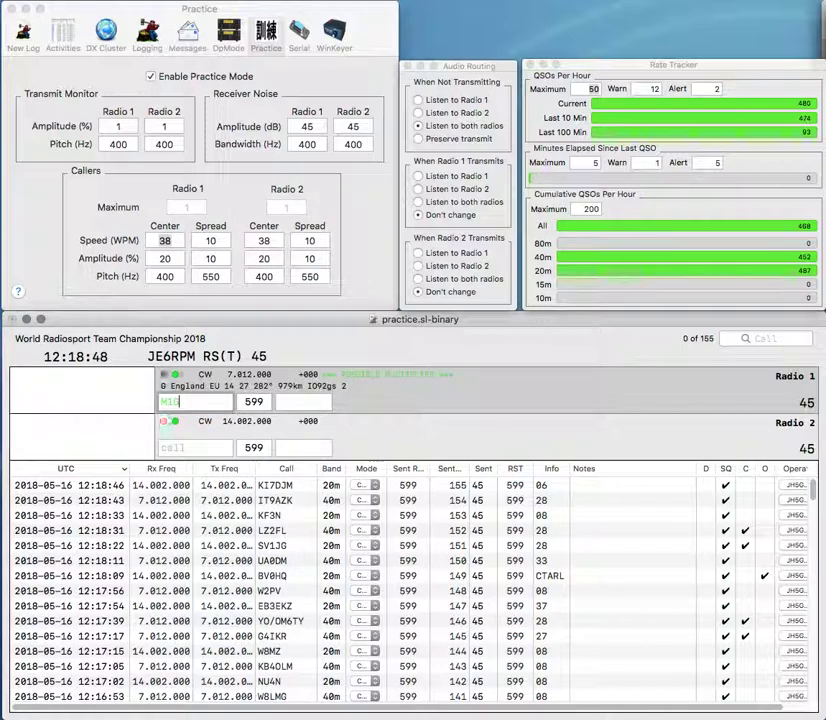
{"action": "key", "text": "Return"}
{"action": "type", "text": "UY2"}
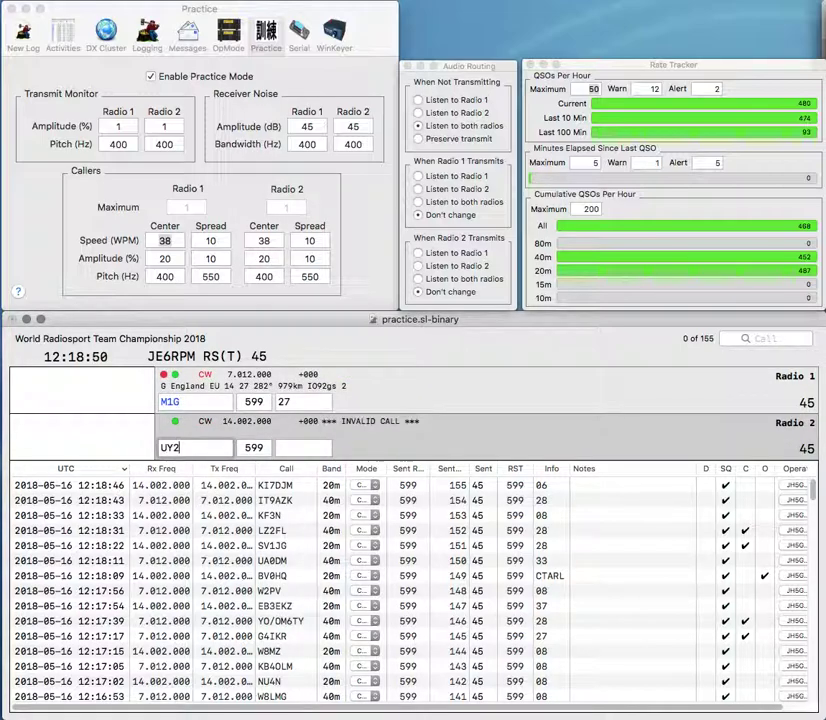
{"action": "type", "text": "ZA"}
{"action": "key", "text": "Return"}
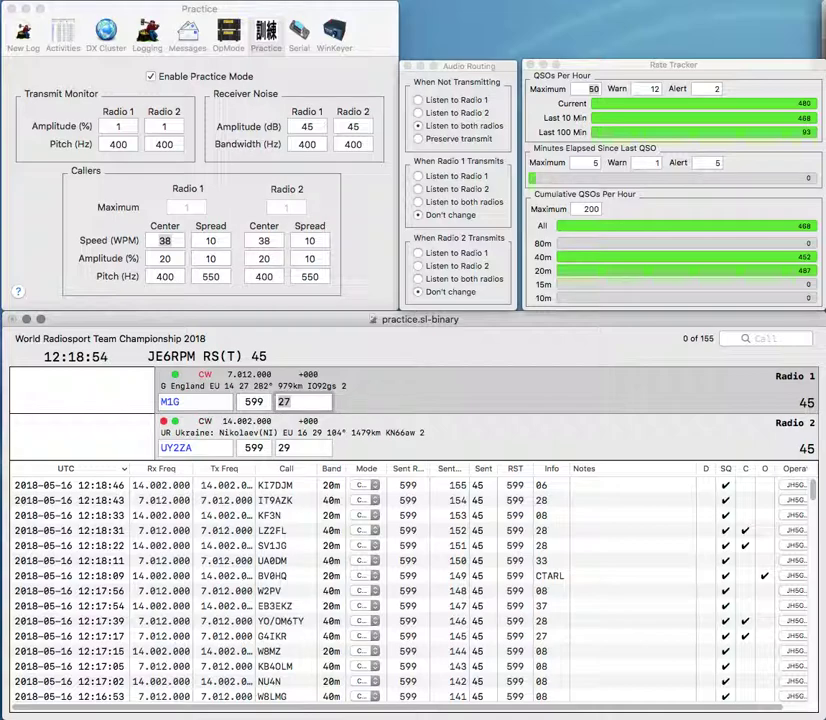
{"action": "key", "text": "Return"}
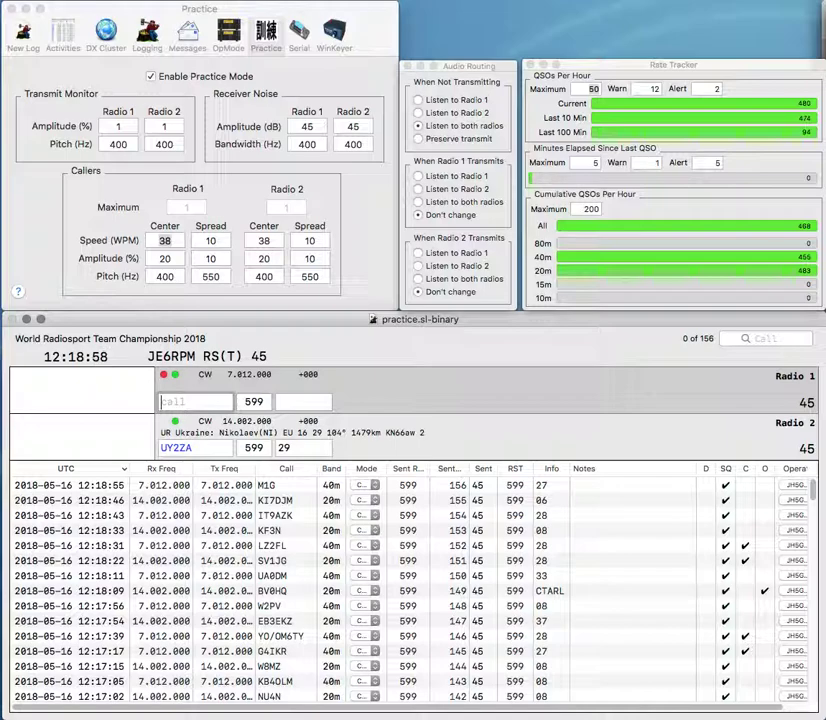
{"action": "key", "text": "Return"}
{"action": "type", "text": "LL"}
{"action": "key", "text": "Return"}
{"action": "type", "text": "K4FYM"}
{"action": "key", "text": "Return"}
{"action": "type", "text": "RP"}
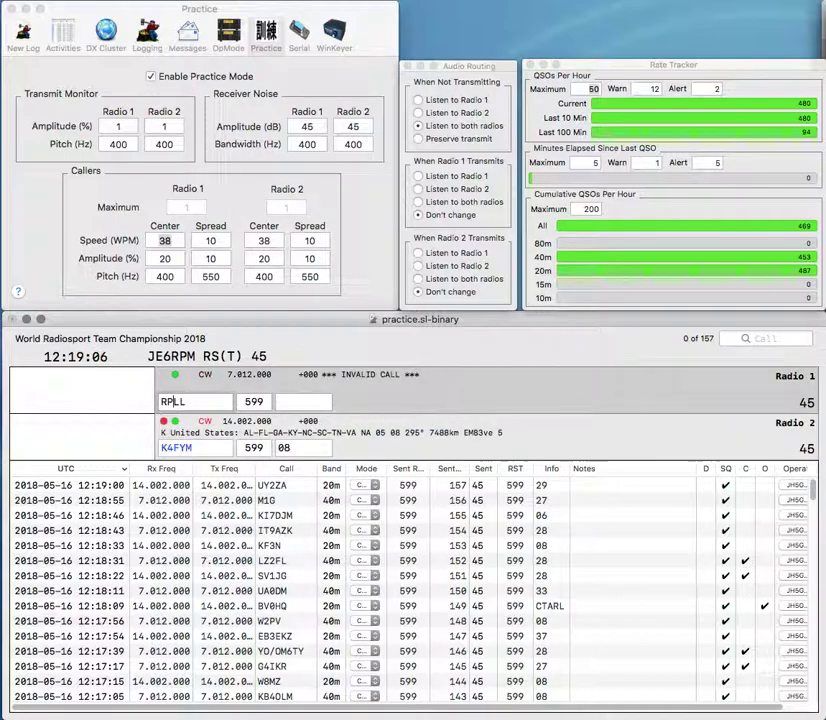
{"action": "type", "text": "73"}
{"action": "key", "text": "Return"}
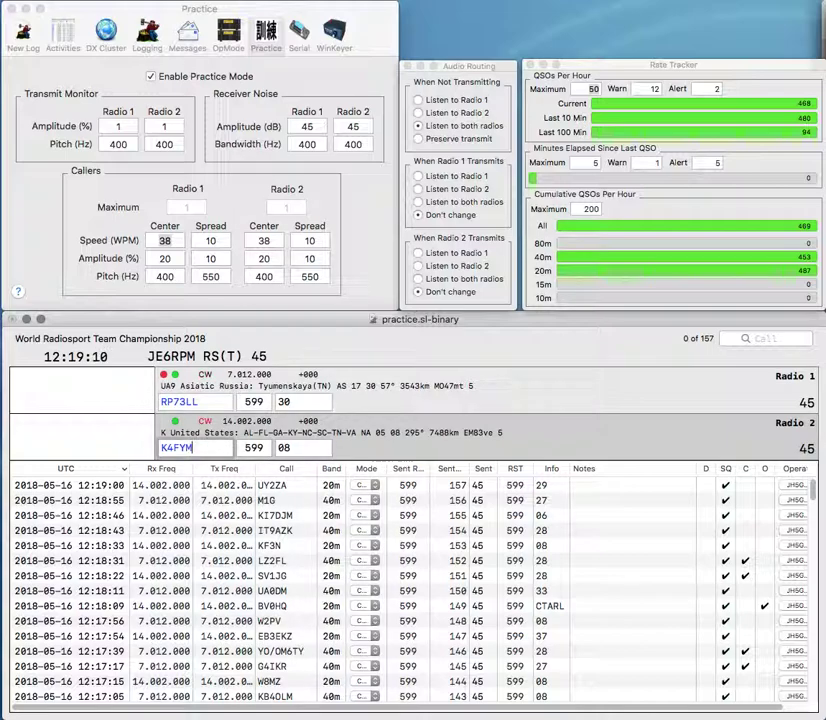
{"action": "key", "text": "Return"}
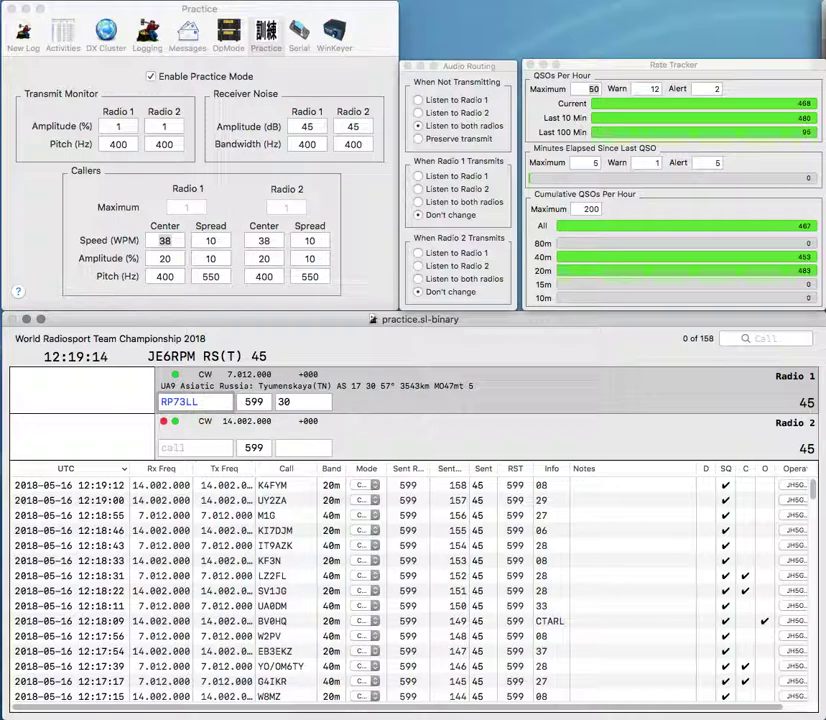
{"action": "key", "text": "Return"}
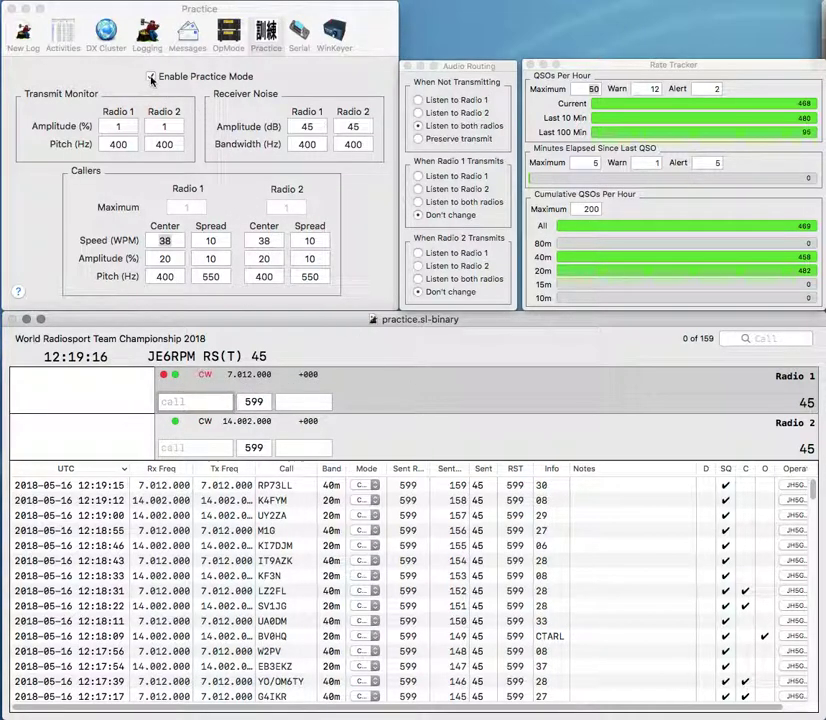
Step: Turn off practice mode to end the simulated contest session
{"action": "left_click", "coordinate": [151, 77]}
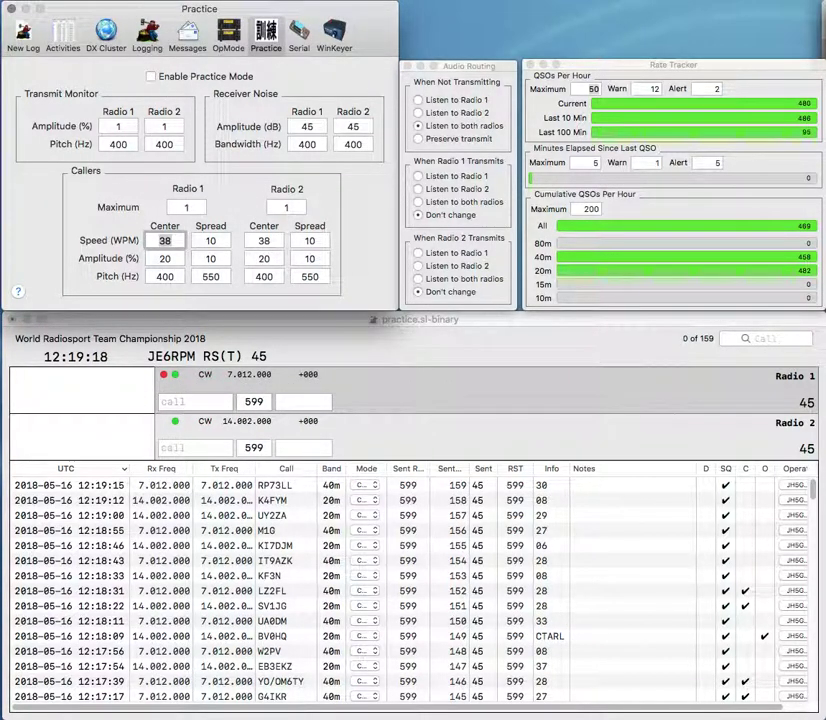